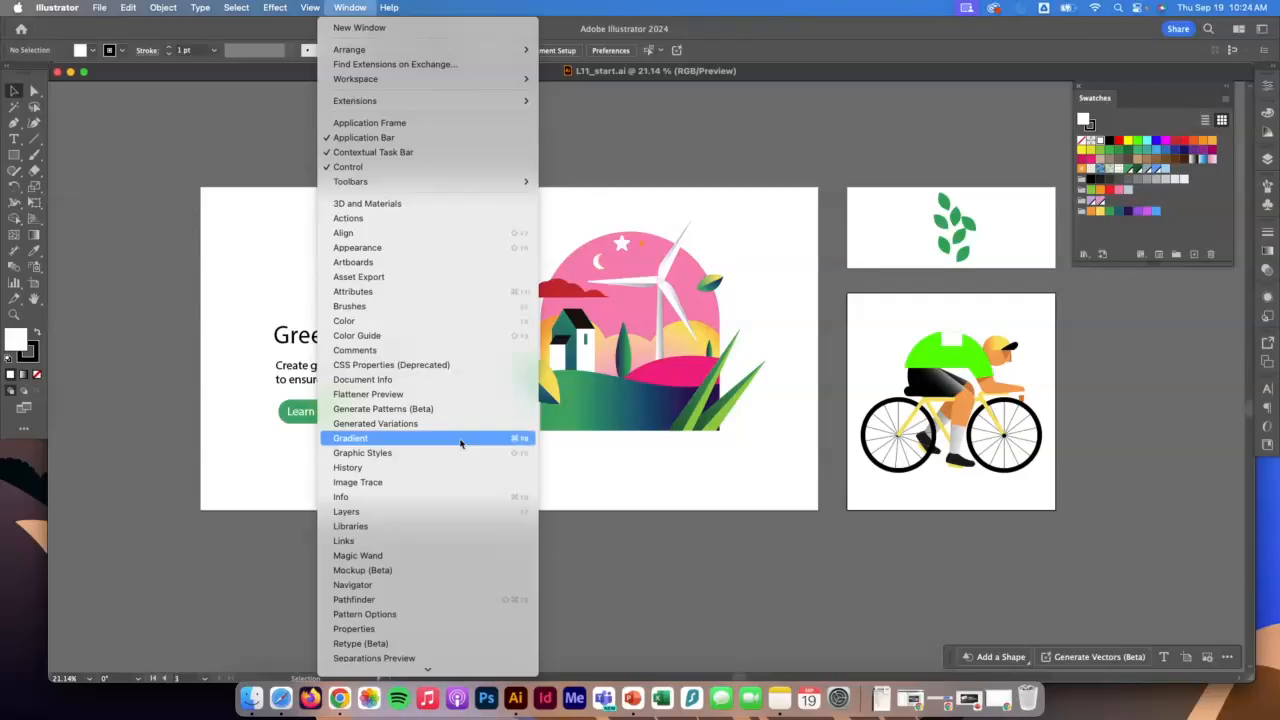
Step: Display the Gradient panel below the swatches and fill the pink arched background with the white-to-black linear gradient
{"action": "left_click", "coordinate": [460, 443]}
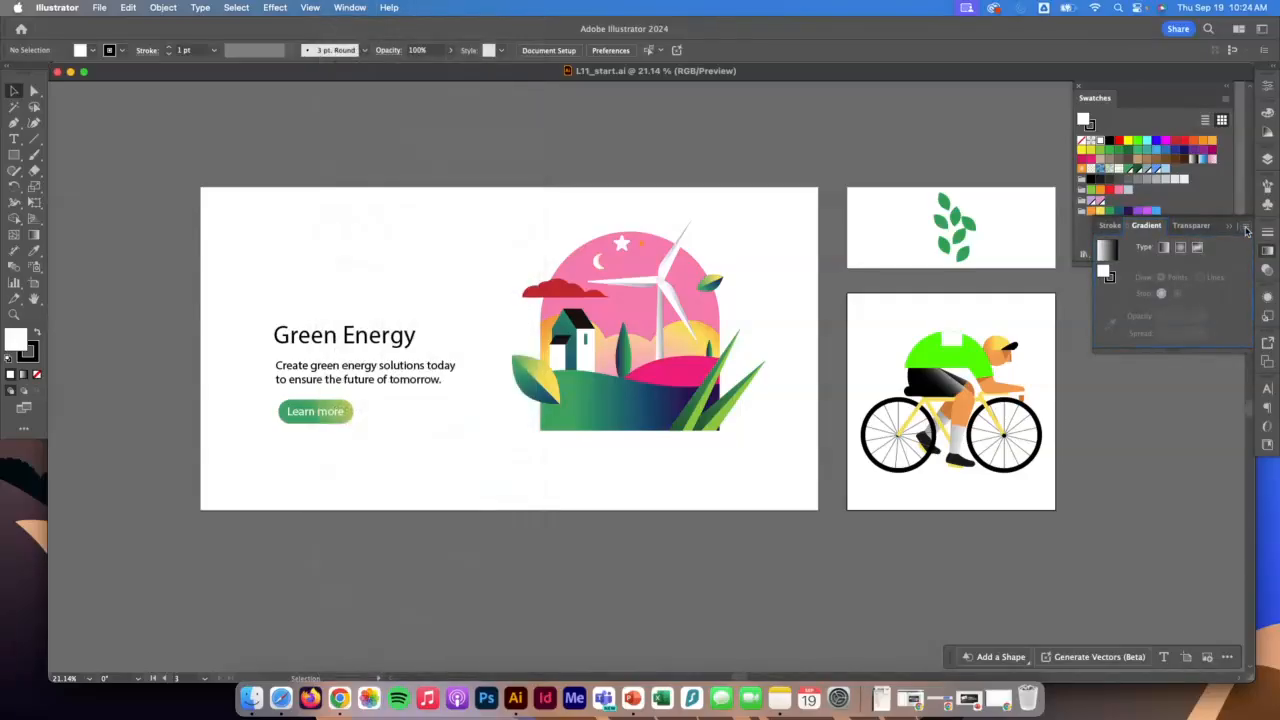
{"action": "mouse_move", "coordinate": [1230, 215]}
{"action": "left_mouse_down"}
{"action": "mouse_move", "coordinate": [1229, 262]}
{"action": "mouse_move", "coordinate": [1234, 209]}
{"action": "left_mouse_up"}
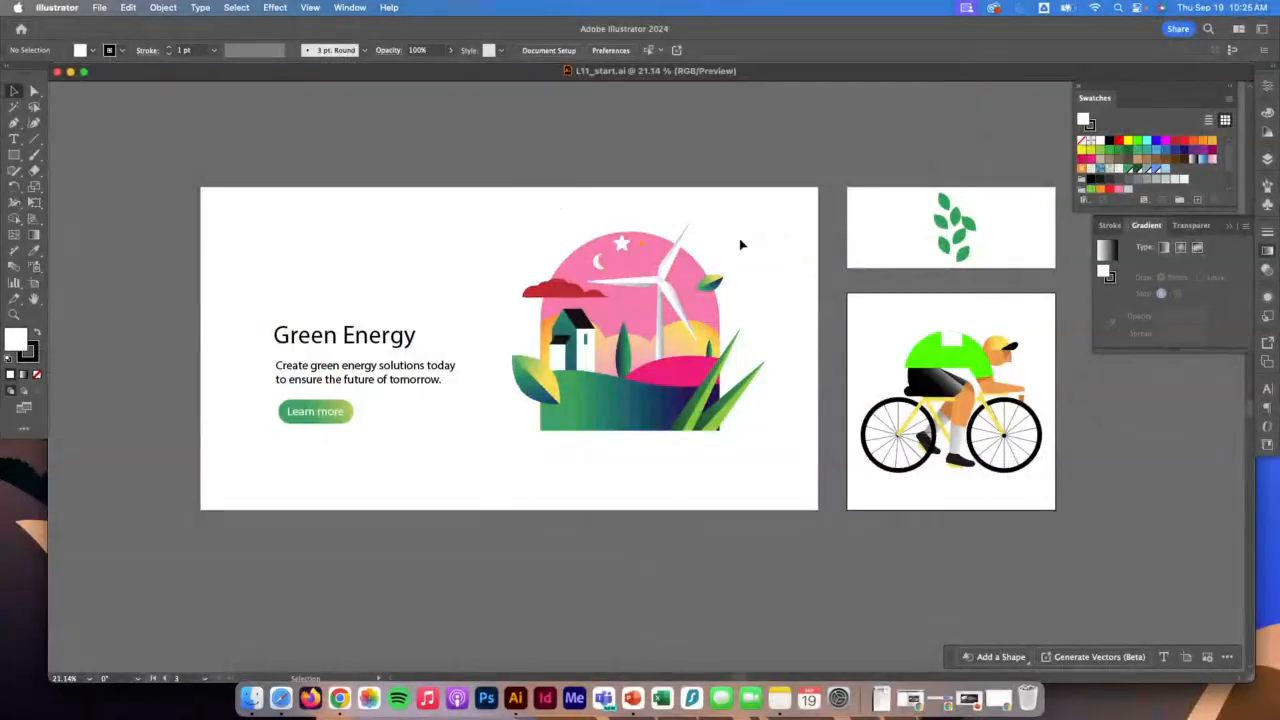
{"action": "scroll", "coordinate": [741, 244], "scroll_direction": "left", "scroll_amount": 5}
{"action": "left_click", "coordinate": [793, 258]}
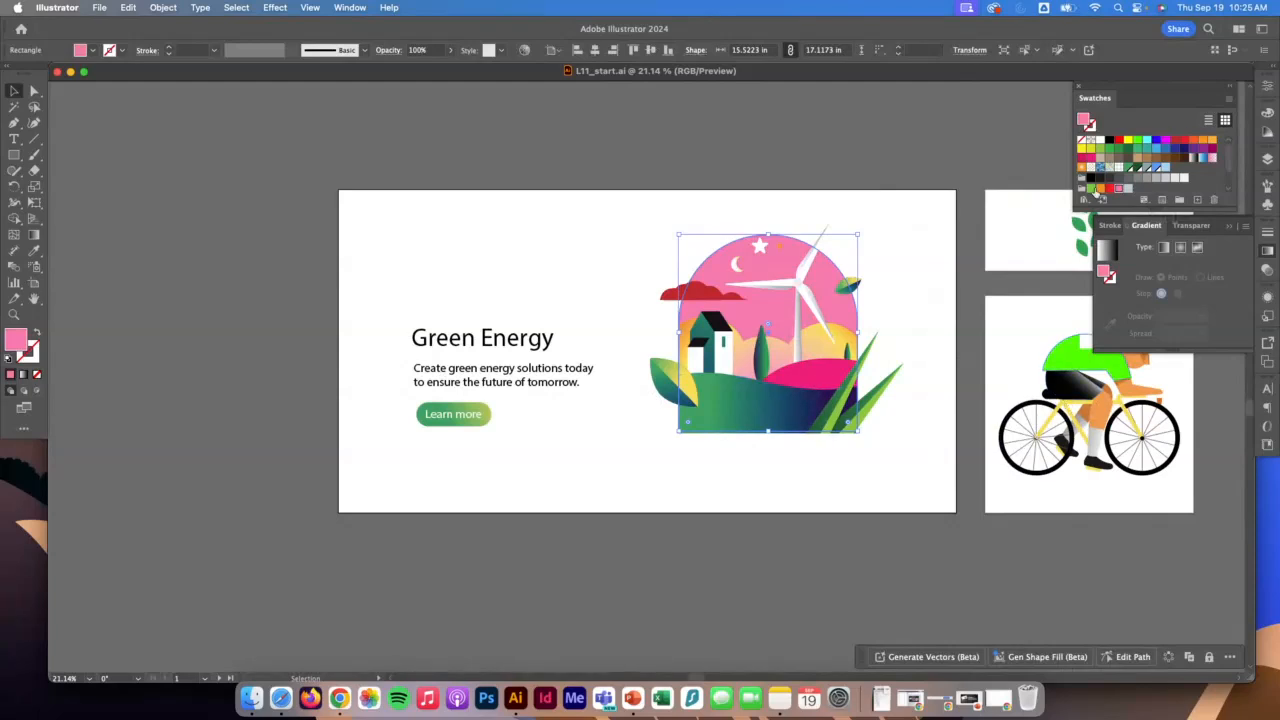
{"action": "left_click", "coordinate": [1110, 255]}
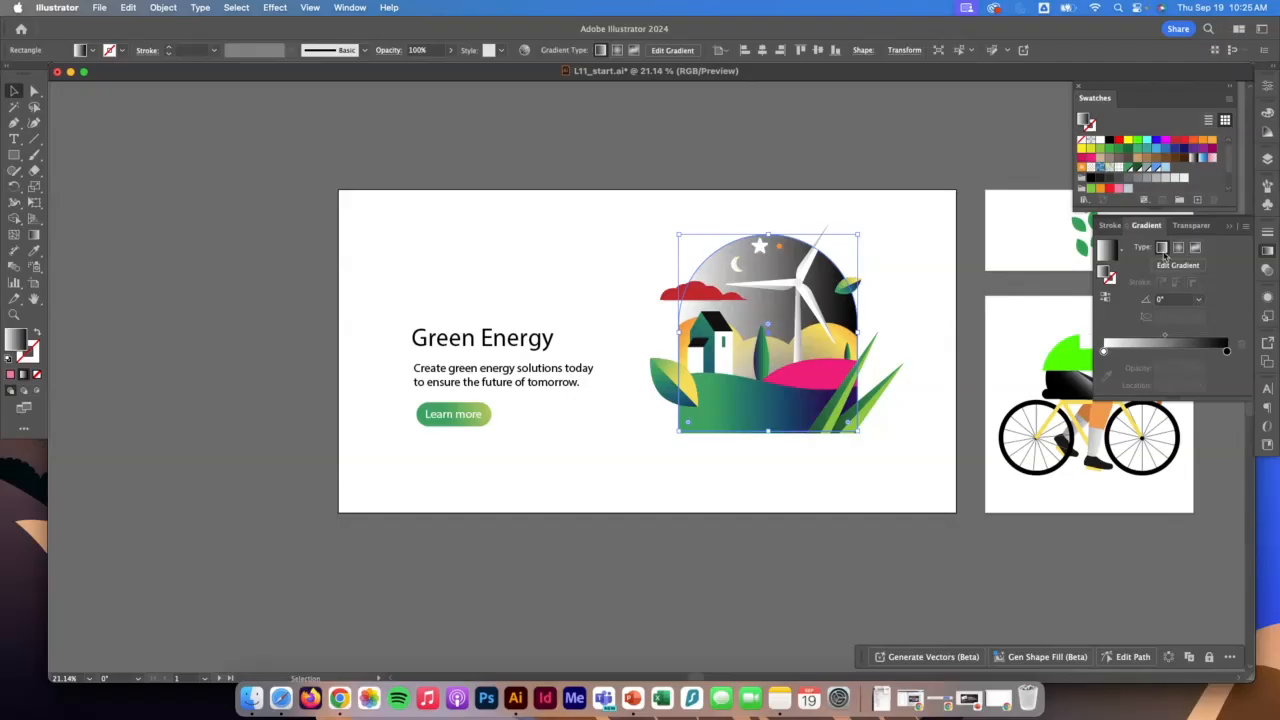
{"action": "left_click", "coordinate": [1179, 249]}
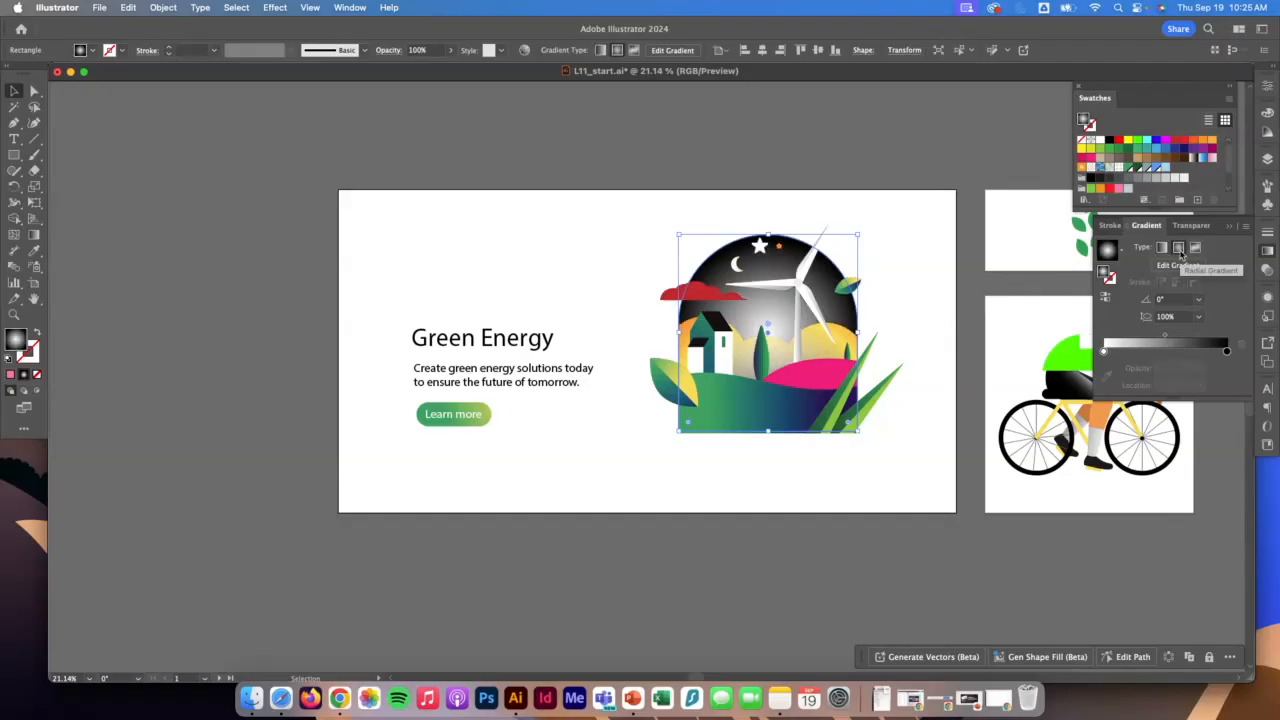
{"action": "left_click", "coordinate": [1162, 249]}
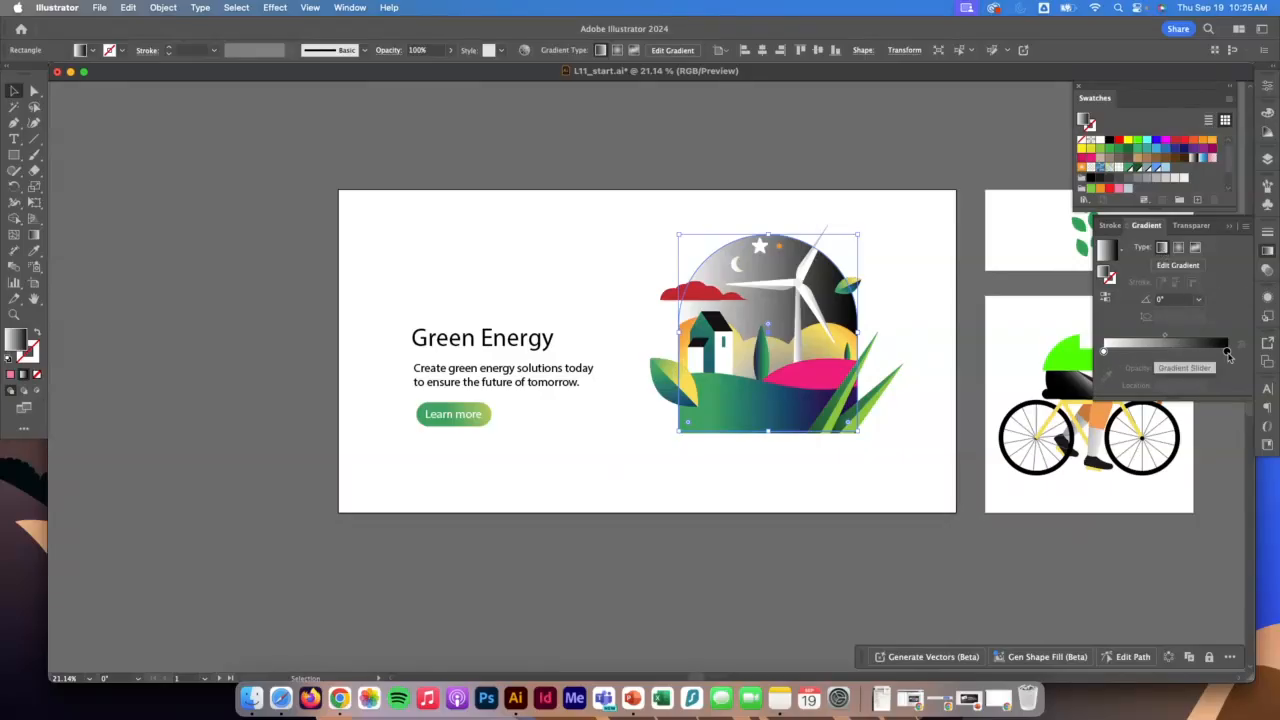
Step: Change the black end stop of the arched background's gradient to the yellow swatch
{"action": "left_click", "coordinate": [1227, 351]}
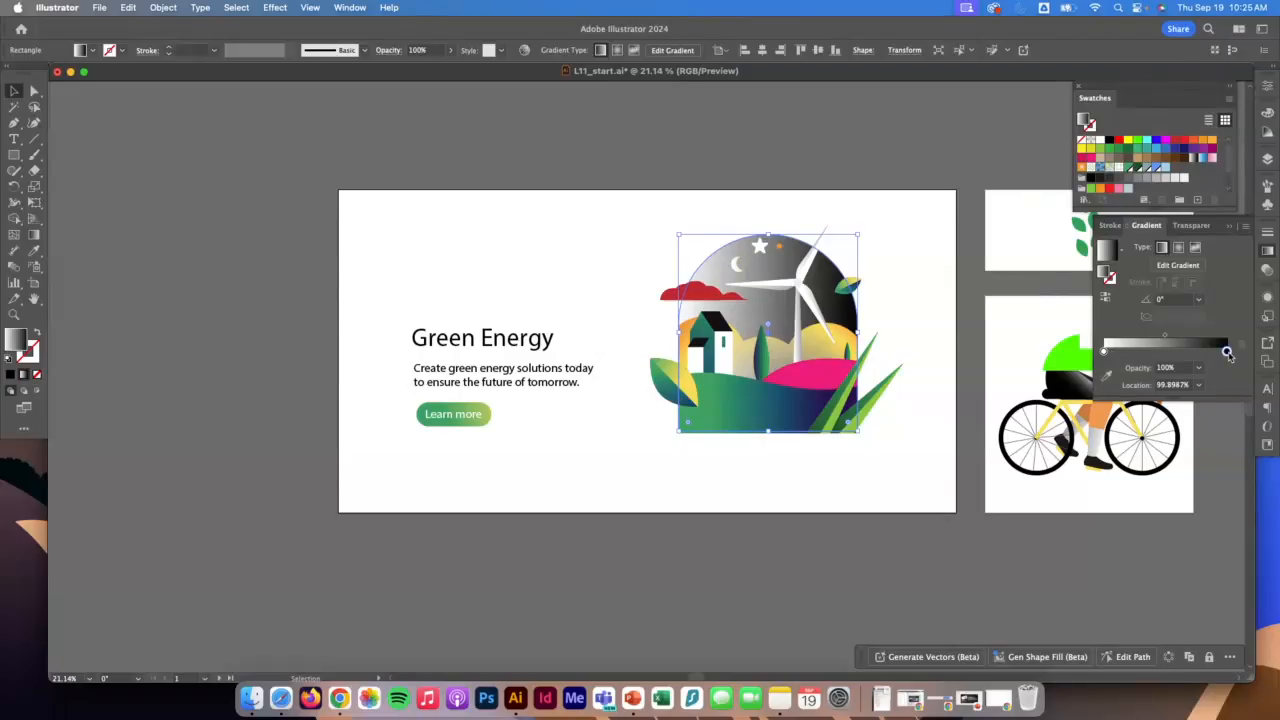
{"action": "left_click", "coordinate": [1104, 351]}
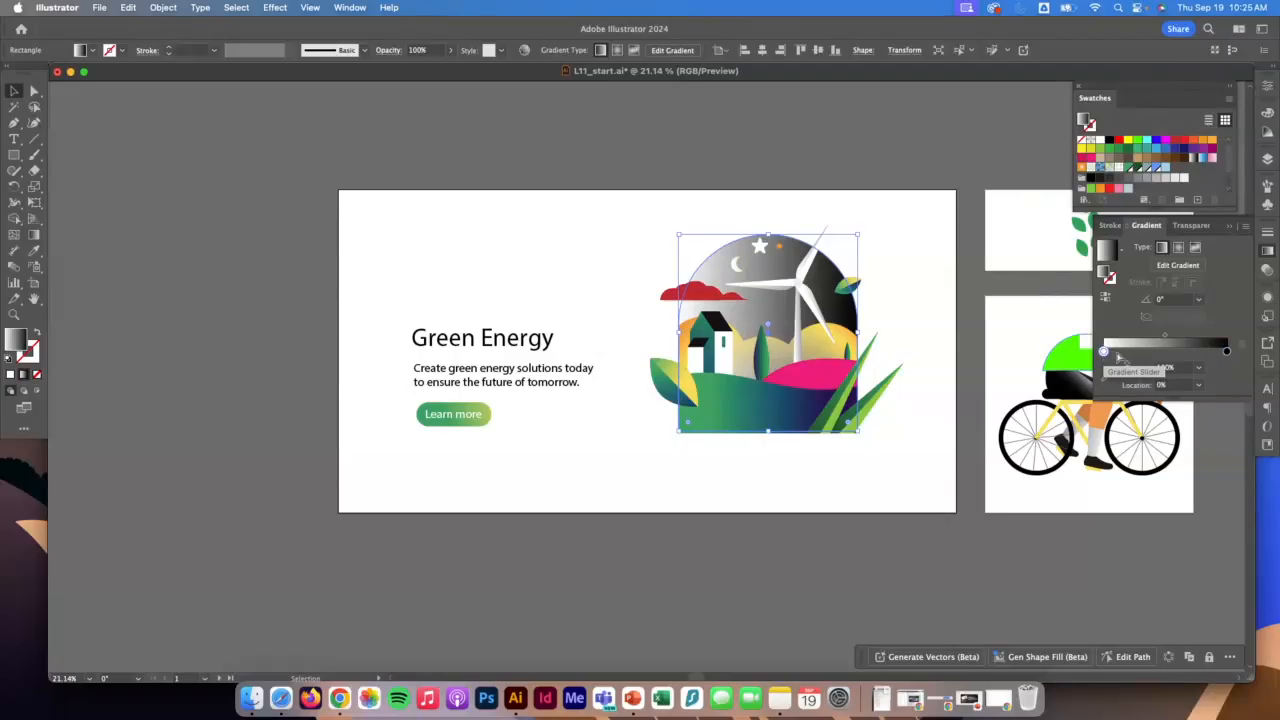
{"action": "left_click", "coordinate": [1226, 351]}
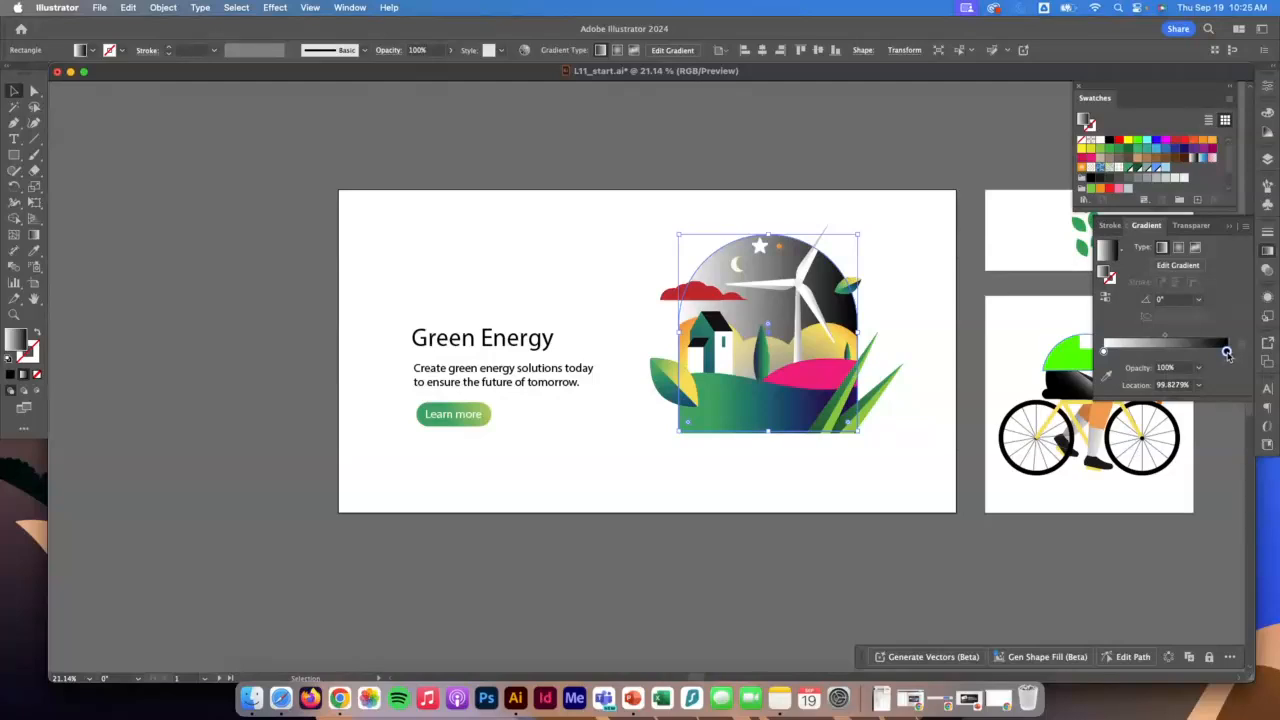
{"action": "double_click", "coordinate": [1227, 351]}
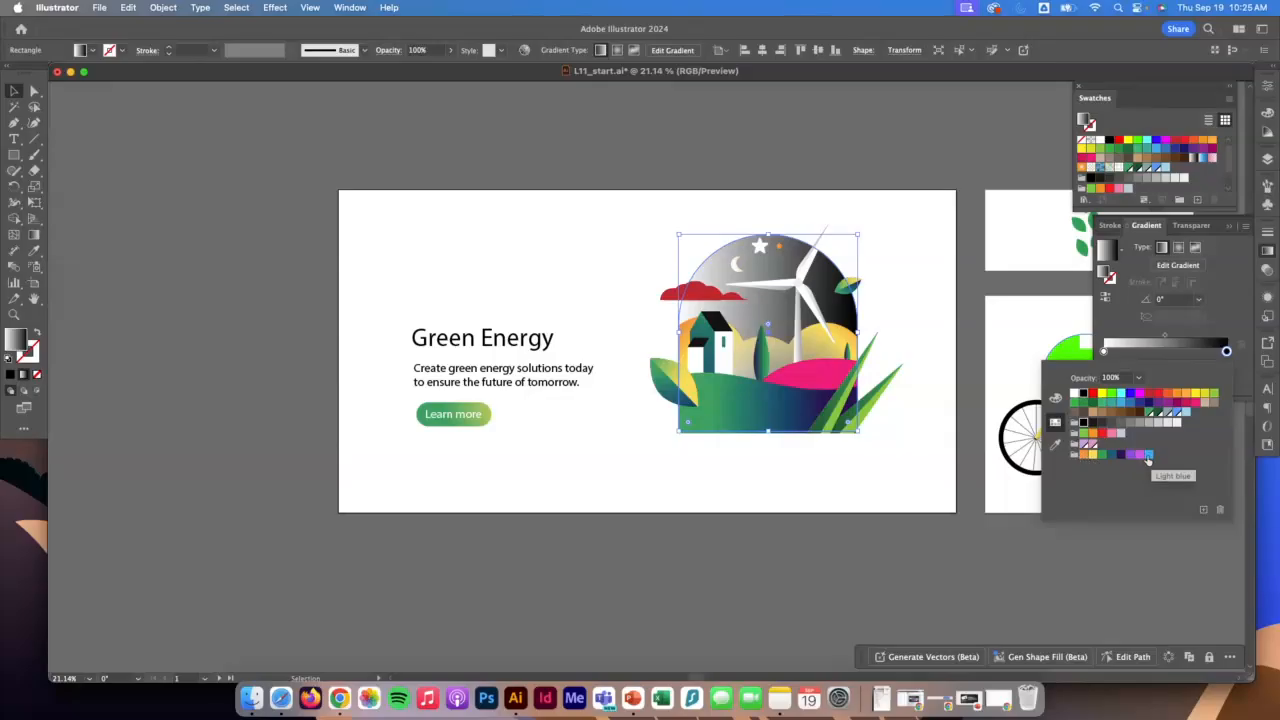
{"action": "left_click", "coordinate": [1092, 455]}
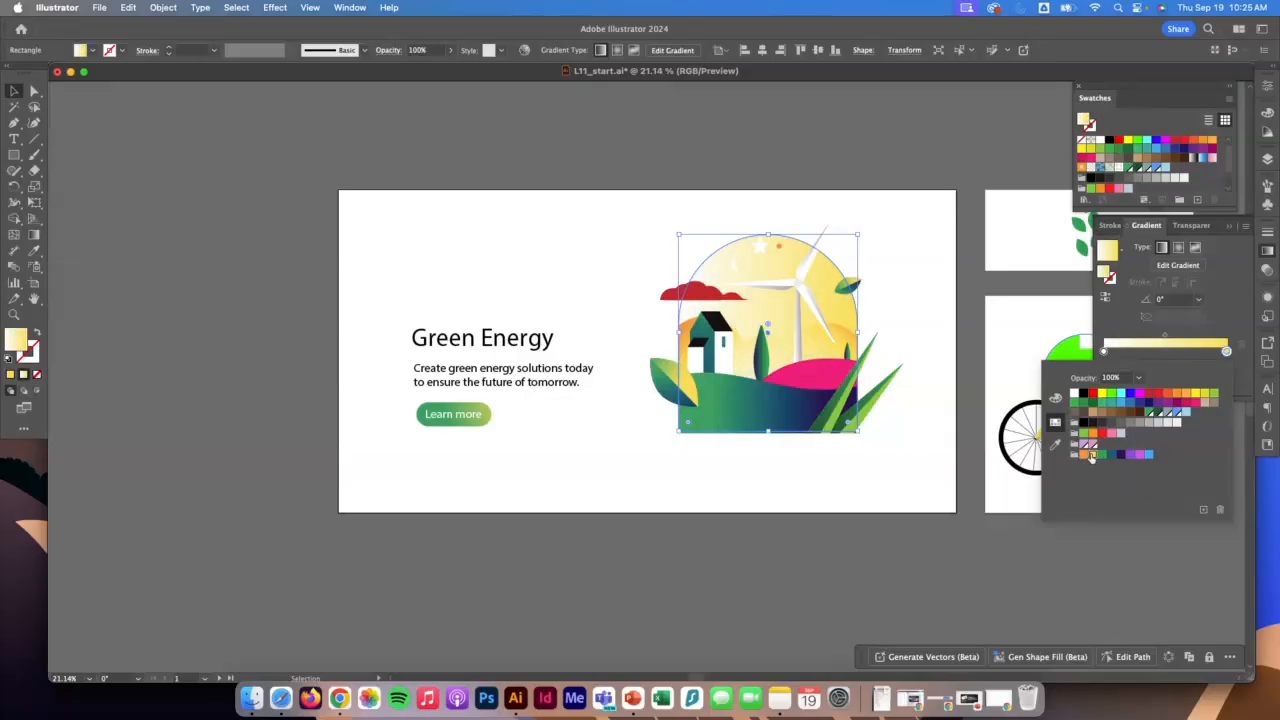
{"action": "left_click", "coordinate": [1189, 320]}
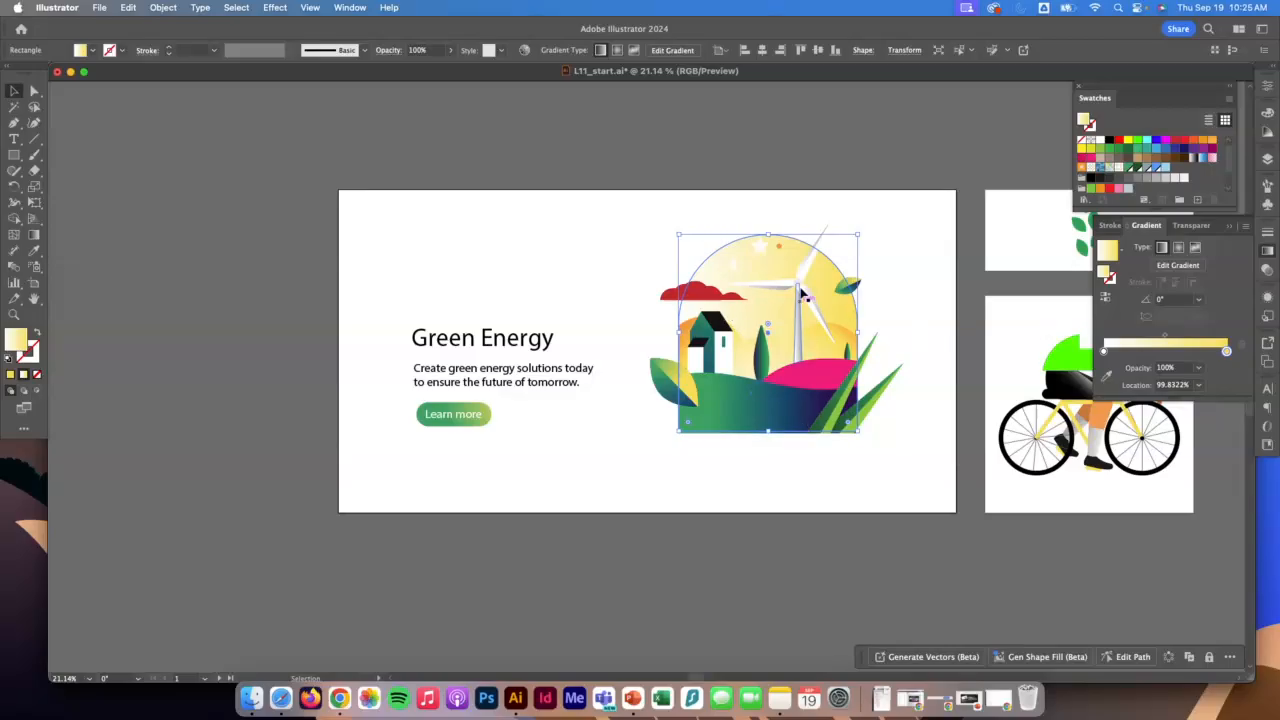
Step: Set the arched background's gradient angle to 90° and shift the midpoint between its stops to about 68%
{"action": "left_click", "coordinate": [1199, 300]}
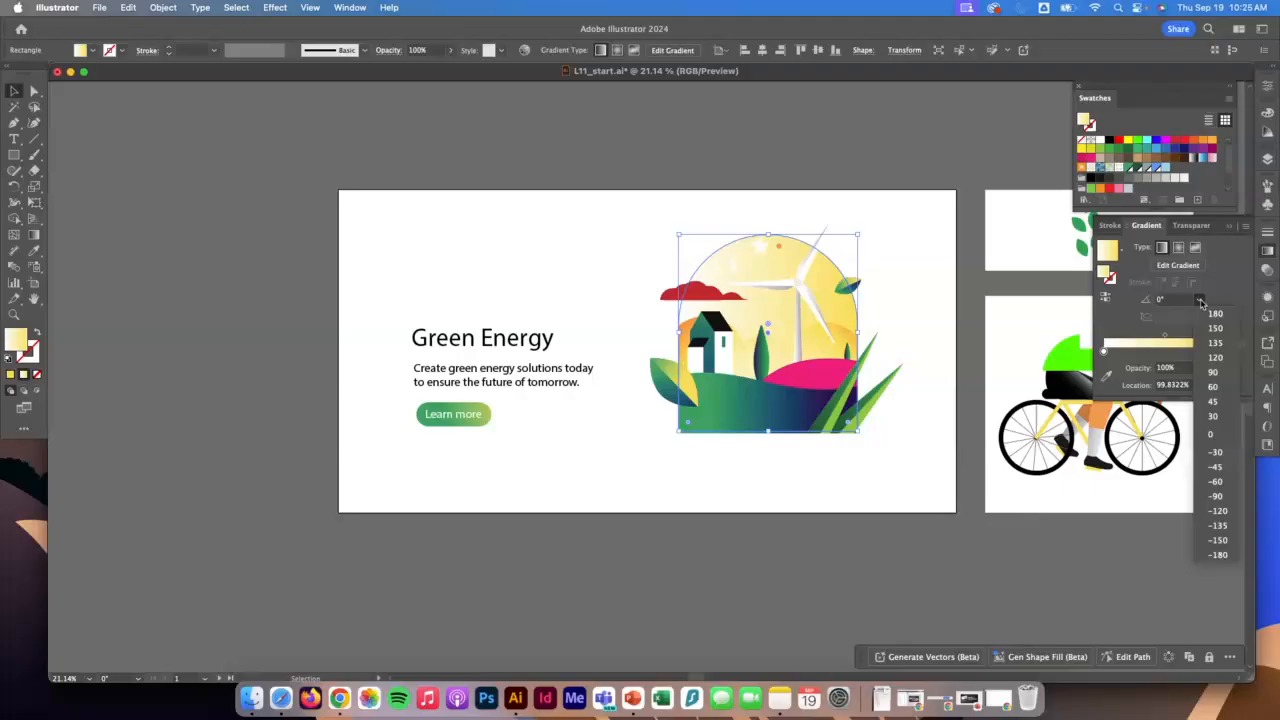
{"action": "left_click", "coordinate": [1213, 372]}
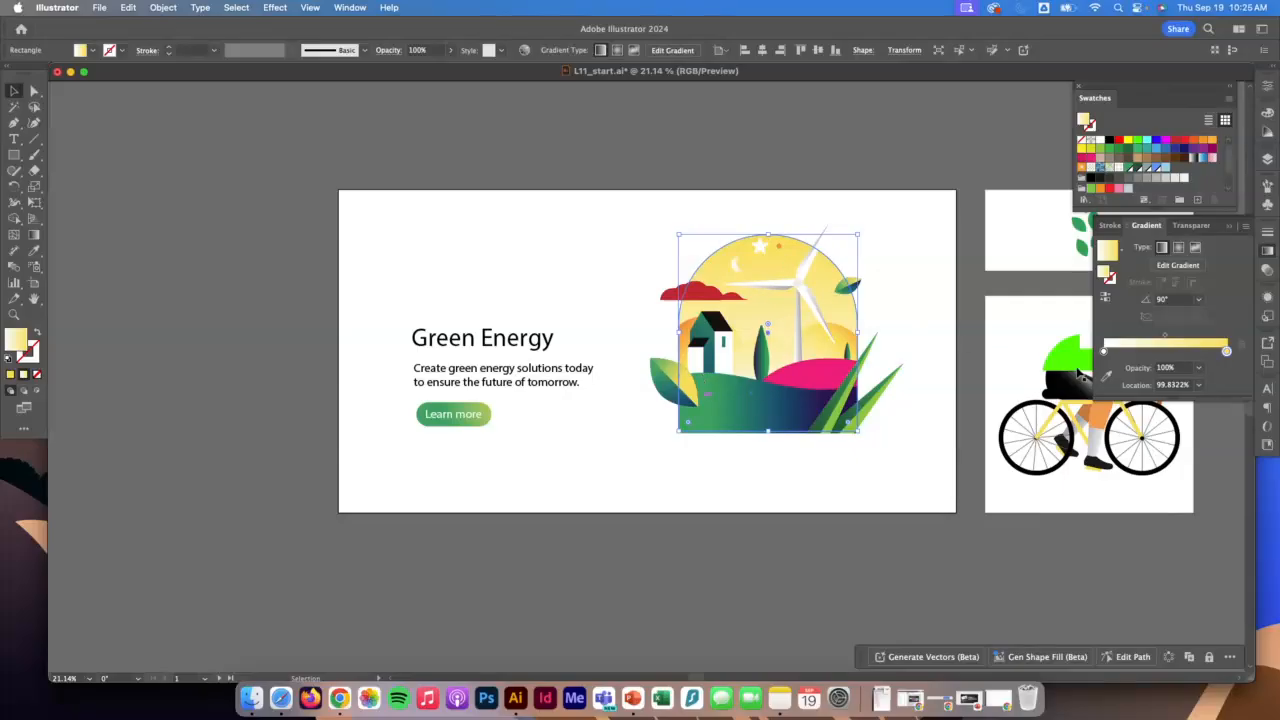
{"action": "left_click", "coordinate": [1166, 337]}
{"action": "mouse_move", "coordinate": [1166, 337]}
{"action": "left_mouse_down"}
{"action": "mouse_move", "coordinate": [1134, 338]}
{"action": "mouse_move", "coordinate": [1189, 338]}
{"action": "left_mouse_up"}
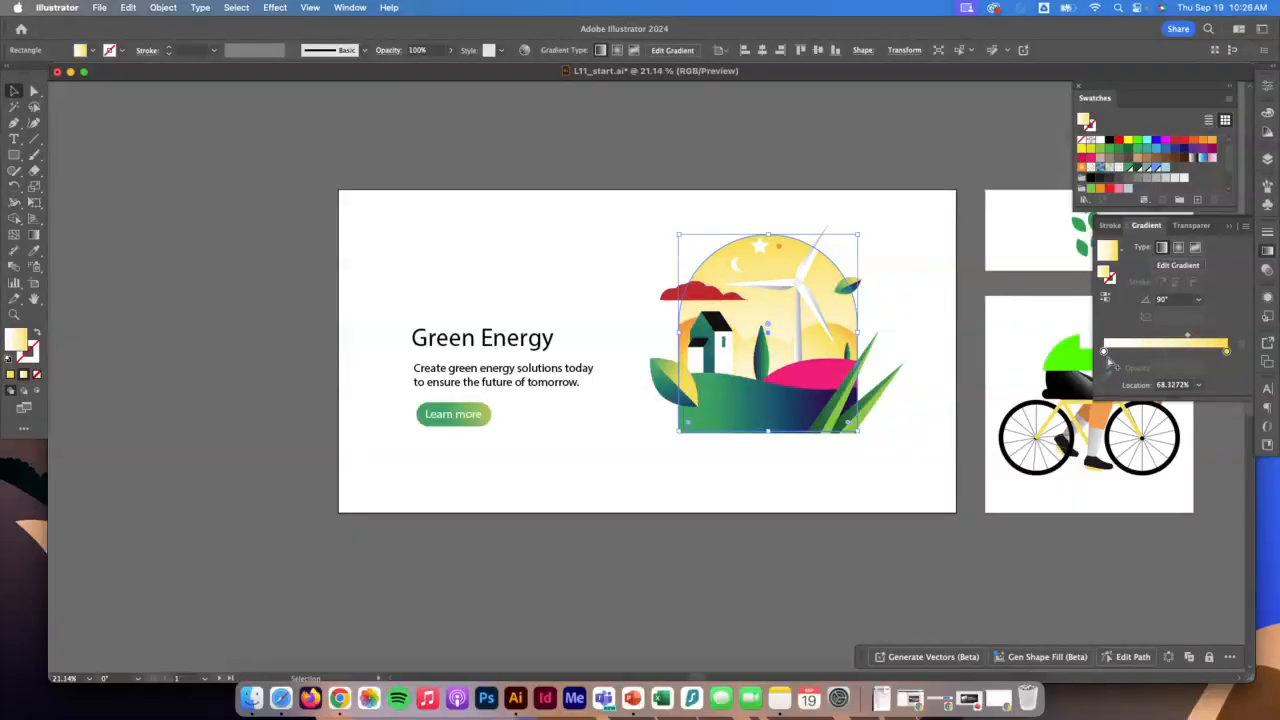
{"action": "left_click_drag", "start_coordinate": [1105, 352], "coordinate": [1177, 338]}
Step: Select the green hill in the foreground and show its on-object gradient control with the Gradient tool
{"action": "left_click", "coordinate": [743, 408]}
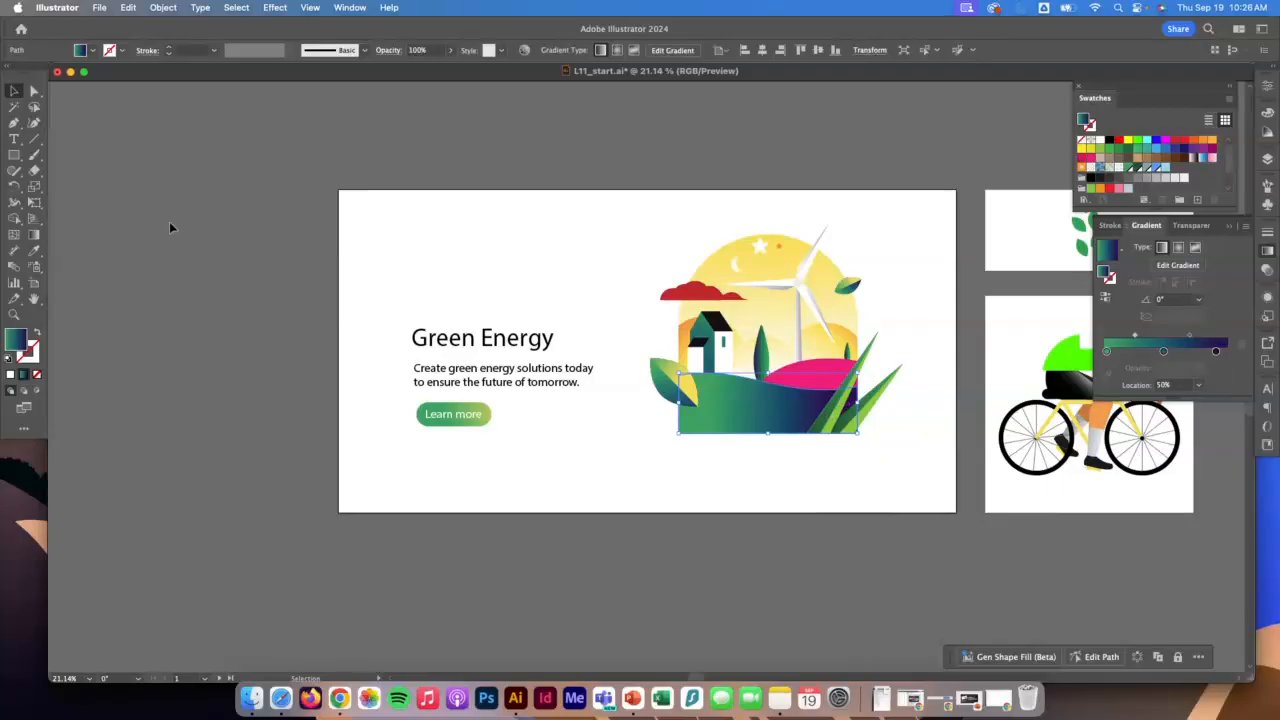
{"action": "left_click", "coordinate": [34, 234]}
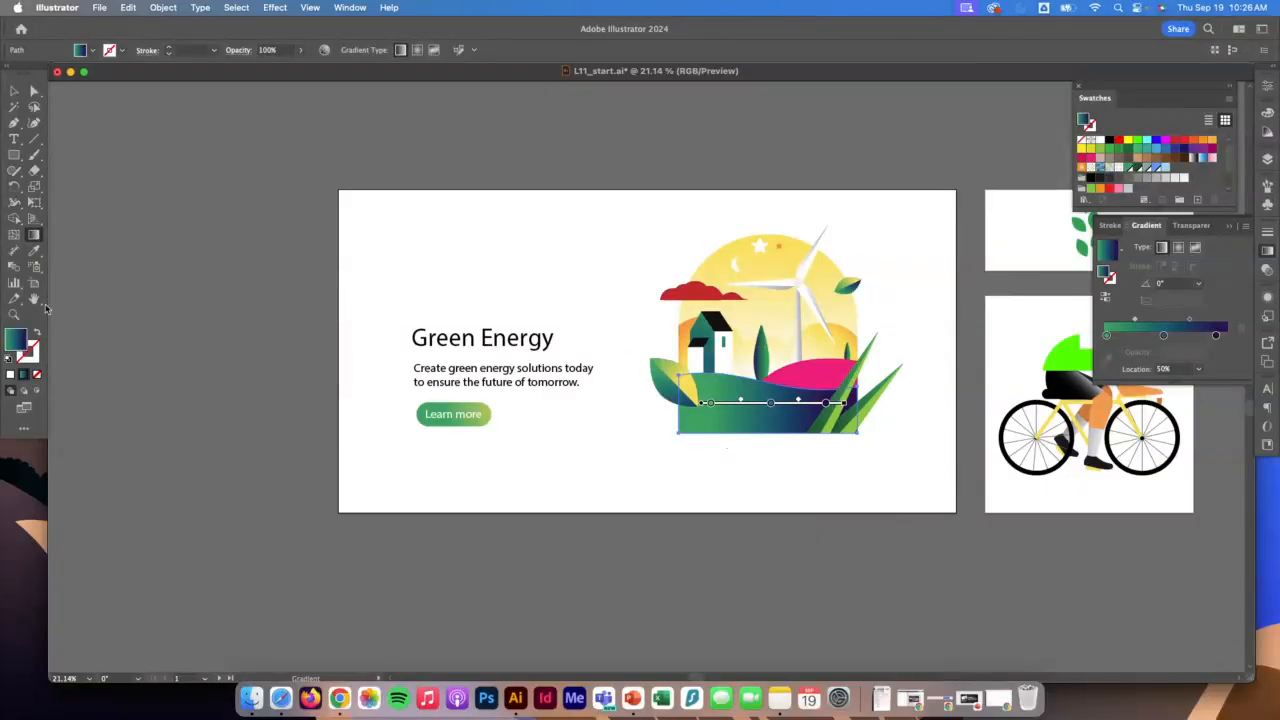
{"action": "left_click", "coordinate": [14, 316]}
{"action": "left_click_drag", "start_coordinate": [745, 325], "coordinate": [1002, 395]}
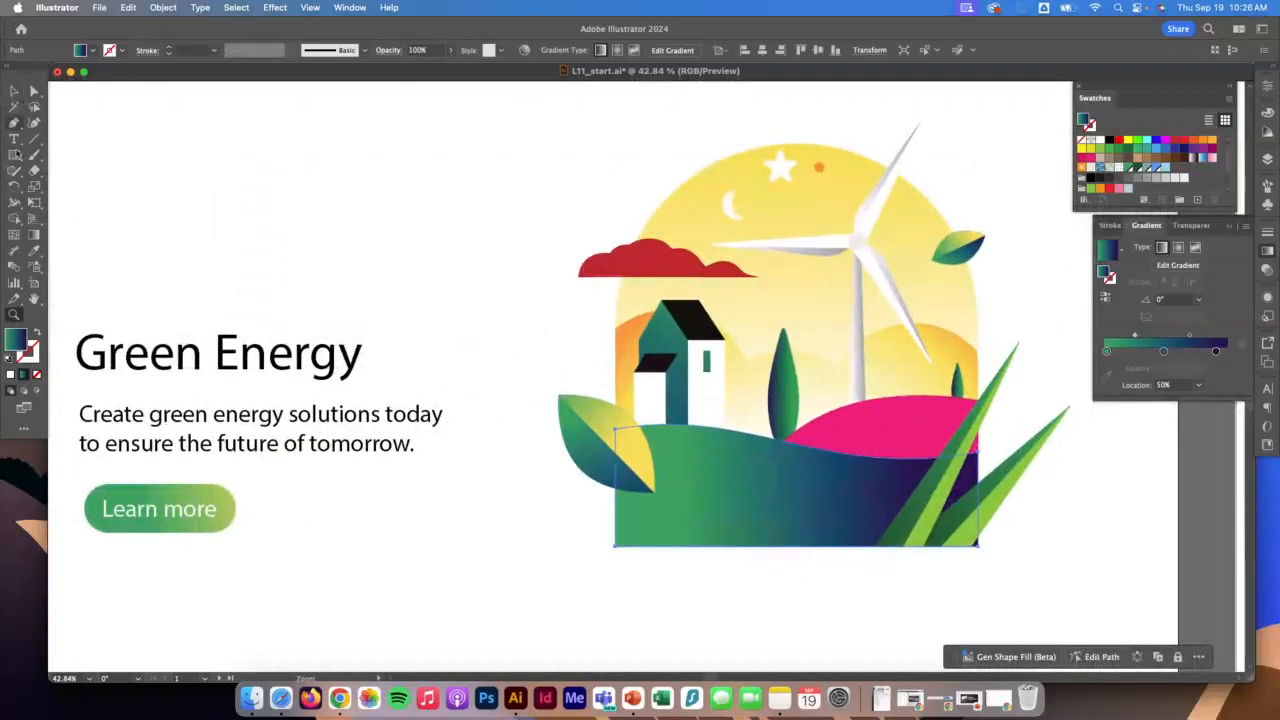
{"action": "left_click", "coordinate": [34, 236]}
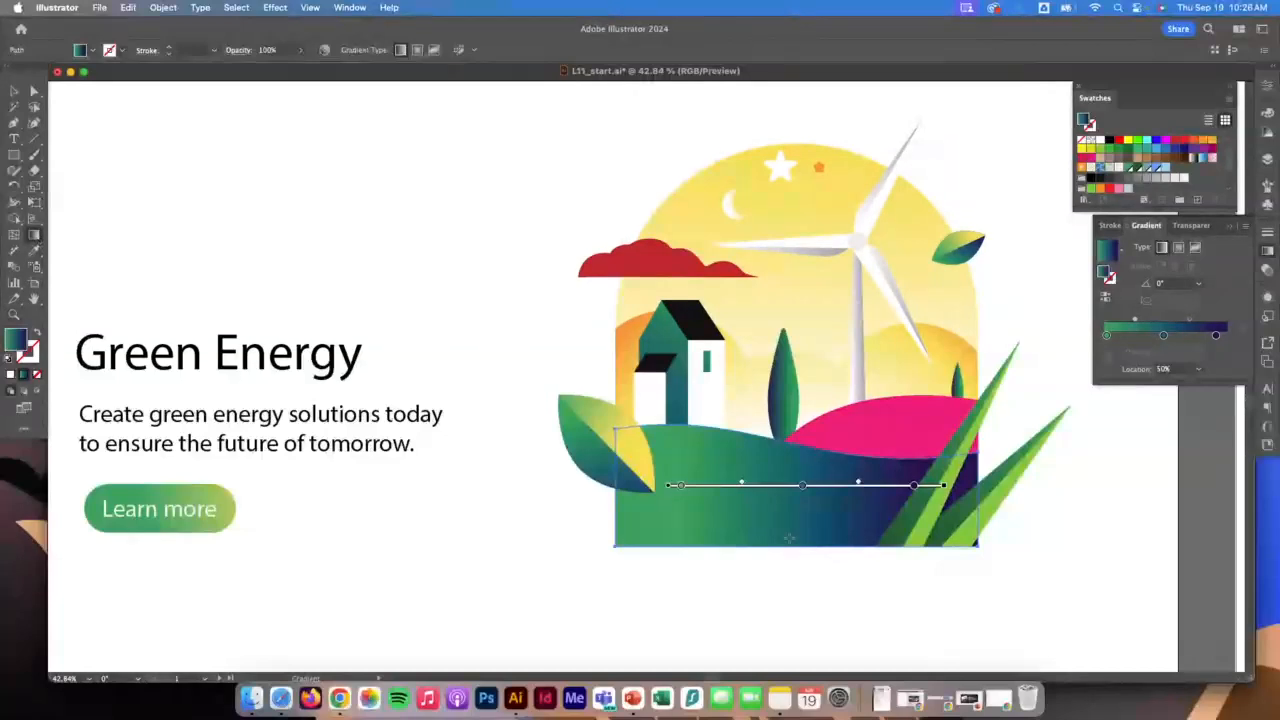
{"action": "scroll", "coordinate": [898, 517], "scroll_direction": "right", "scroll_amount": 2}
{"action": "scroll", "coordinate": [898, 517], "scroll_direction": "right", "scroll_amount": 5}
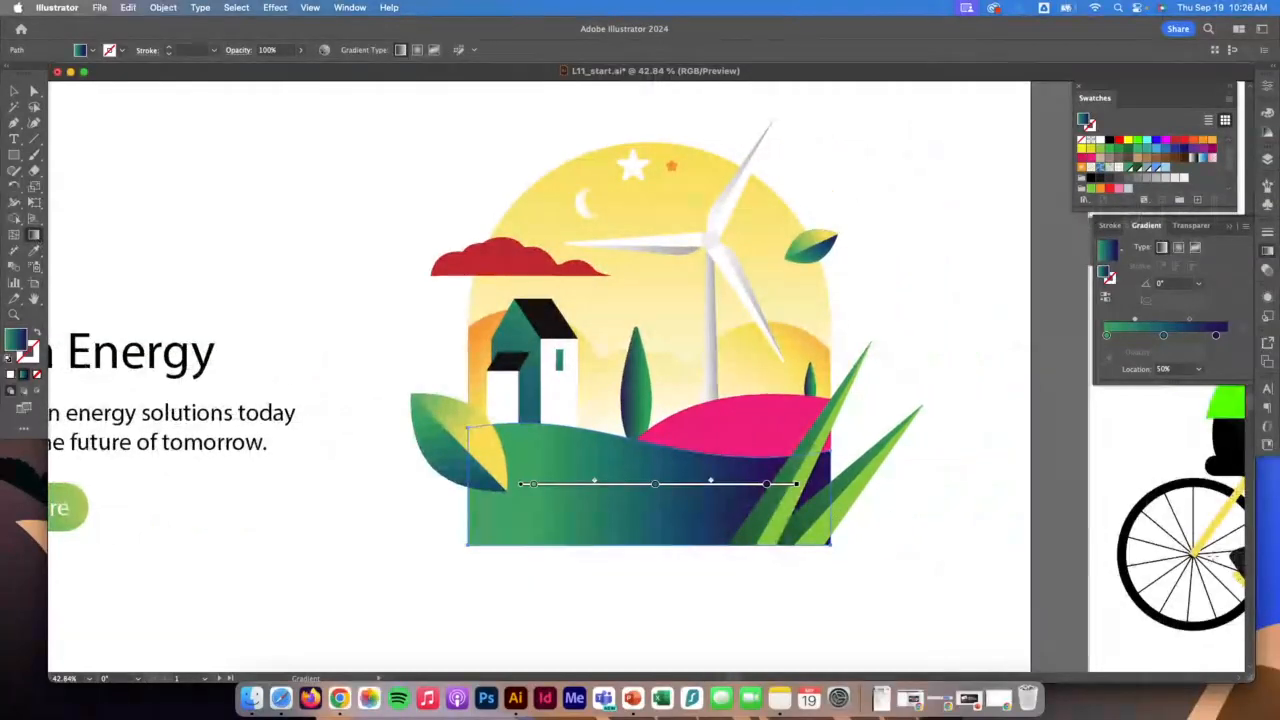
{"action": "key", "text": "Tab"}
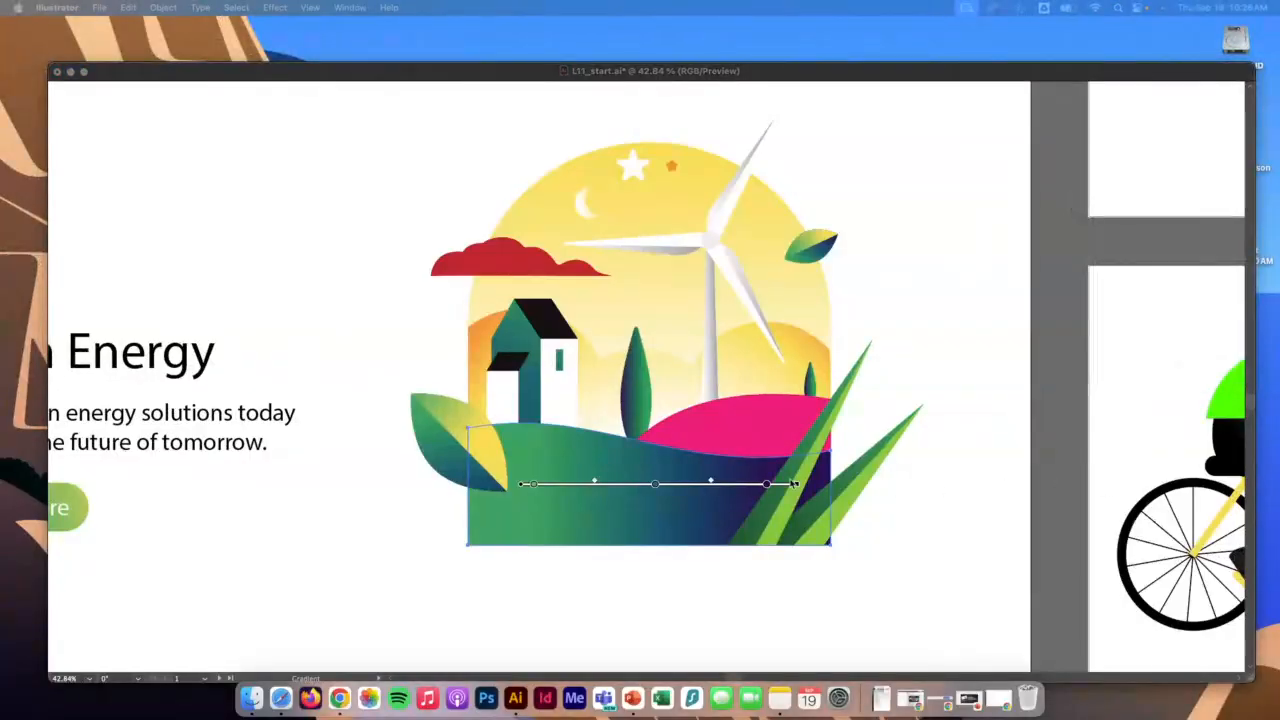
{"action": "key", "text": "Tab"}
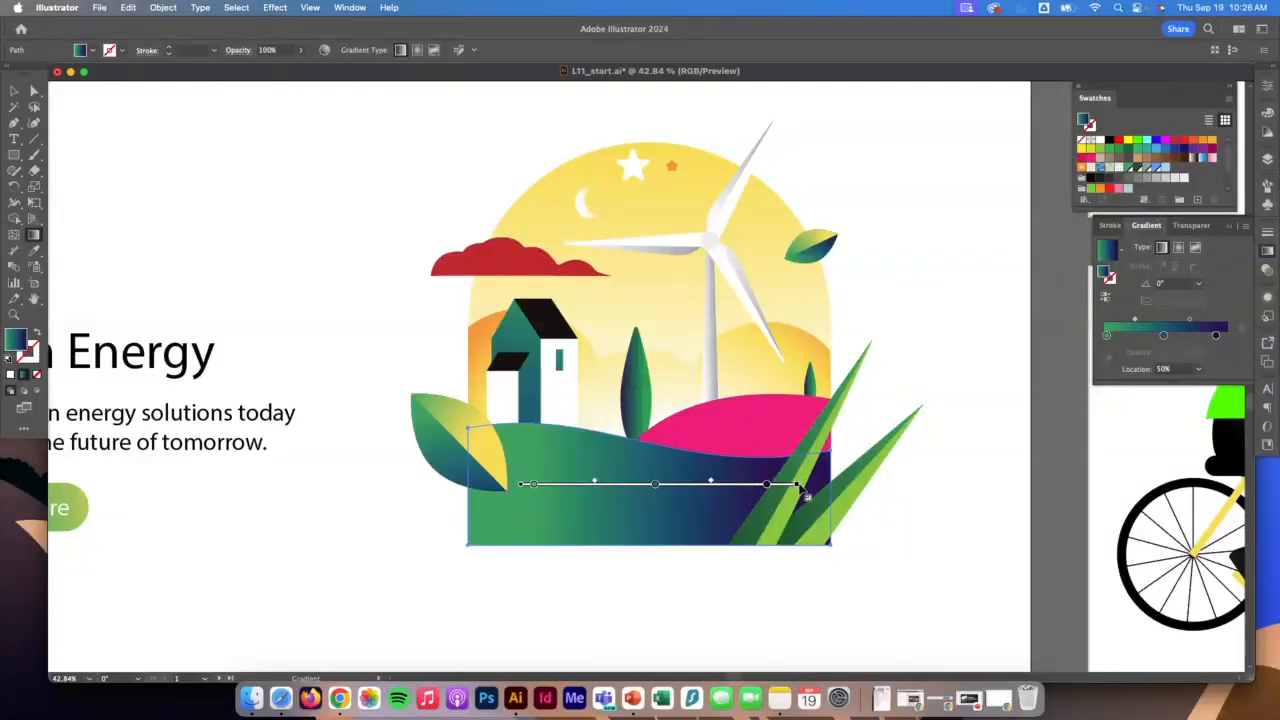
Step: Try redirecting the hill's gradient to run upward at about 90.5° and shifting its teal and dark stops
{"action": "mouse_move", "coordinate": [797, 483]}
{"action": "left_mouse_down"}
{"action": "mouse_move", "coordinate": [752, 340]}
{"action": "mouse_move", "coordinate": [688, 270]}
{"action": "left_mouse_up"}
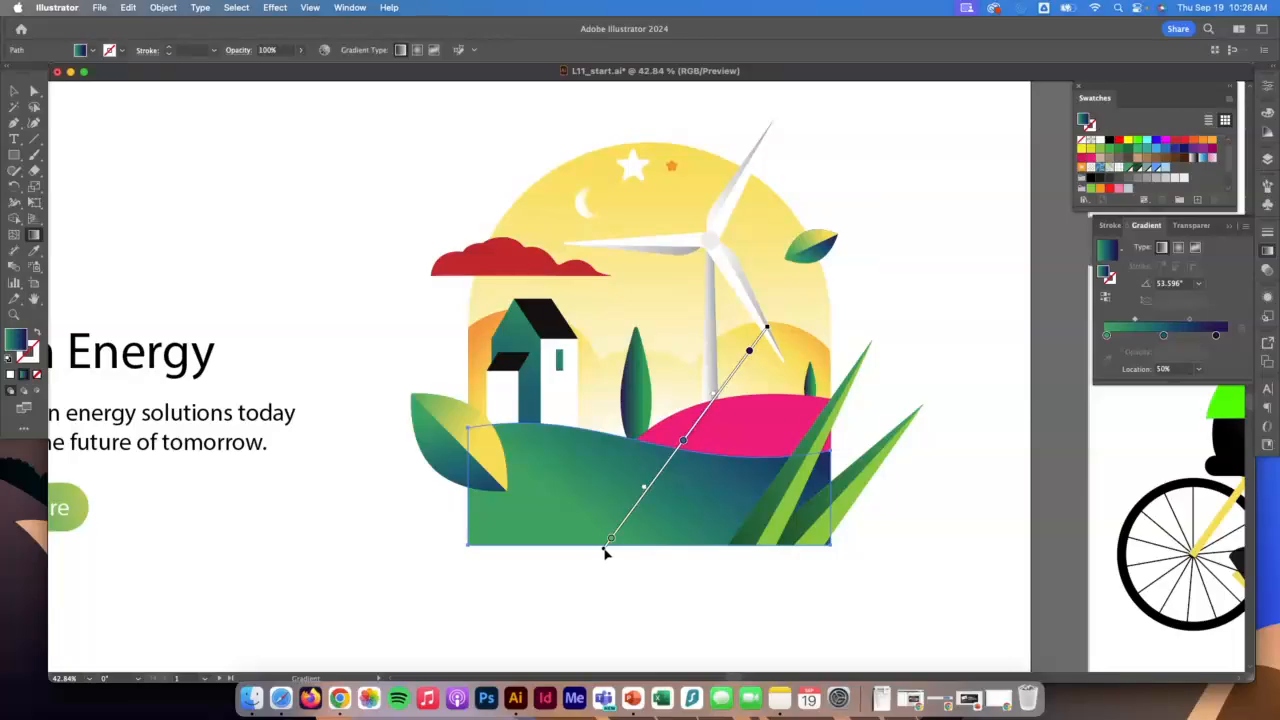
{"action": "mouse_move", "coordinate": [604, 552]}
{"action": "left_mouse_down"}
{"action": "mouse_move", "coordinate": [546, 609]}
{"action": "mouse_move", "coordinate": [603, 540]}
{"action": "mouse_move", "coordinate": [527, 637]}
{"action": "mouse_move", "coordinate": [574, 580]}
{"action": "mouse_move", "coordinate": [597, 580]}
{"action": "mouse_move", "coordinate": [557, 607]}
{"action": "left_mouse_up"}
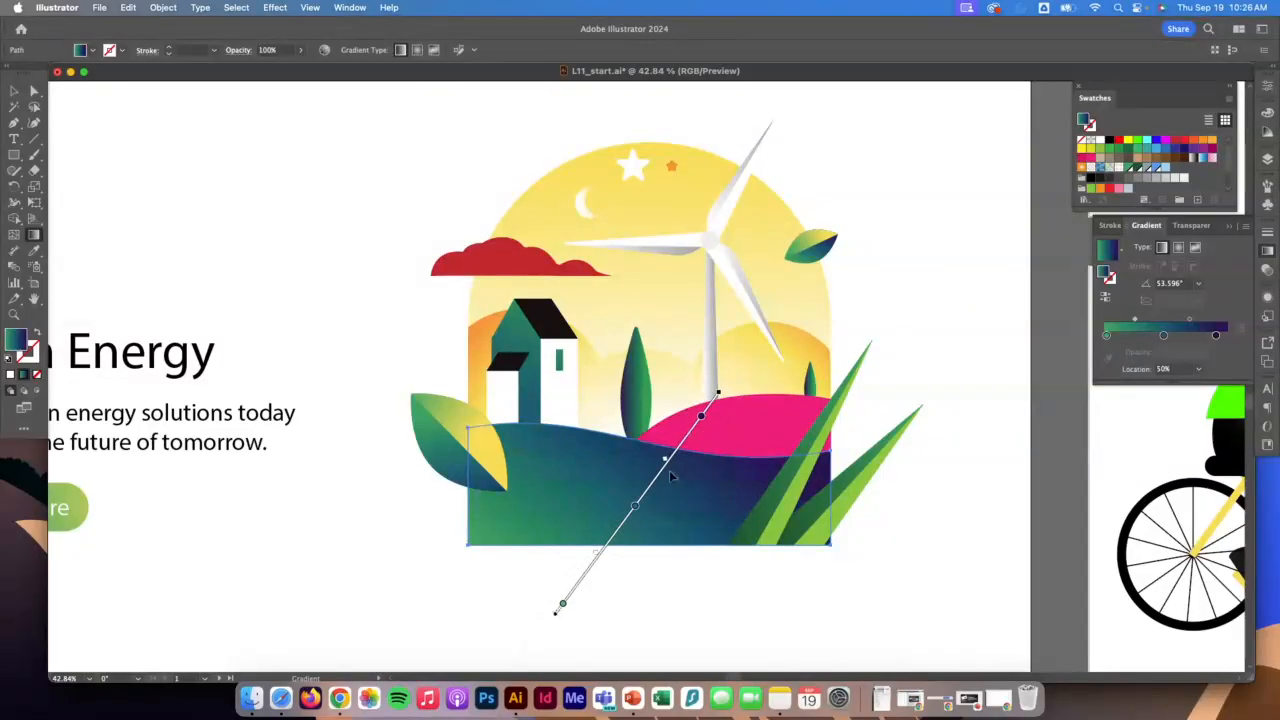
{"action": "mouse_move", "coordinate": [718, 393]}
{"action": "left_mouse_down"}
{"action": "mouse_move", "coordinate": [631, 512]}
{"action": "mouse_move", "coordinate": [678, 444]}
{"action": "mouse_move", "coordinate": [603, 425]}
{"action": "left_mouse_up"}
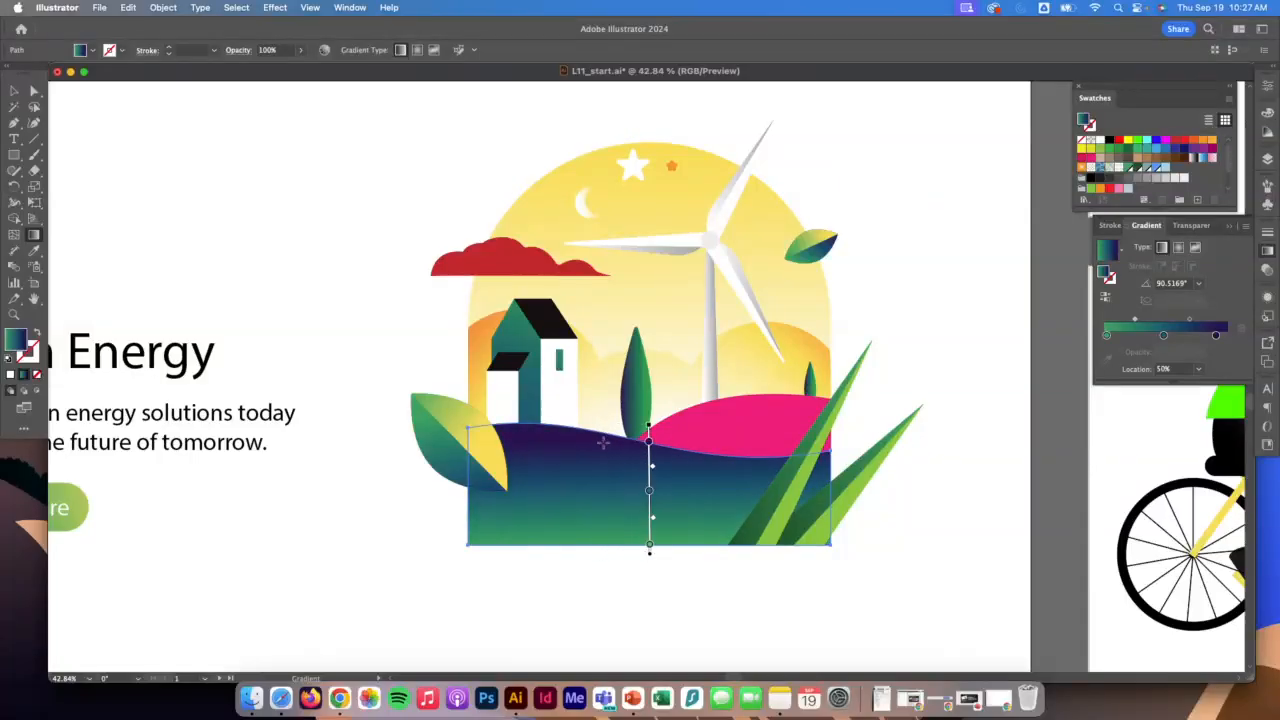
{"action": "mouse_move", "coordinate": [649, 490]}
{"action": "left_mouse_down"}
{"action": "mouse_move", "coordinate": [649, 428]}
{"action": "mouse_move", "coordinate": [649, 444]}
{"action": "left_mouse_up"}
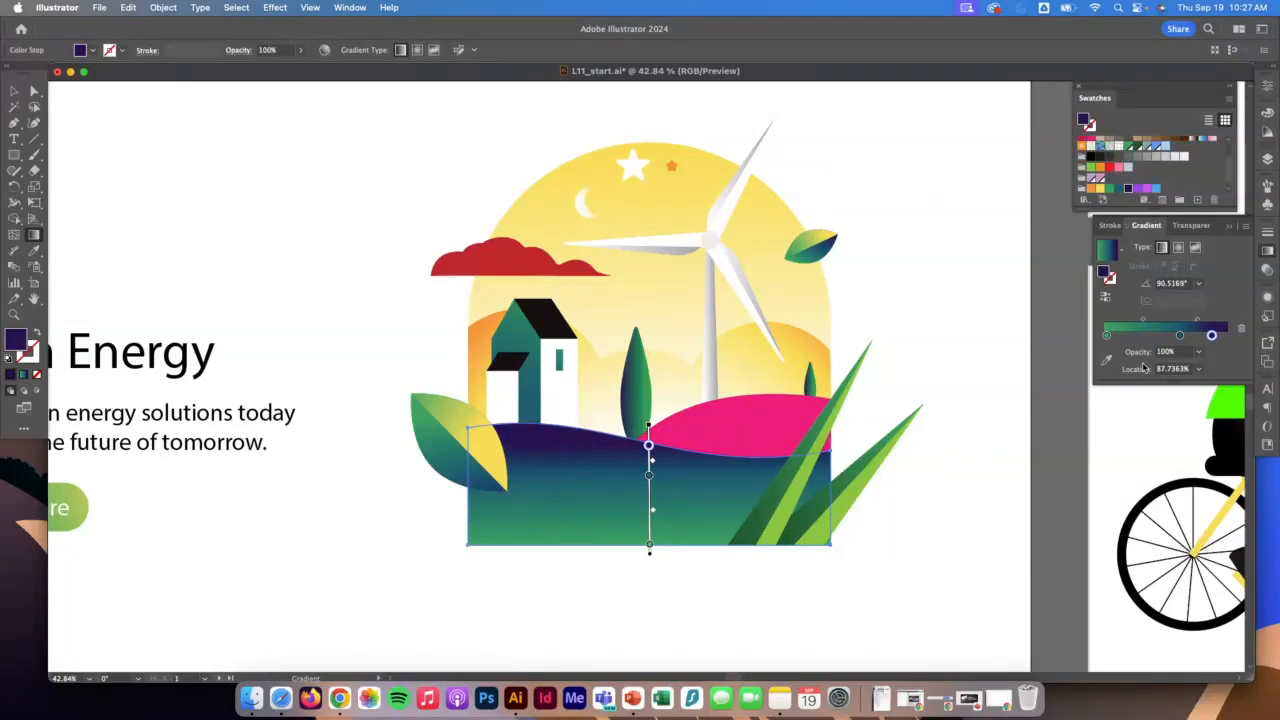
{"action": "mouse_move", "coordinate": [650, 426]}
{"action": "left_mouse_down"}
{"action": "mouse_move", "coordinate": [649, 446]}
{"action": "mouse_move", "coordinate": [690, 463]}
{"action": "mouse_move", "coordinate": [680, 435]}
{"action": "left_mouse_up"}
Step: Redraw the hill's gradient downward at about -91.4° from its upper edge, place the teal stop near 50%, and deselect the hill
{"action": "mouse_move", "coordinate": [649, 546]}
{"action": "left_mouse_down"}
{"action": "mouse_move", "coordinate": [758, 571]}
{"action": "mouse_move", "coordinate": [588, 654]}
{"action": "mouse_move", "coordinate": [645, 664]}
{"action": "left_mouse_up"}
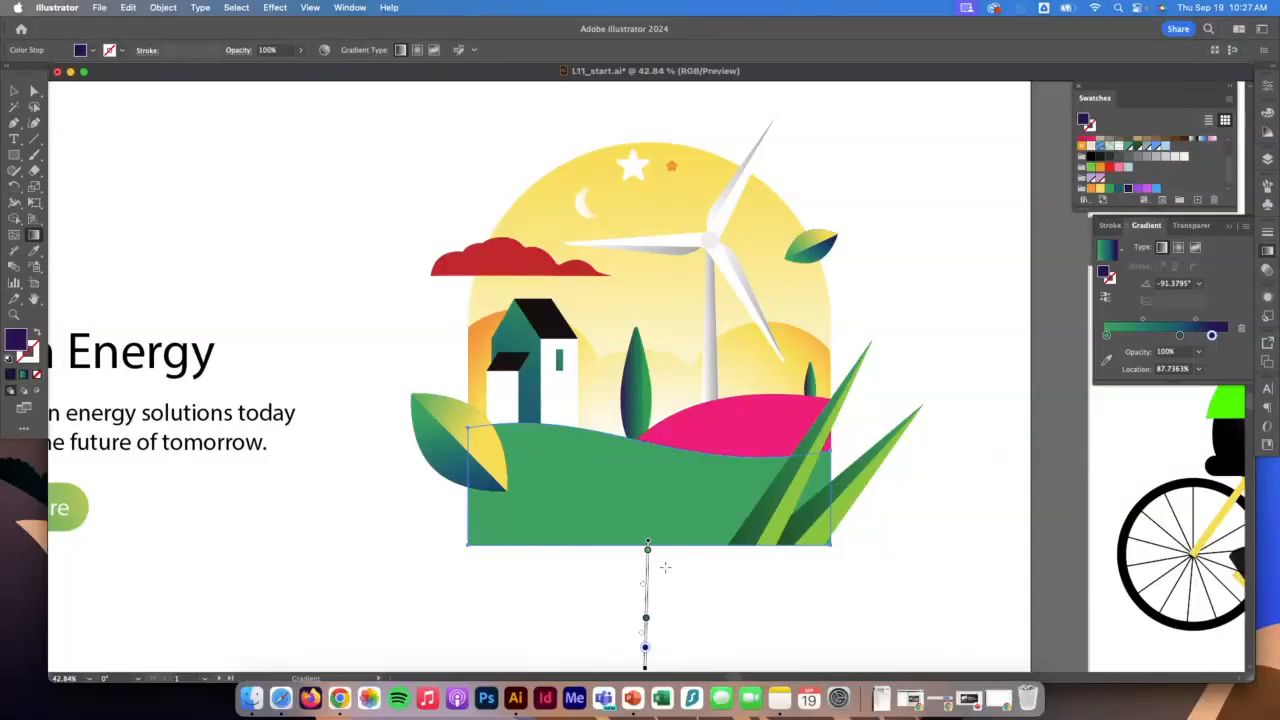
{"action": "mouse_move", "coordinate": [648, 546]}
{"action": "left_mouse_down"}
{"action": "mouse_move", "coordinate": [634, 434]}
{"action": "mouse_move", "coordinate": [631, 447]}
{"action": "mouse_move", "coordinate": [649, 449]}
{"action": "left_mouse_up"}
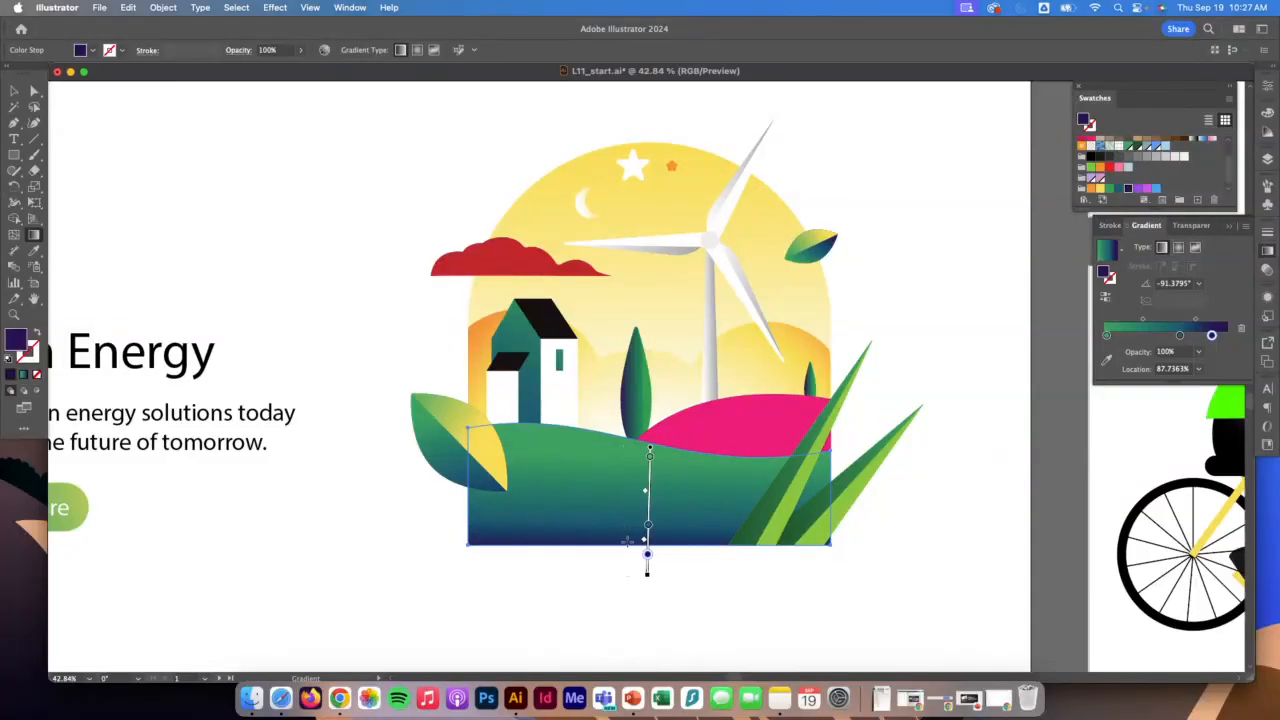
{"action": "left_click_drag", "start_coordinate": [650, 529], "coordinate": [646, 497]}
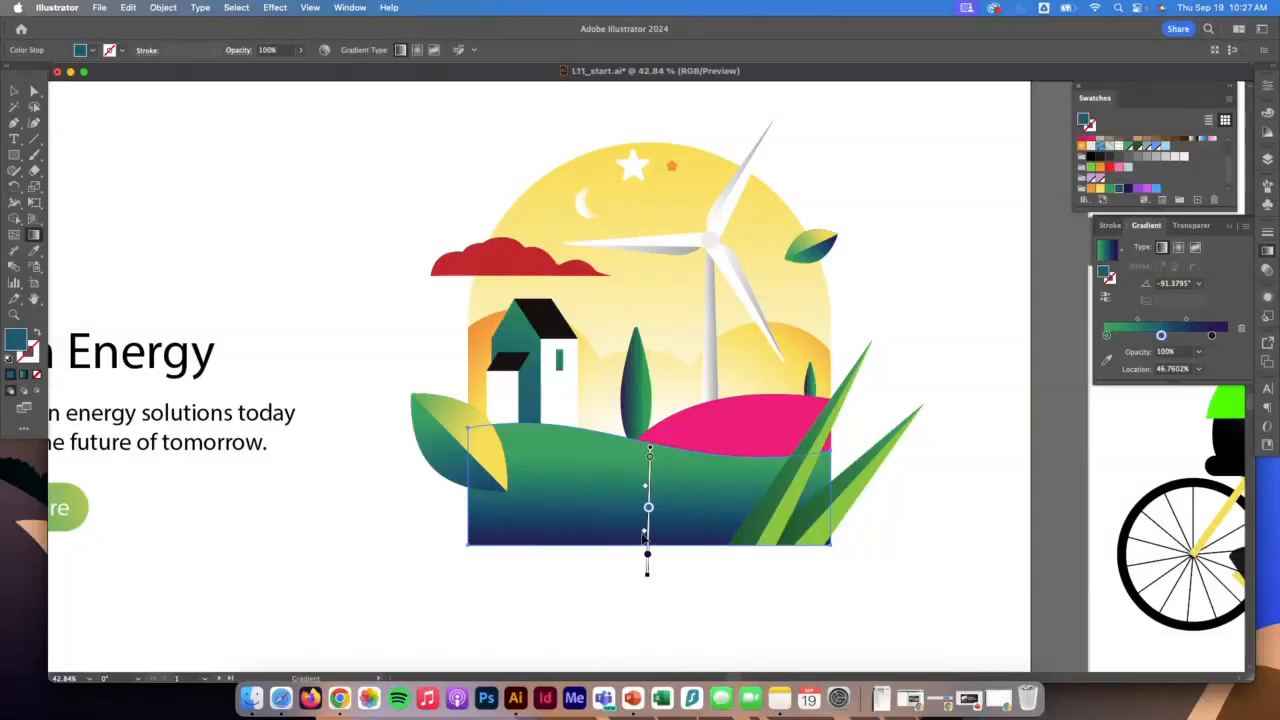
{"action": "left_click_drag", "start_coordinate": [647, 556], "coordinate": [648, 516]}
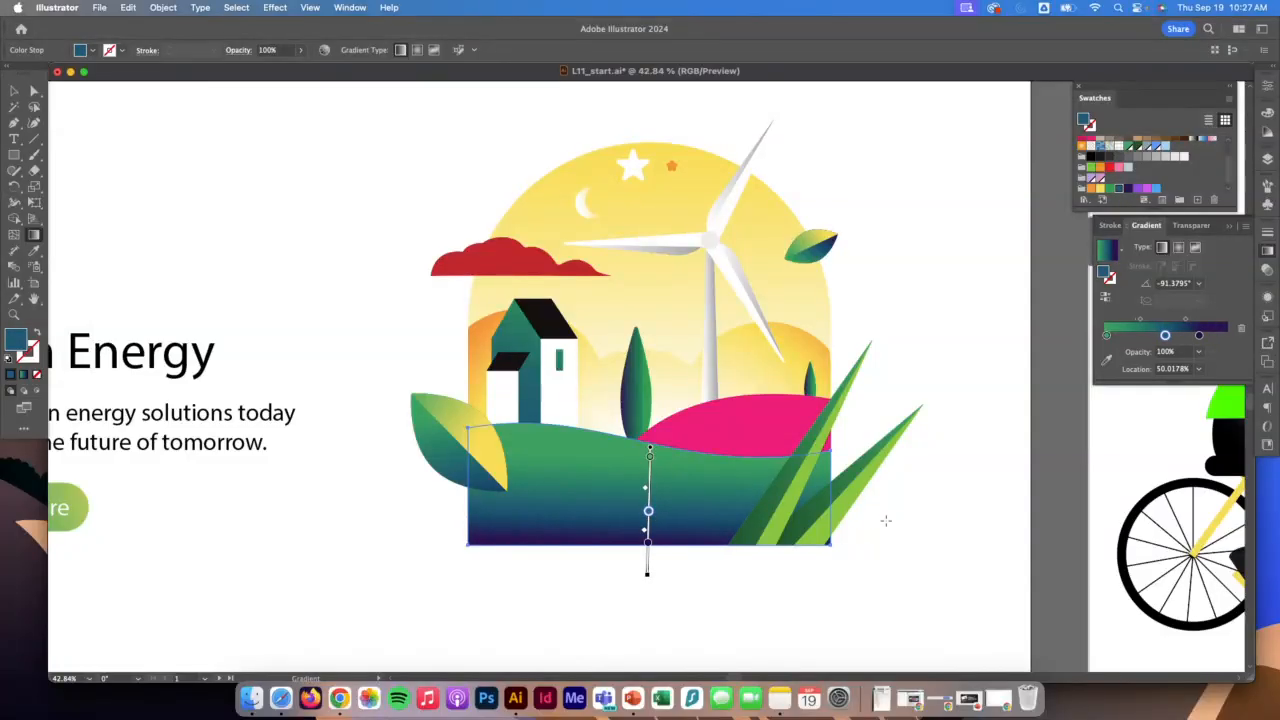
{"action": "key", "text": "v"}
{"action": "left_click", "coordinate": [240, 205]}
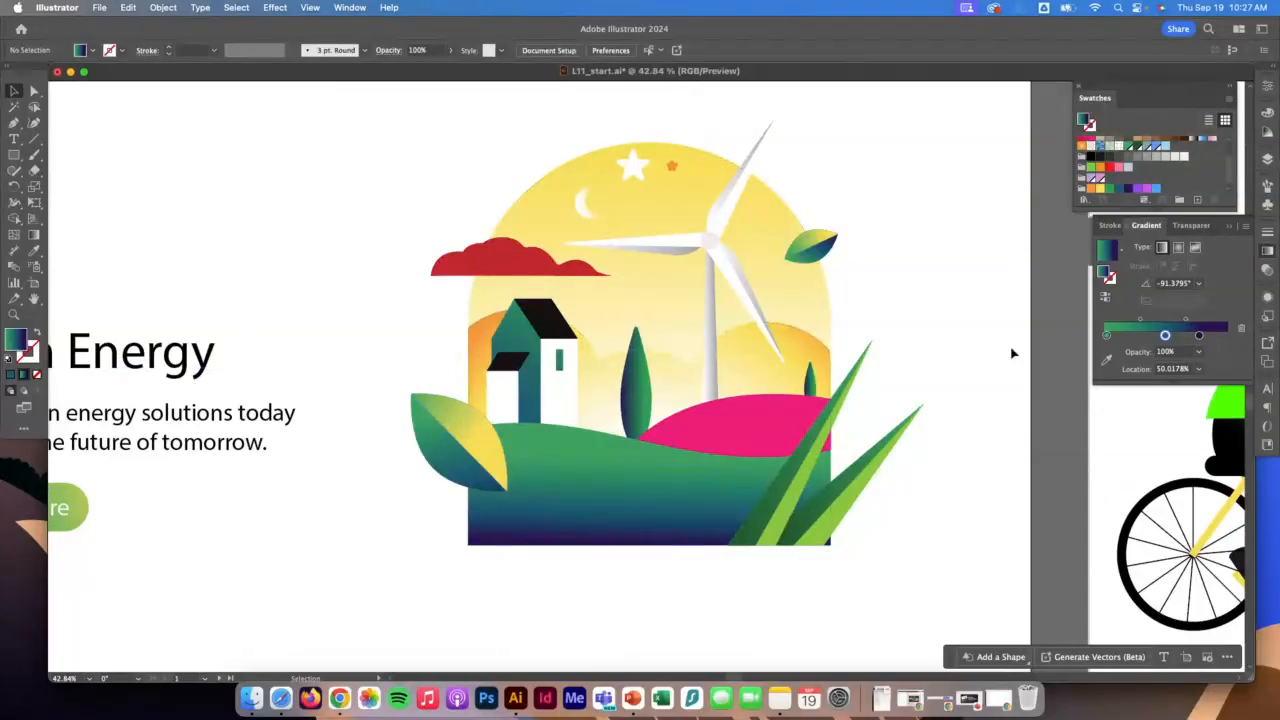
Step: Go to the cyclist artboard and select the tire circle of the bicycle's rear wheel
{"action": "left_click", "coordinate": [33, 234]}
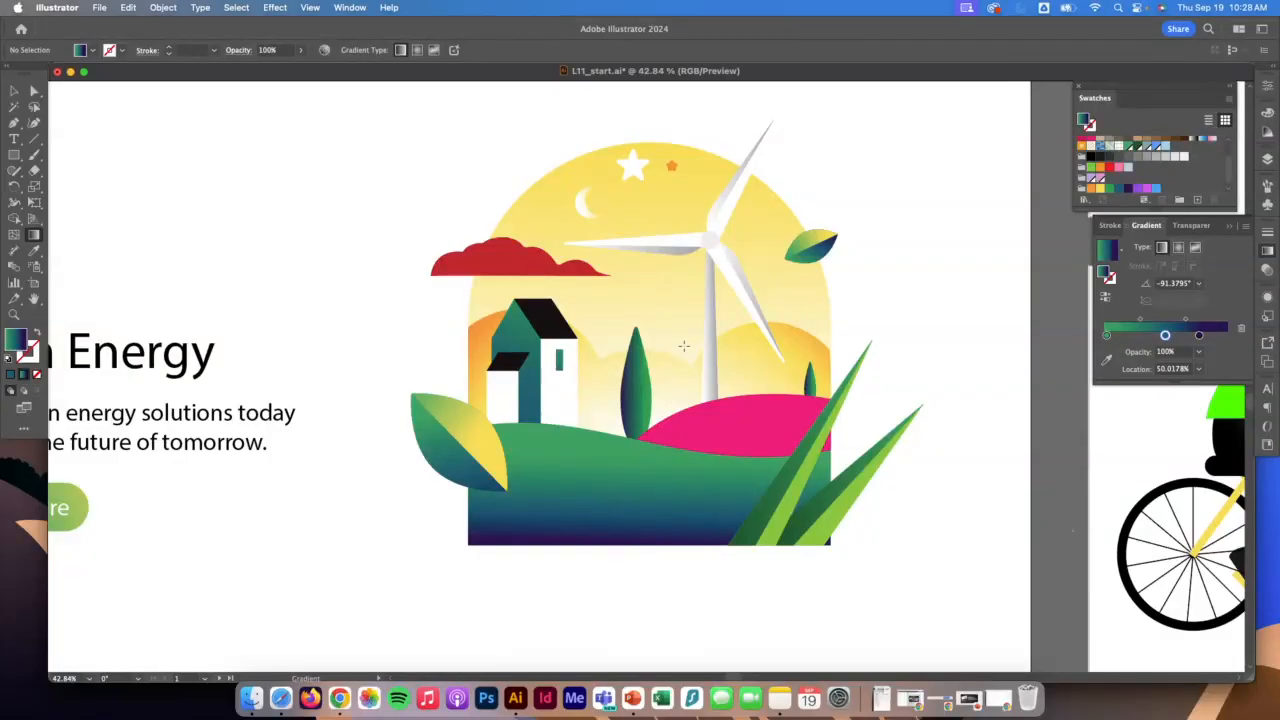
{"action": "scroll", "coordinate": [632, 497], "scroll_direction": "right", "scroll_amount": 10}
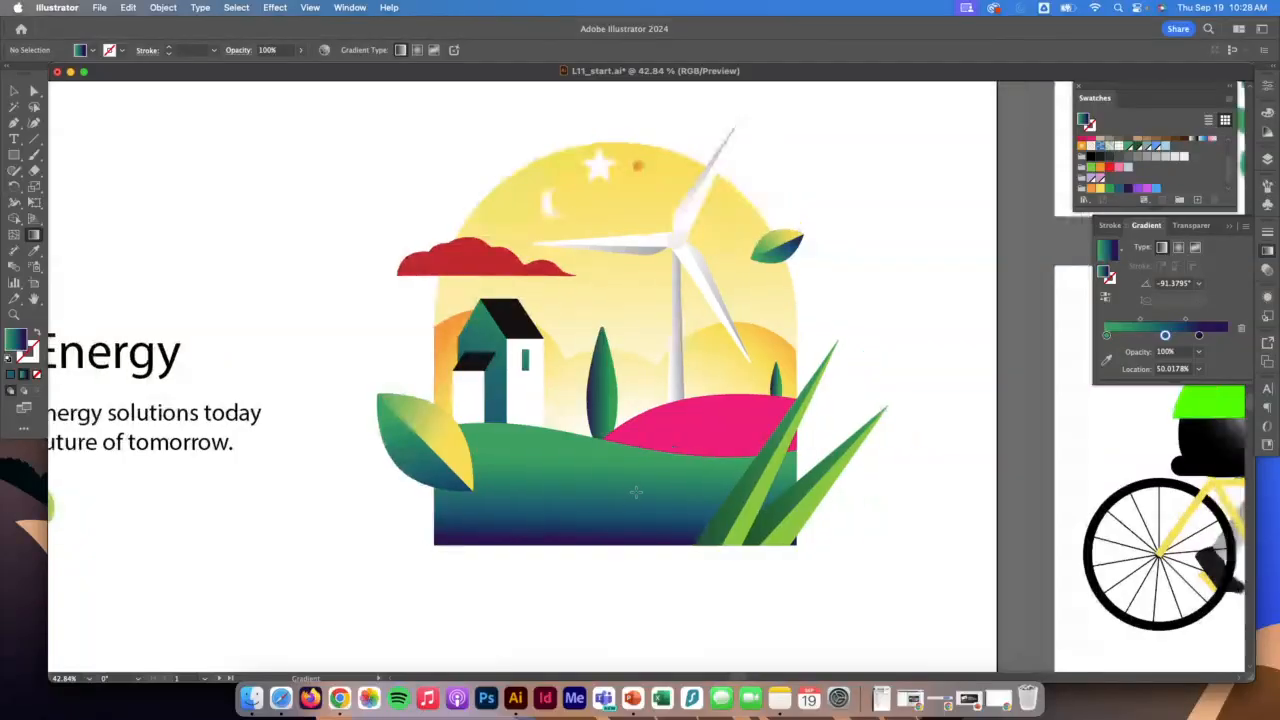
{"action": "scroll", "coordinate": [648, 474], "scroll_direction": "down", "scroll_amount": 5}
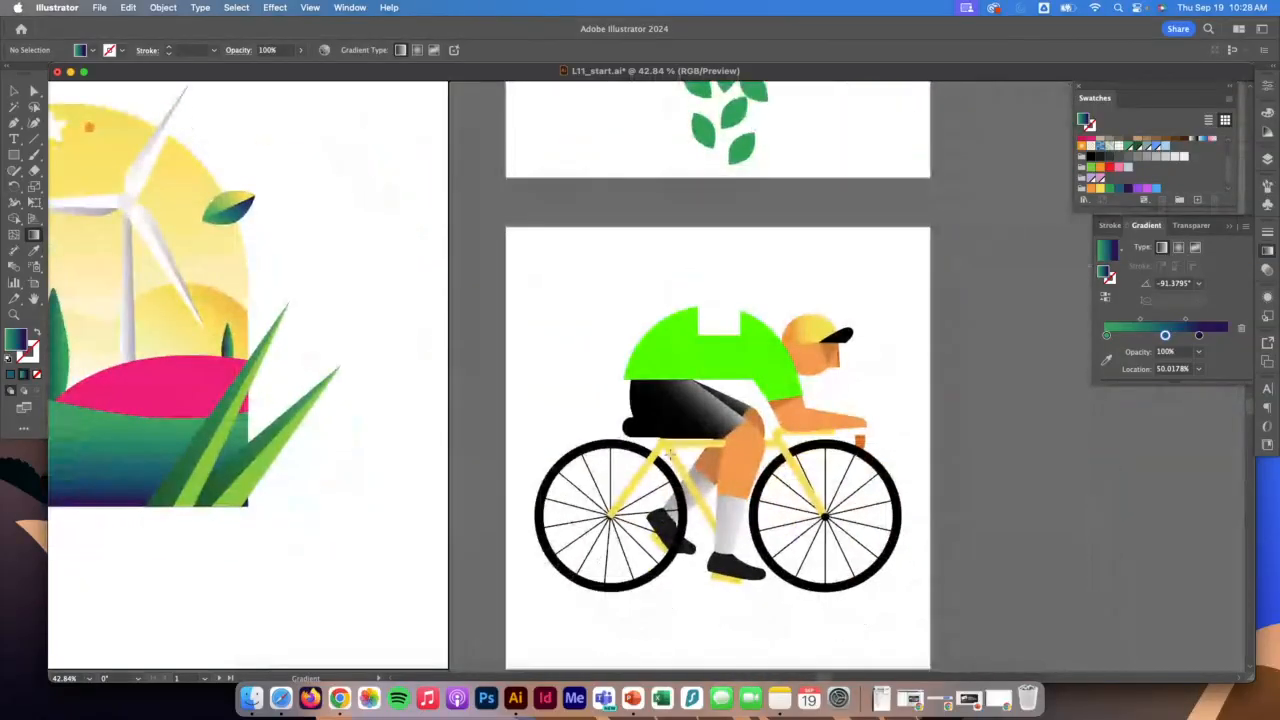
{"action": "scroll", "coordinate": [648, 474], "scroll_direction": "right", "scroll_amount": 5}
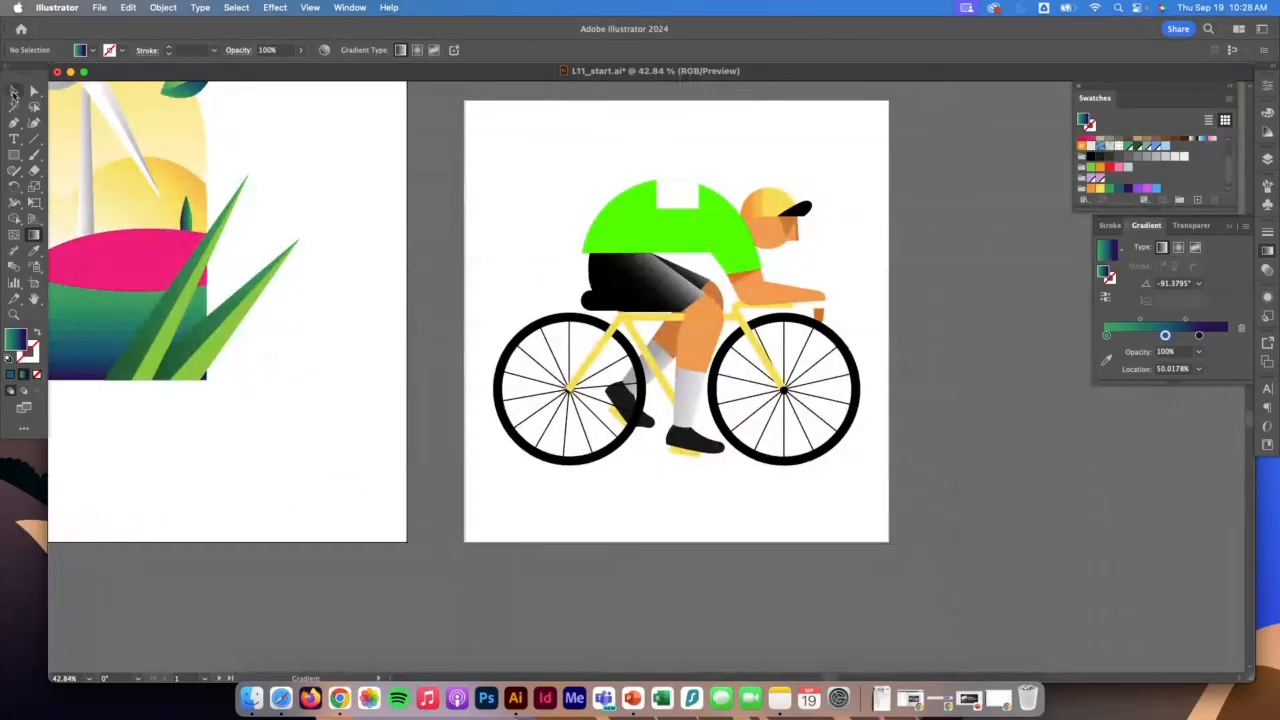
{"action": "left_click", "coordinate": [14, 90]}
{"action": "left_click", "coordinate": [541, 333]}
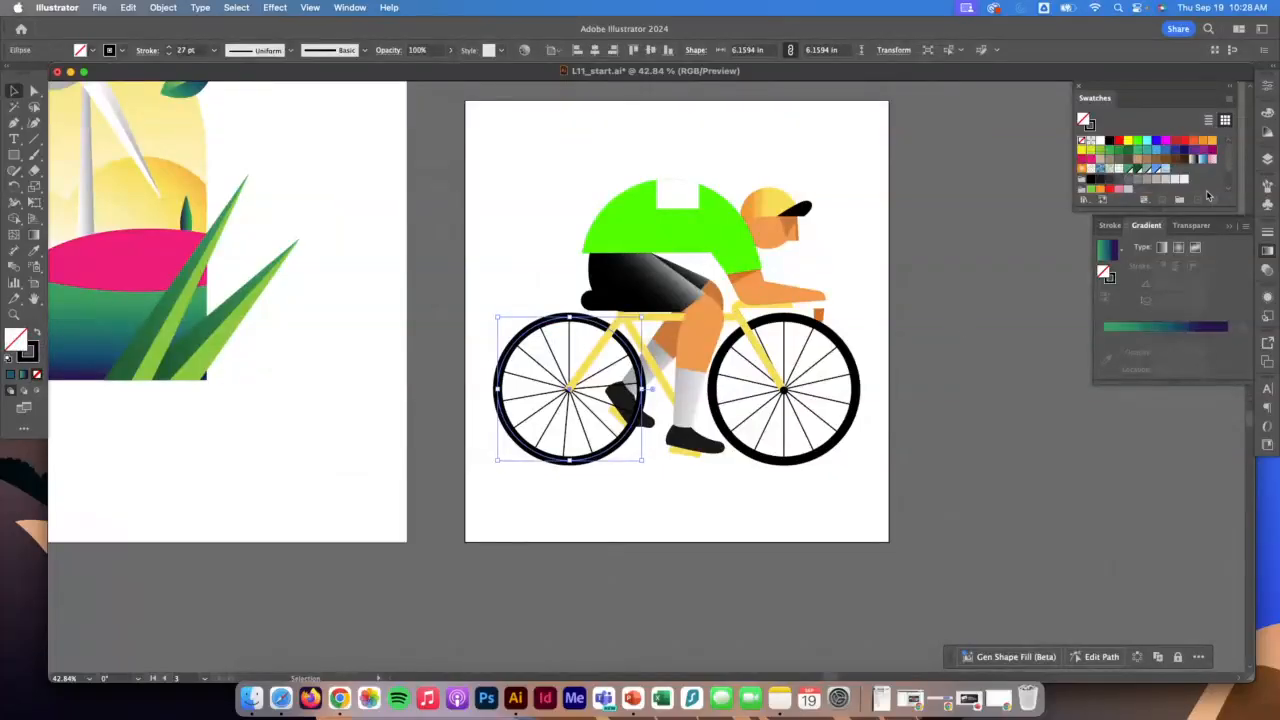
Step: Try applying the green-to-dark-purple gradient to the rear wheel's fill, and undo it
{"action": "left_click", "coordinate": [1110, 252]}
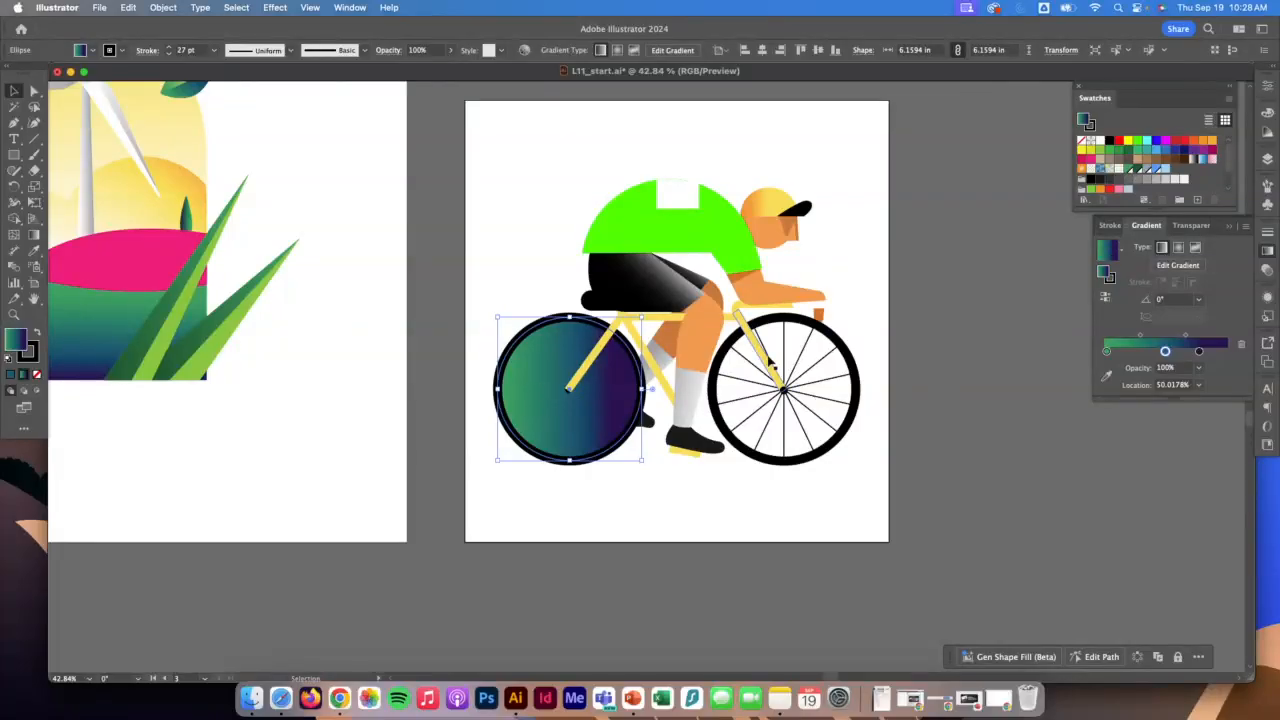
{"action": "left_click", "coordinate": [128, 7]}
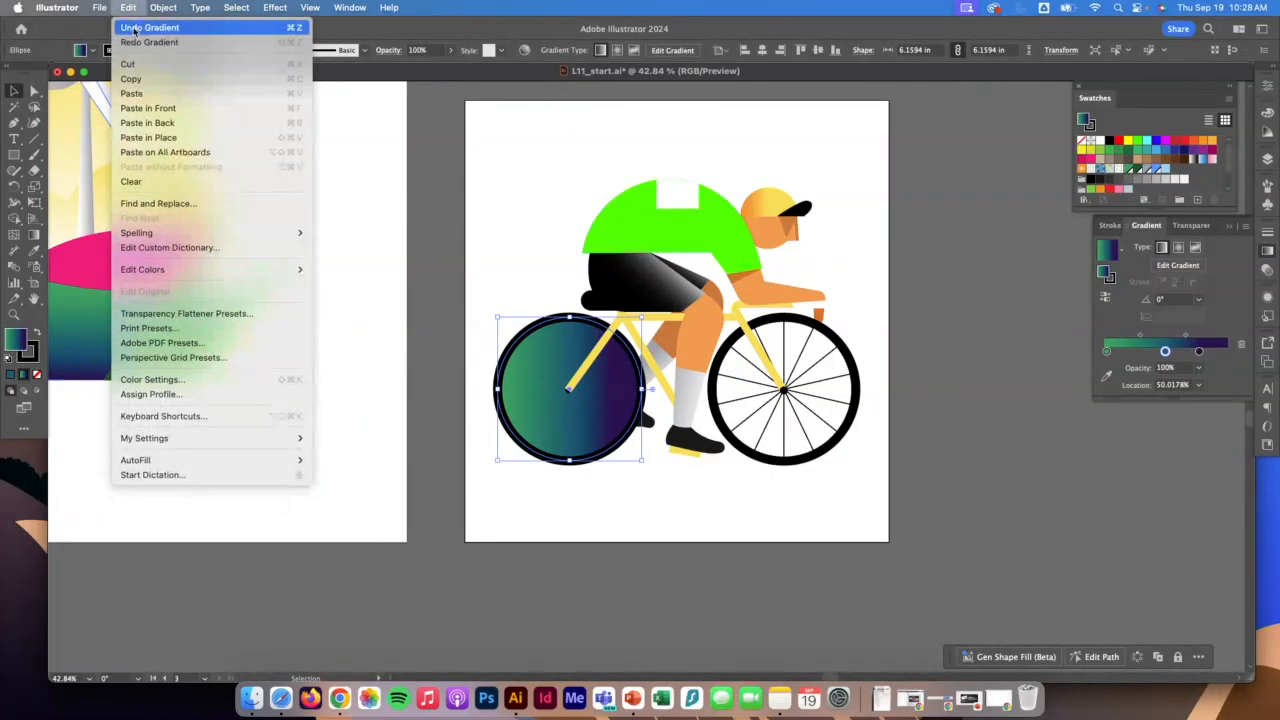
{"action": "left_click", "coordinate": [150, 23]}
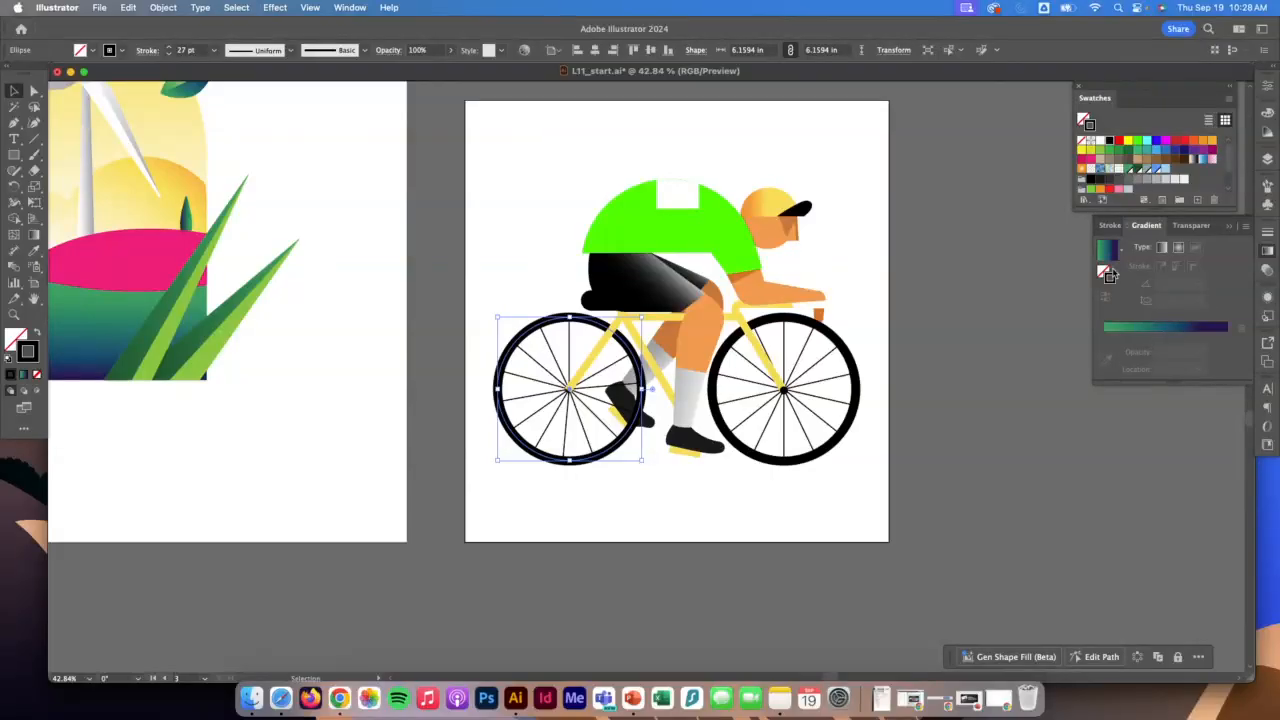
Step: Apply the green-to-dark-purple gradient across the rear wheel's stroke and reverse its color order
{"action": "left_click", "coordinate": [1105, 252]}
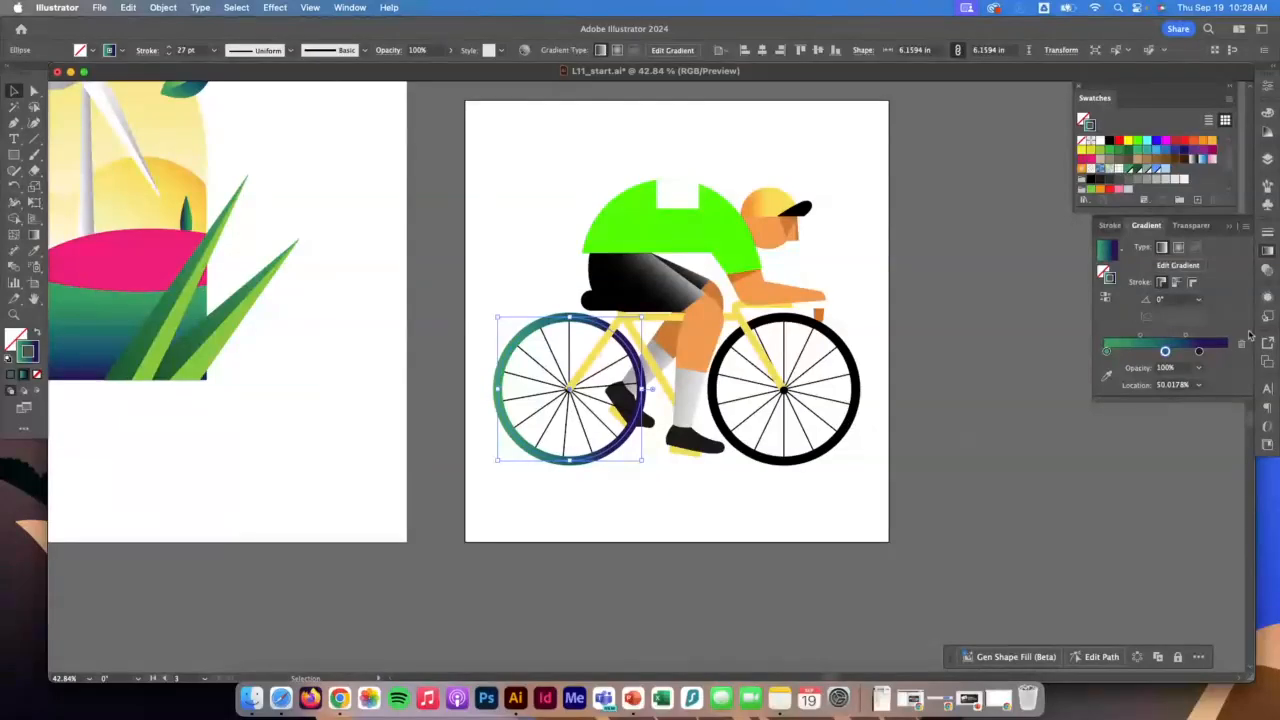
{"action": "left_click", "coordinate": [1177, 283]}
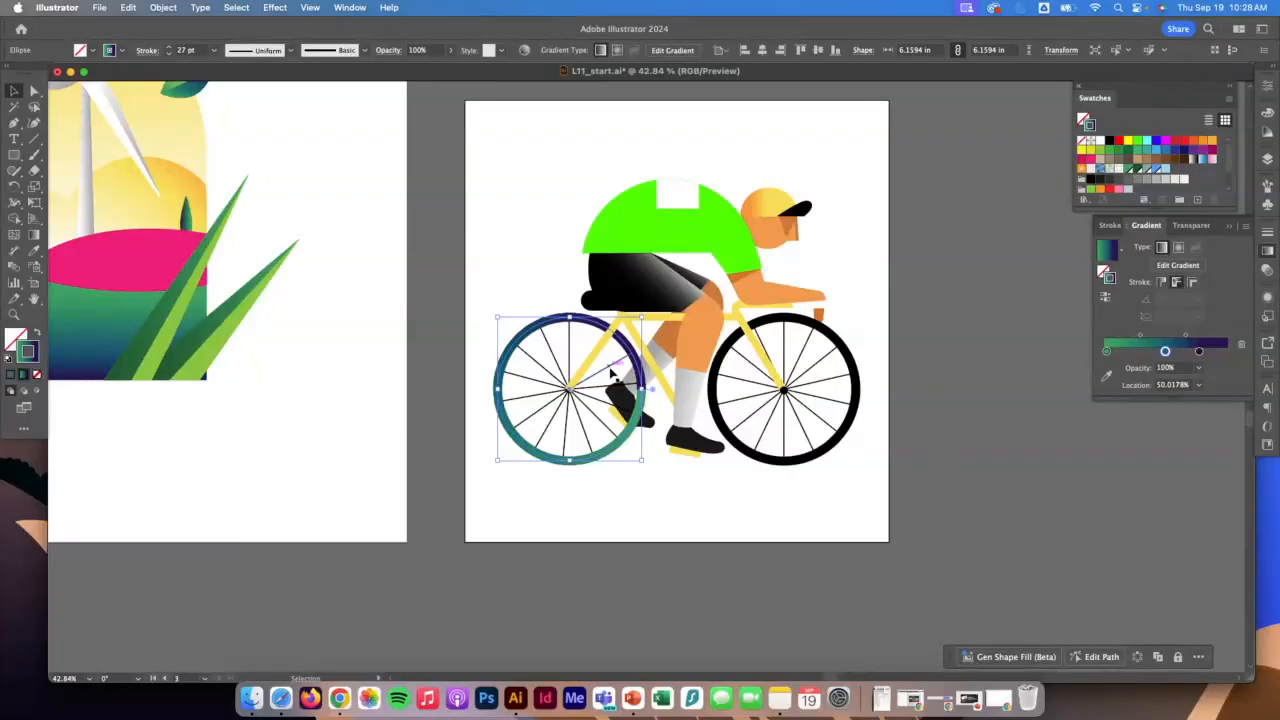
{"action": "left_click", "coordinate": [1193, 284]}
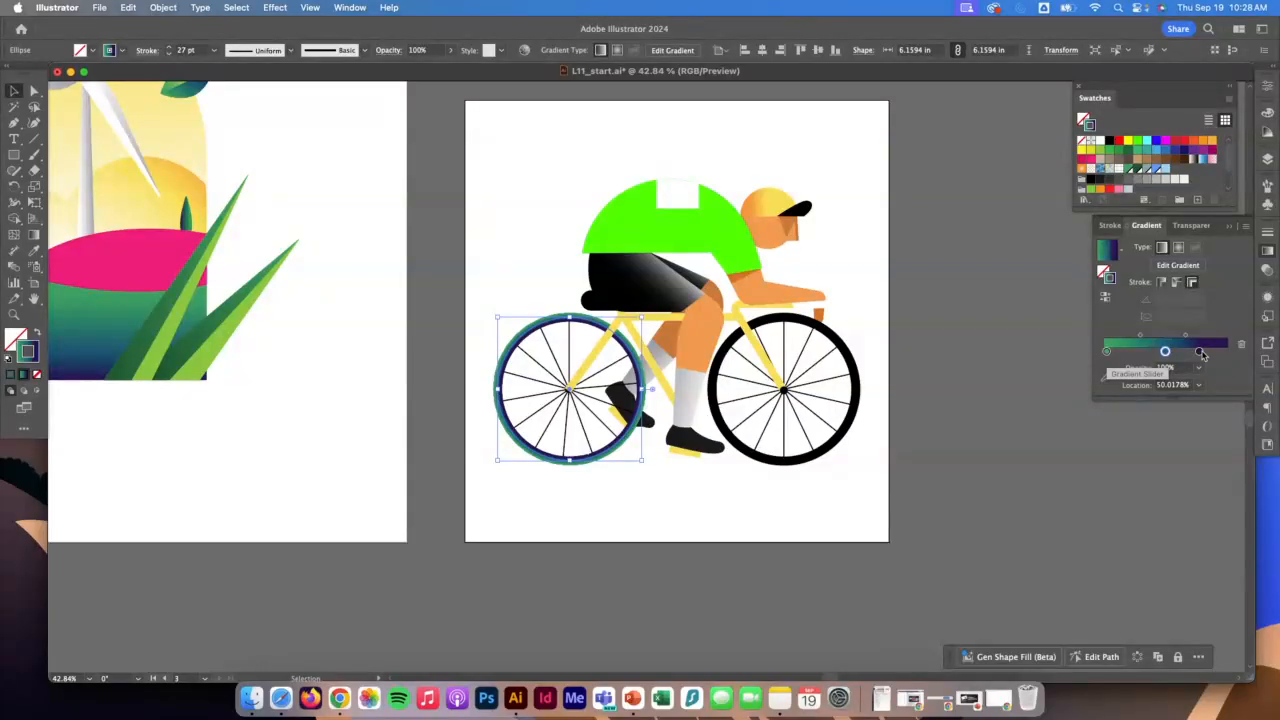
{"action": "left_click", "coordinate": [1106, 300]}
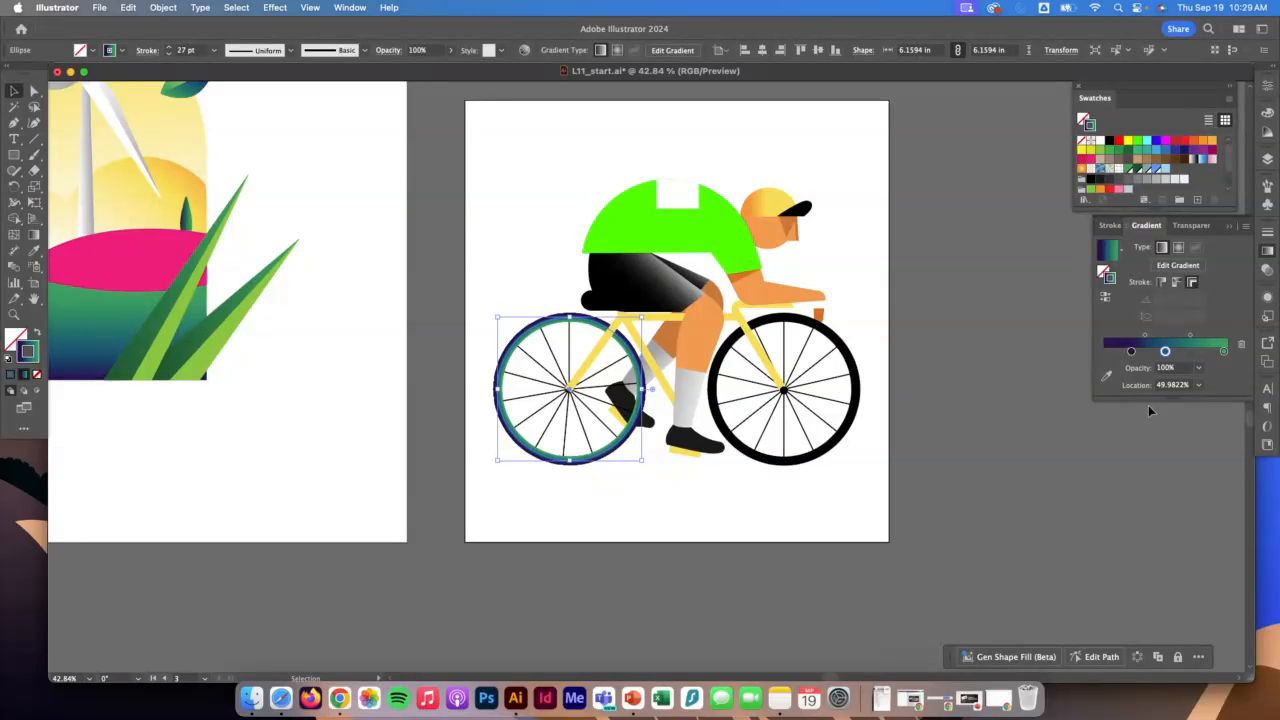
Step: Recolor the wheel gradient's middle stop purple and its green end stop light blue
{"action": "double_click", "coordinate": [1165, 353]}
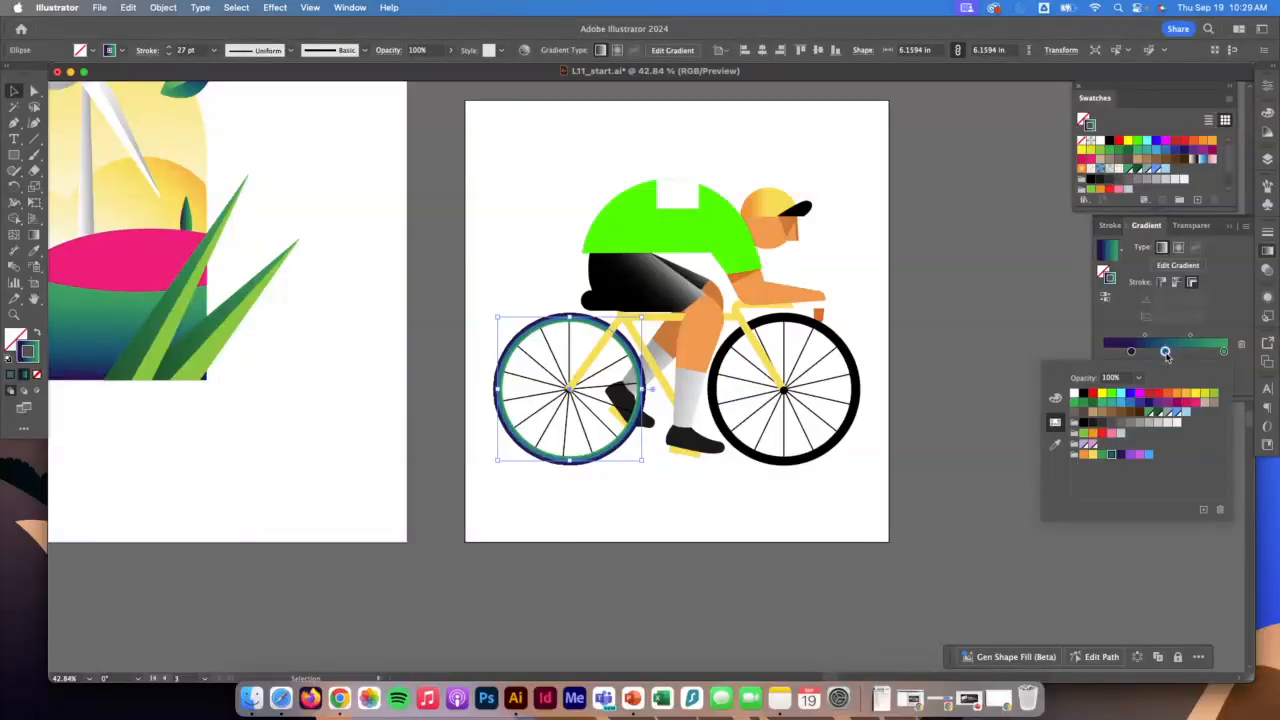
{"action": "left_click", "coordinate": [1140, 457]}
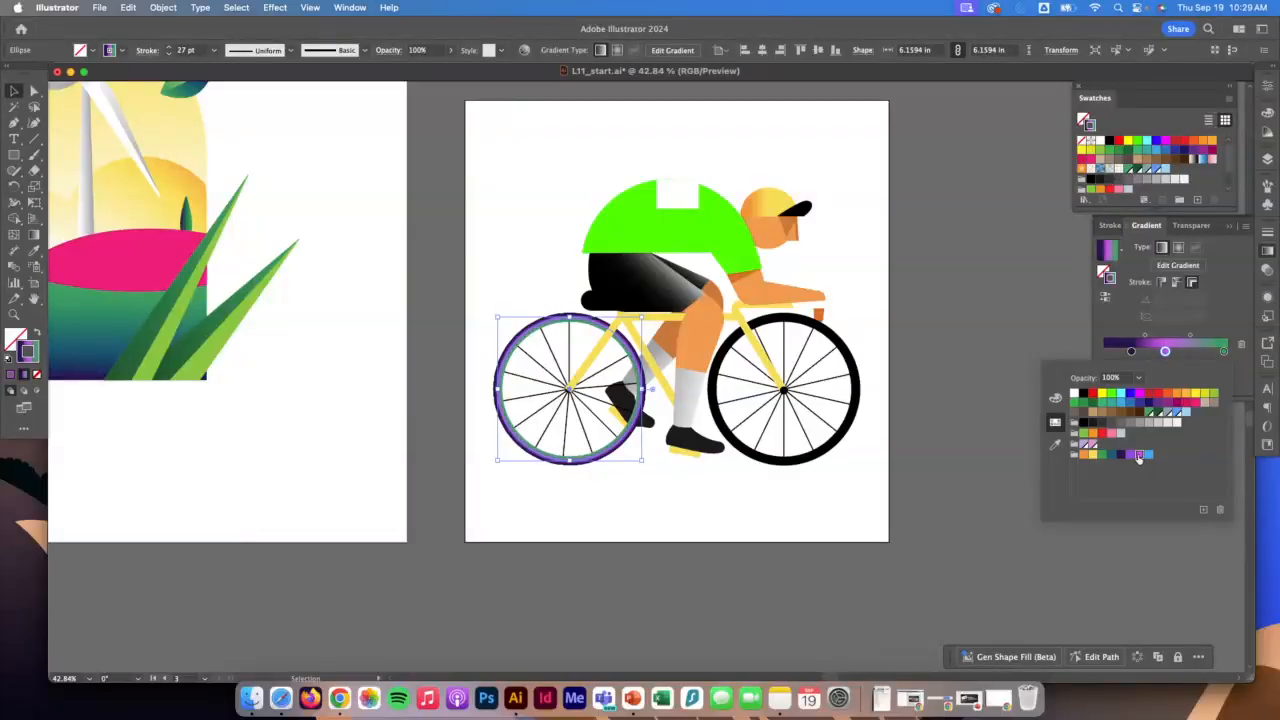
{"action": "double_click", "coordinate": [1225, 352]}
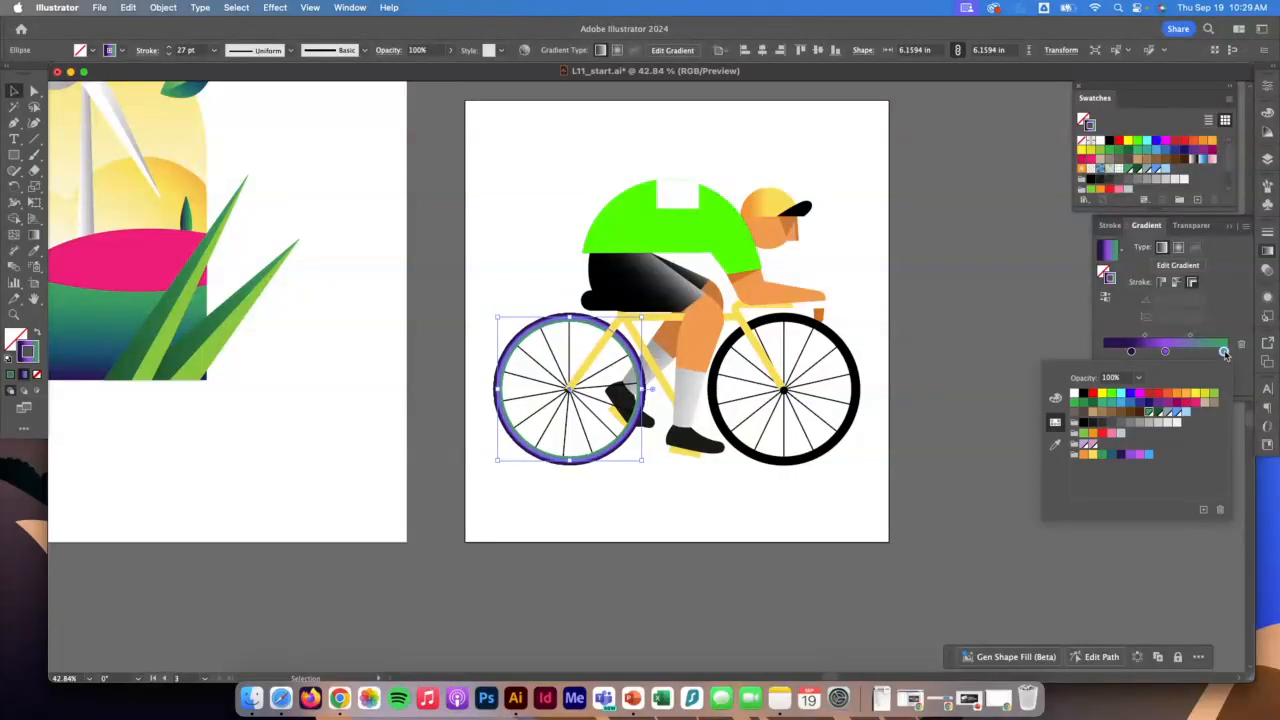
{"action": "left_click", "coordinate": [1149, 455]}
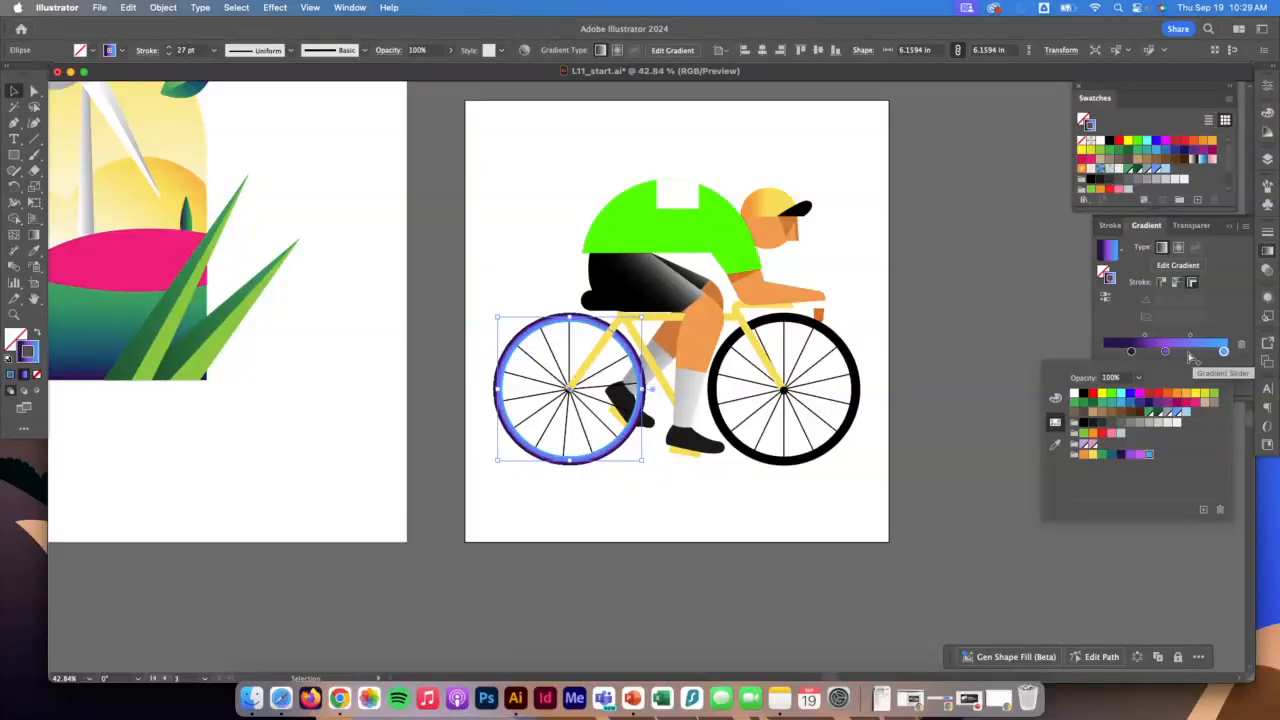
{"action": "left_click", "coordinate": [1219, 310]}
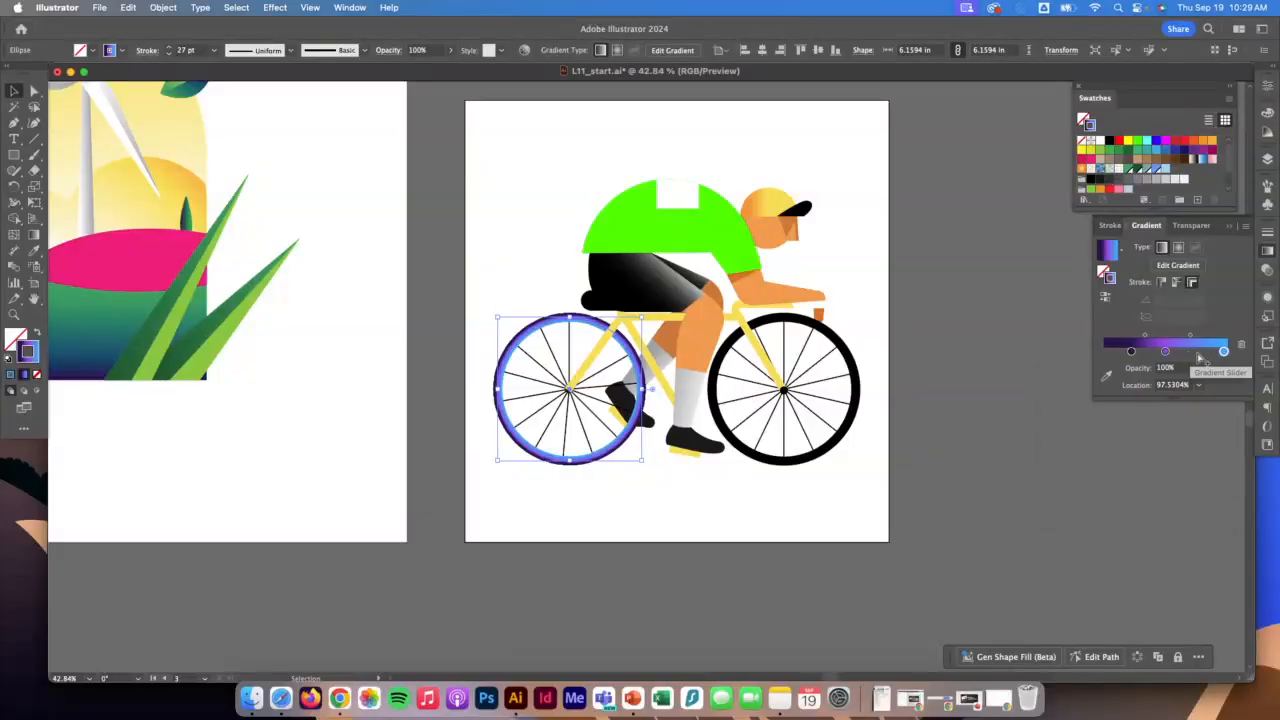
Step: Try adding an orange stop at about 71% to the wheel's gradient, and remove it again
{"action": "left_click", "coordinate": [1192, 353]}
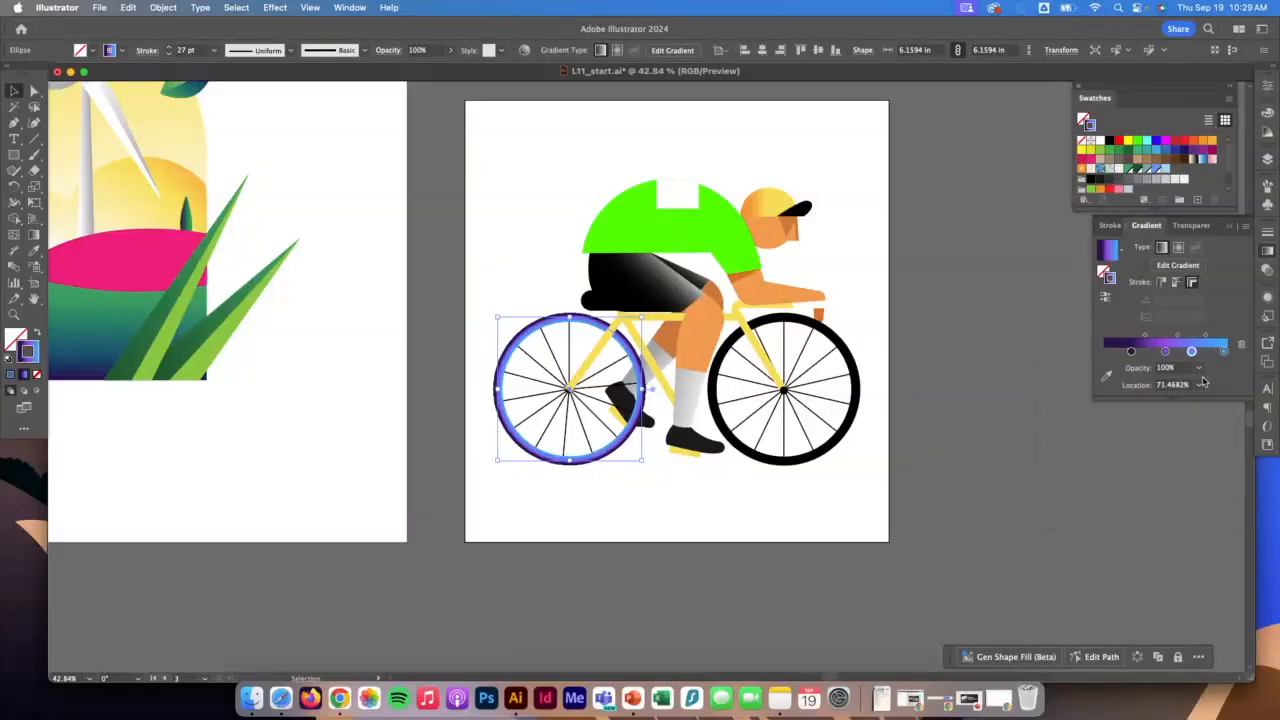
{"action": "double_click", "coordinate": [1192, 353]}
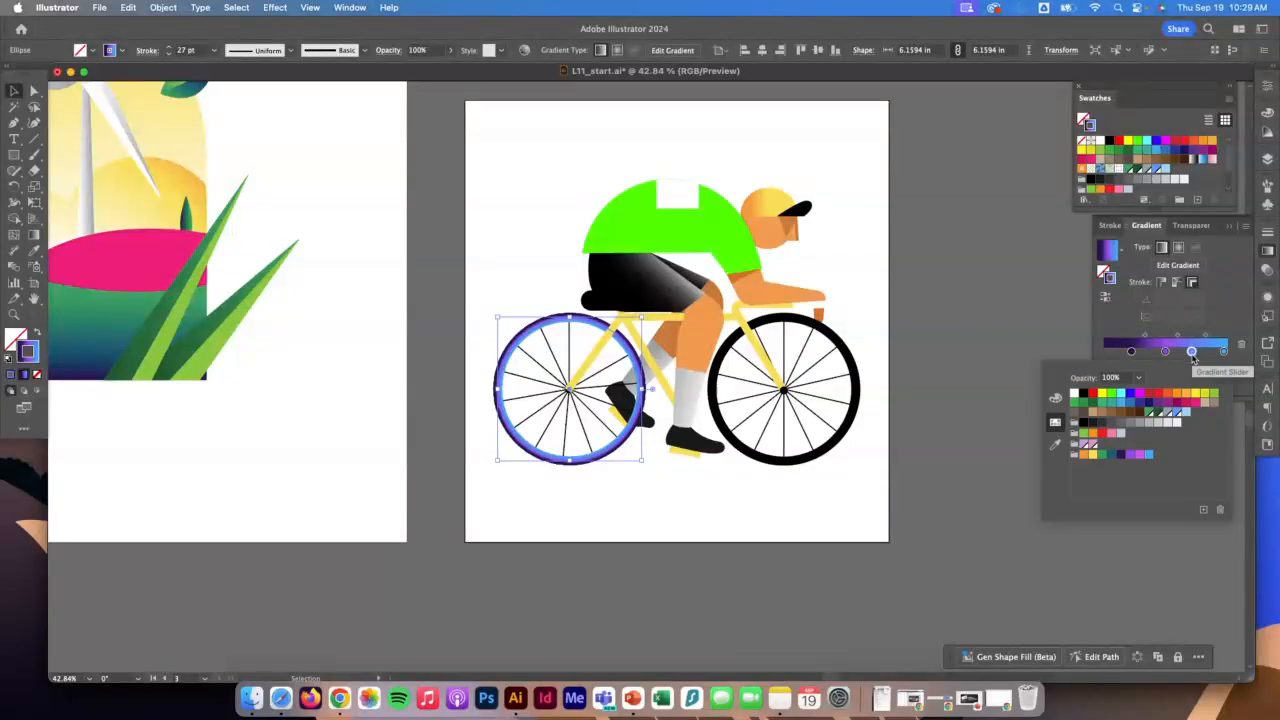
{"action": "left_click", "coordinate": [1084, 458]}
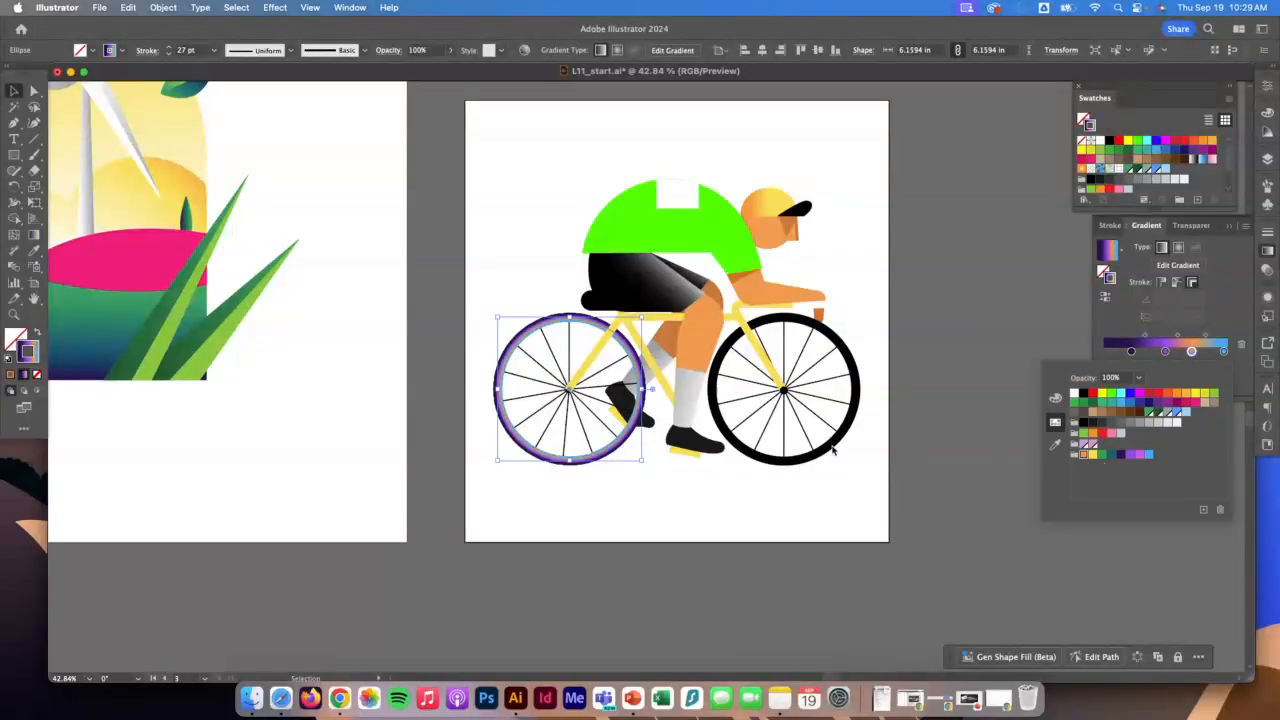
{"action": "left_click", "coordinate": [943, 340]}
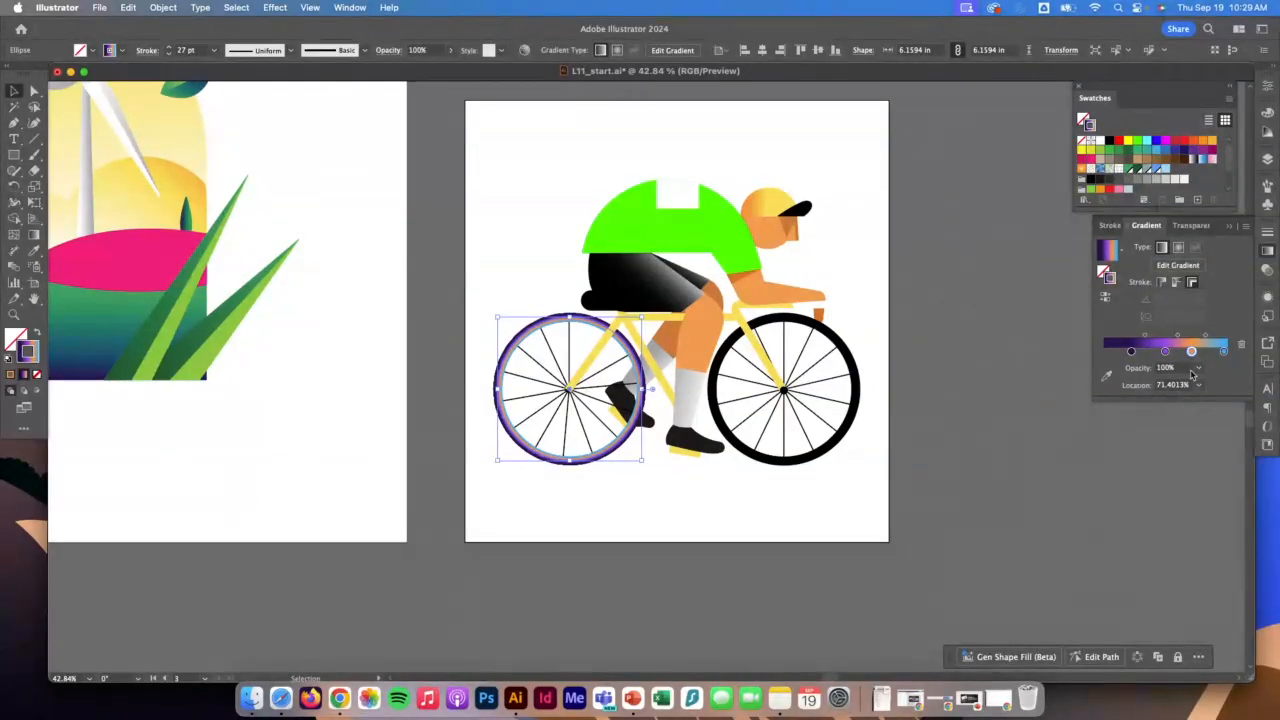
{"action": "left_click_drag", "start_coordinate": [1192, 353], "coordinate": [1194, 376]}
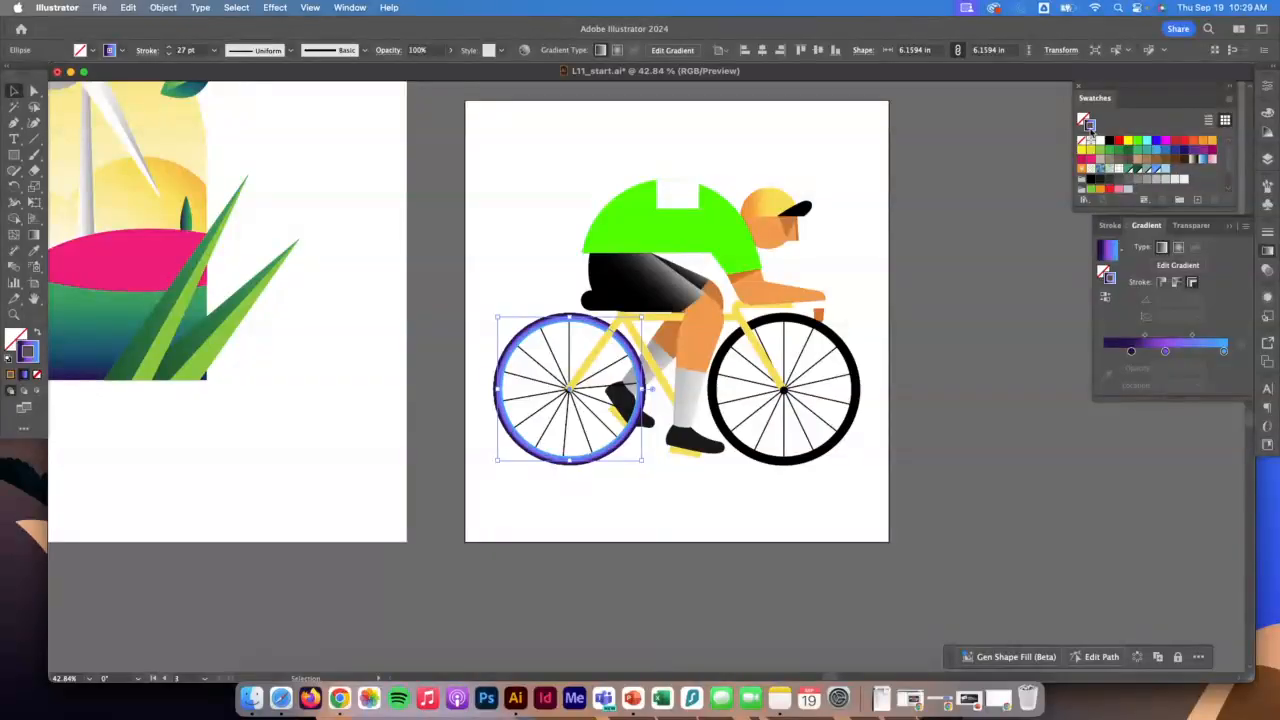
Step: Save the rear wheel's stroke gradient as a swatch and apply it across the front wheel's stroke
{"action": "left_click_drag", "start_coordinate": [1091, 127], "coordinate": [1174, 173]}
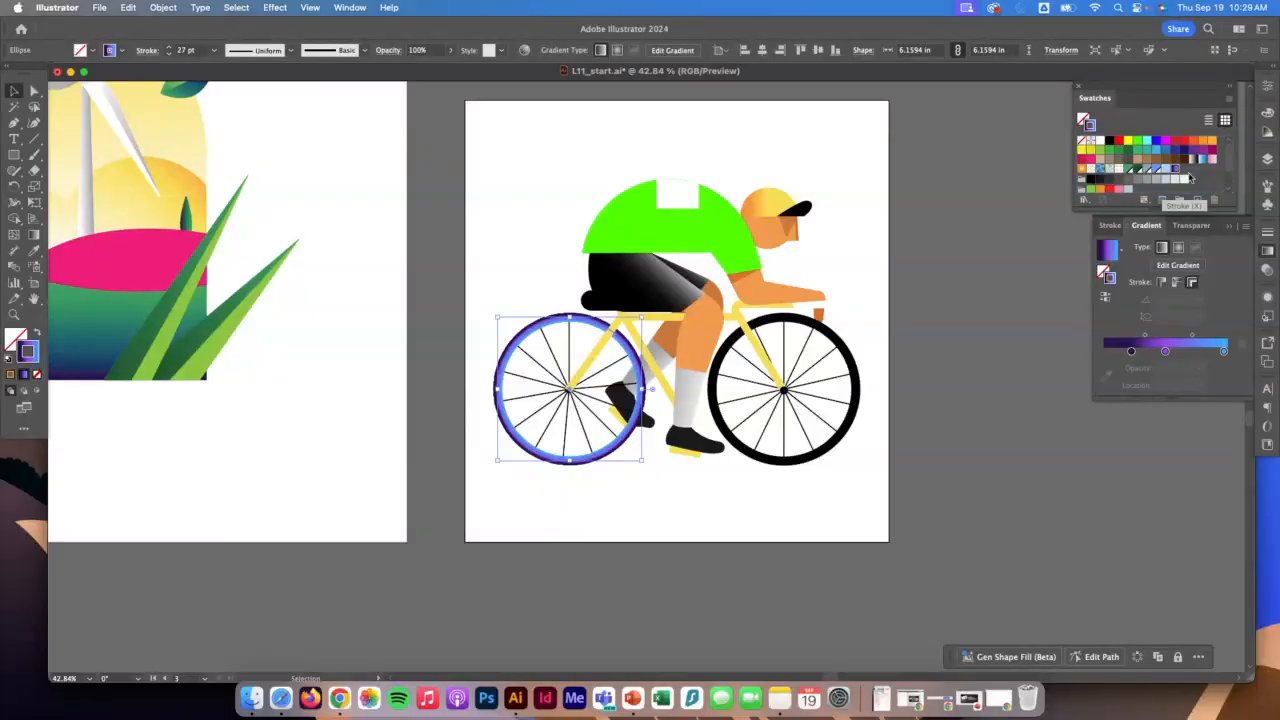
{"action": "left_click", "coordinate": [831, 338]}
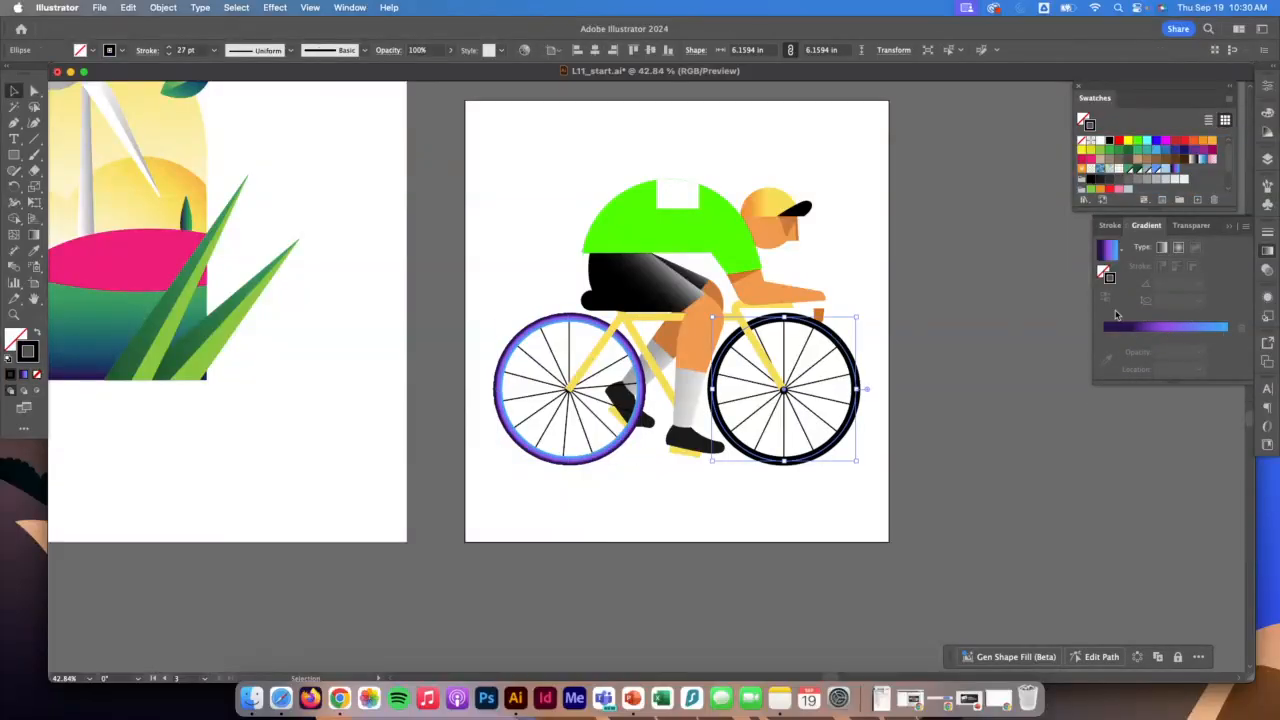
{"action": "left_click", "coordinate": [1176, 172]}
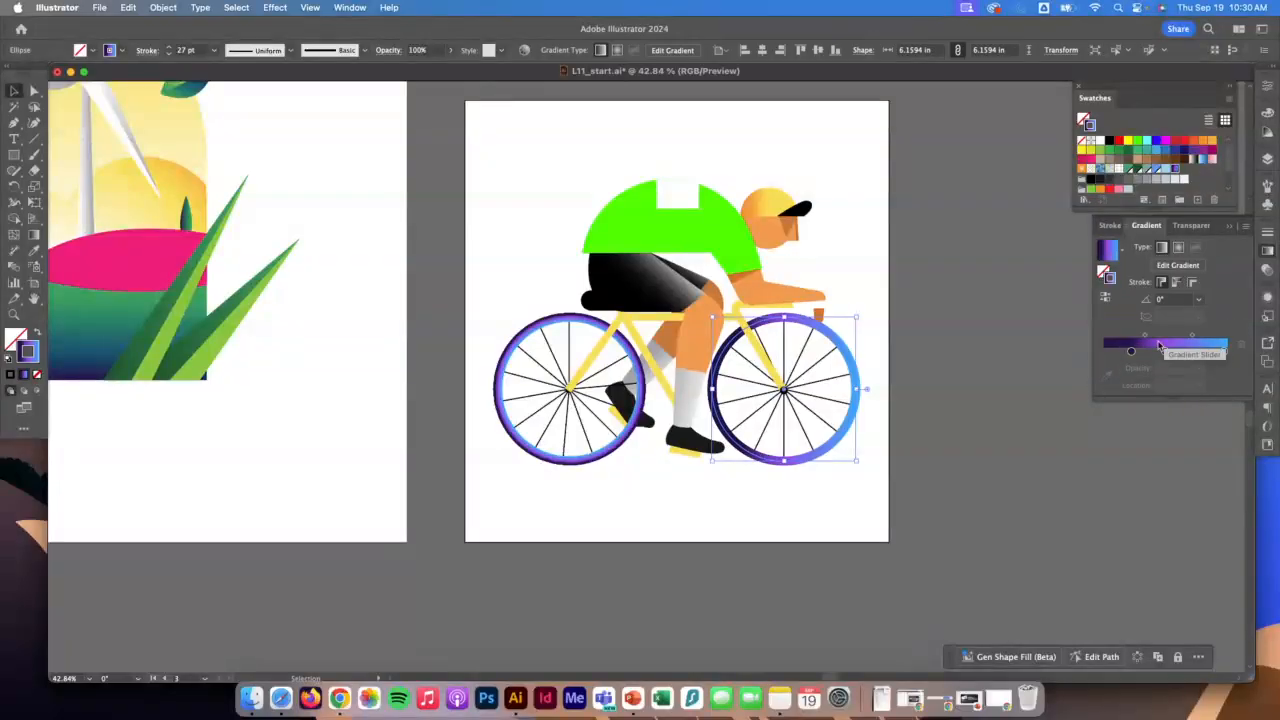
{"action": "left_click", "coordinate": [1192, 283]}
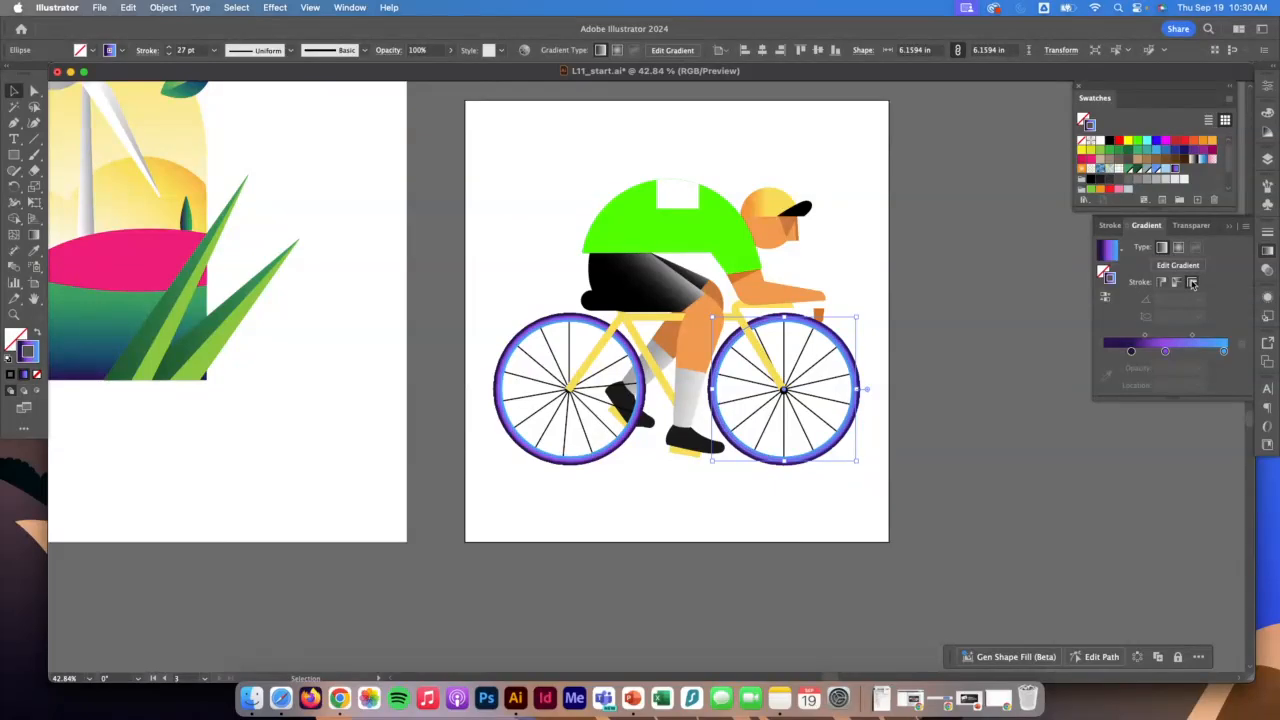
{"action": "left_click", "coordinate": [918, 263]}
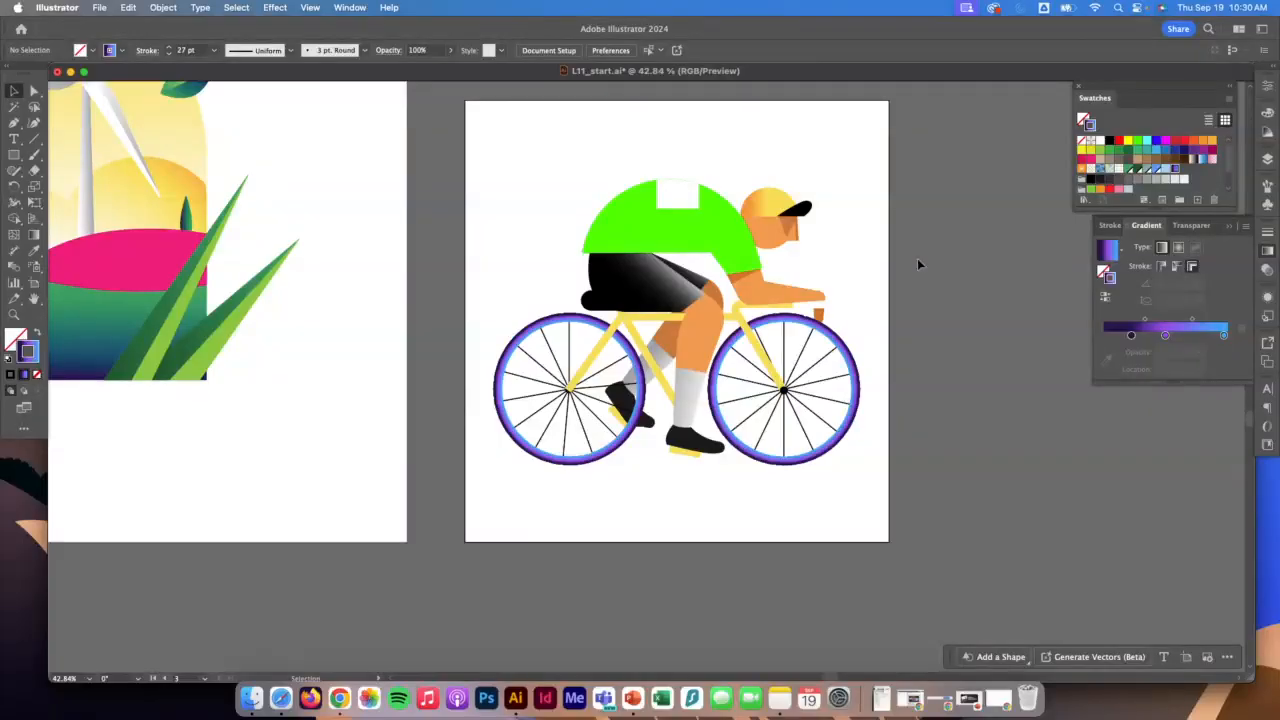
Step: Copy the green foreground hill's gradient onto the pink hill in the Green Energy illustration with the Eyedropper
{"action": "scroll", "coordinate": [918, 262], "scroll_direction": "left", "scroll_amount": 5}
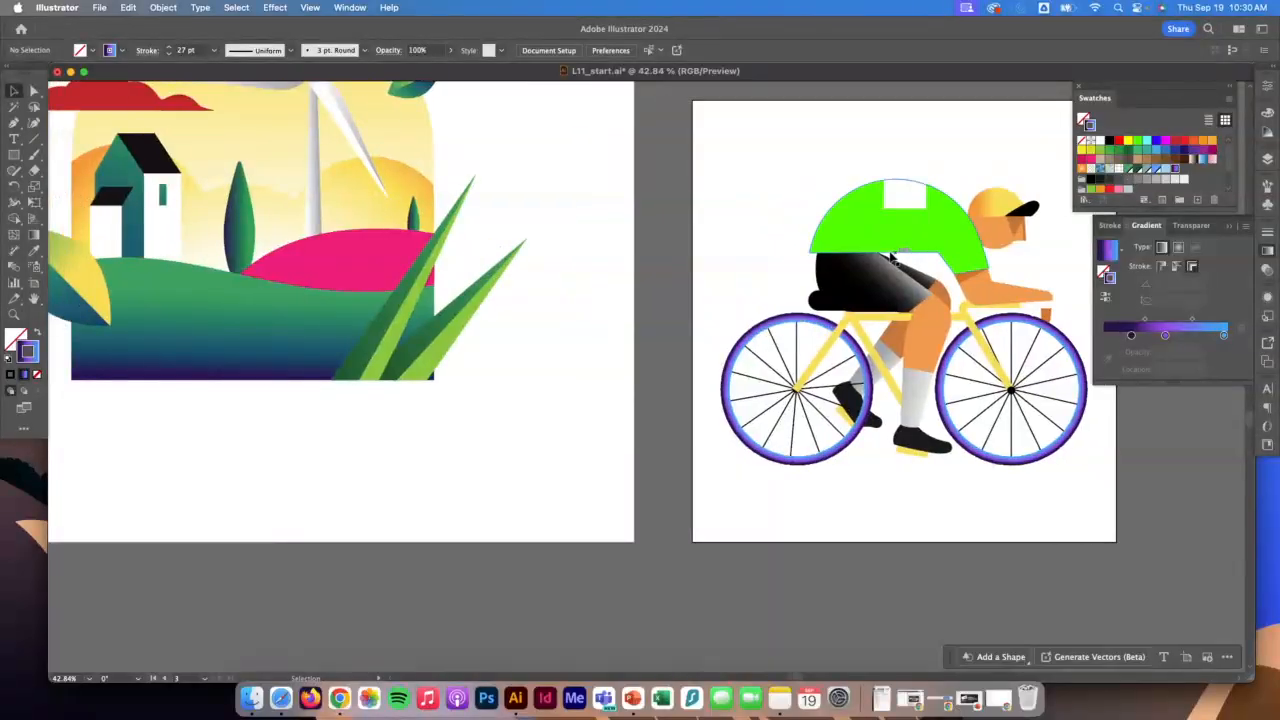
{"action": "scroll", "coordinate": [866, 251], "scroll_direction": "left", "scroll_amount": 8}
{"action": "scroll", "coordinate": [842, 243], "scroll_direction": "up", "scroll_amount": 4}
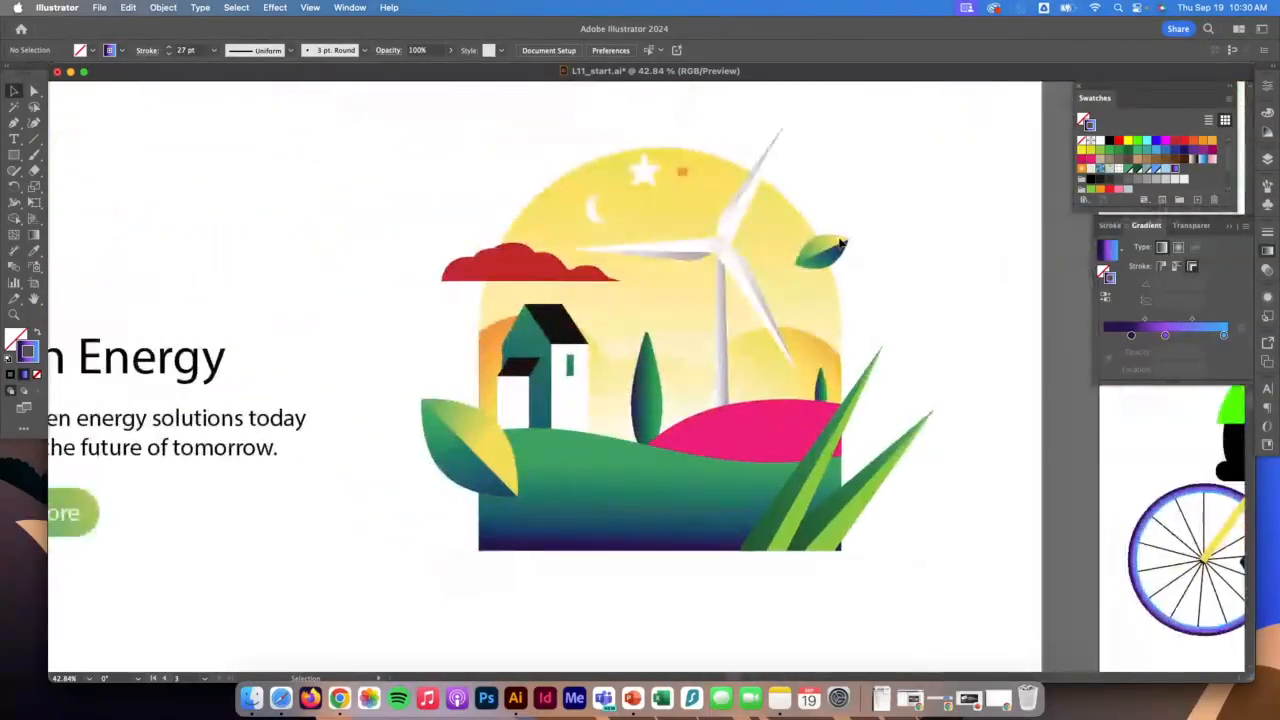
{"action": "scroll", "coordinate": [842, 243], "scroll_direction": "down", "scroll_amount": 1}
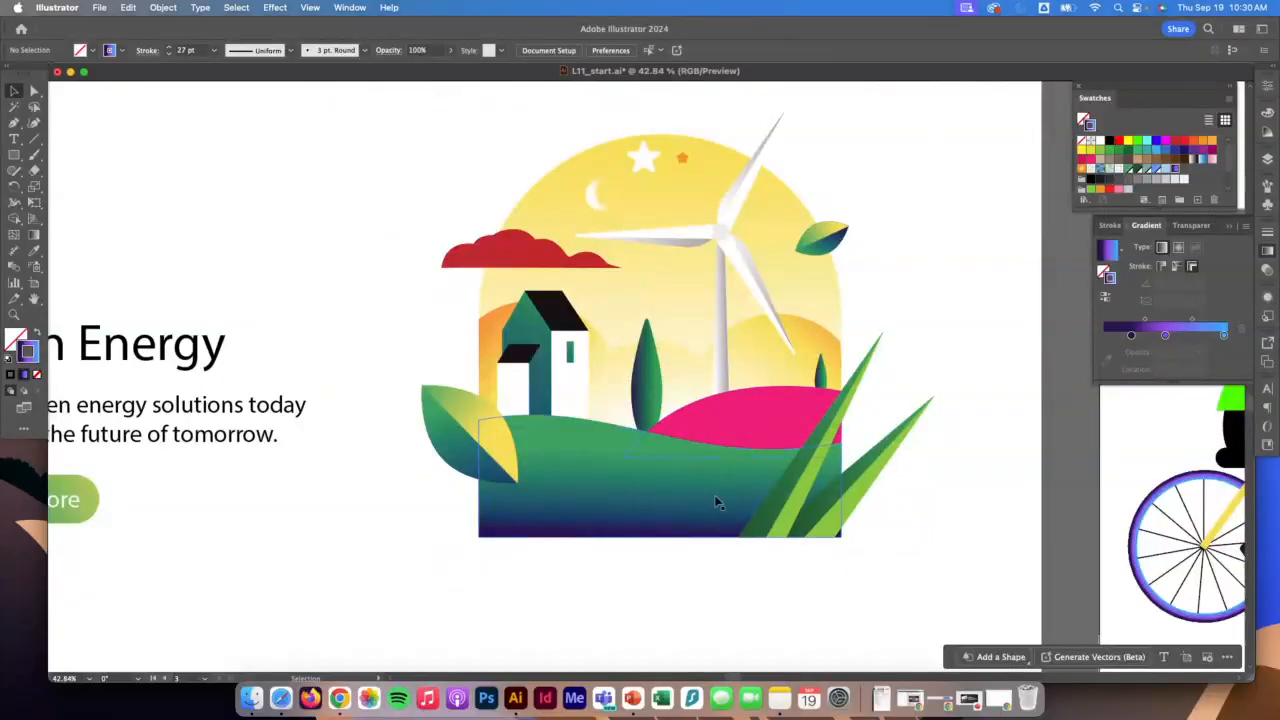
{"action": "left_click", "coordinate": [742, 425]}
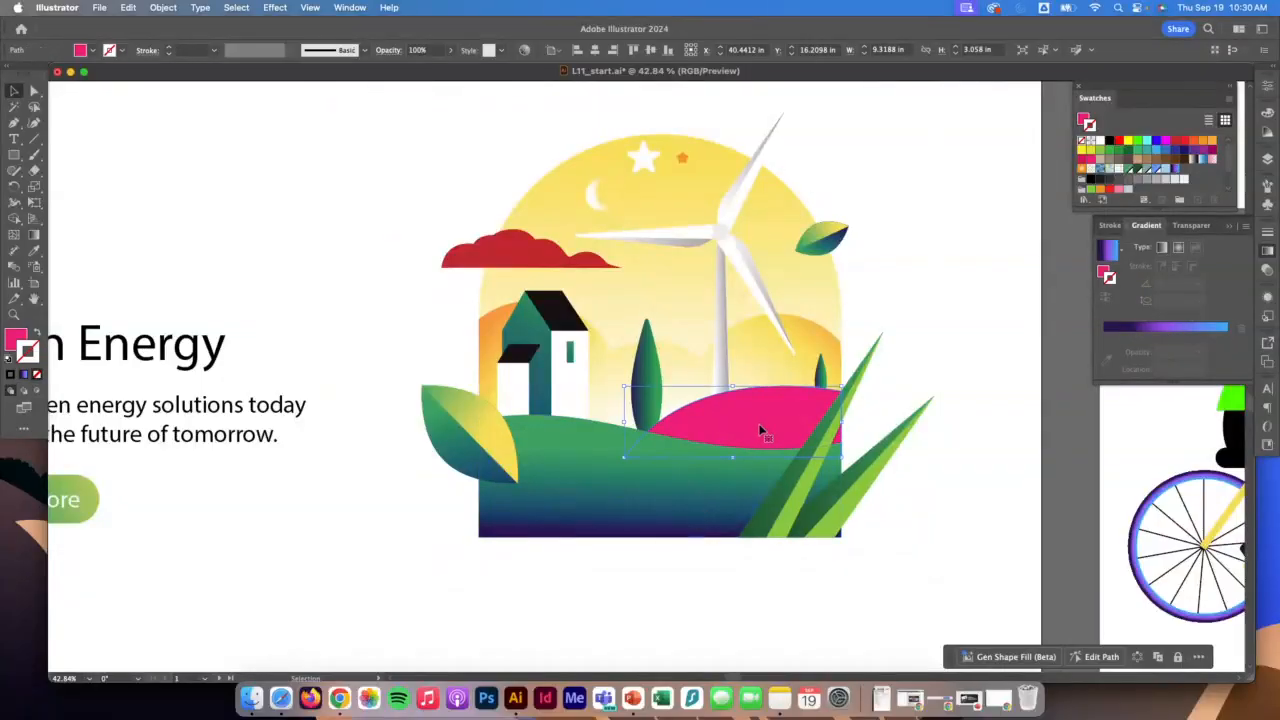
{"action": "left_click", "coordinate": [33, 250]}
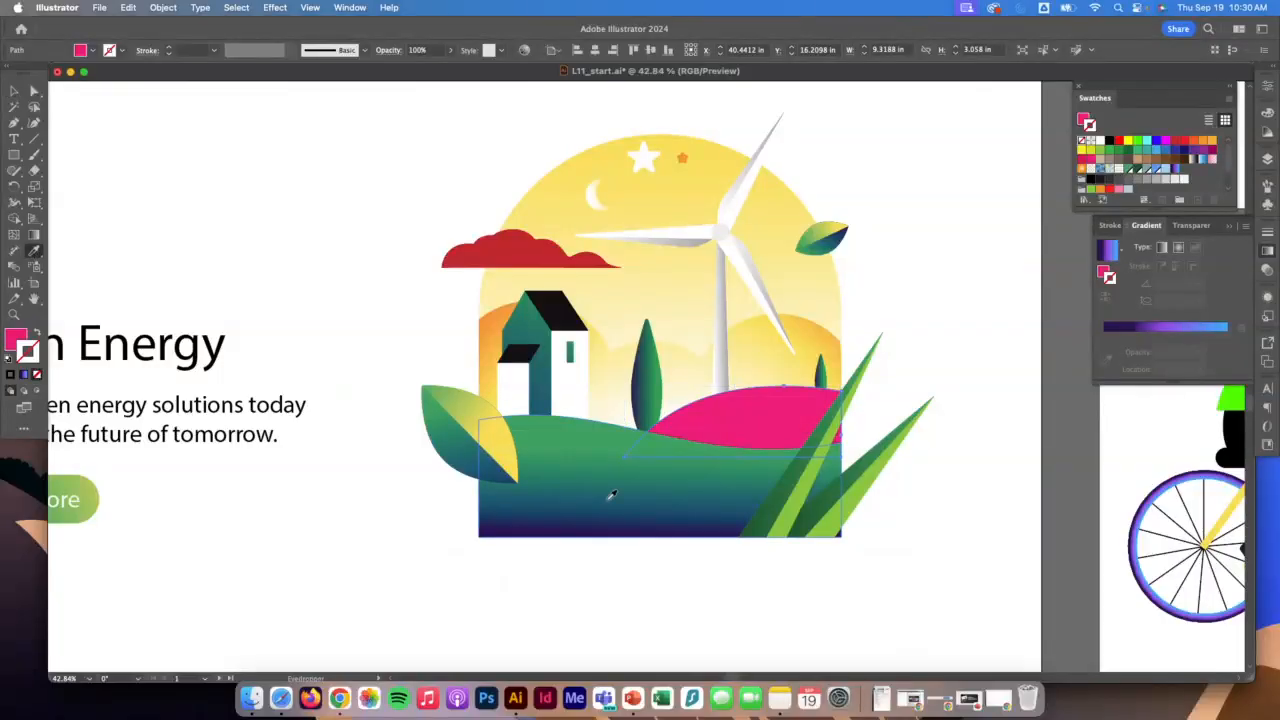
{"action": "left_click", "coordinate": [610, 495]}
{"action": "left_click", "coordinate": [14, 91]}
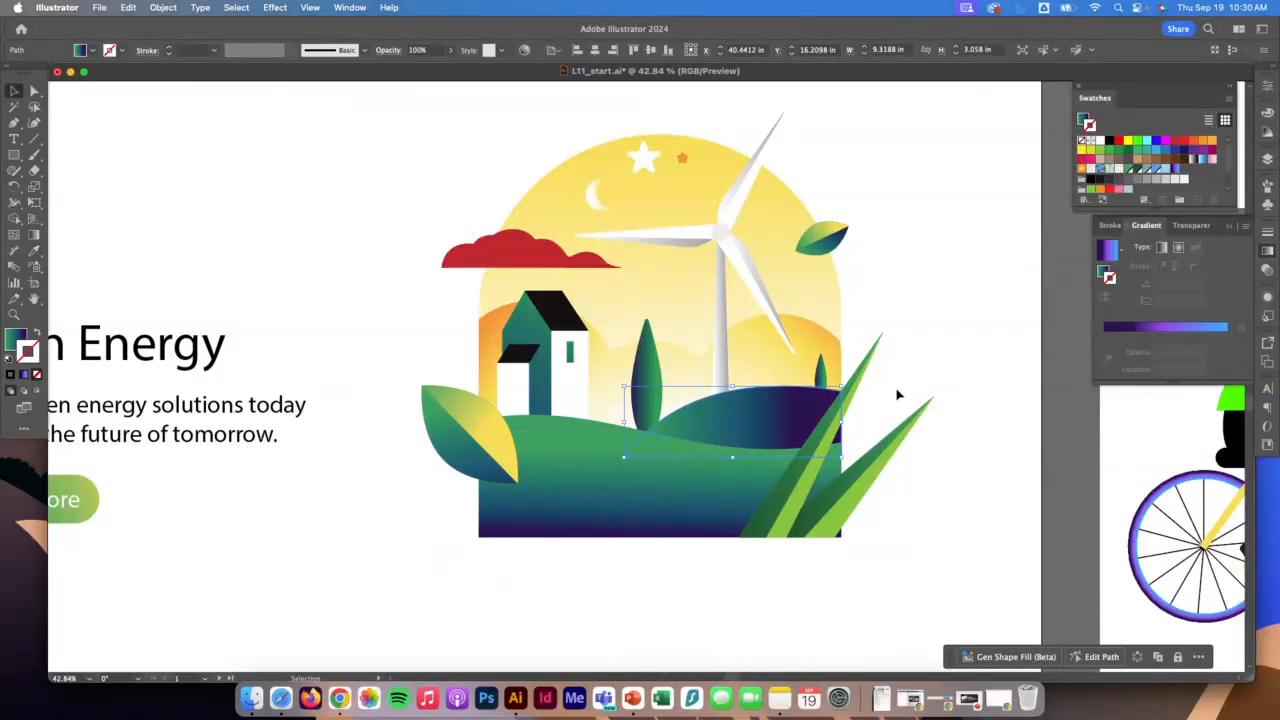
{"action": "left_click", "coordinate": [1178, 251]}
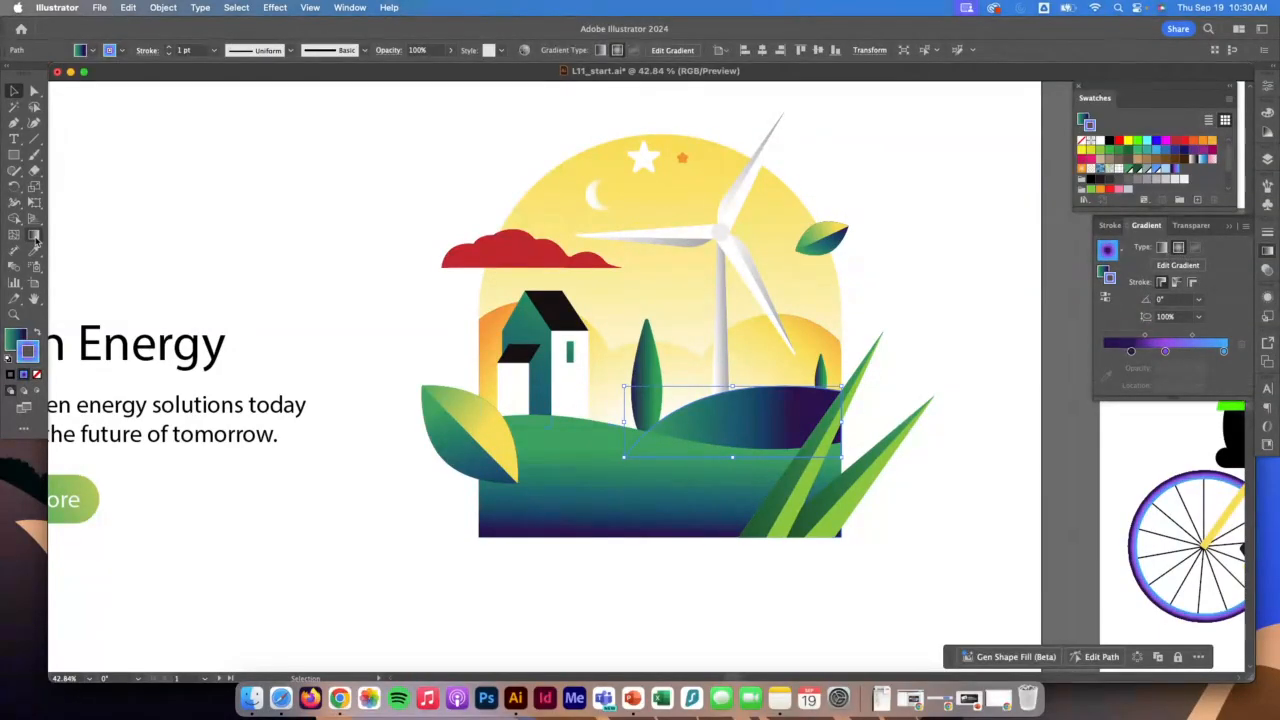
{"action": "left_click", "coordinate": [36, 243]}
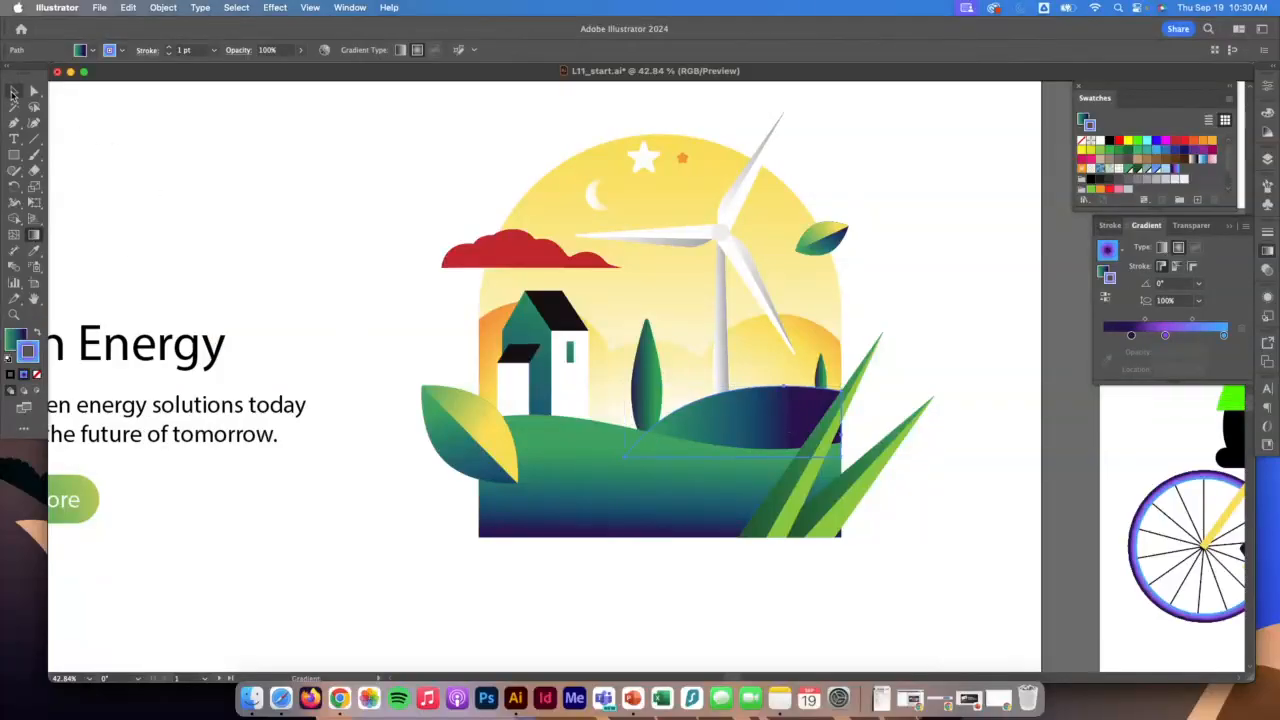
{"action": "left_click", "coordinate": [14, 91]}
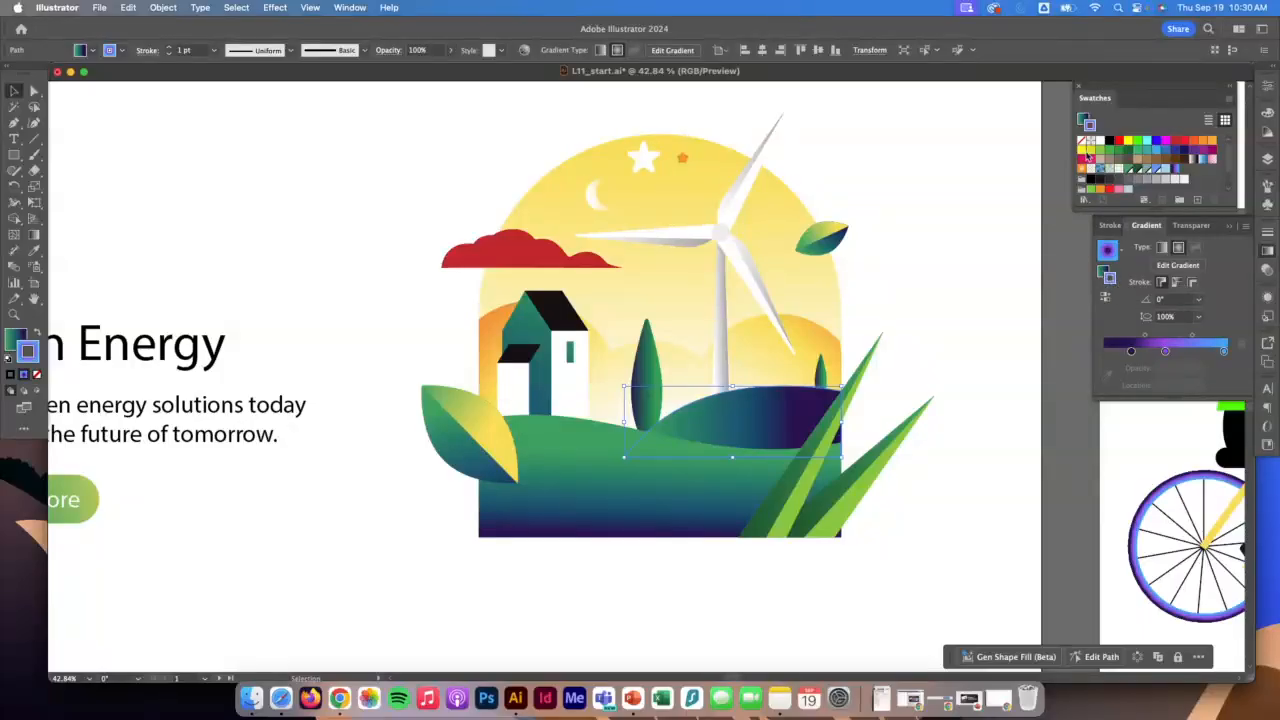
{"action": "left_click", "coordinate": [1082, 141]}
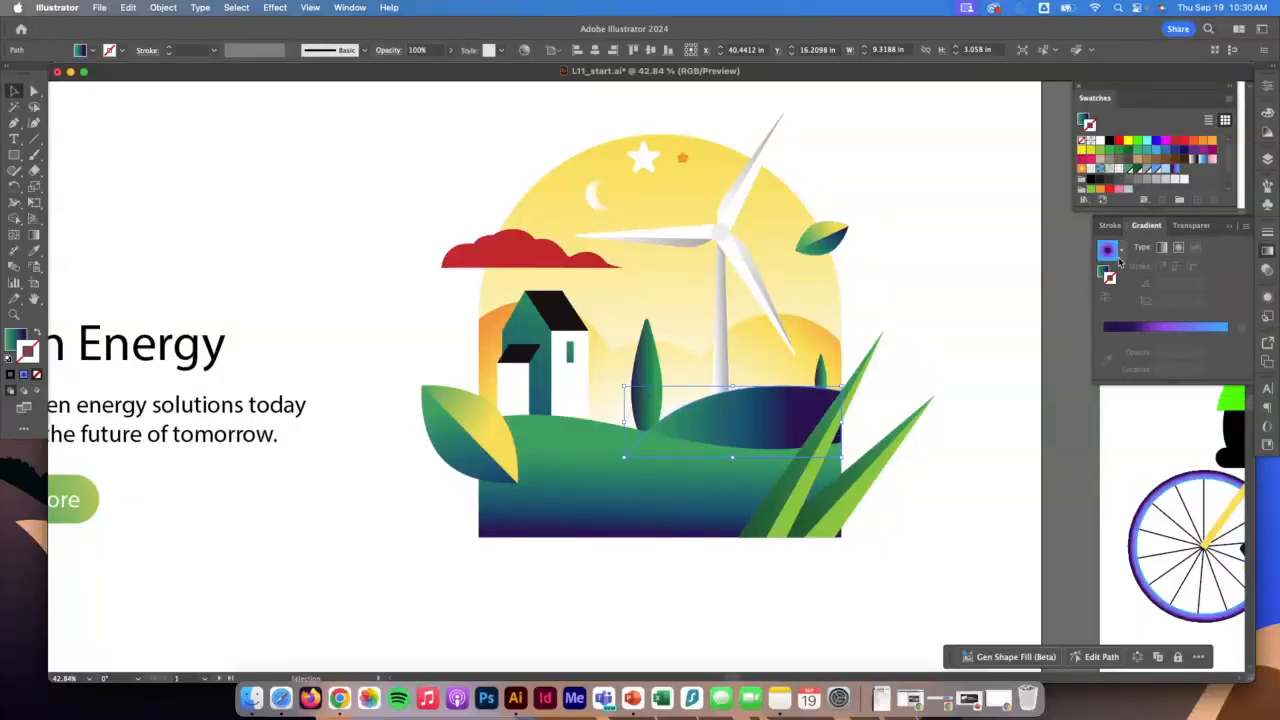
Step: Apply a radial gradient to the fill of the hill below the wind turbine and shrink its radius with the Gradient tool
{"action": "left_click", "coordinate": [1082, 120]}
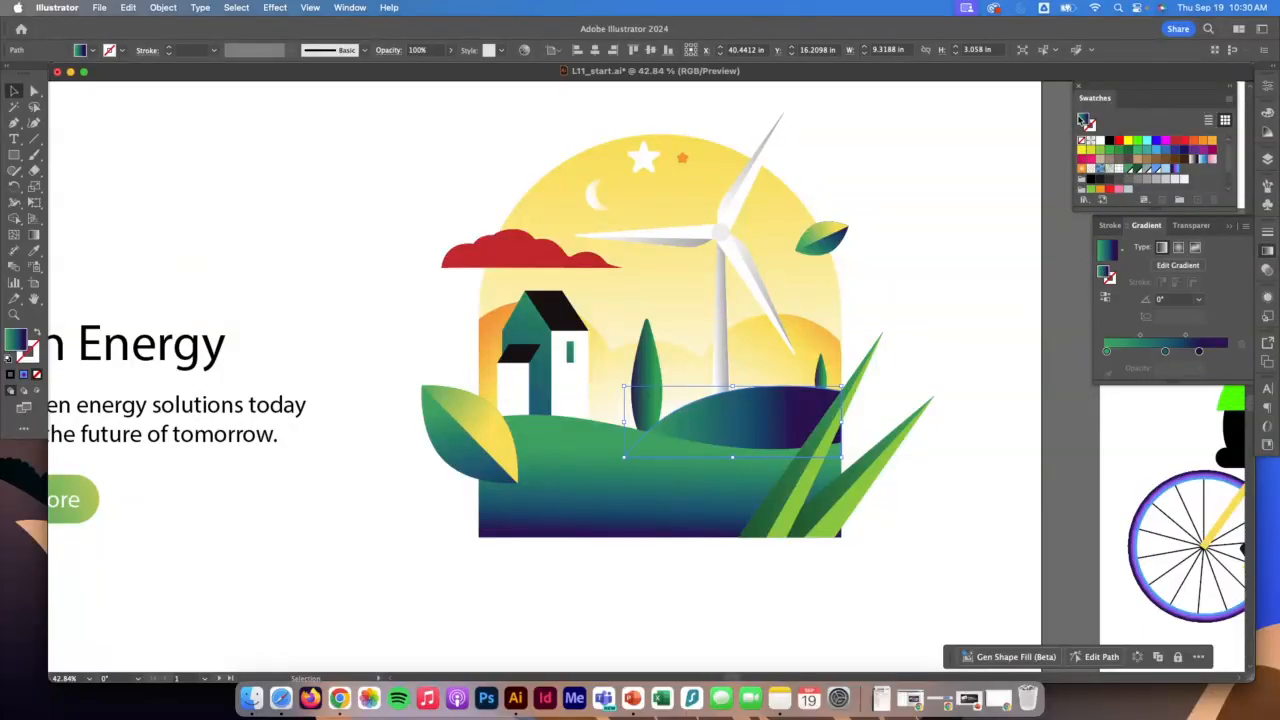
{"action": "left_click", "coordinate": [1178, 247]}
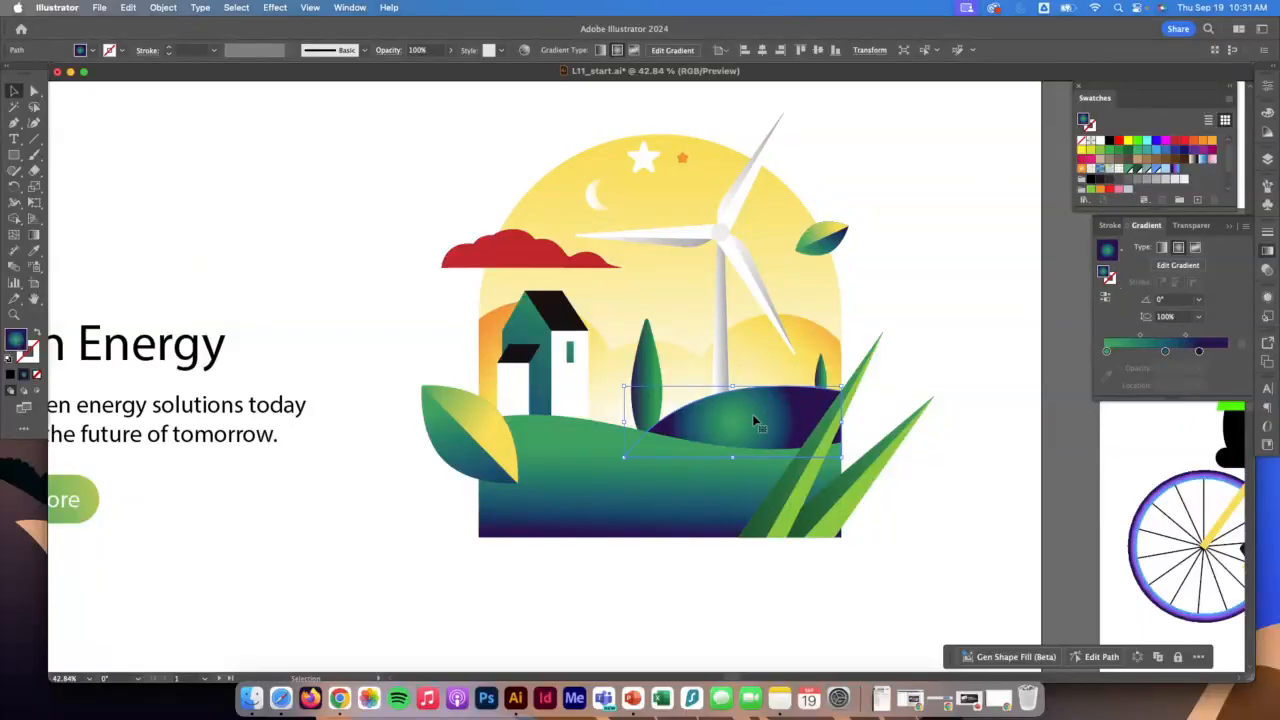
{"action": "left_click", "coordinate": [34, 234]}
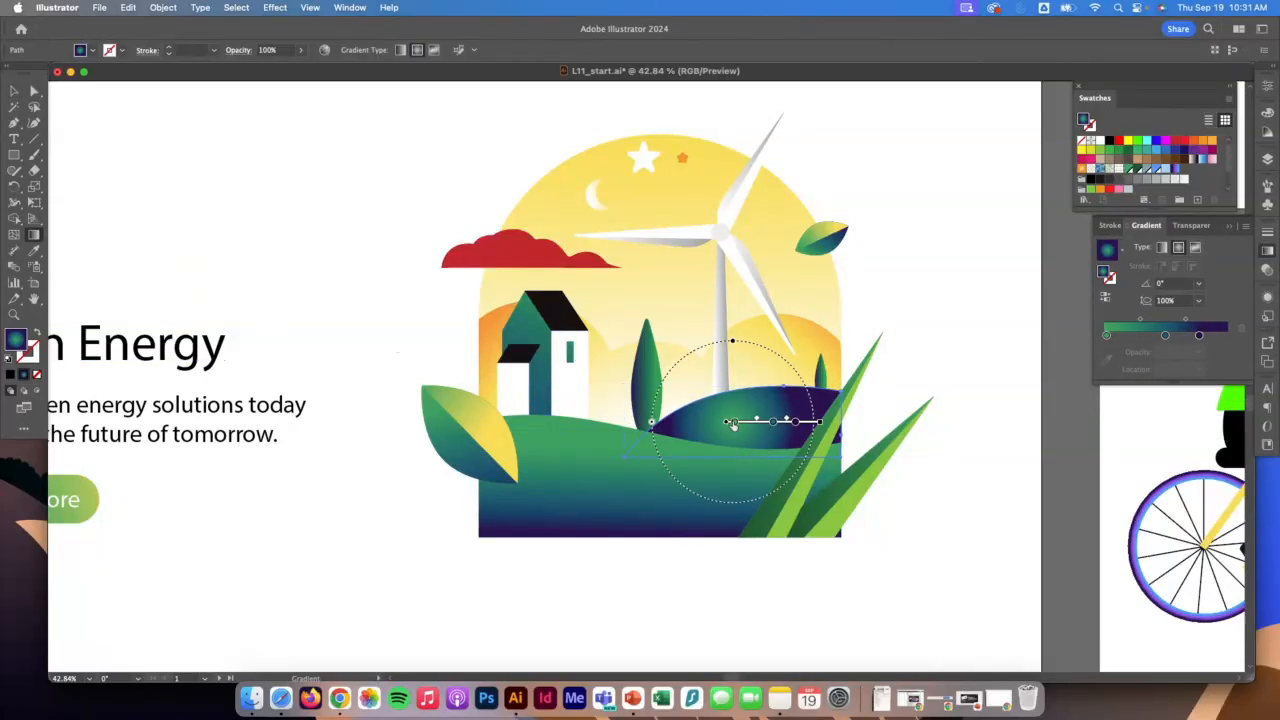
{"action": "mouse_move", "coordinate": [726, 423]}
{"action": "left_mouse_down"}
{"action": "mouse_move", "coordinate": [751, 430]}
{"action": "mouse_move", "coordinate": [737, 433]}
{"action": "left_mouse_up"}
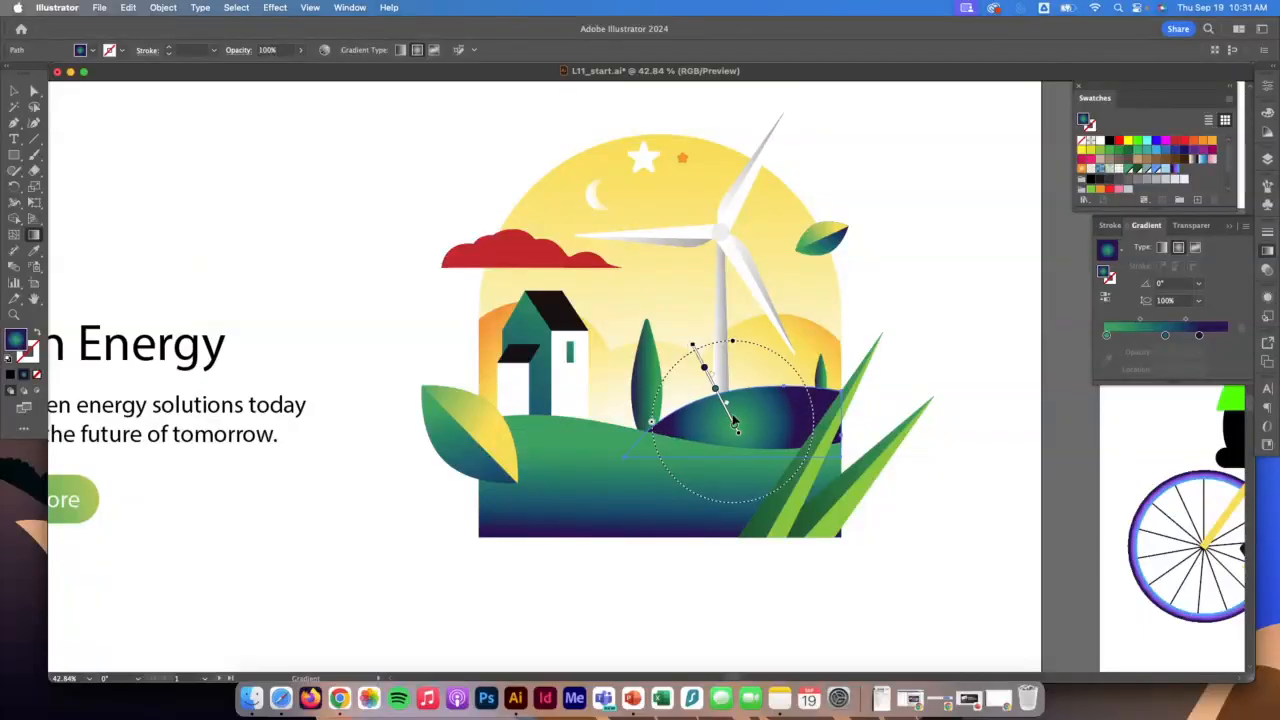
{"action": "left_click_drag", "start_coordinate": [692, 345], "coordinate": [729, 333]}
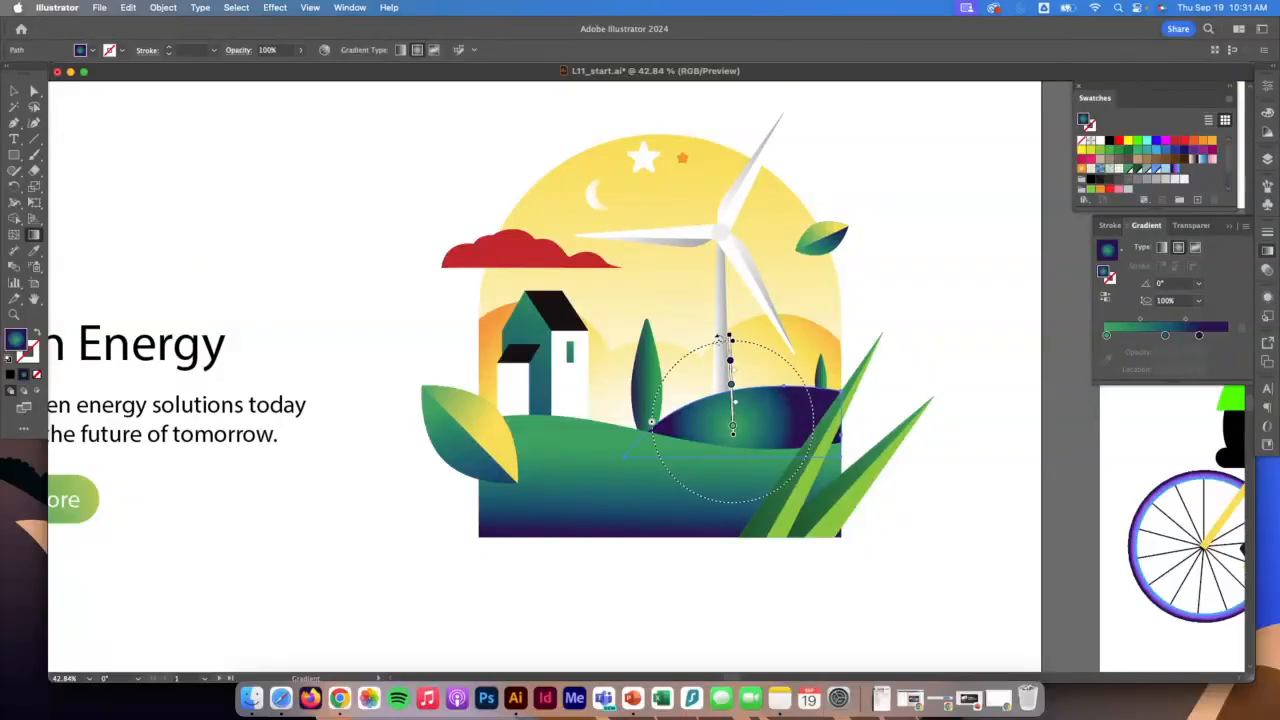
{"action": "left_click_drag", "start_coordinate": [705, 346], "coordinate": [716, 343]}
{"action": "left_click_drag", "start_coordinate": [652, 418], "coordinate": [674, 413]}
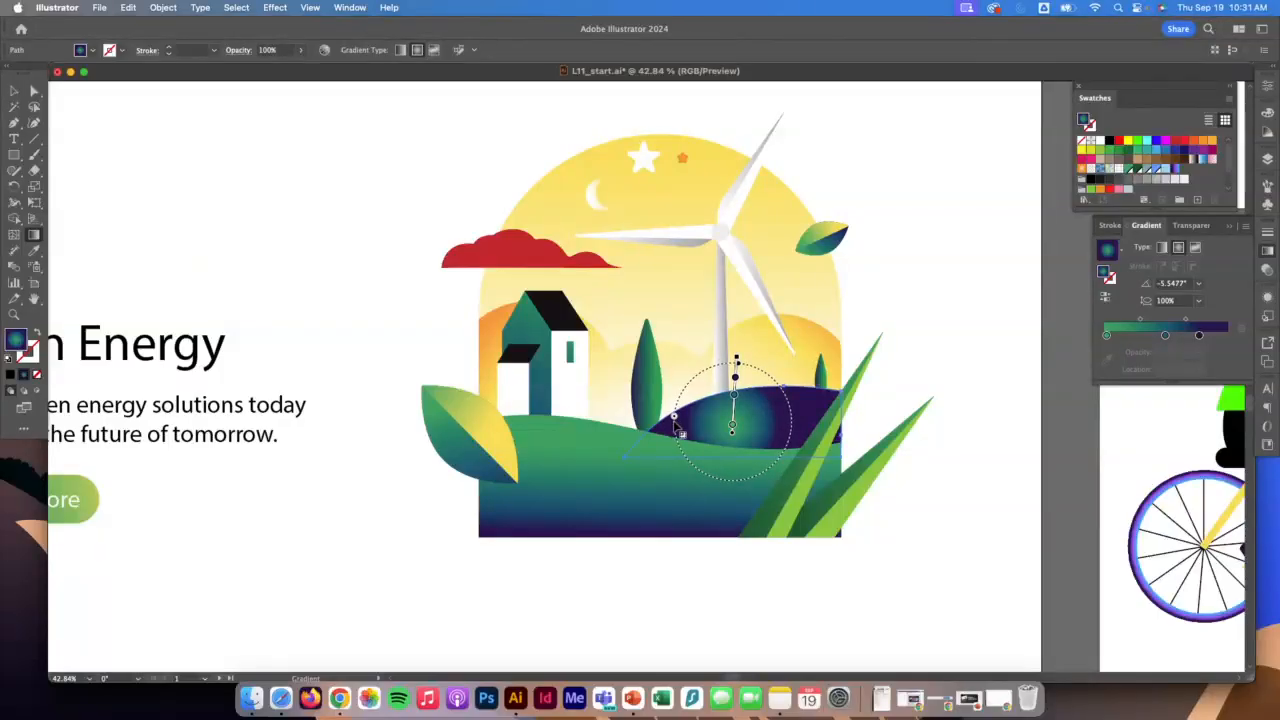
Step: Reduce the hill's radial gradient to a green centre and a blue stop at 100%, and shift its centre toward the hill's lower edge
{"action": "mouse_move", "coordinate": [733, 400]}
{"action": "left_mouse_down"}
{"action": "mouse_move", "coordinate": [735, 381]}
{"action": "mouse_move", "coordinate": [743, 471]}
{"action": "mouse_move", "coordinate": [727, 485]}
{"action": "left_mouse_up"}
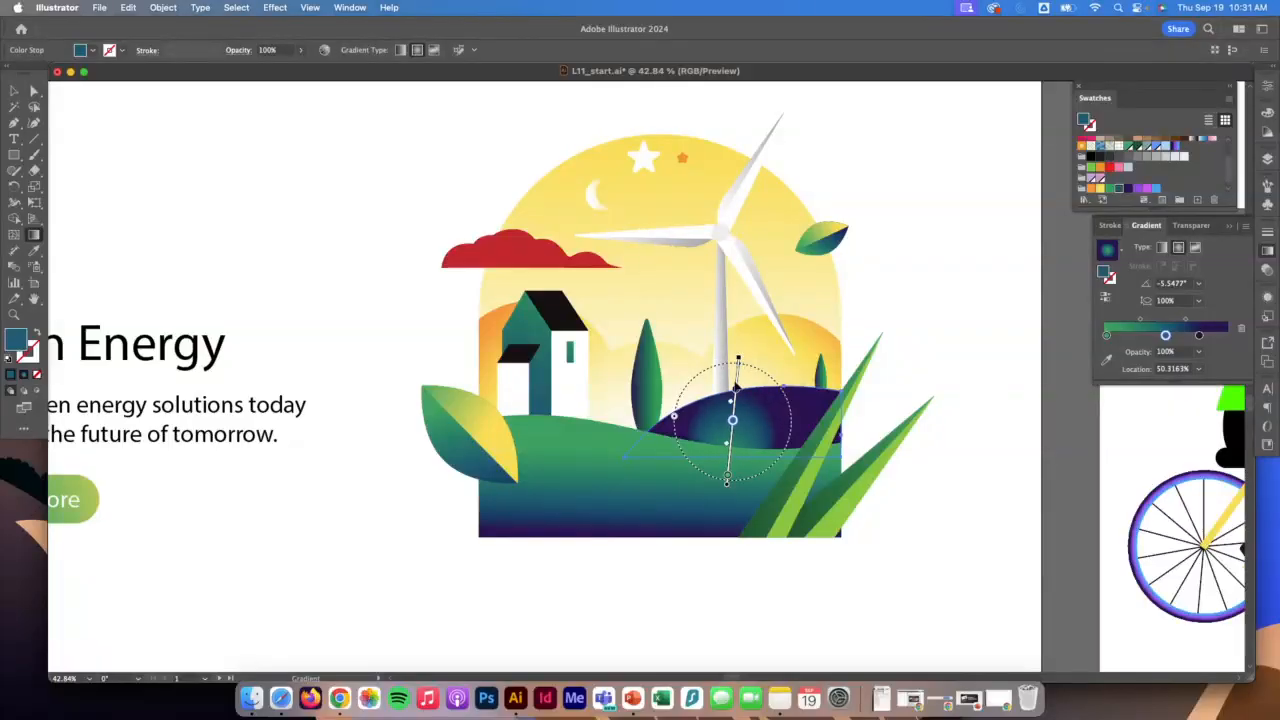
{"action": "left_click_drag", "start_coordinate": [737, 360], "coordinate": [741, 323]}
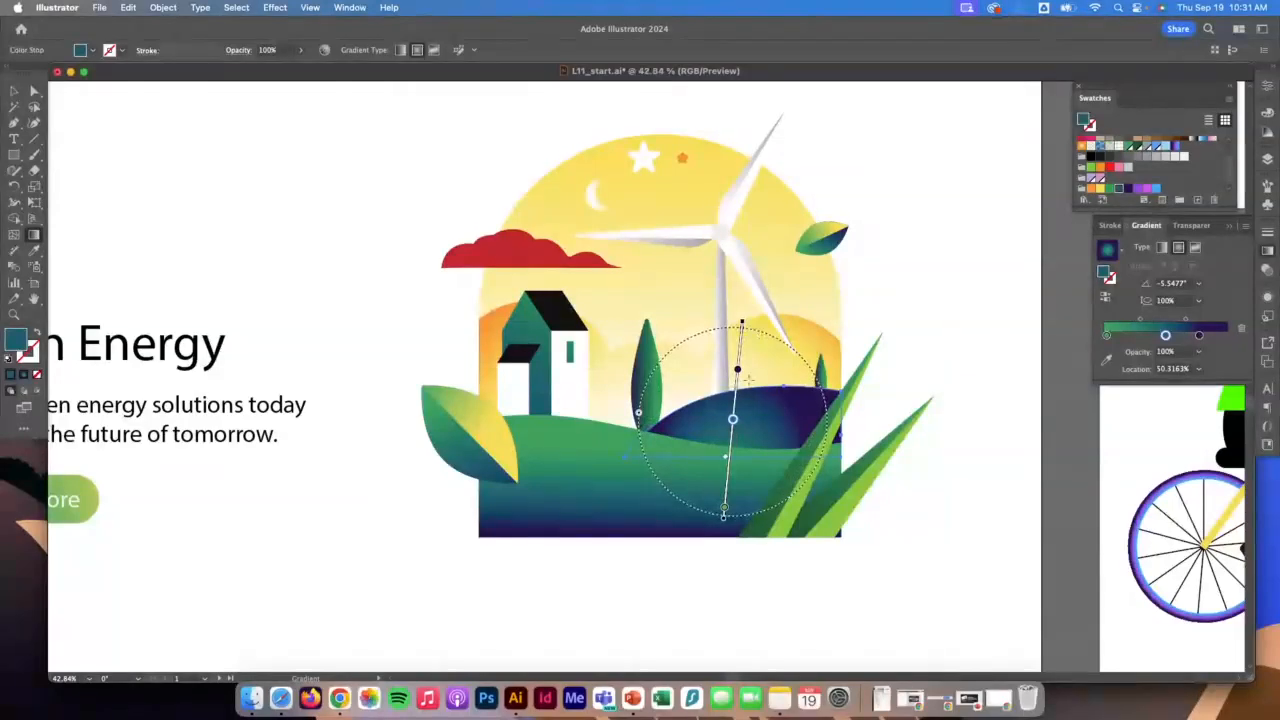
{"action": "left_click_drag", "start_coordinate": [757, 511], "coordinate": [754, 466]}
{"action": "mouse_move", "coordinate": [745, 512]}
{"action": "left_mouse_down"}
{"action": "mouse_move", "coordinate": [748, 526]}
{"action": "mouse_move", "coordinate": [741, 426]}
{"action": "mouse_move", "coordinate": [760, 456]}
{"action": "left_mouse_up"}
{"action": "left_click_drag", "start_coordinate": [748, 394], "coordinate": [733, 330]}
{"action": "left_click_drag", "start_coordinate": [755, 429], "coordinate": [742, 360]}
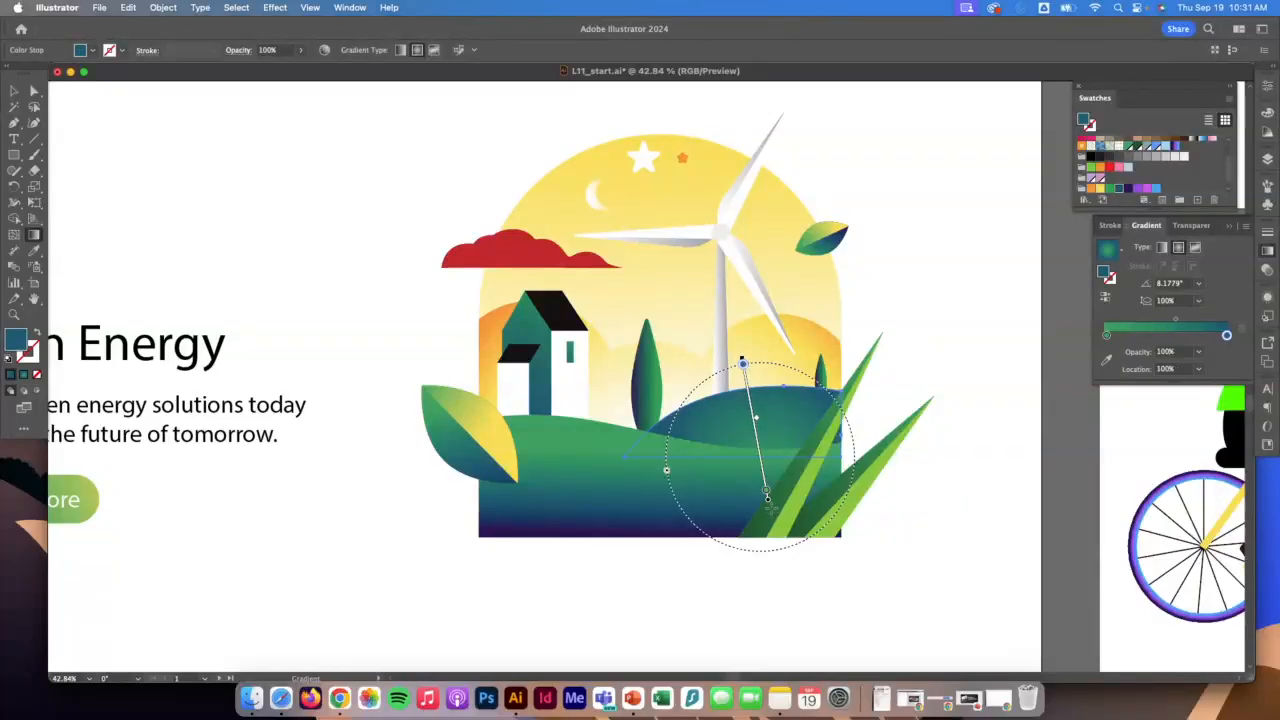
Step: Shrink the hill's radial gradient and flatten it into an ellipse with an aspect ratio of about 67%
{"action": "left_click_drag", "start_coordinate": [768, 503], "coordinate": [766, 481]}
{"action": "left_click_drag", "start_coordinate": [740, 363], "coordinate": [752, 360]}
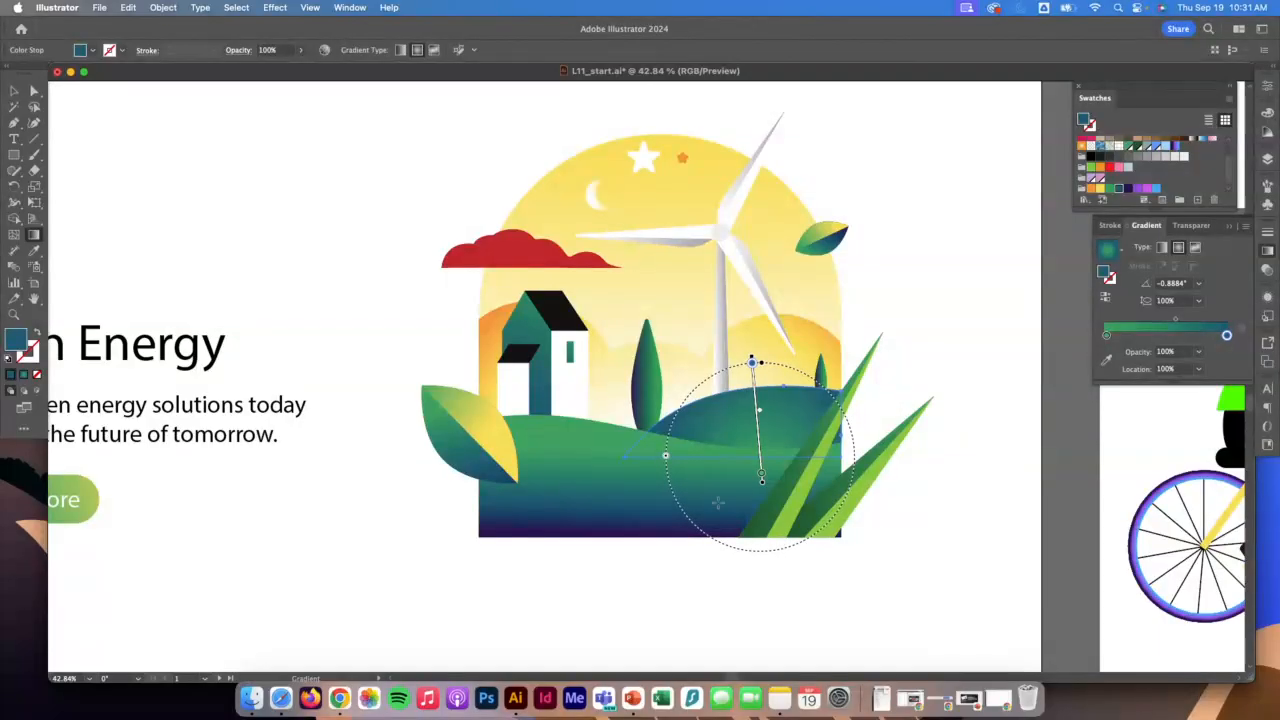
{"action": "mouse_move", "coordinate": [667, 460]}
{"action": "left_mouse_down"}
{"action": "mouse_move", "coordinate": [657, 457]}
{"action": "mouse_move", "coordinate": [681, 459]}
{"action": "left_mouse_up"}
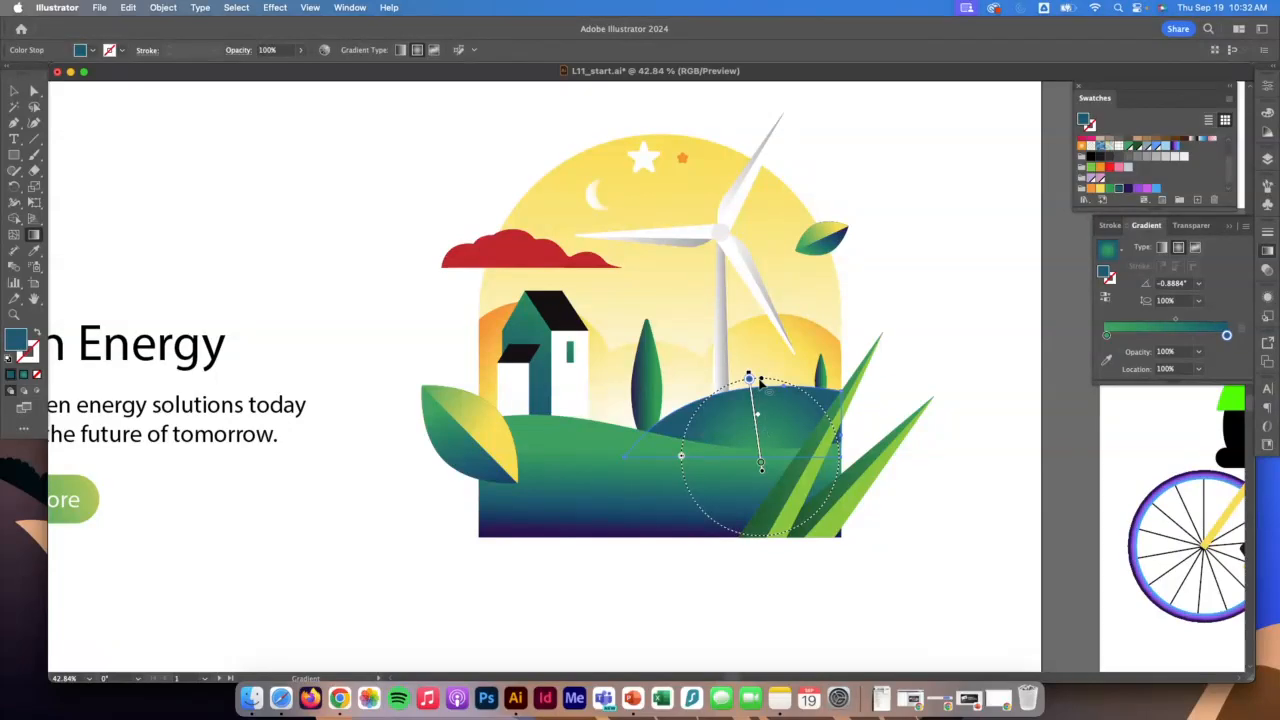
{"action": "left_click_drag", "start_coordinate": [762, 381], "coordinate": [762, 405]}
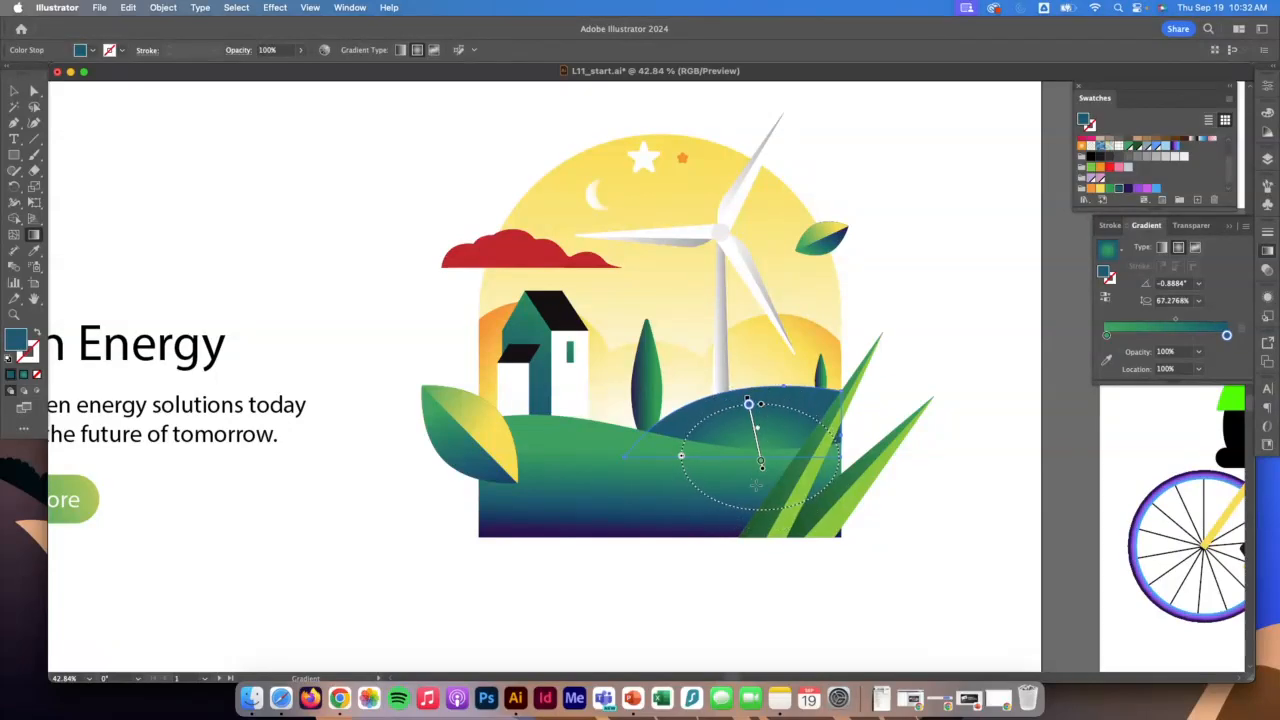
{"action": "mouse_move", "coordinate": [766, 477]}
{"action": "left_mouse_down"}
{"action": "mouse_move", "coordinate": [750, 480]}
{"action": "mouse_move", "coordinate": [768, 474]}
{"action": "left_mouse_up"}
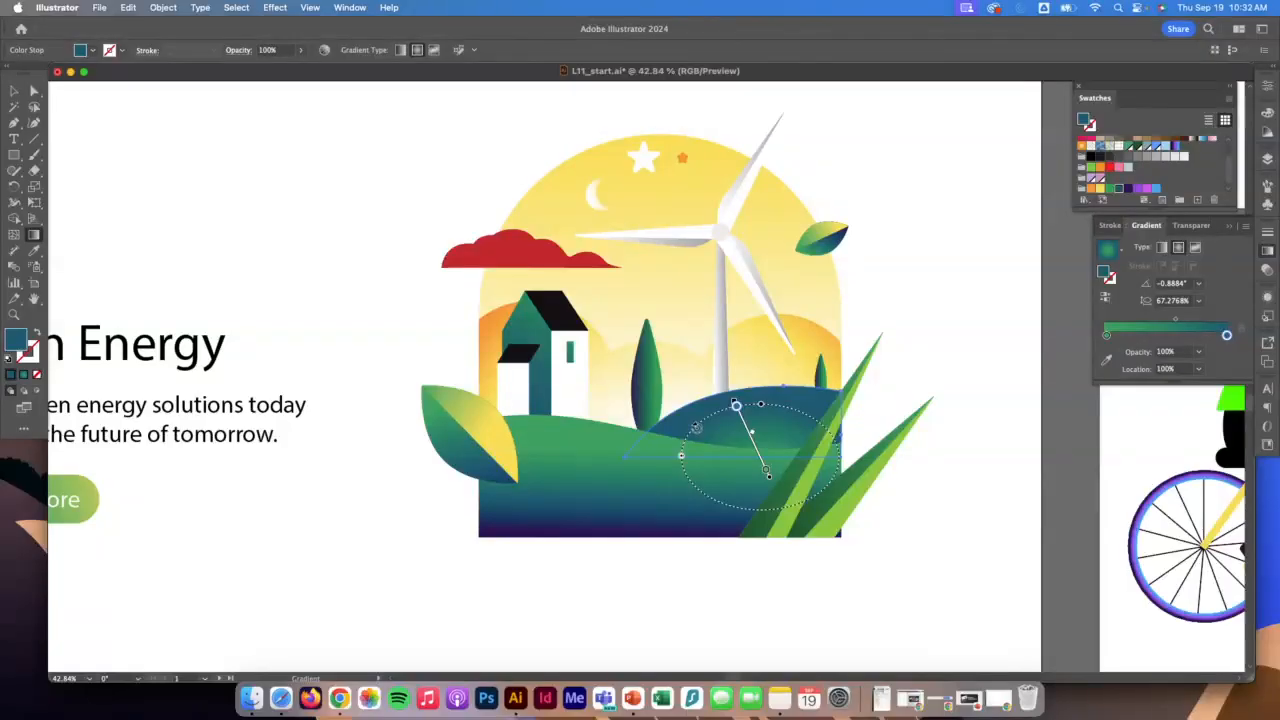
{"action": "left_click_drag", "start_coordinate": [769, 477], "coordinate": [766, 476]}
{"action": "left_click", "coordinate": [14, 91]}
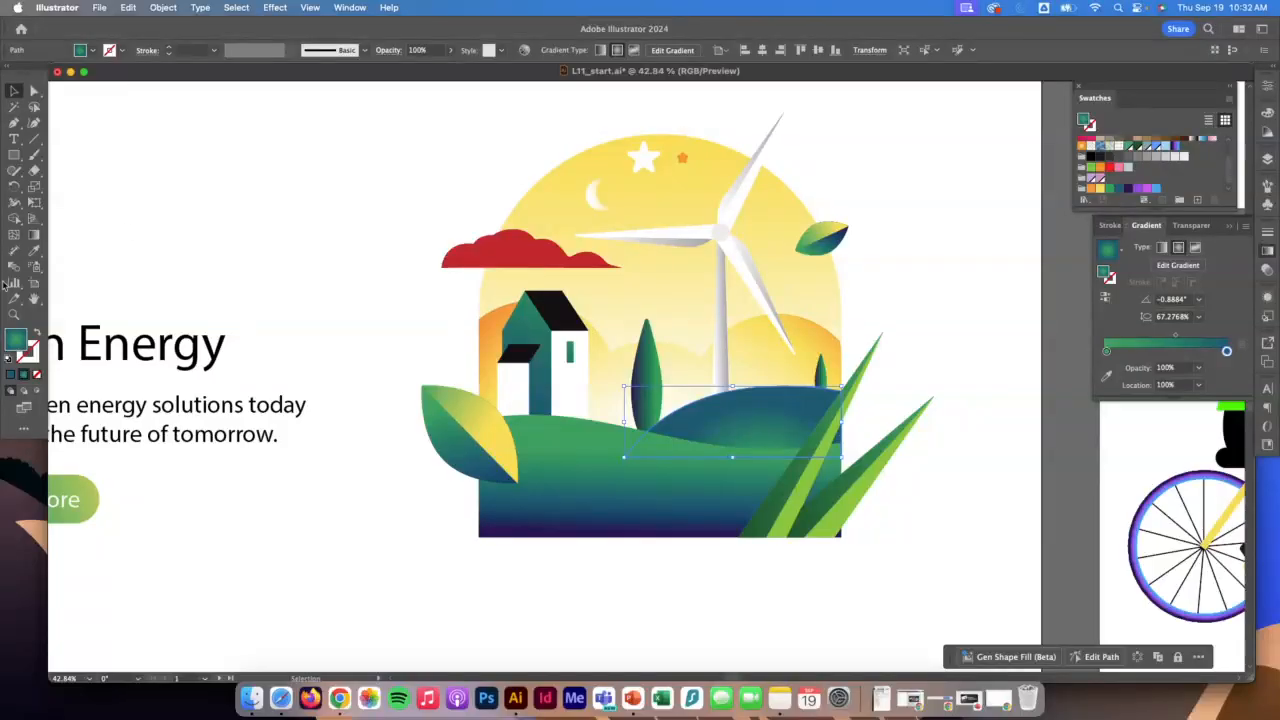
Step: Enlarge the hill's elliptical gradient and flatten it further to an aspect ratio of about 46%, leaving nothing selected
{"action": "left_click", "coordinate": [34, 245]}
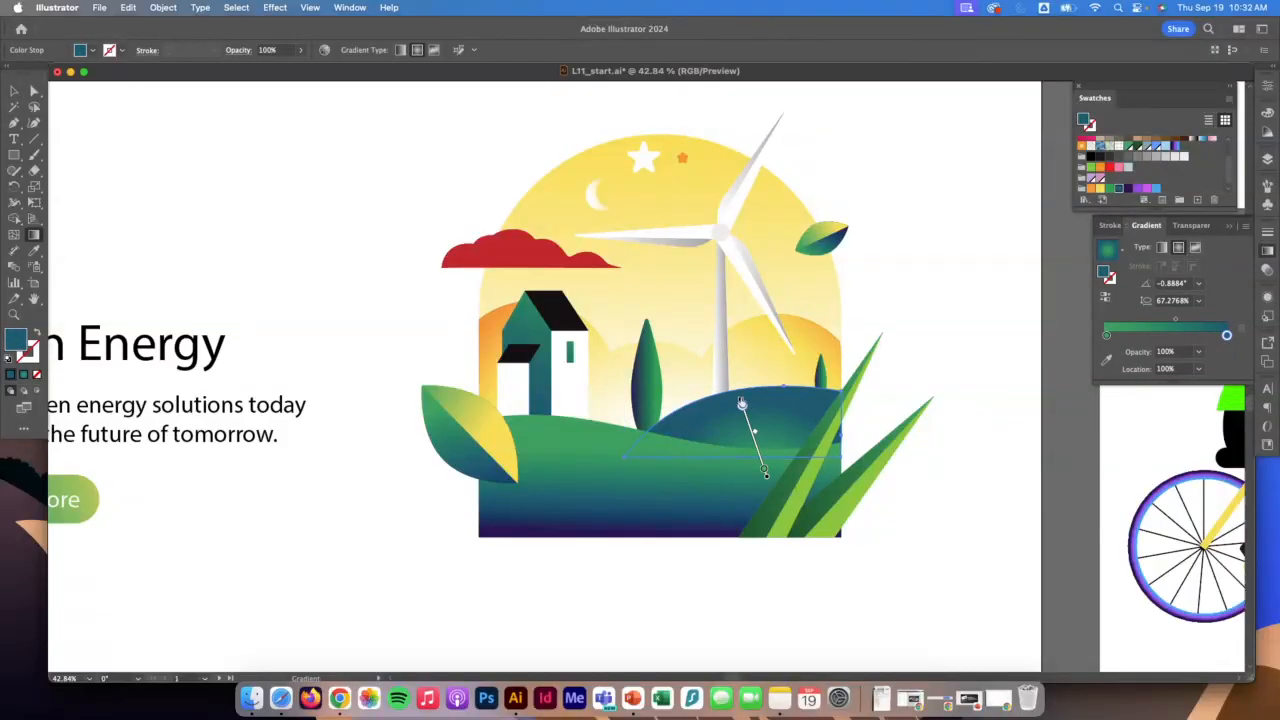
{"action": "mouse_move", "coordinate": [741, 401]}
{"action": "left_mouse_down"}
{"action": "mouse_move", "coordinate": [746, 416]}
{"action": "mouse_move", "coordinate": [722, 347]}
{"action": "left_mouse_up"}
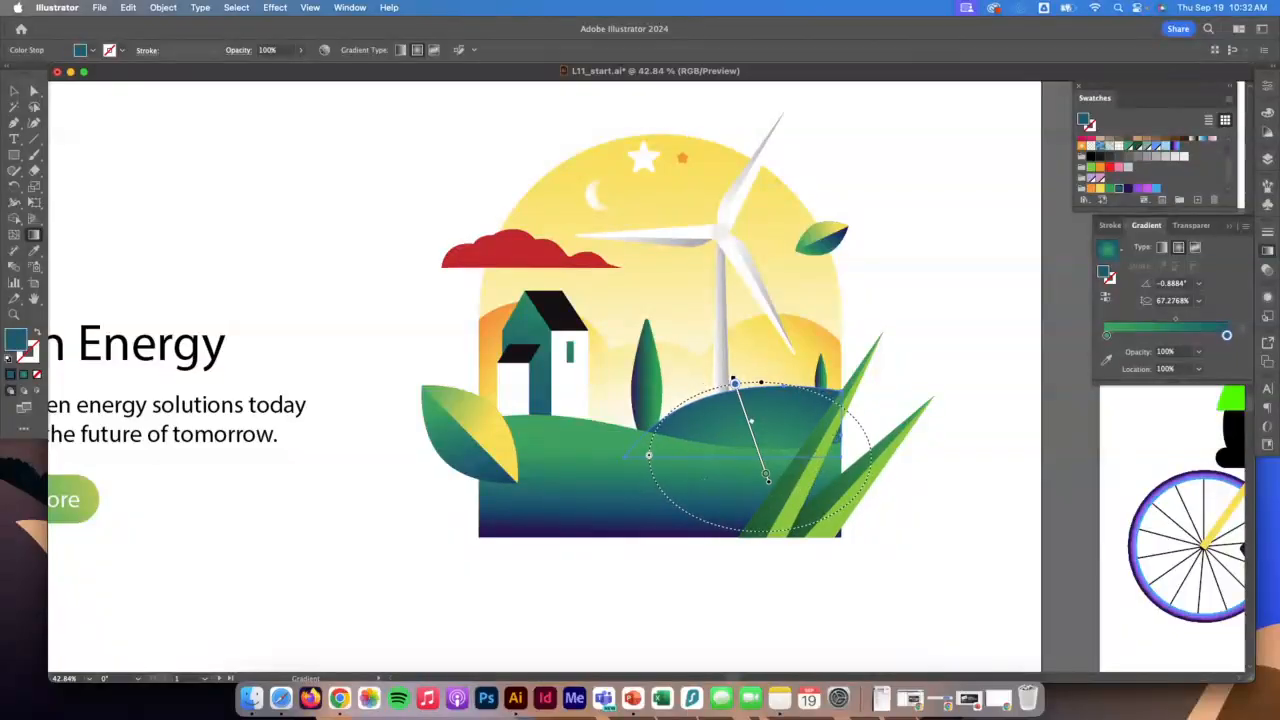
{"action": "left_click_drag", "start_coordinate": [760, 383], "coordinate": [761, 407]}
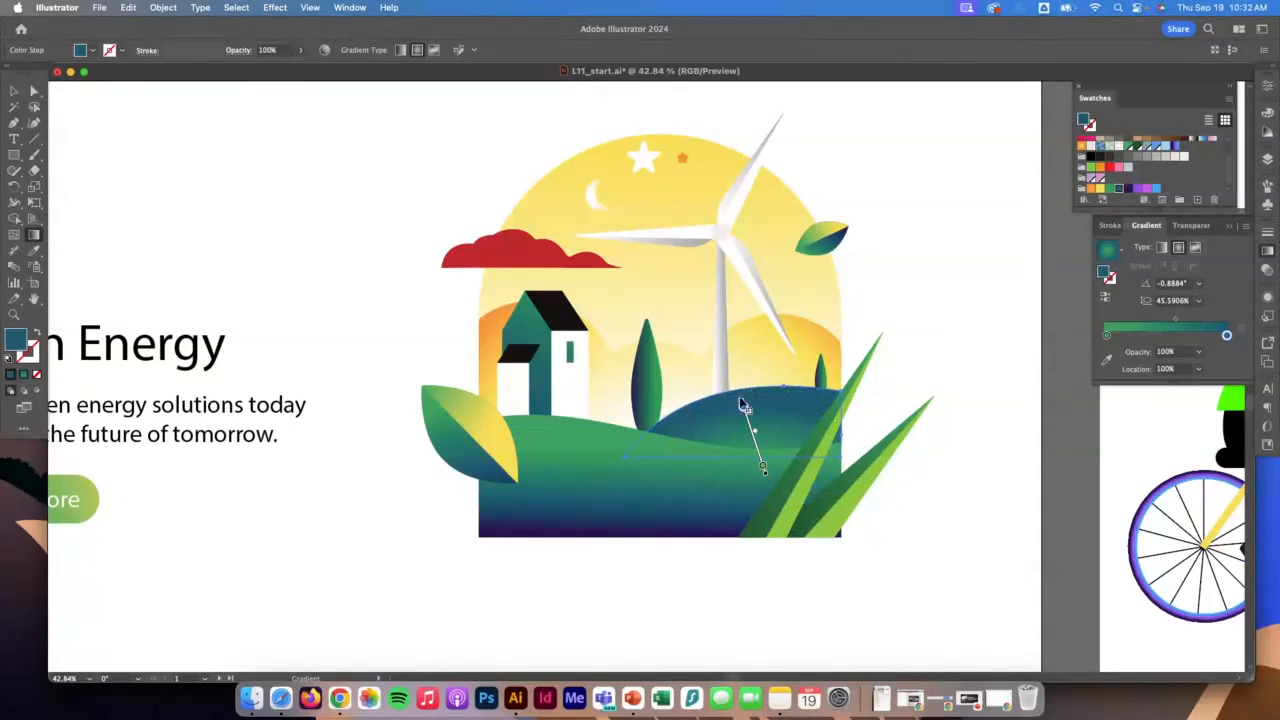
{"action": "left_click_drag", "start_coordinate": [741, 404], "coordinate": [737, 385]}
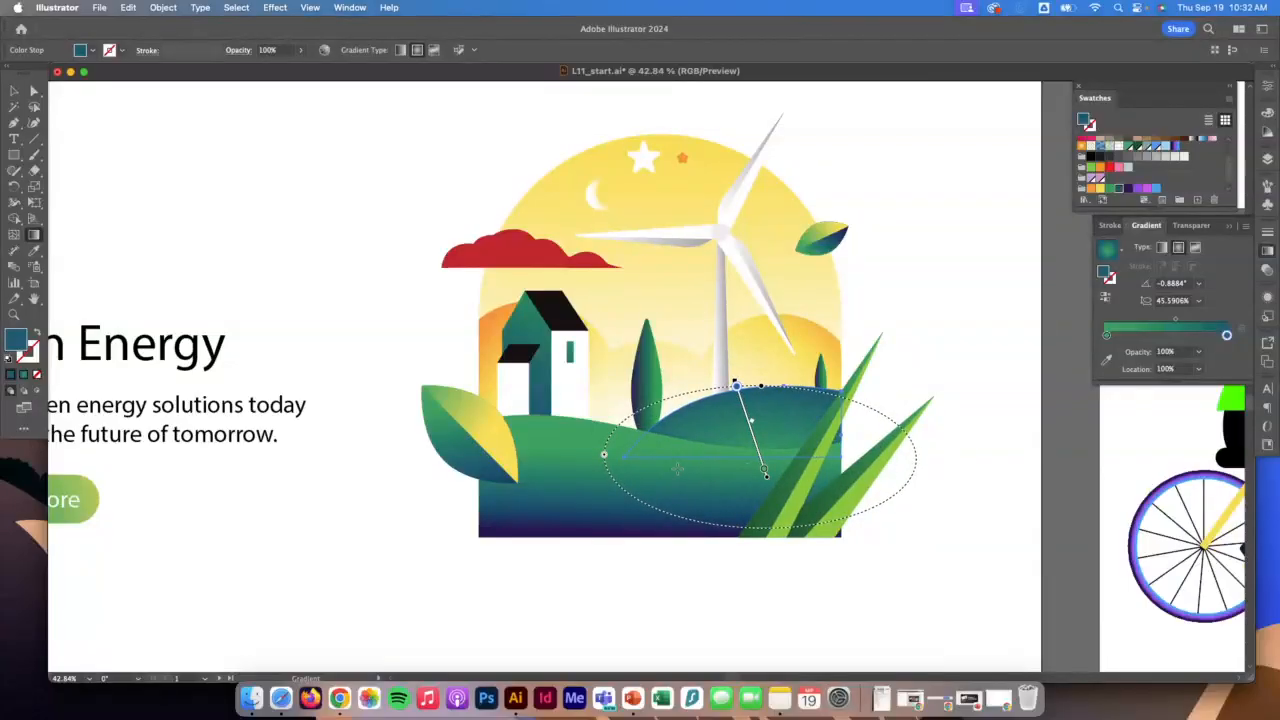
{"action": "left_click", "coordinate": [14, 91]}
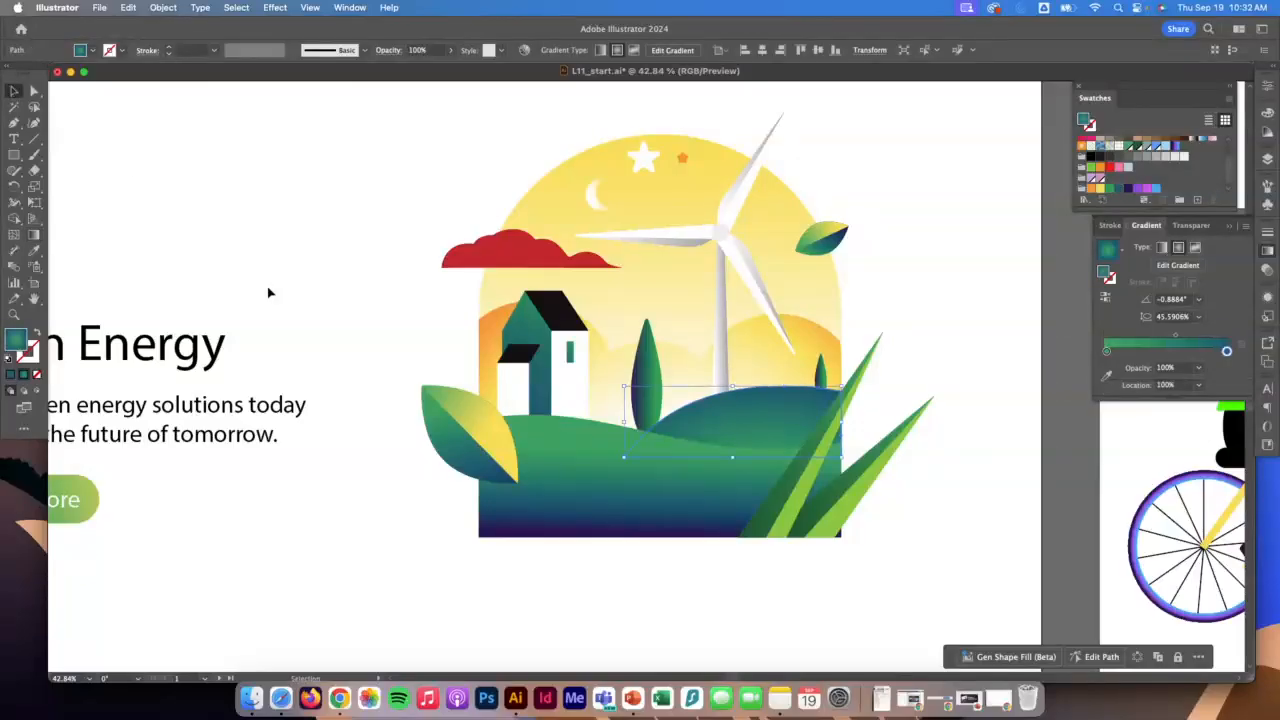
{"action": "left_click", "coordinate": [991, 425]}
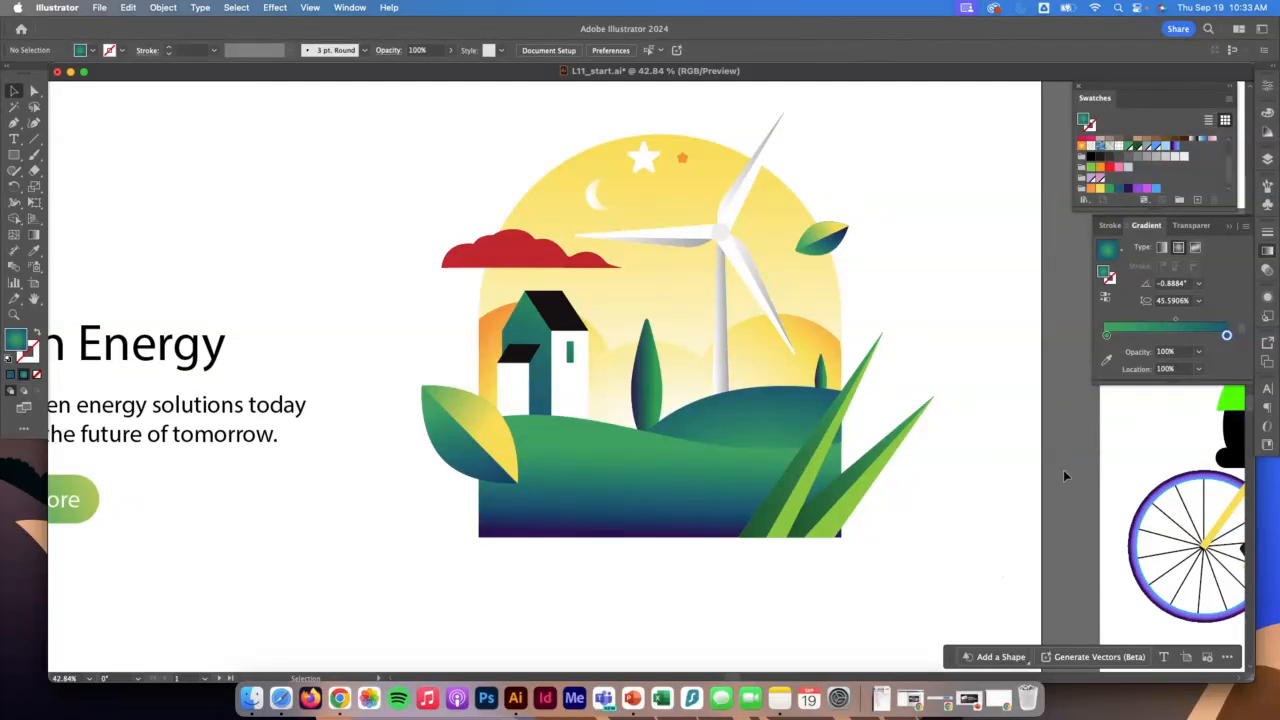
Step: Select the cyclist's yellow bicycle frame pieces together and fill them with the Orchid gradient swatch
{"action": "scroll", "coordinate": [1063, 476], "scroll_direction": "right", "scroll_amount": 10}
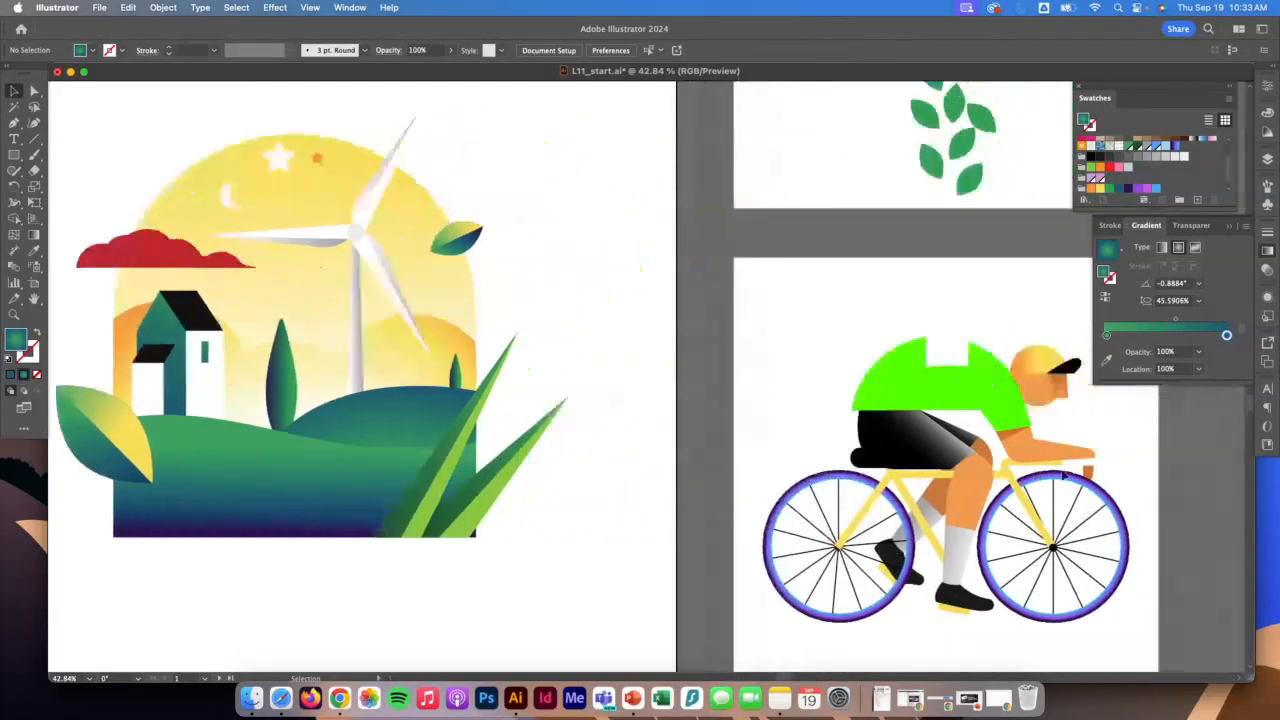
{"action": "scroll", "coordinate": [1061, 469], "scroll_direction": "right", "scroll_amount": 8}
{"action": "scroll", "coordinate": [1060, 469], "scroll_direction": "down", "scroll_amount": 4}
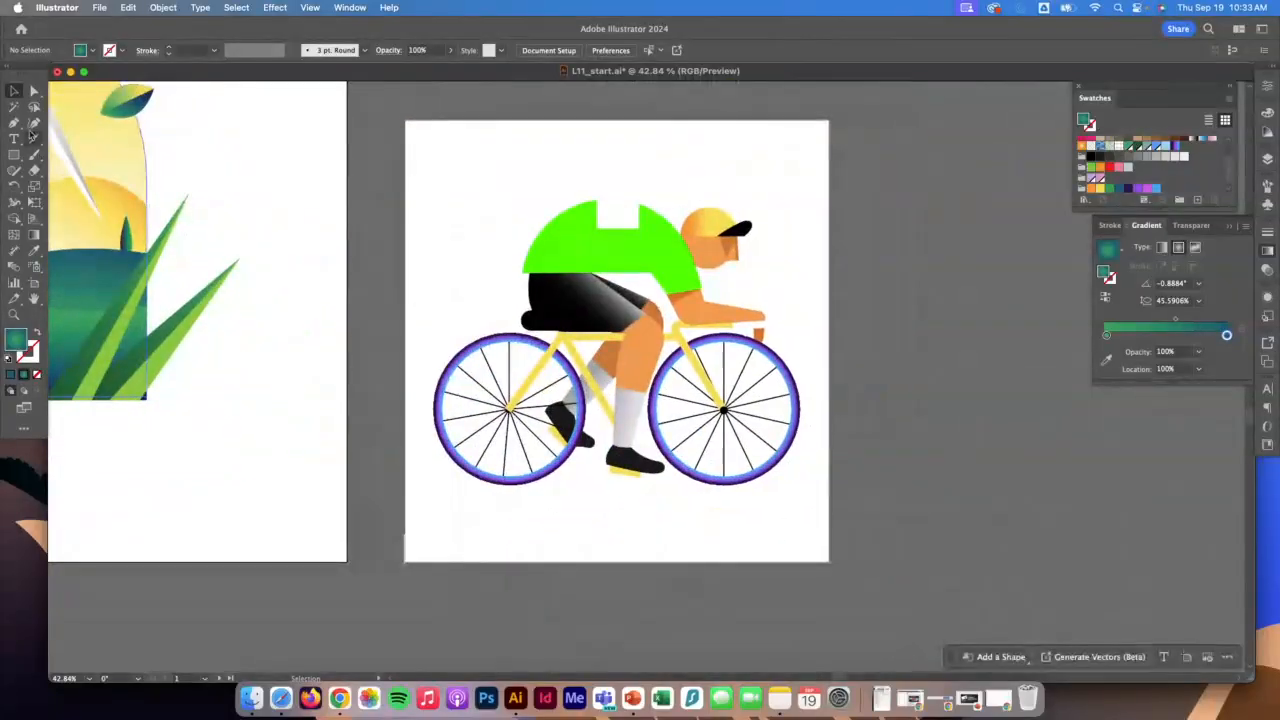
{"action": "left_click", "coordinate": [15, 92]}
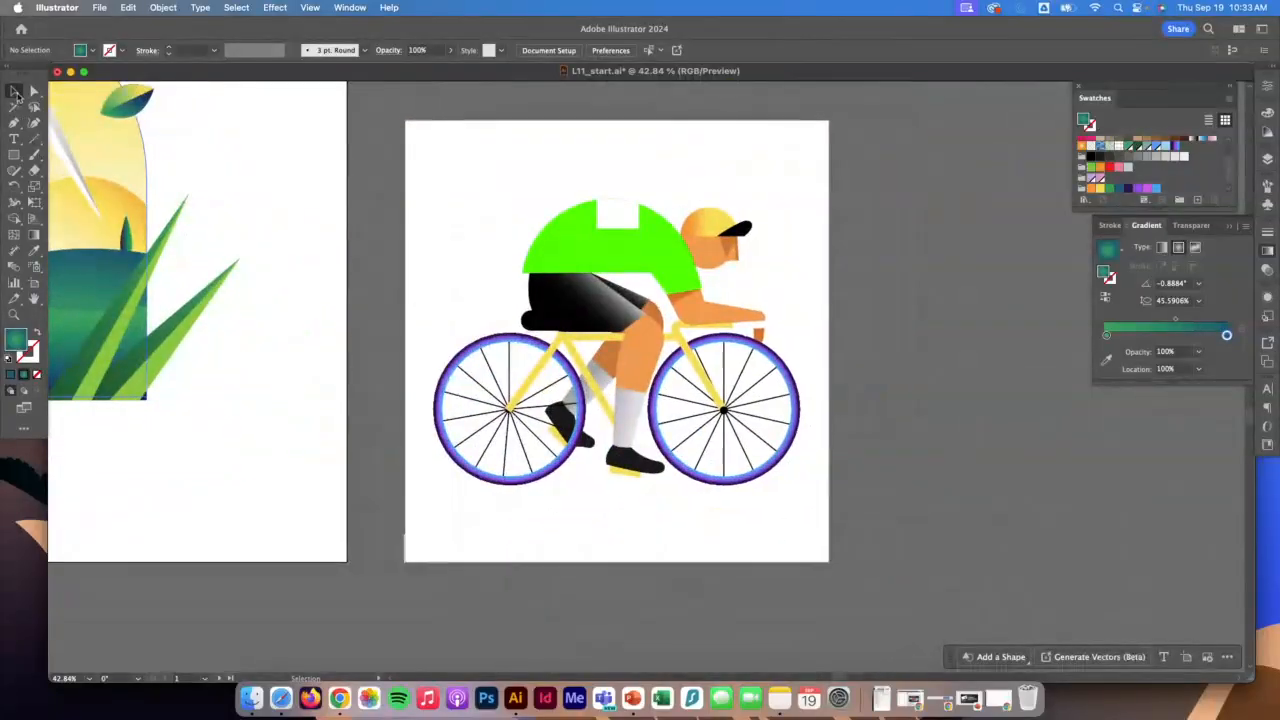
{"action": "left_click", "coordinate": [545, 365]}
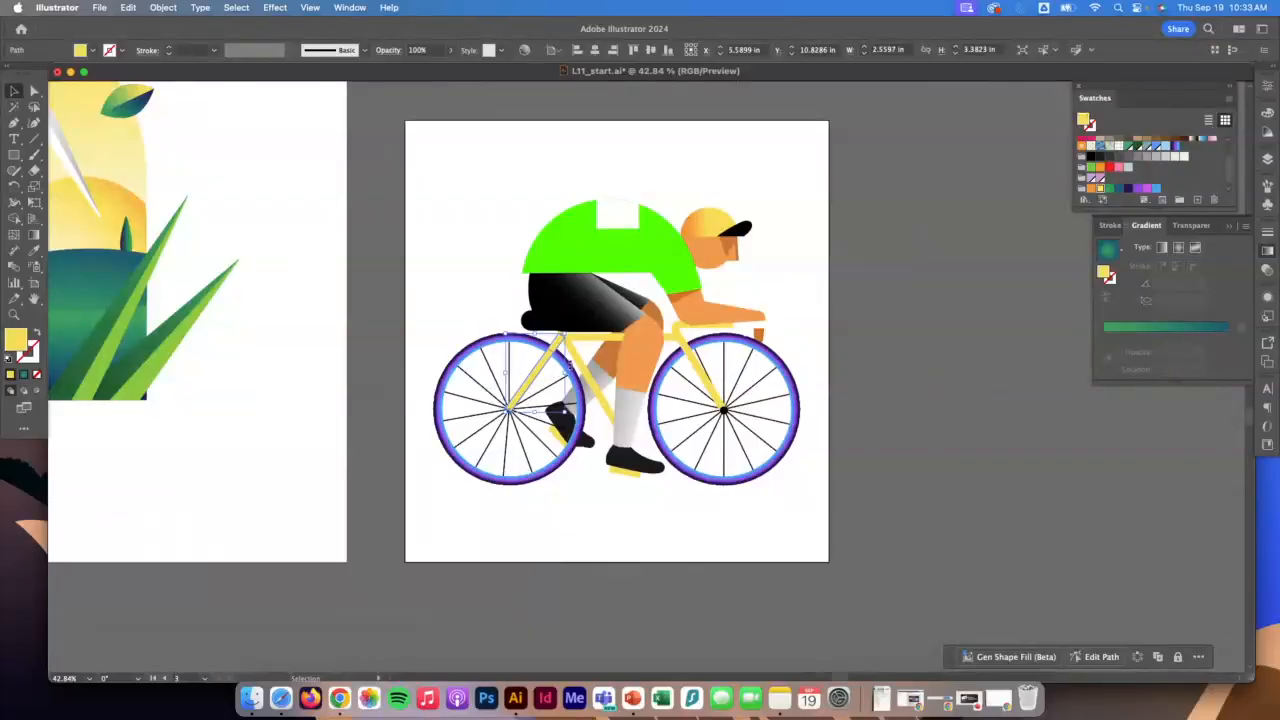
{"action": "left_click", "coordinate": [585, 372]}
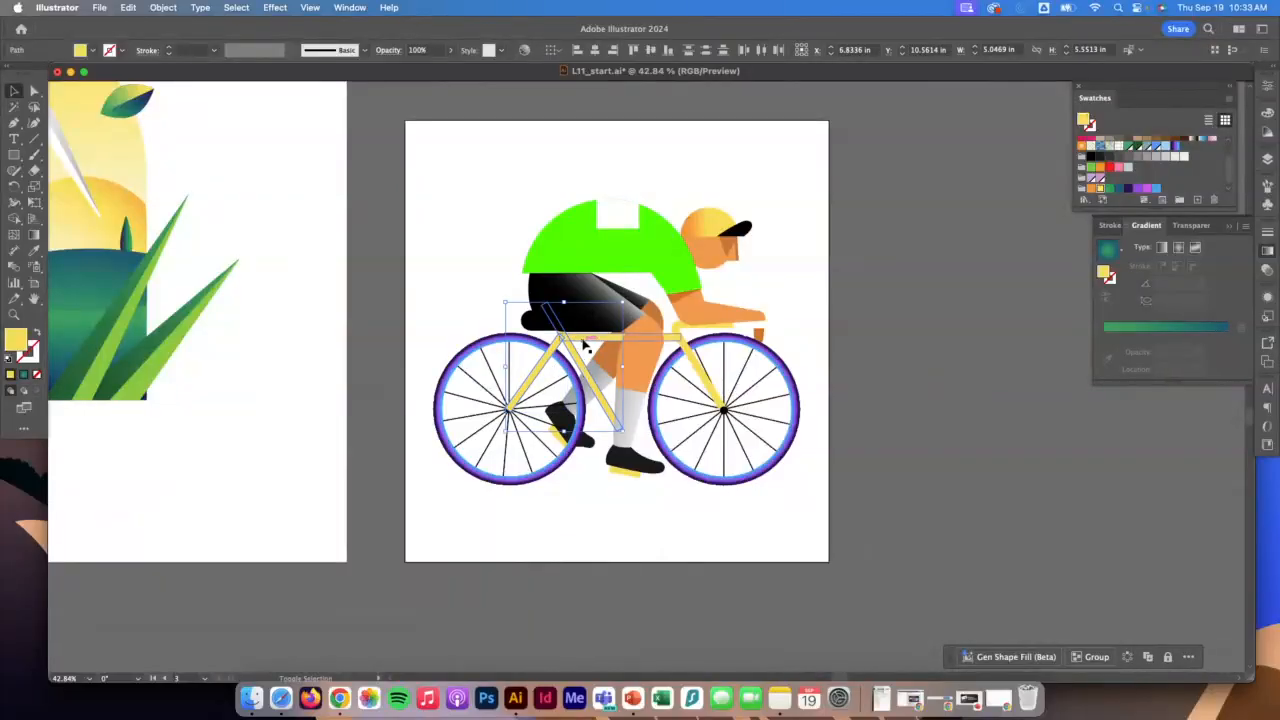
{"action": "left_click", "coordinate": [680, 332], "text": "shift"}
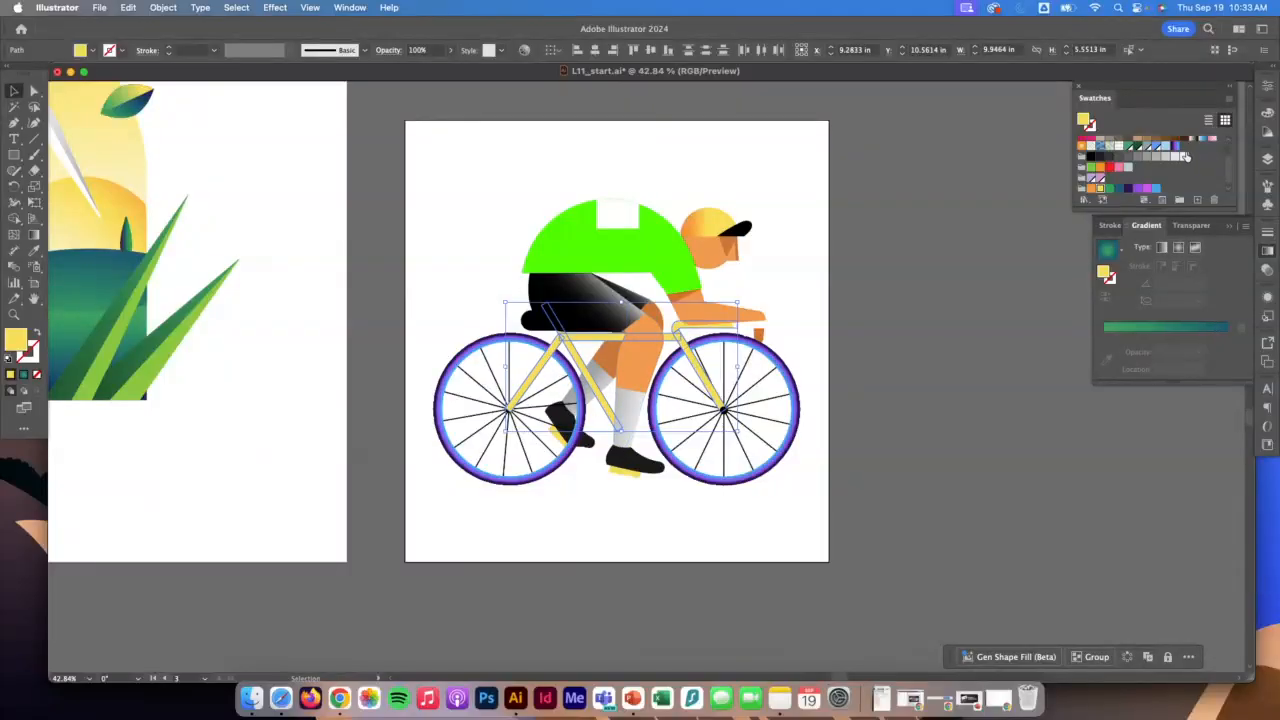
{"action": "scroll", "coordinate": [1200, 166], "scroll_direction": "up", "scroll_amount": 2}
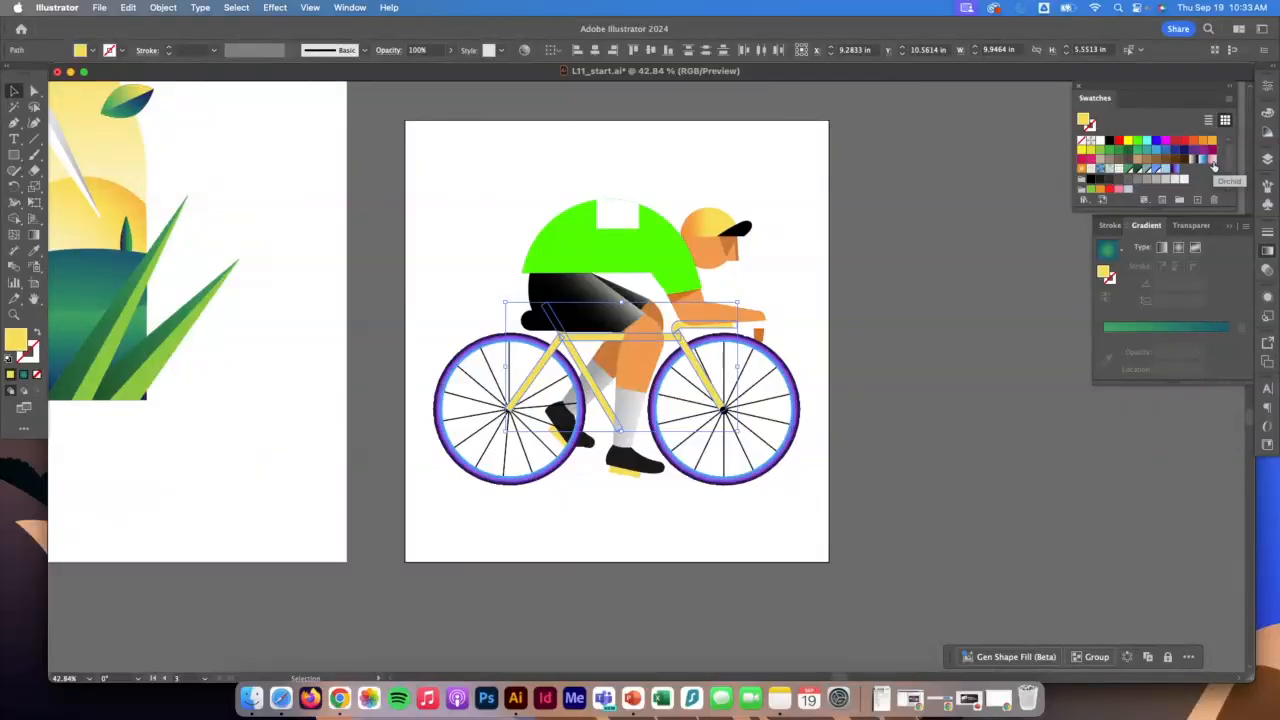
{"action": "left_click", "coordinate": [1213, 161]}
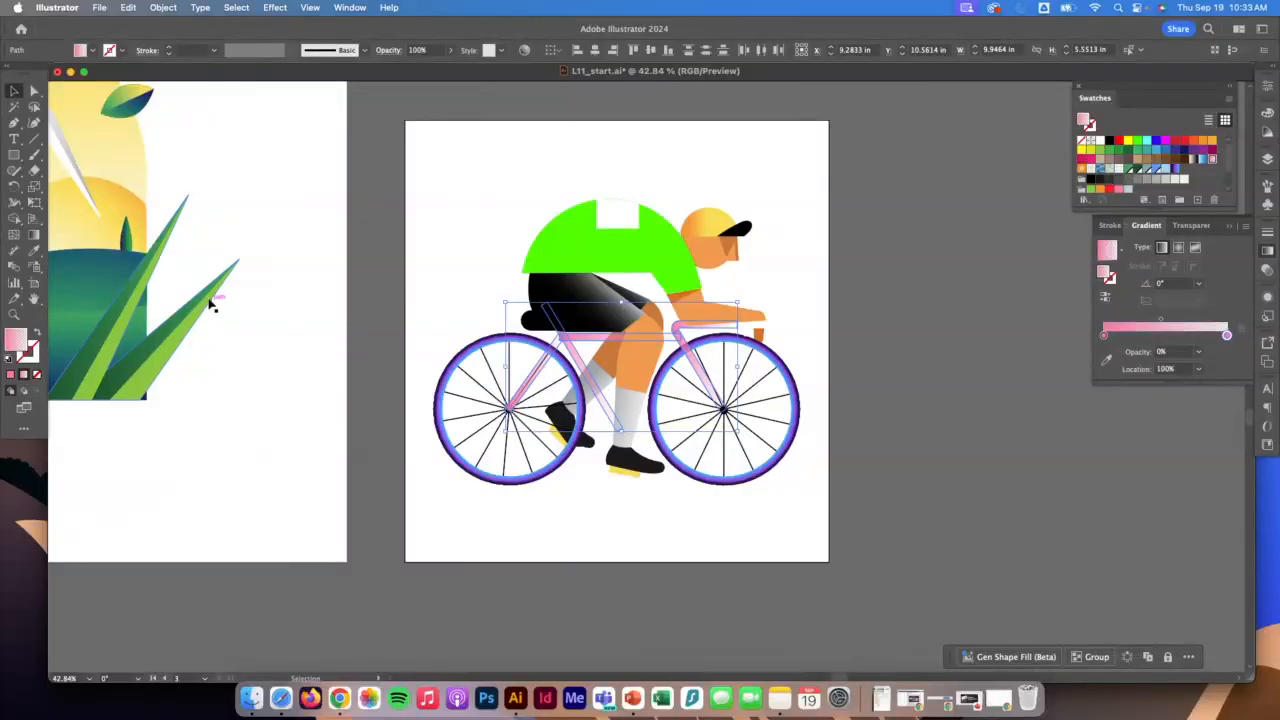
Step: Stretch the gradient horizontally across all the selected bicycle frame pieces and recolor its starting stop yellow
{"action": "left_click", "coordinate": [34, 236]}
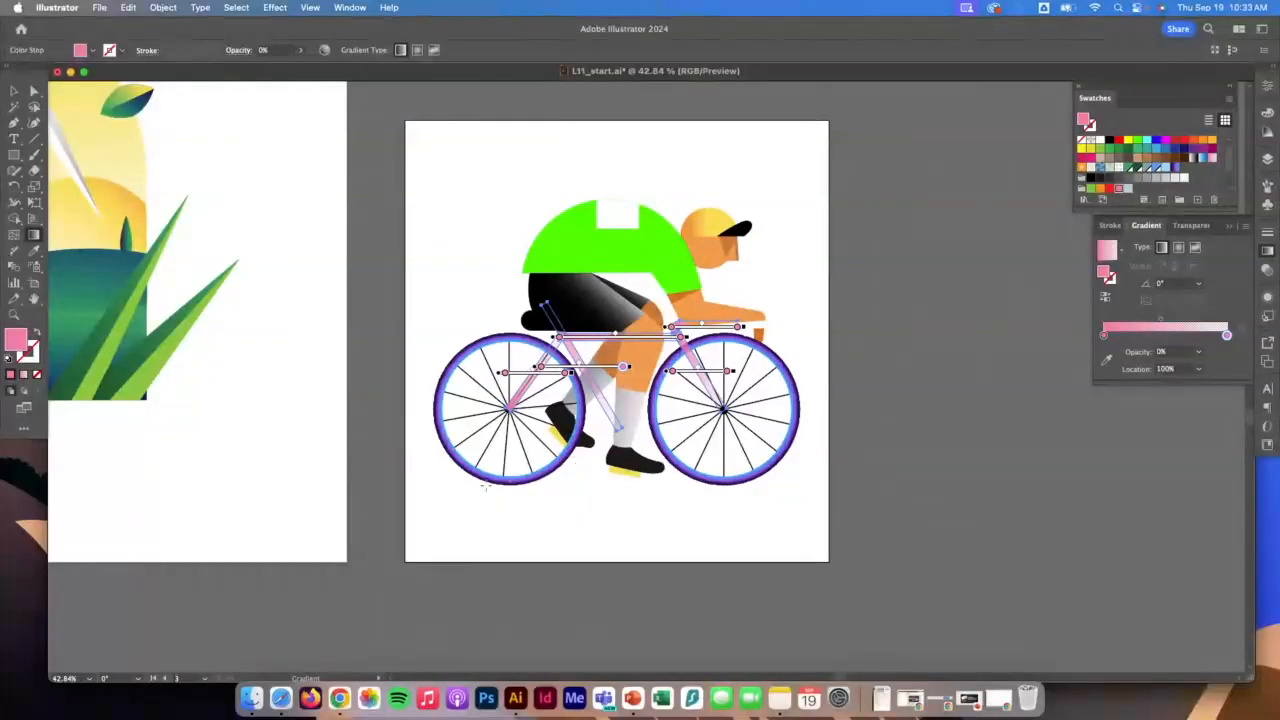
{"action": "left_click_drag", "start_coordinate": [464, 497], "coordinate": [900, 499]}
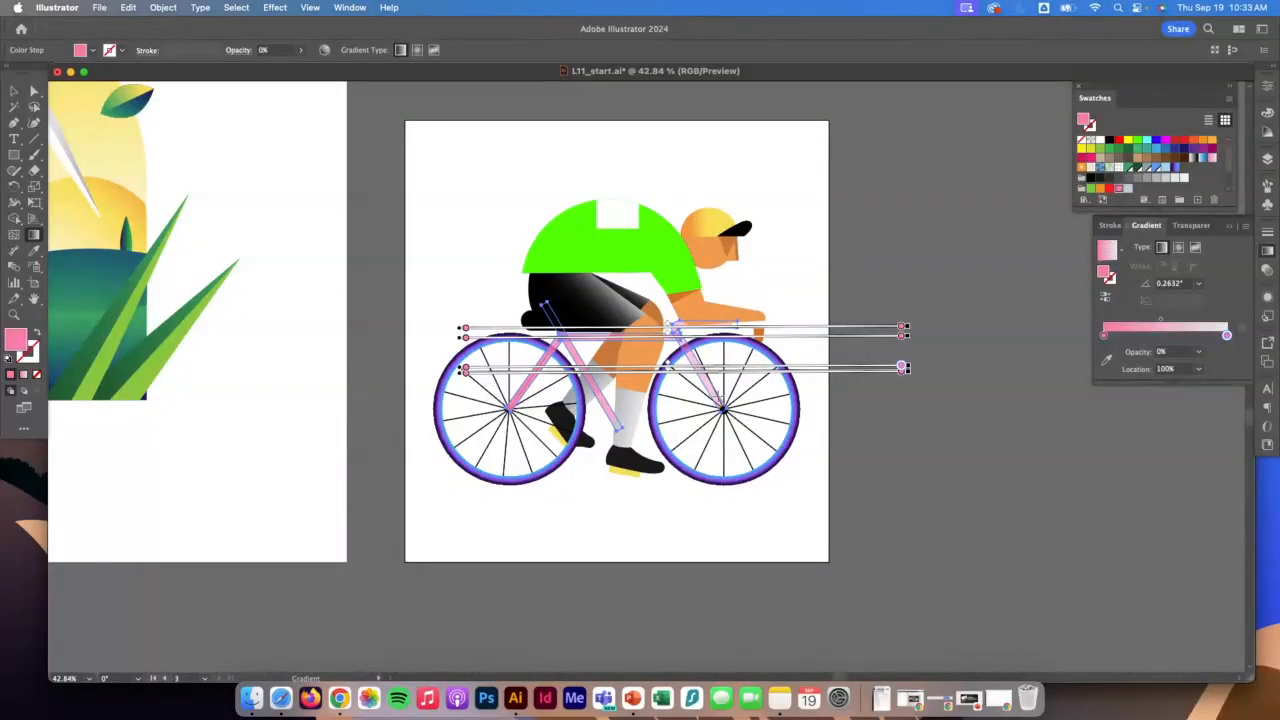
{"action": "double_click", "coordinate": [1104, 336]}
{"action": "left_click", "coordinate": [1089, 441]}
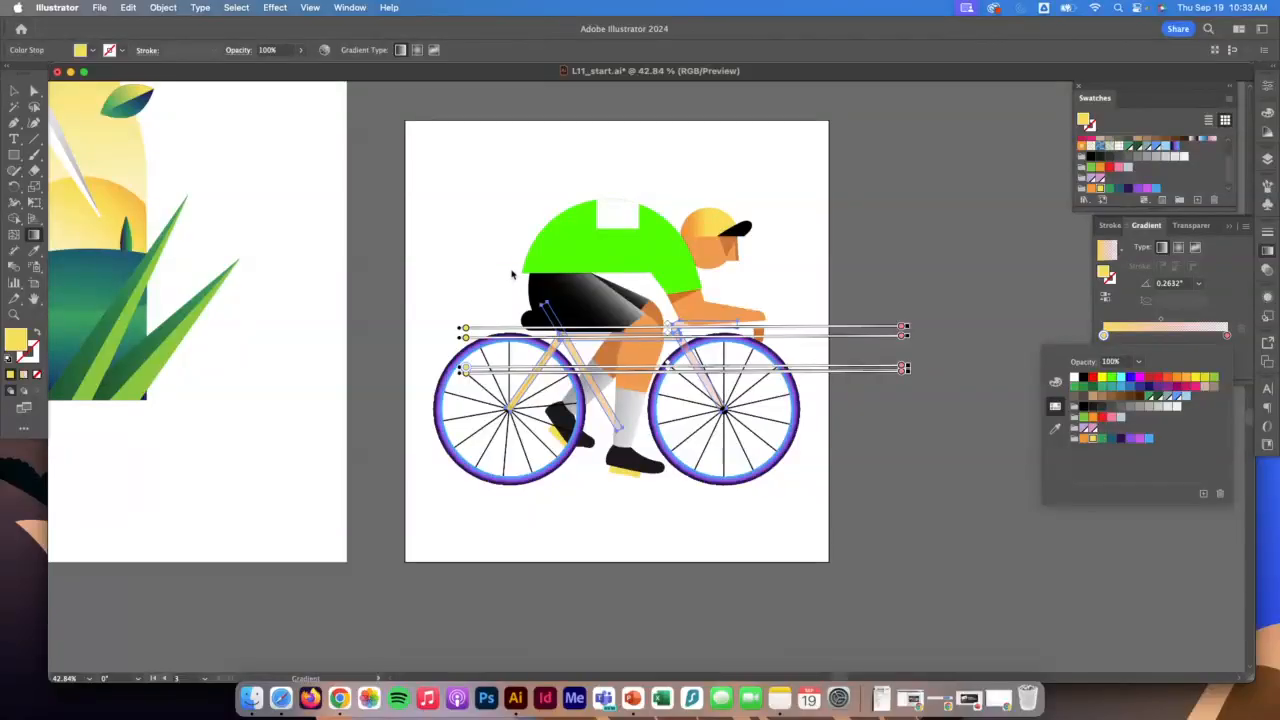
Step: Finish editing the color stop and deselect the bicycle frame pieces
{"action": "key", "text": "Escape"}
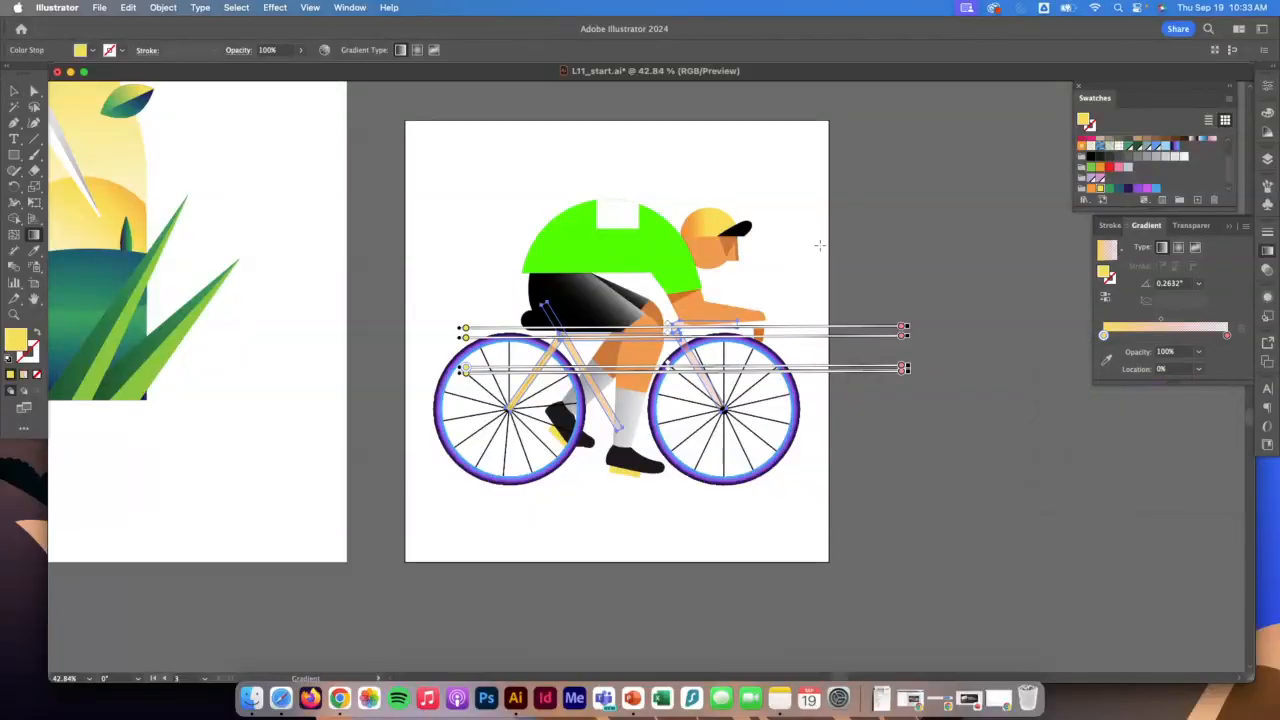
{"action": "left_click", "coordinate": [16, 92]}
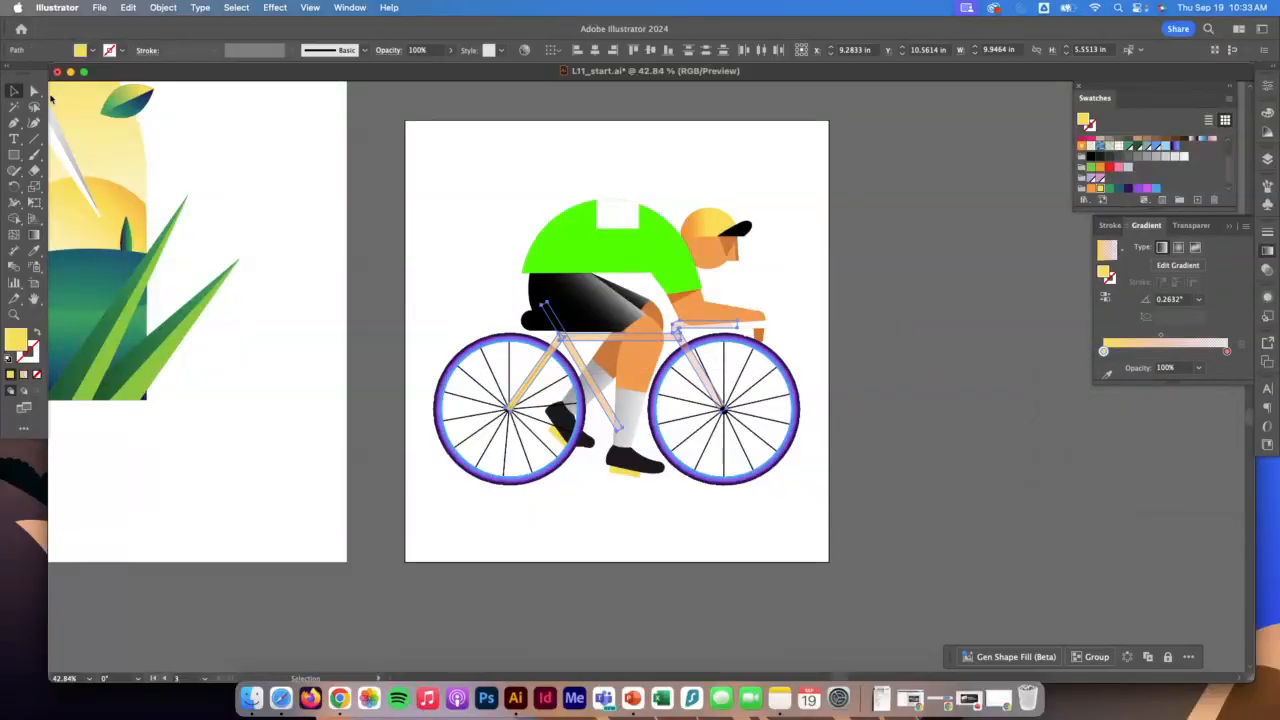
{"action": "left_click", "coordinate": [432, 106]}
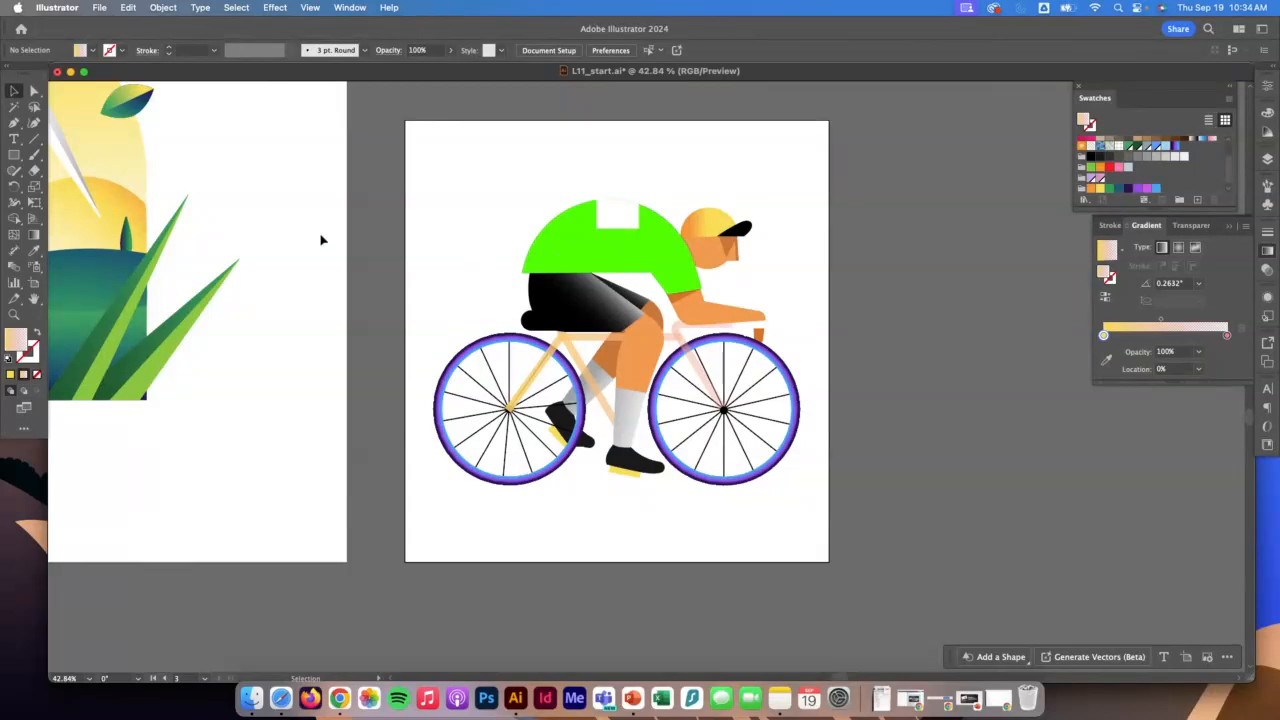
Step: Fill the red cloud above the house in the Green Energy illustration with the white-to-black linear gradient swatch
{"action": "scroll", "coordinate": [322, 240], "scroll_direction": "left", "scroll_amount": 10}
{"action": "scroll", "coordinate": [322, 240], "scroll_direction": "up", "scroll_amount": 2}
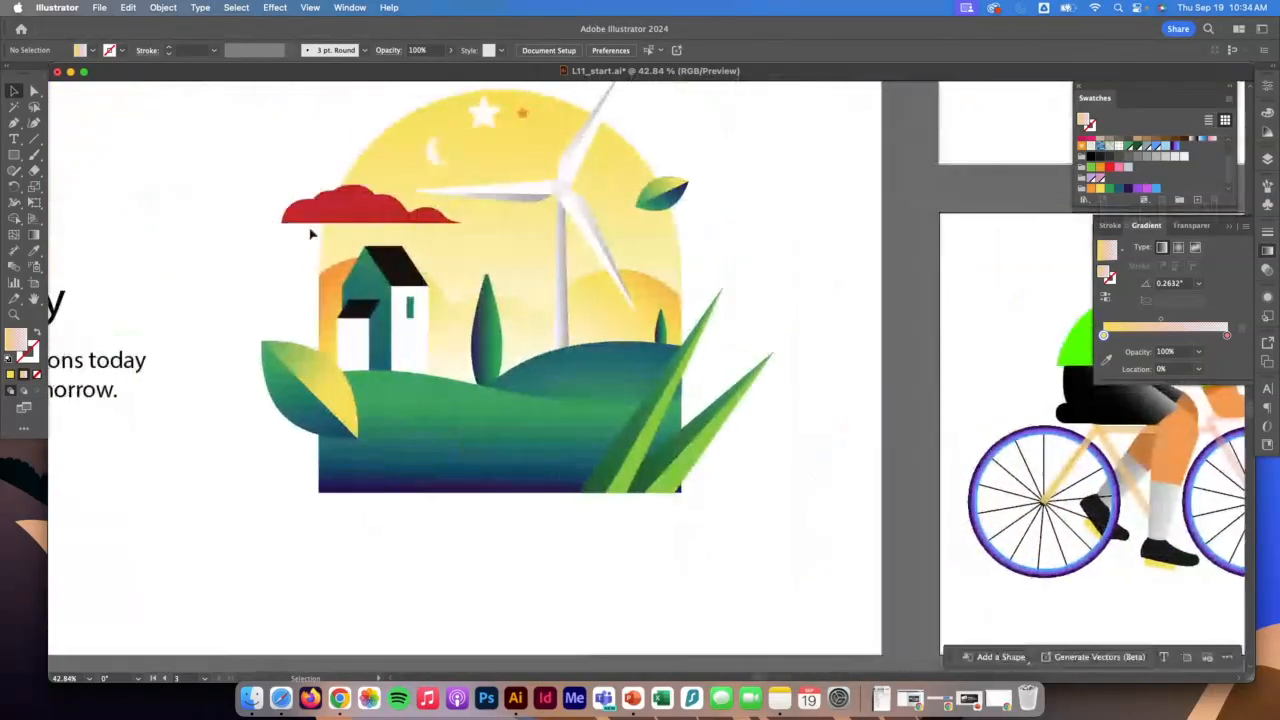
{"action": "left_click", "coordinate": [359, 201]}
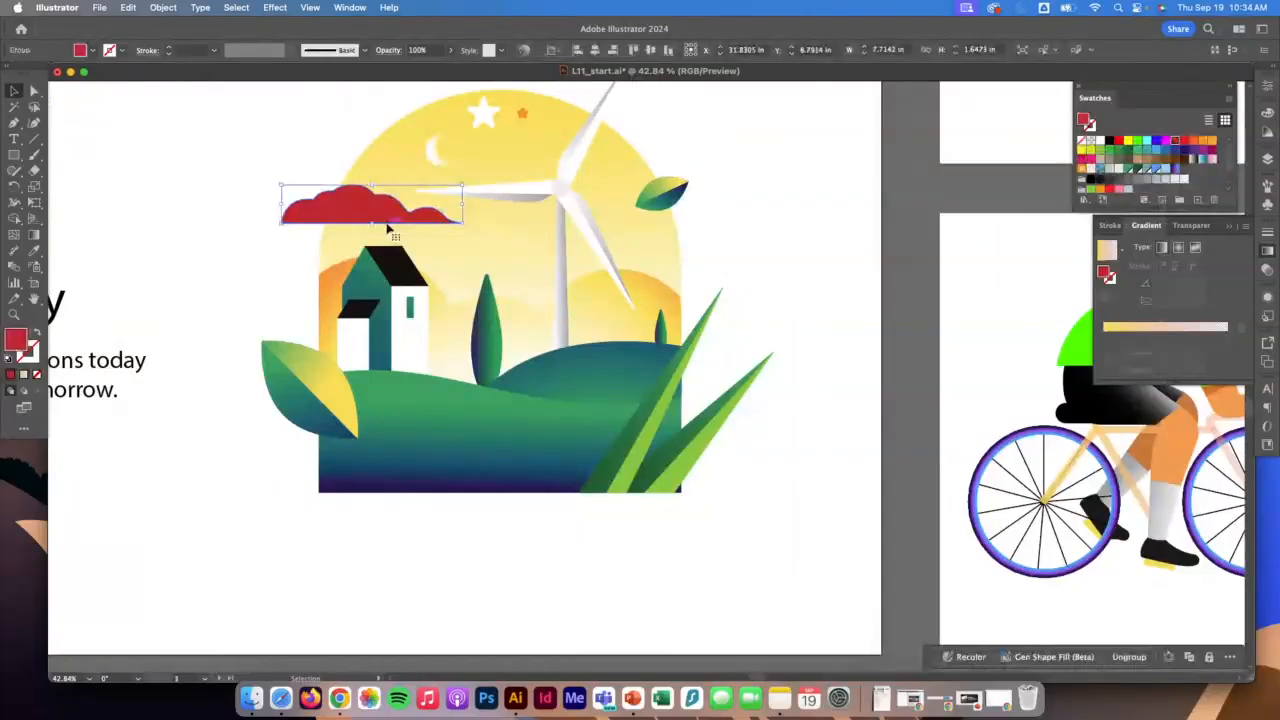
{"action": "left_click", "coordinate": [1193, 161]}
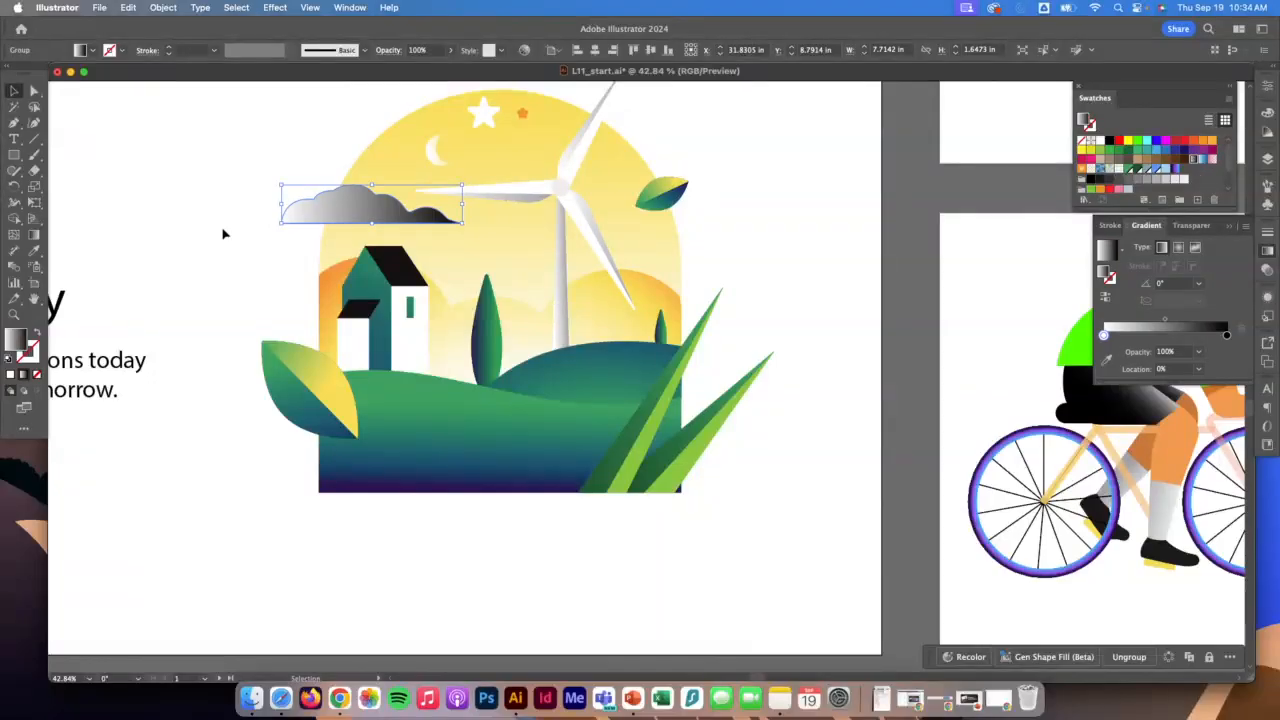
Step: Rotate the cloud's gradient to about 92.6° with black at its top, and position the white stop at about 30%
{"action": "left_click", "coordinate": [34, 237]}
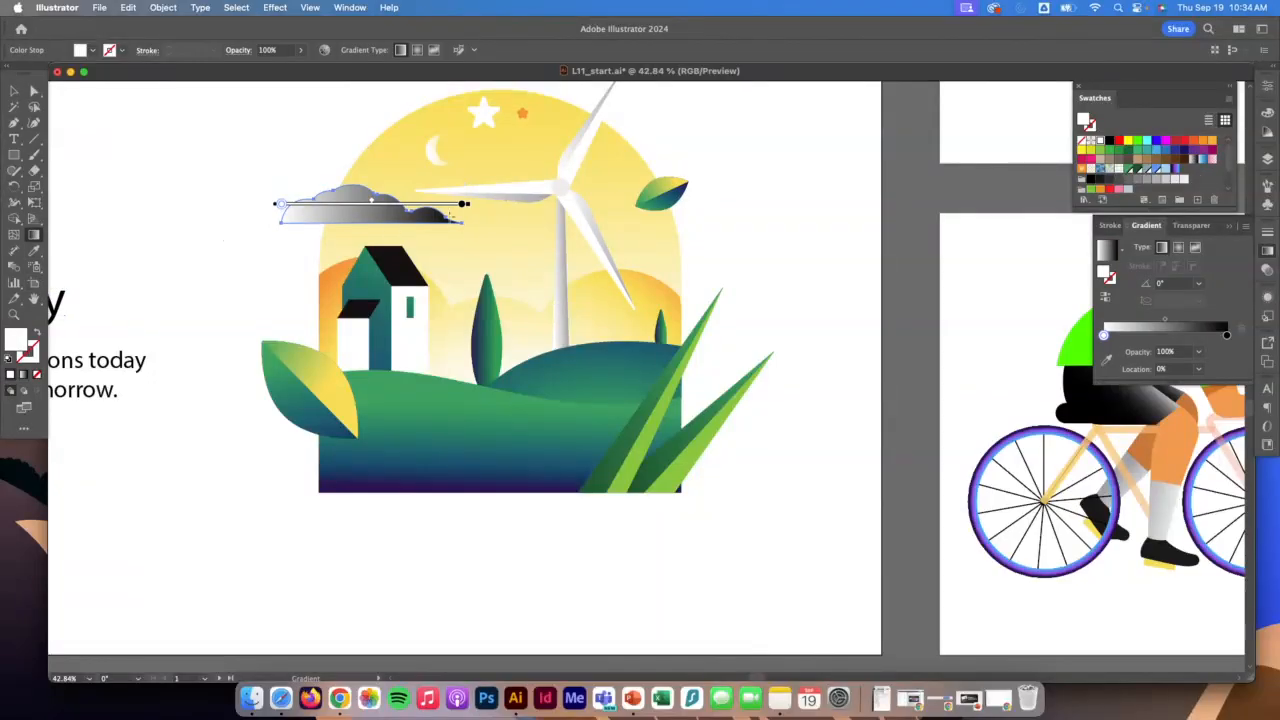
{"action": "left_click_drag", "start_coordinate": [275, 207], "coordinate": [335, 204]}
{"action": "mouse_move", "coordinate": [475, 204]}
{"action": "left_mouse_down"}
{"action": "mouse_move", "coordinate": [290, 110]}
{"action": "mouse_move", "coordinate": [279, 122]}
{"action": "left_mouse_up"}
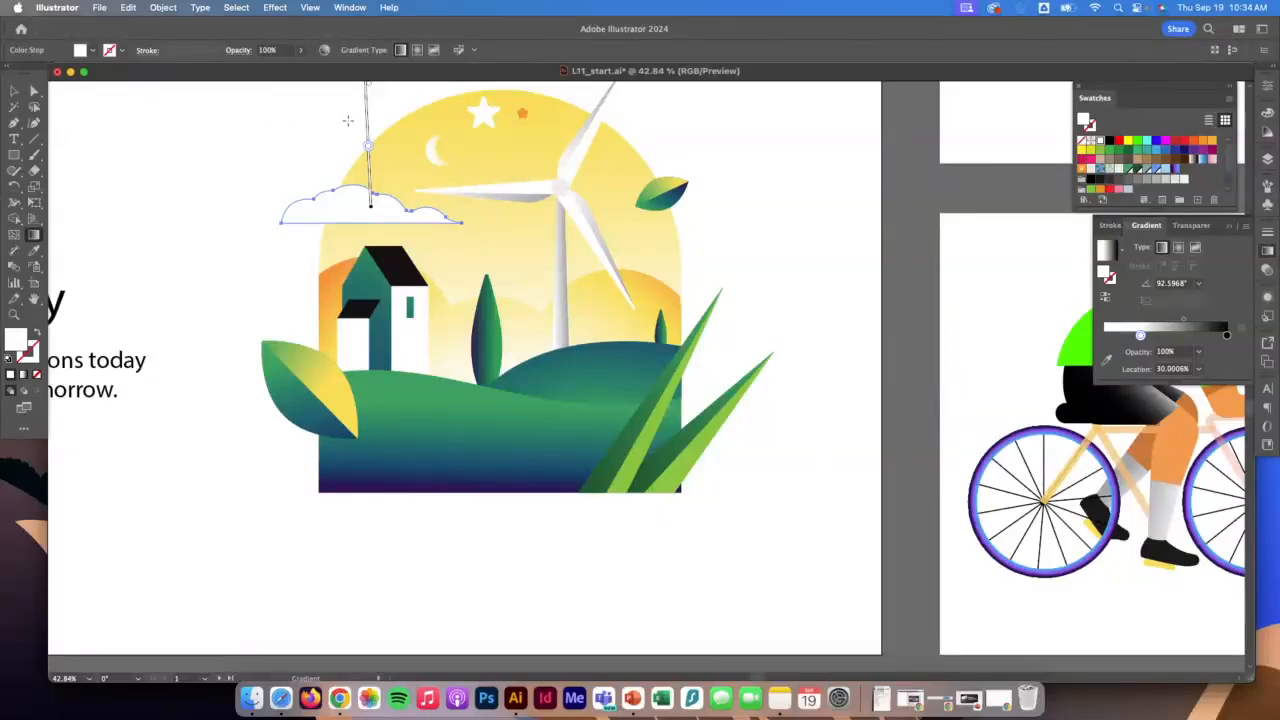
{"action": "left_click_drag", "start_coordinate": [365, 120], "coordinate": [363, 265]}
{"action": "mouse_move", "coordinate": [369, 153]}
{"action": "left_mouse_down"}
{"action": "mouse_move", "coordinate": [373, 271]}
{"action": "mouse_move", "coordinate": [353, 190]}
{"action": "mouse_move", "coordinate": [370, 195]}
{"action": "left_mouse_up"}
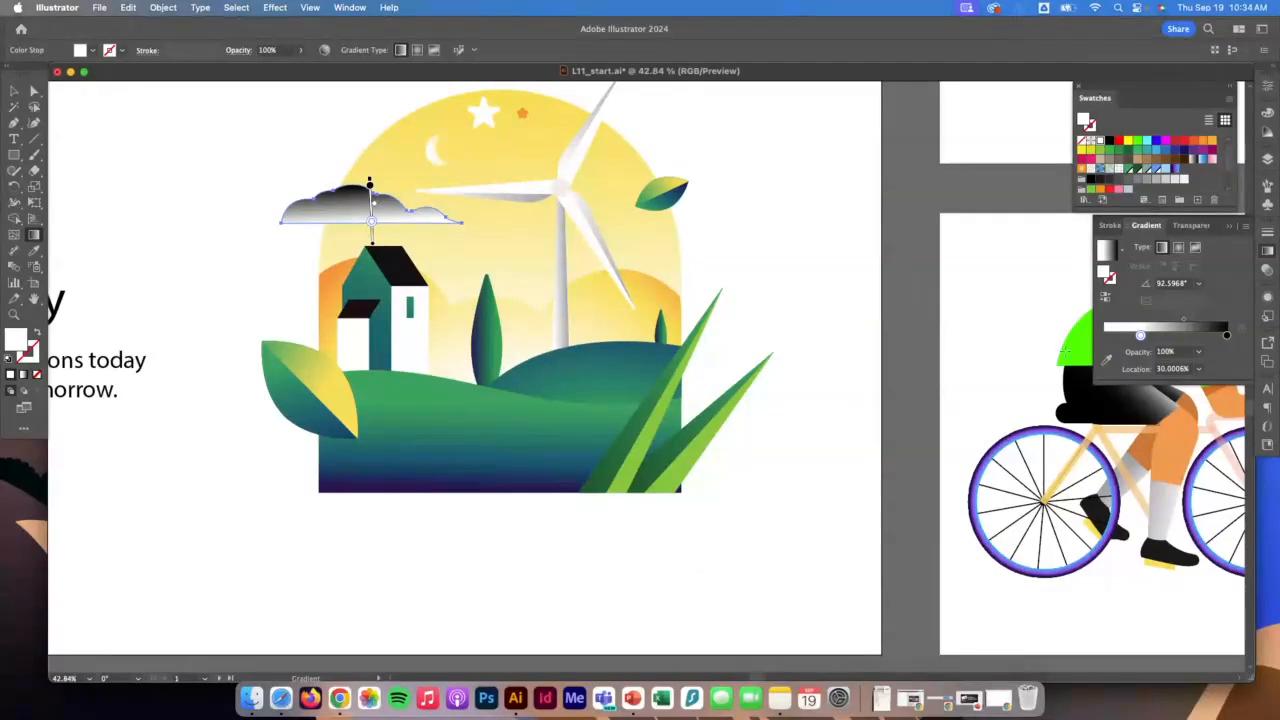
Step: Recolor the cloud gradient's black stop yellow, set its white stop to 0% opacity, and deselect the cloud
{"action": "left_click", "coordinate": [1227, 336]}
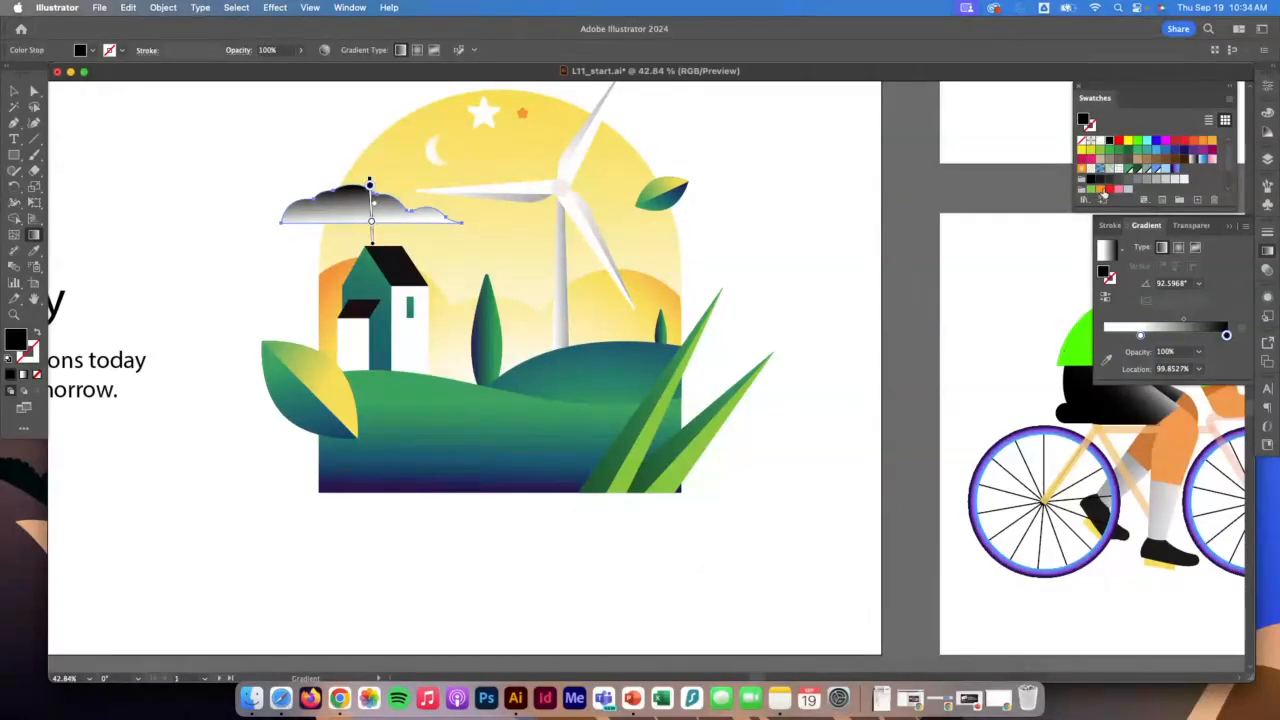
{"action": "scroll", "coordinate": [1155, 188], "scroll_direction": "down", "scroll_amount": 3}
{"action": "left_click", "coordinate": [1099, 186]}
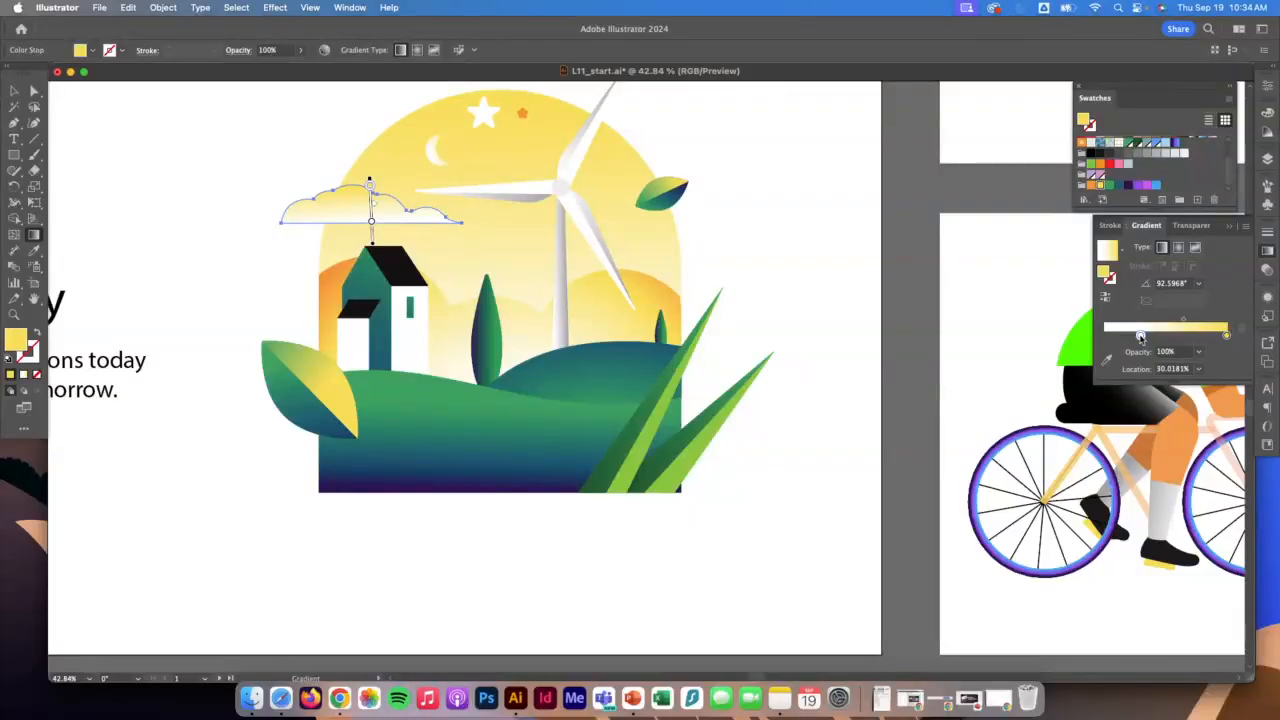
{"action": "left_click", "coordinate": [1140, 336]}
{"action": "left_click", "coordinate": [1198, 352]}
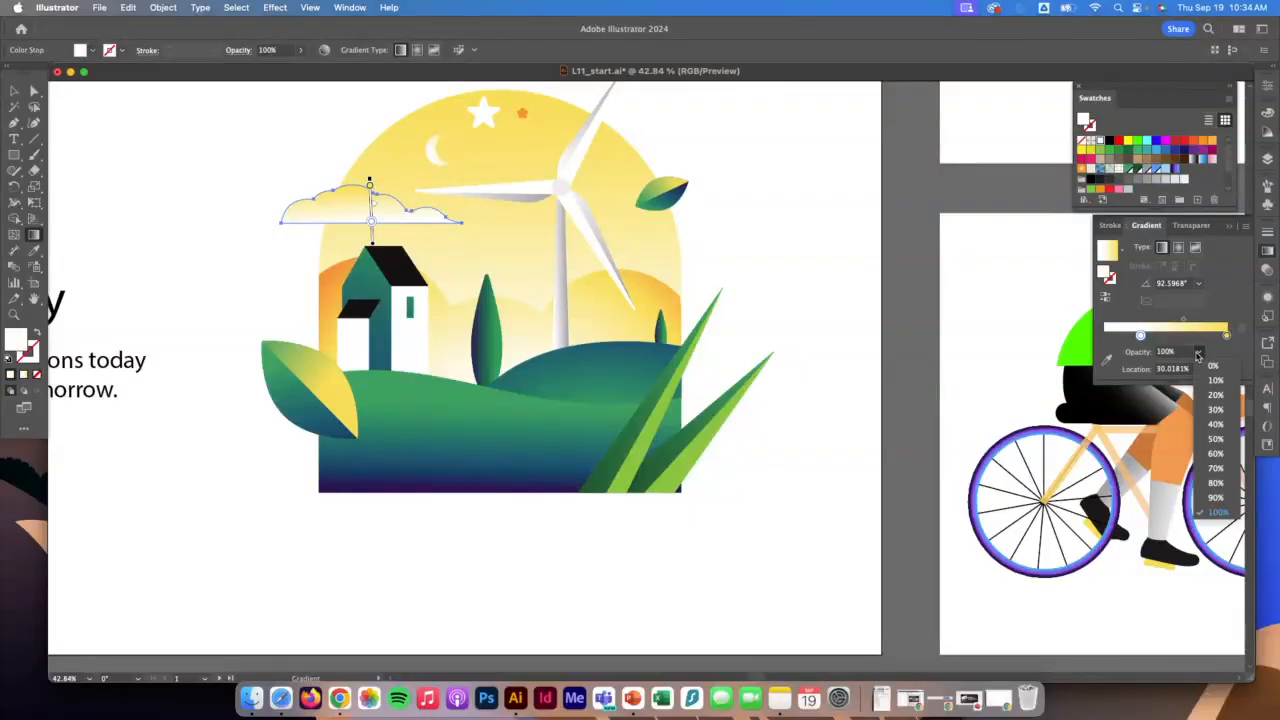
{"action": "left_click", "coordinate": [1214, 367]}
{"action": "key", "text": "v"}
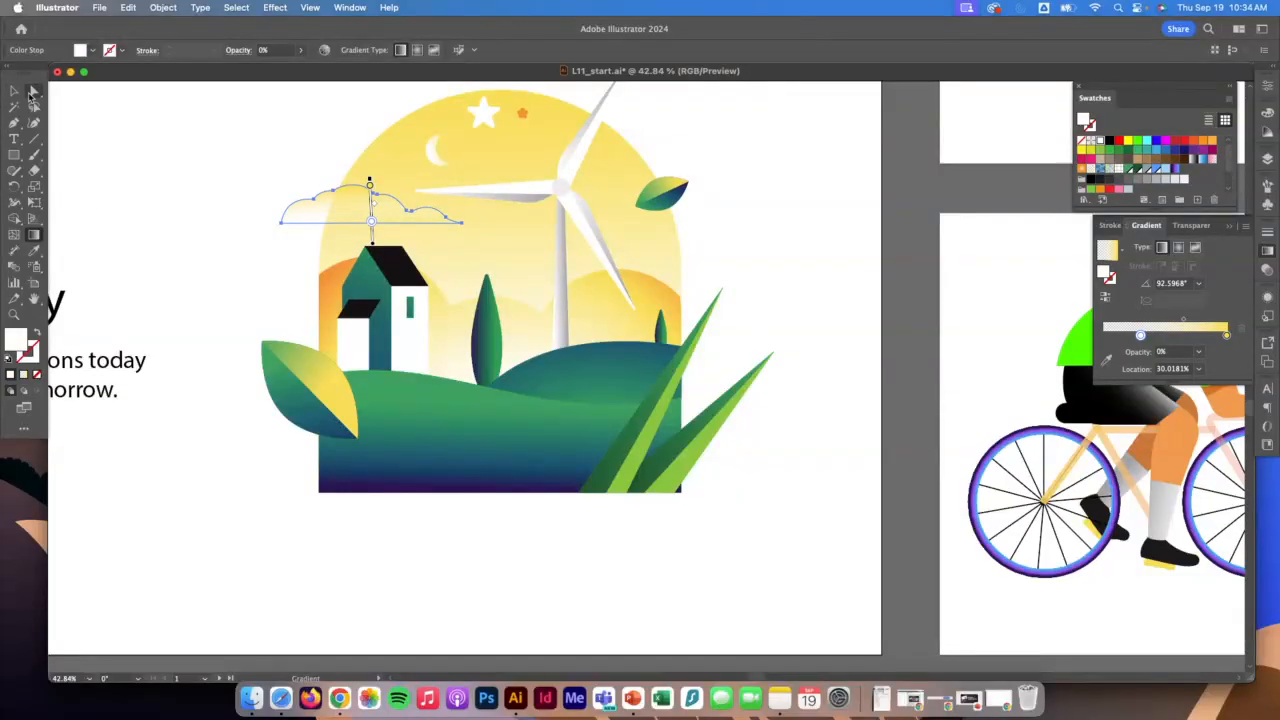
{"action": "left_click", "coordinate": [94, 202]}
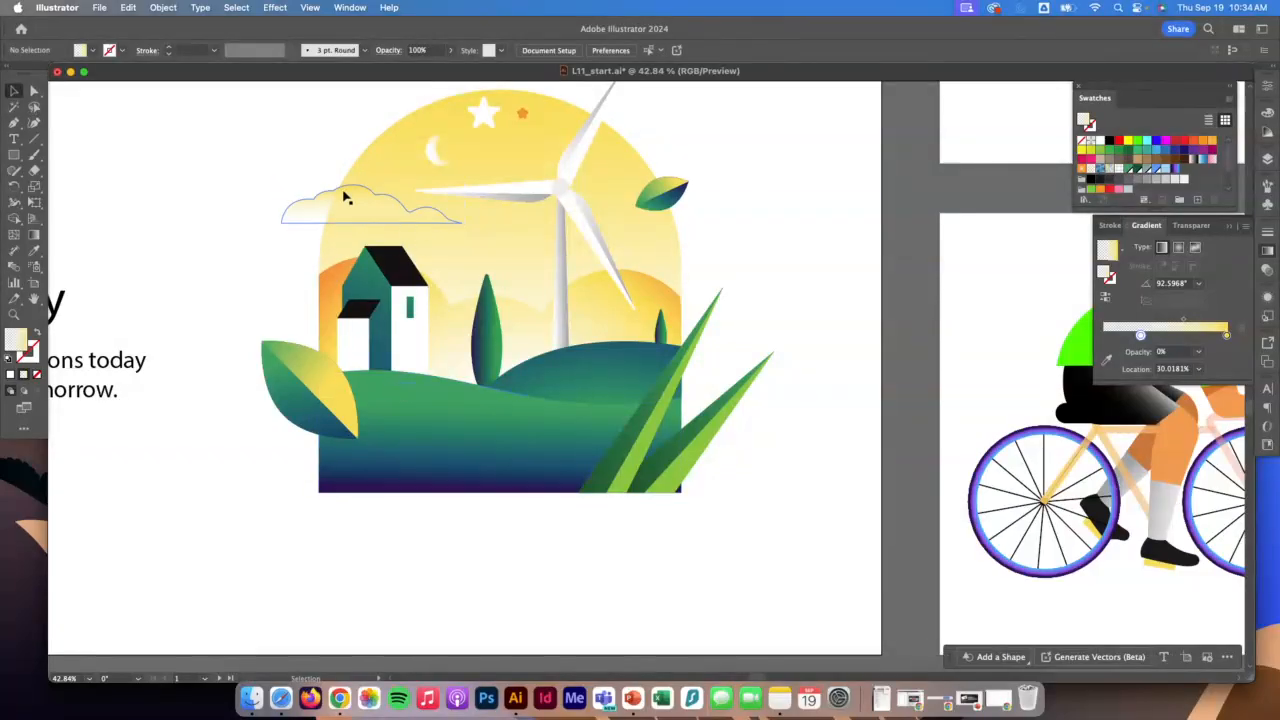
Step: Move the cloud down over the scene's left edge and place a copy of it across the right edge
{"action": "left_click_drag", "start_coordinate": [343, 194], "coordinate": [290, 212]}
{"action": "key", "text": "a"}
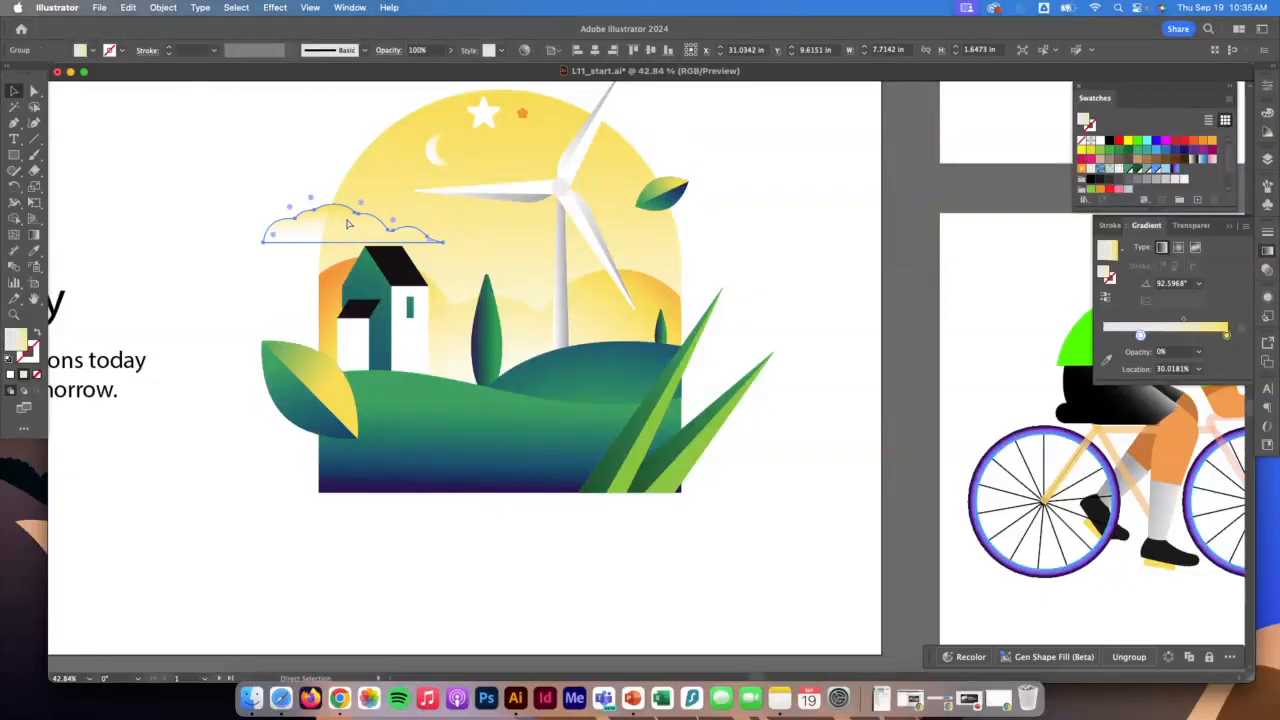
{"action": "left_click_drag", "start_coordinate": [623, 371], "coordinate": [735, 242]}
{"action": "left_click", "coordinate": [810, 324]}
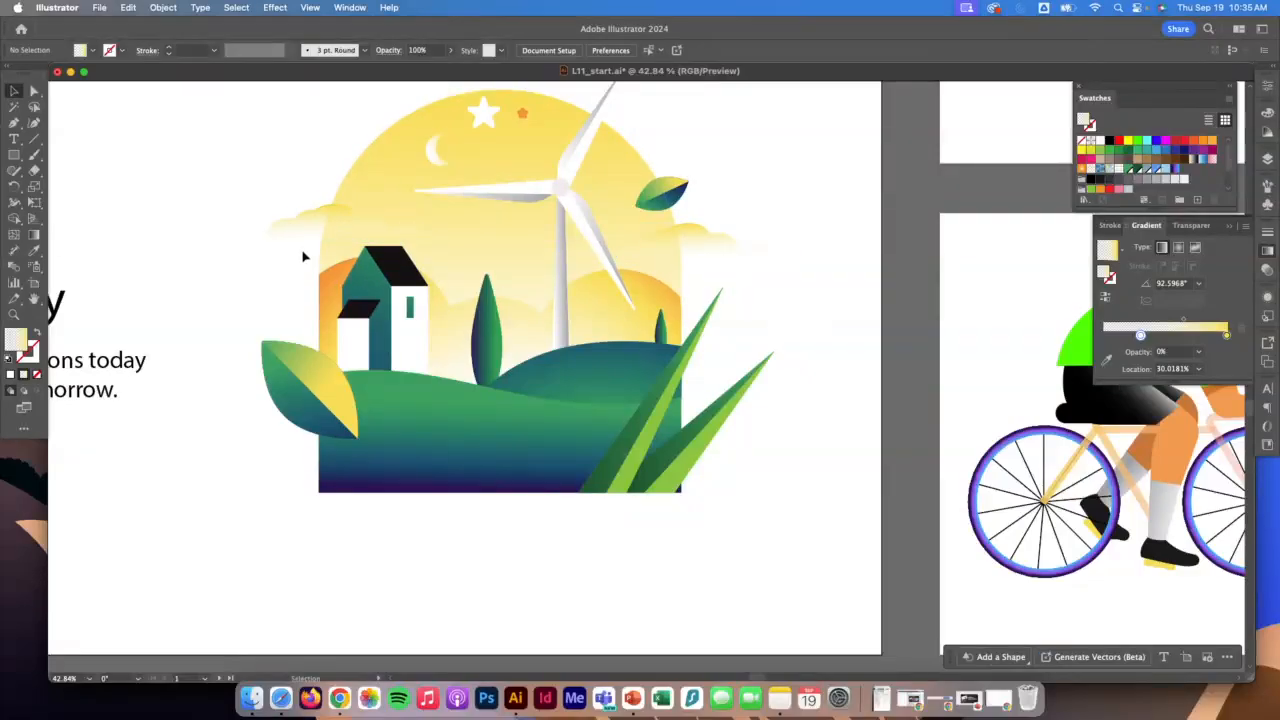
Step: Adjust the left cloud's gradient, placing the transparent stop at about 5% and the yellow stop at about 87%, and deselect it
{"action": "left_click", "coordinate": [338, 230]}
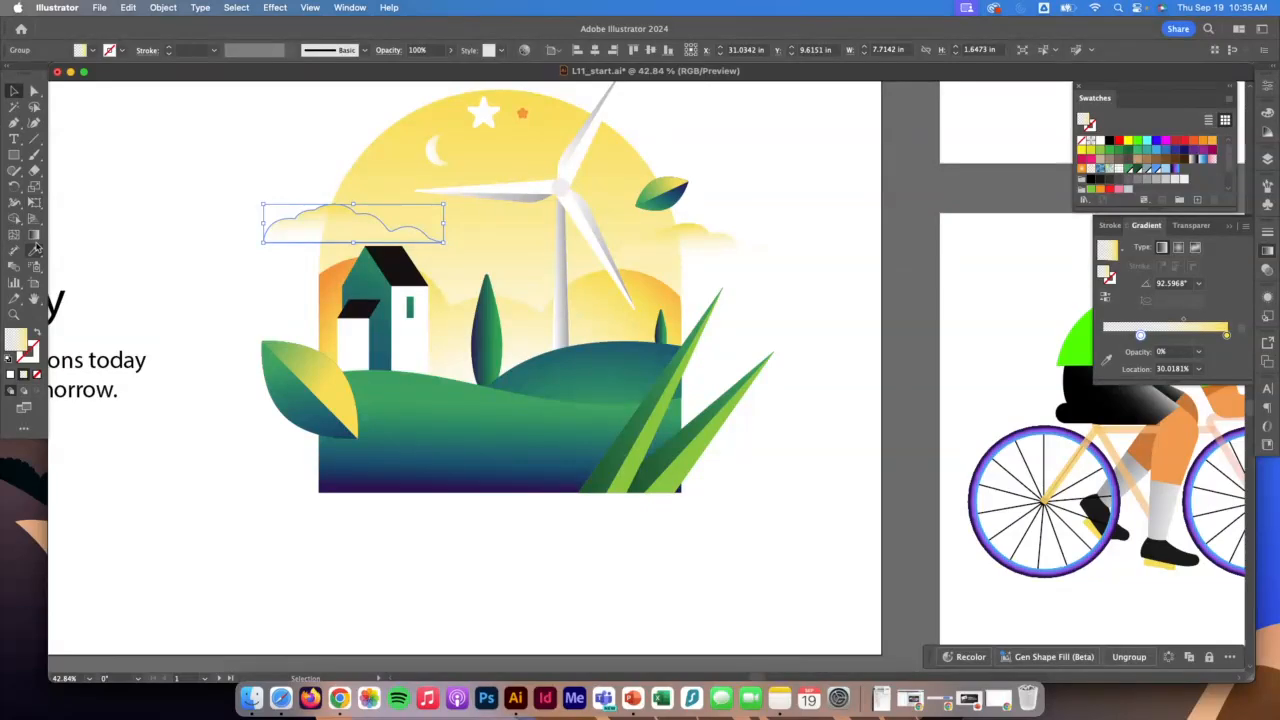
{"action": "left_click", "coordinate": [34, 236]}
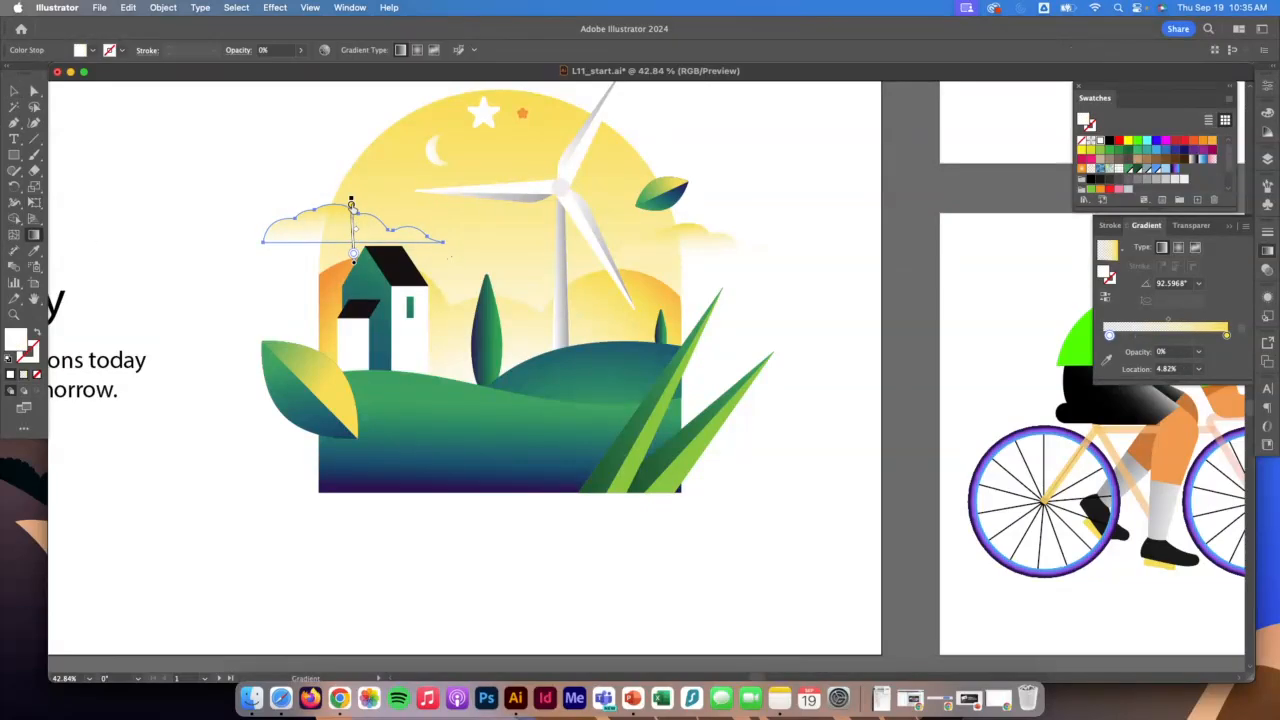
{"action": "left_click", "coordinate": [352, 207]}
{"action": "left_click_drag", "start_coordinate": [352, 212], "coordinate": [352, 216]}
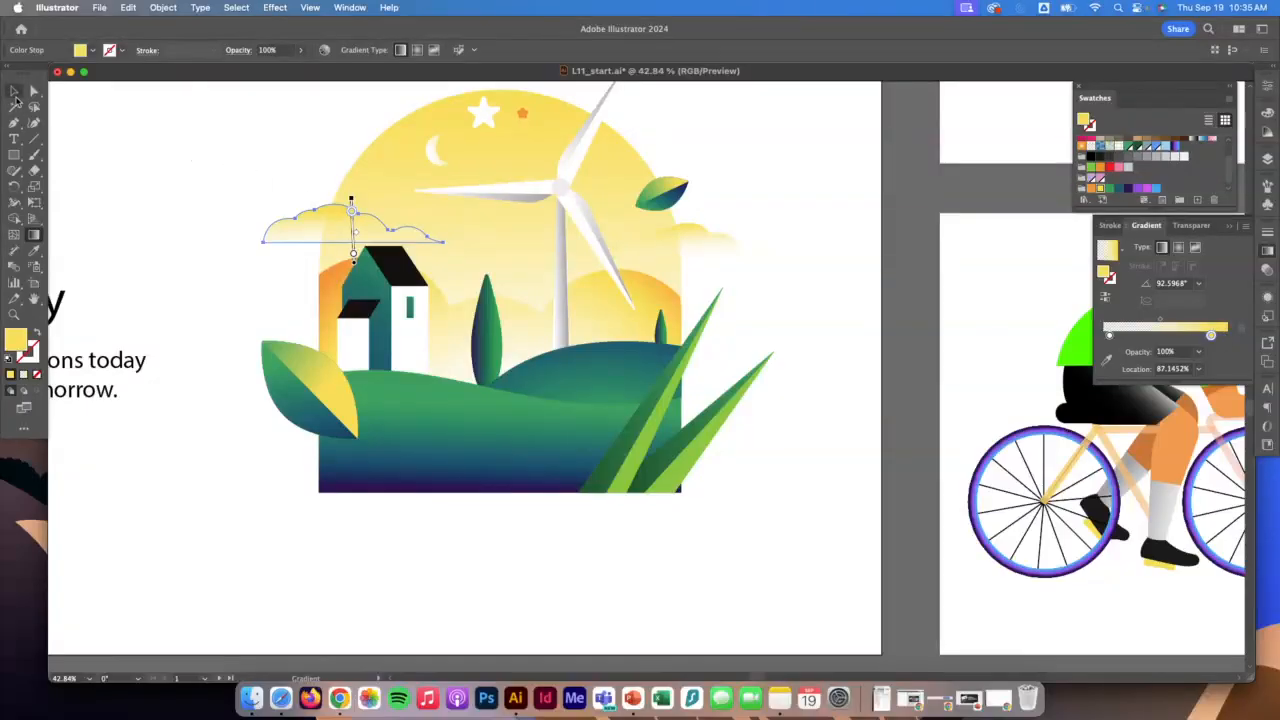
{"action": "left_click", "coordinate": [14, 91]}
{"action": "left_click", "coordinate": [166, 137]}
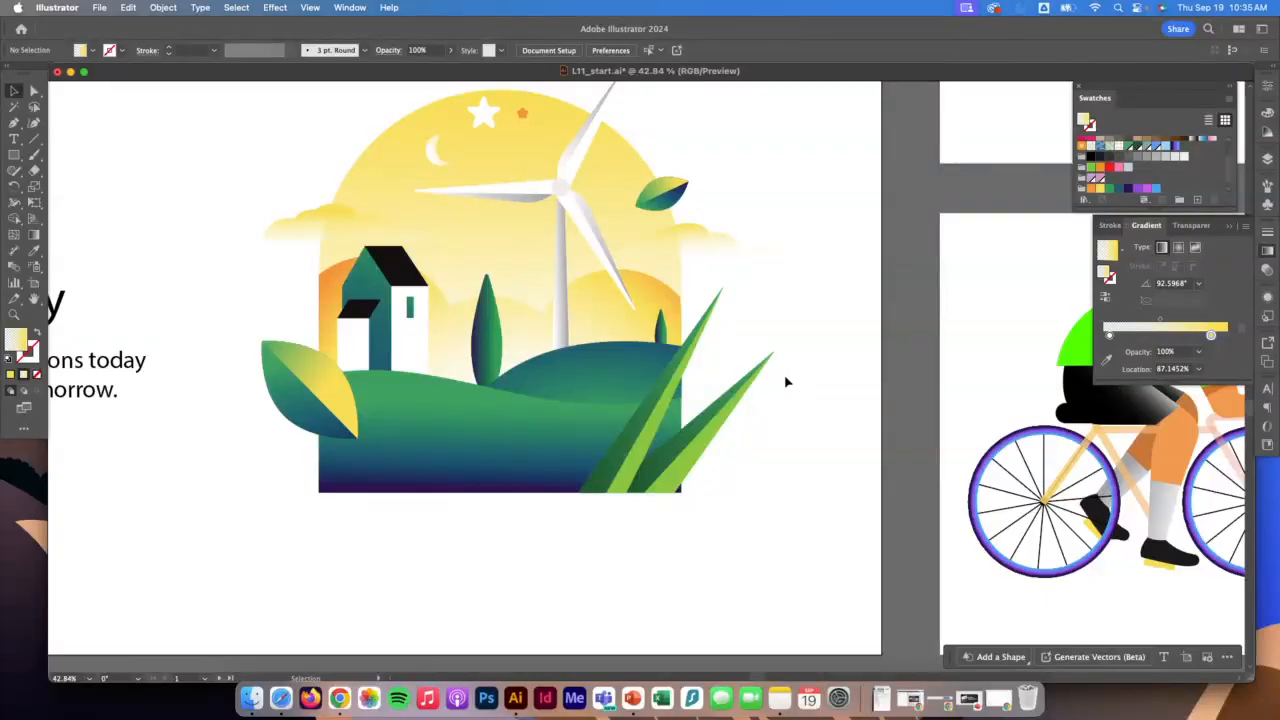
Step: Fill the cyclist's green jersey with purple and convert the fill to a freeform gradient using points
{"action": "scroll", "coordinate": [862, 388], "scroll_direction": "right", "scroll_amount": 10}
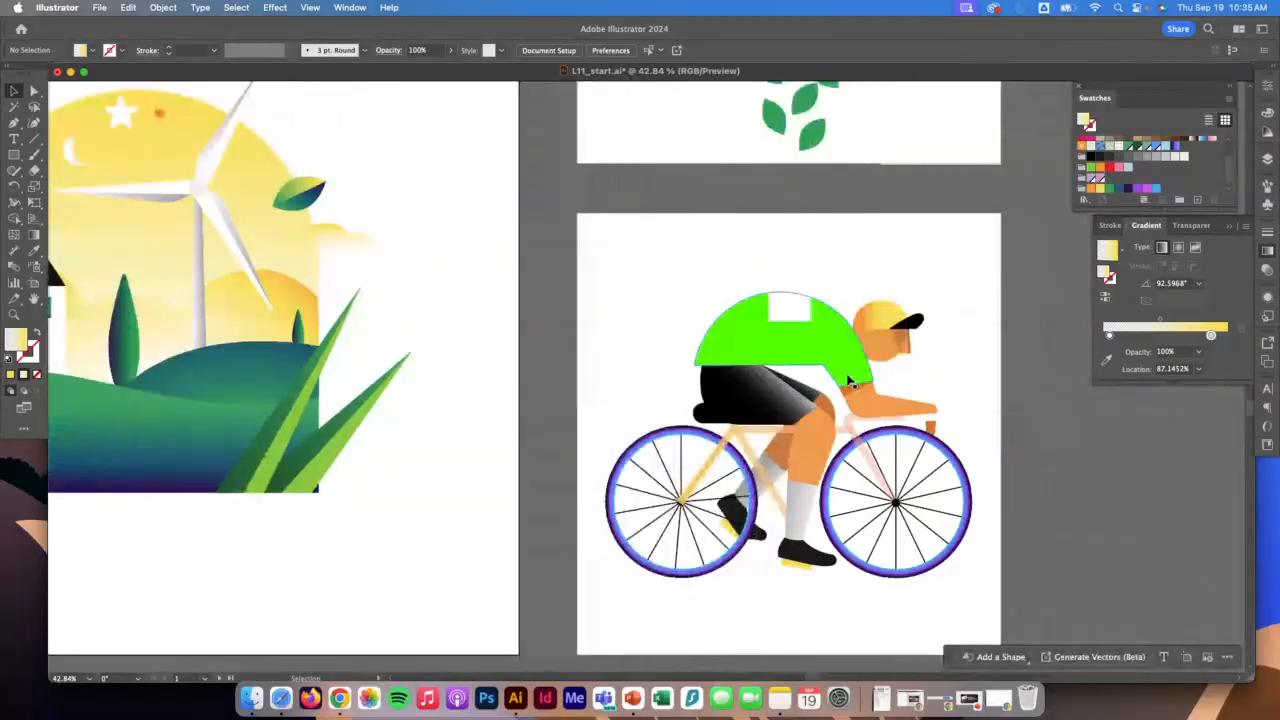
{"action": "scroll", "coordinate": [848, 380], "scroll_direction": "right", "scroll_amount": 3}
{"action": "left_click", "coordinate": [741, 356]}
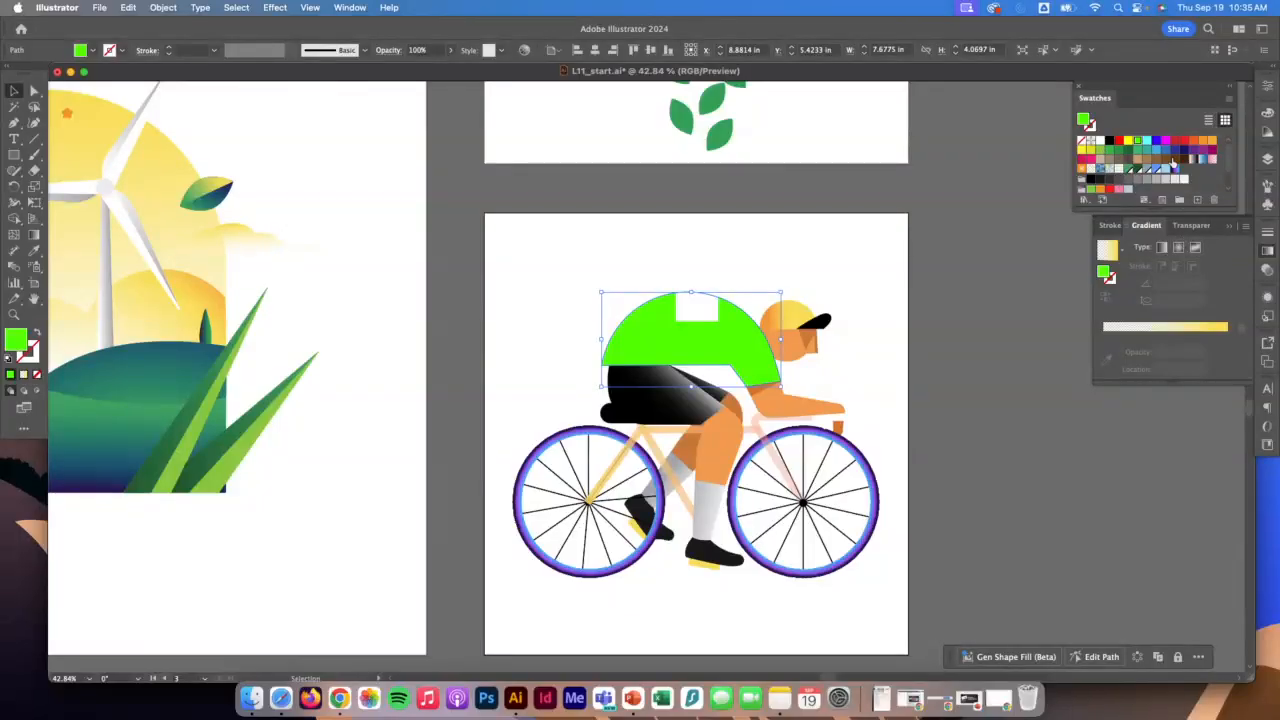
{"action": "scroll", "coordinate": [1163, 172], "scroll_direction": "down", "scroll_amount": 2}
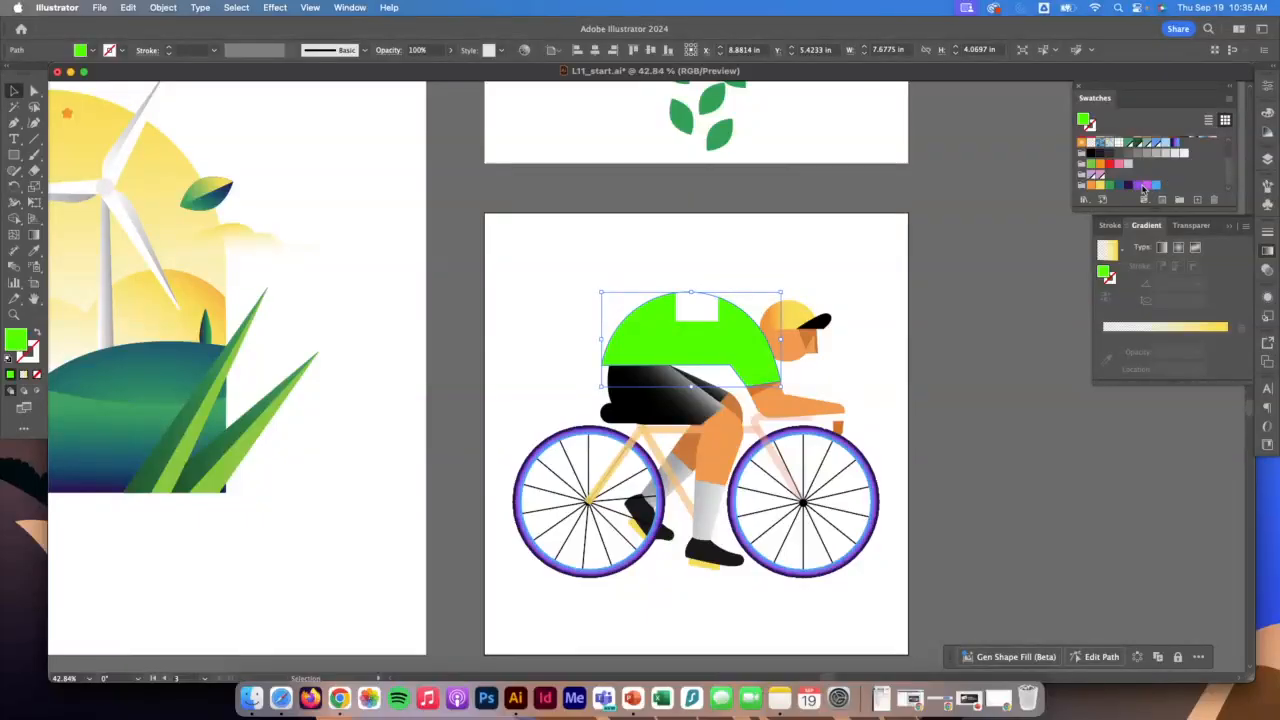
{"action": "left_click", "coordinate": [1138, 186]}
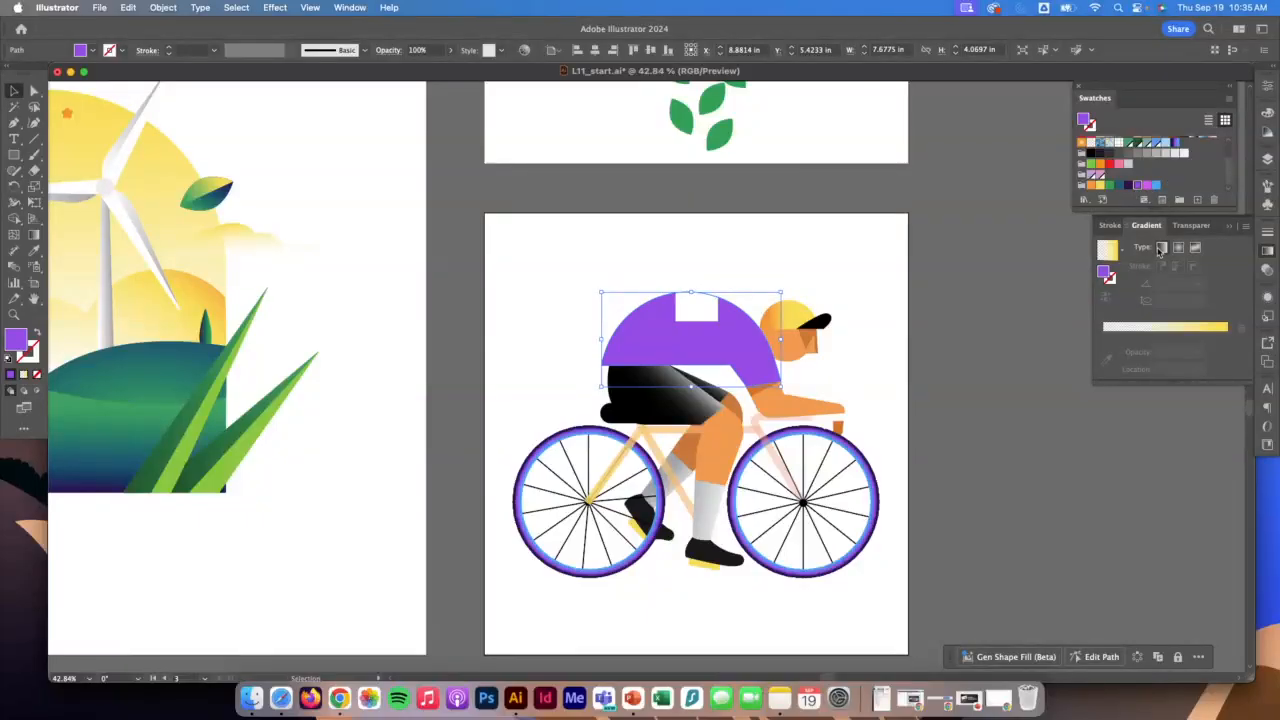
{"action": "left_click", "coordinate": [1196, 250]}
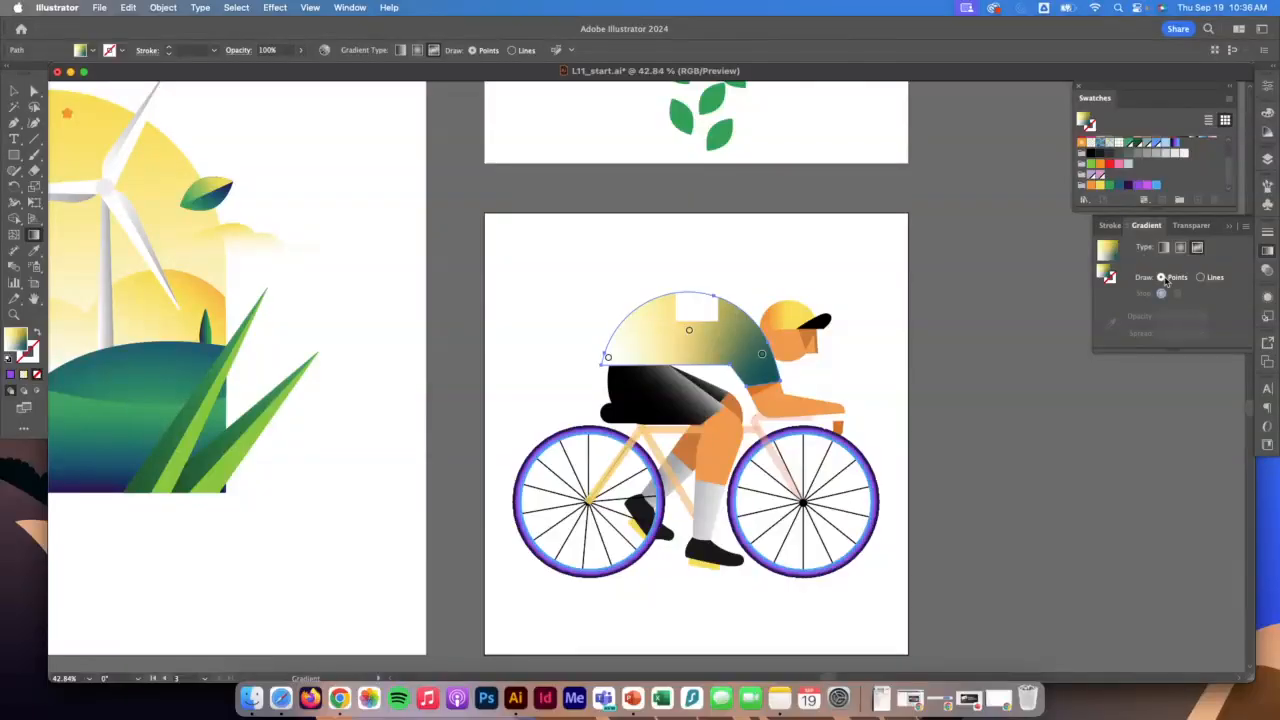
Step: Reposition the jersey's back and sleeve color points, add a point near the shoulder, and recolor the sleeve point magenta
{"action": "left_click_drag", "start_coordinate": [689, 329], "coordinate": [659, 320]}
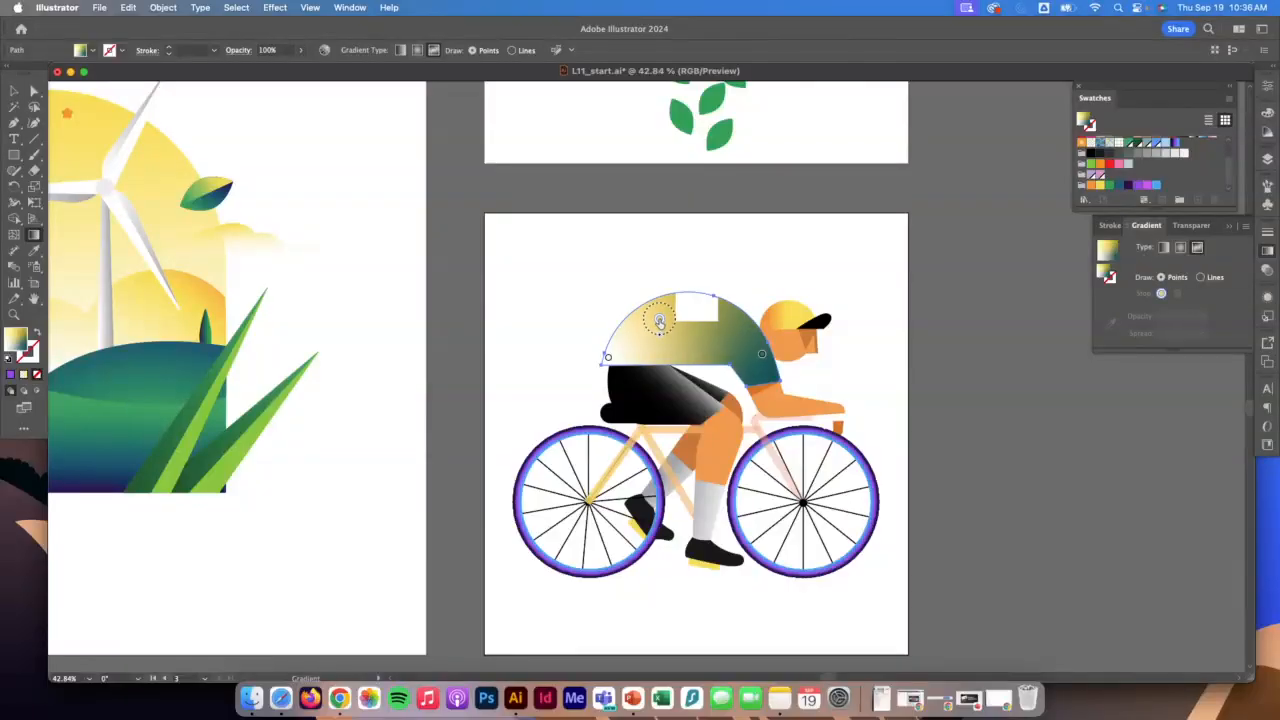
{"action": "mouse_move", "coordinate": [761, 353]}
{"action": "left_mouse_down"}
{"action": "mouse_move", "coordinate": [723, 333]}
{"action": "mouse_move", "coordinate": [643, 342]}
{"action": "mouse_move", "coordinate": [762, 363]}
{"action": "left_mouse_up"}
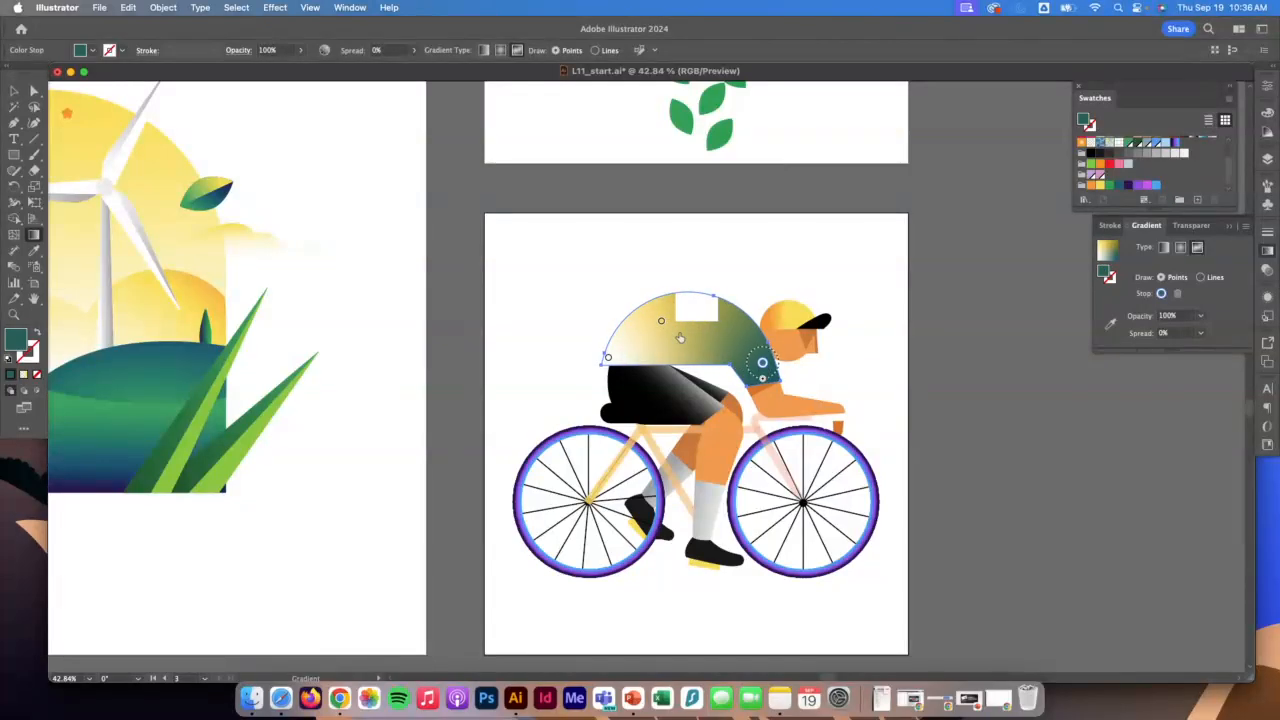
{"action": "left_click", "coordinate": [722, 330]}
{"action": "left_click", "coordinate": [762, 363]}
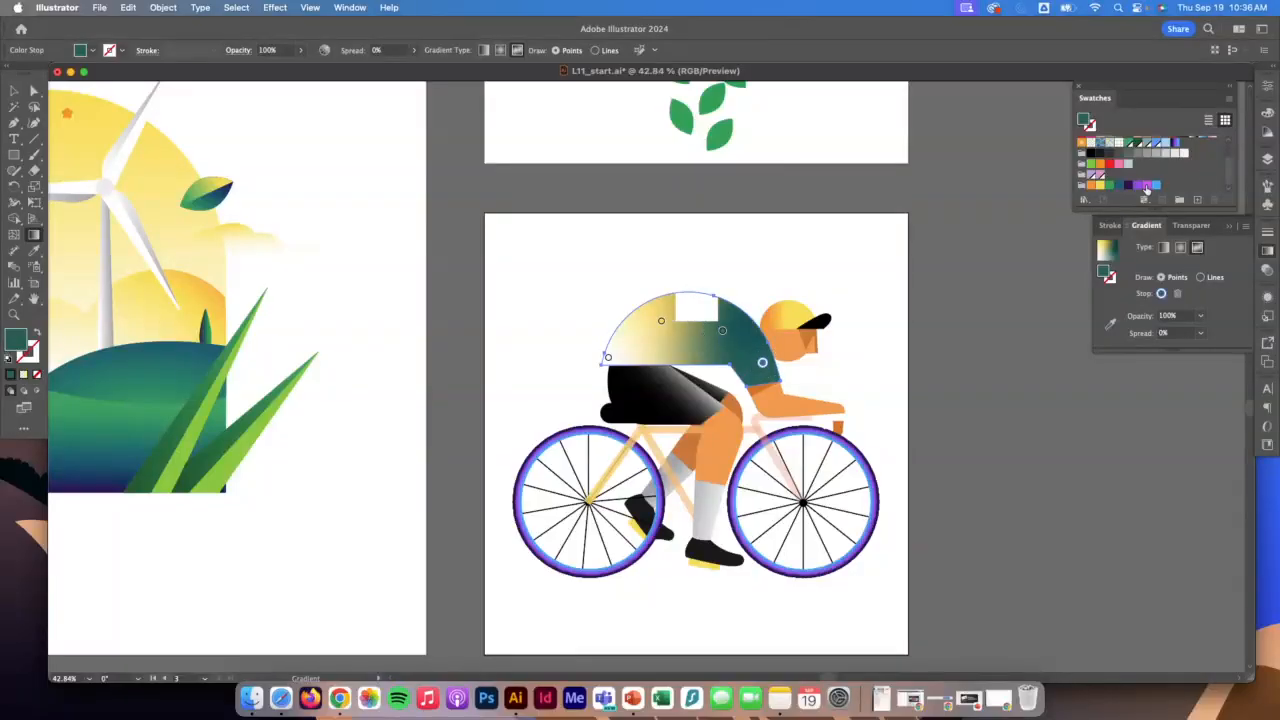
{"action": "left_click", "coordinate": [1147, 186]}
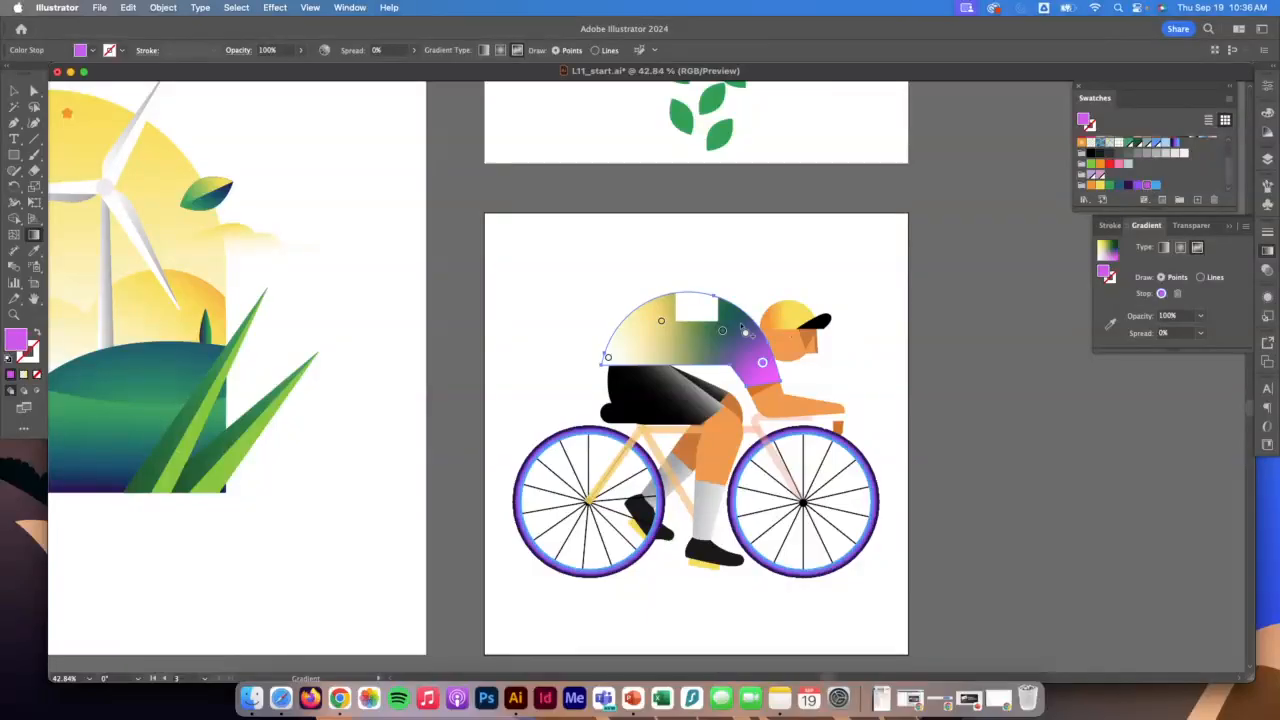
Step: Move the jersey's yellow color point onto the white number patch and add a light blue point on the back
{"action": "left_click", "coordinate": [660, 325]}
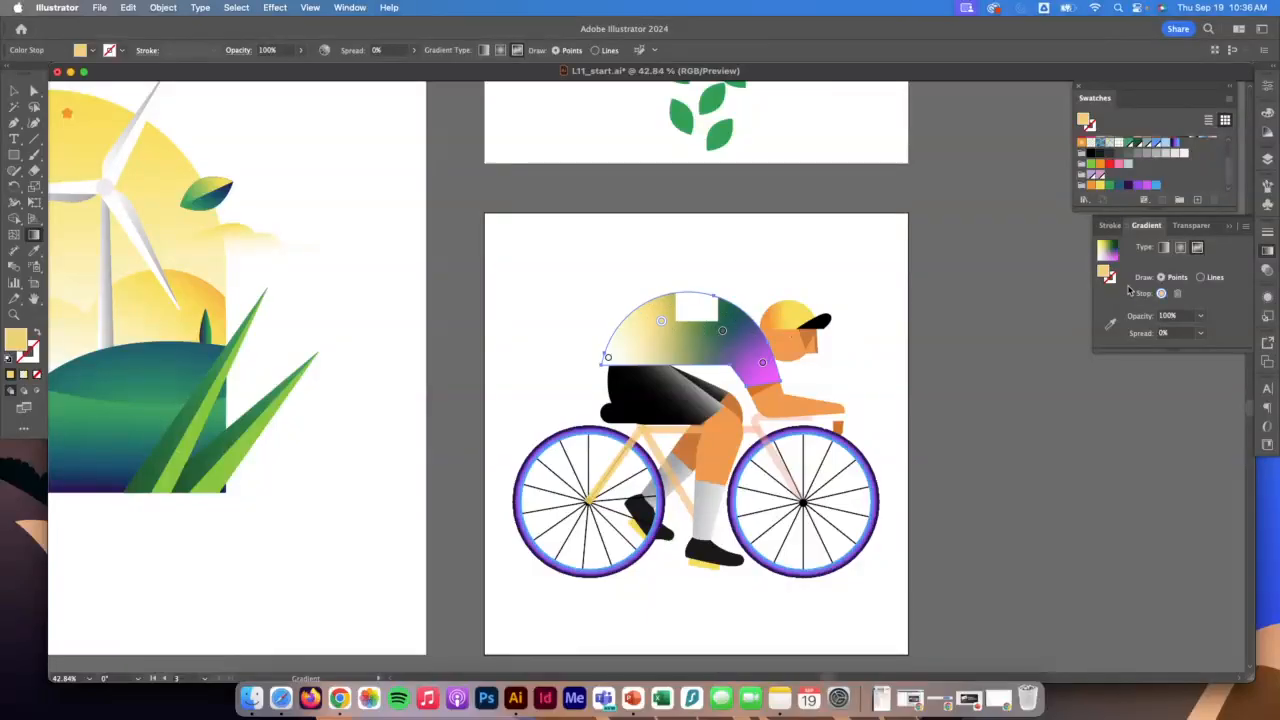
{"action": "left_click_drag", "start_coordinate": [661, 322], "coordinate": [700, 310]}
{"action": "left_click", "coordinate": [657, 338]}
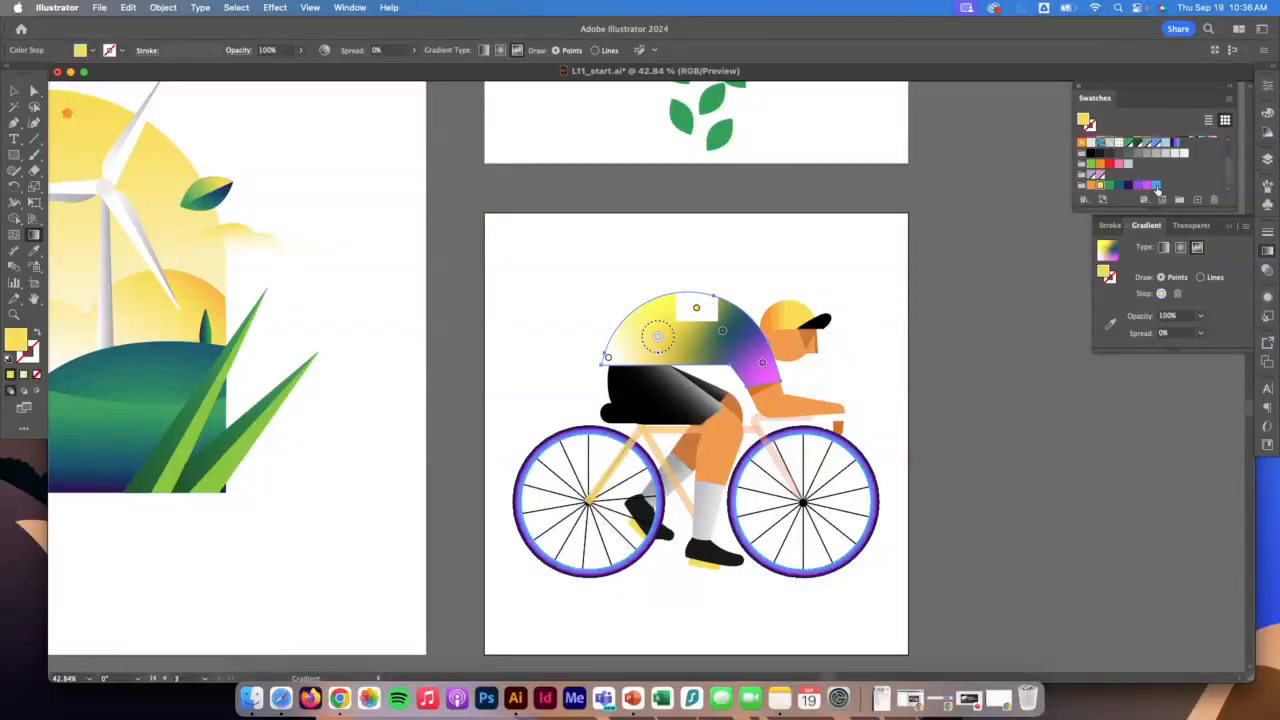
{"action": "left_click", "coordinate": [1156, 186]}
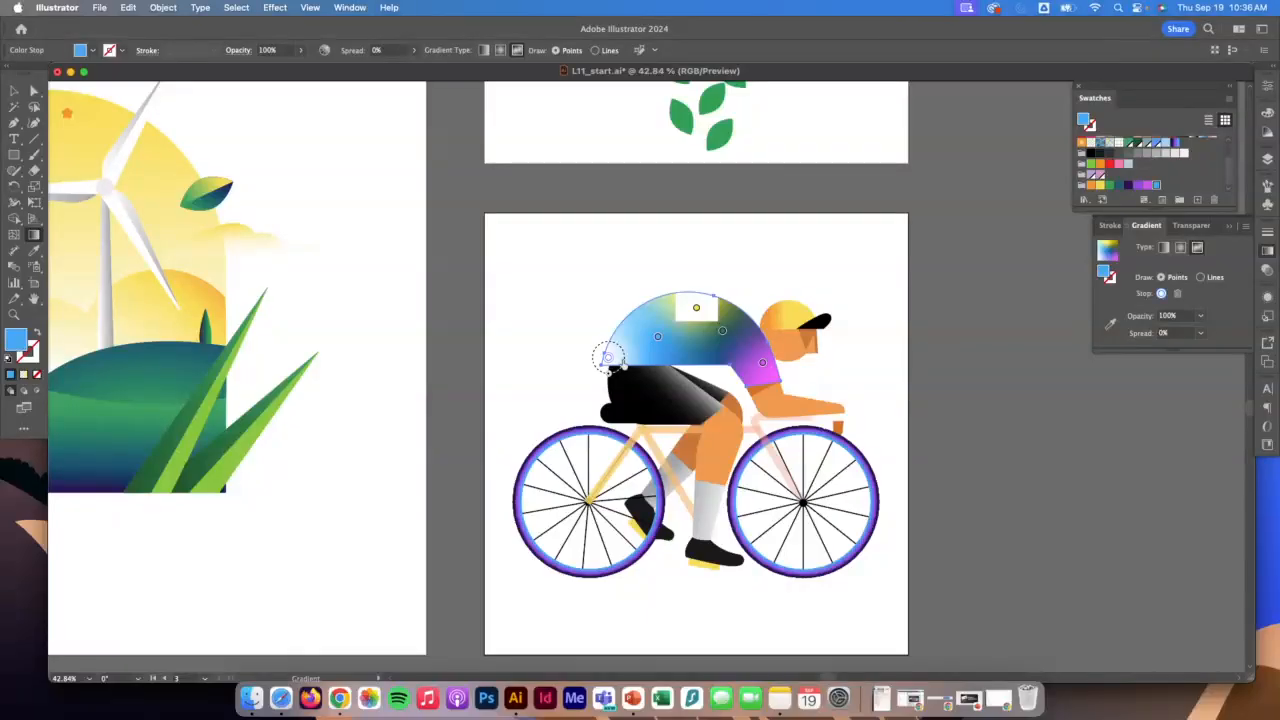
Step: Recolor the jersey's rear lower point dark purple and shift both it and the light blue point toward the front
{"action": "left_click", "coordinate": [607, 357]}
{"action": "left_click", "coordinate": [1128, 186]}
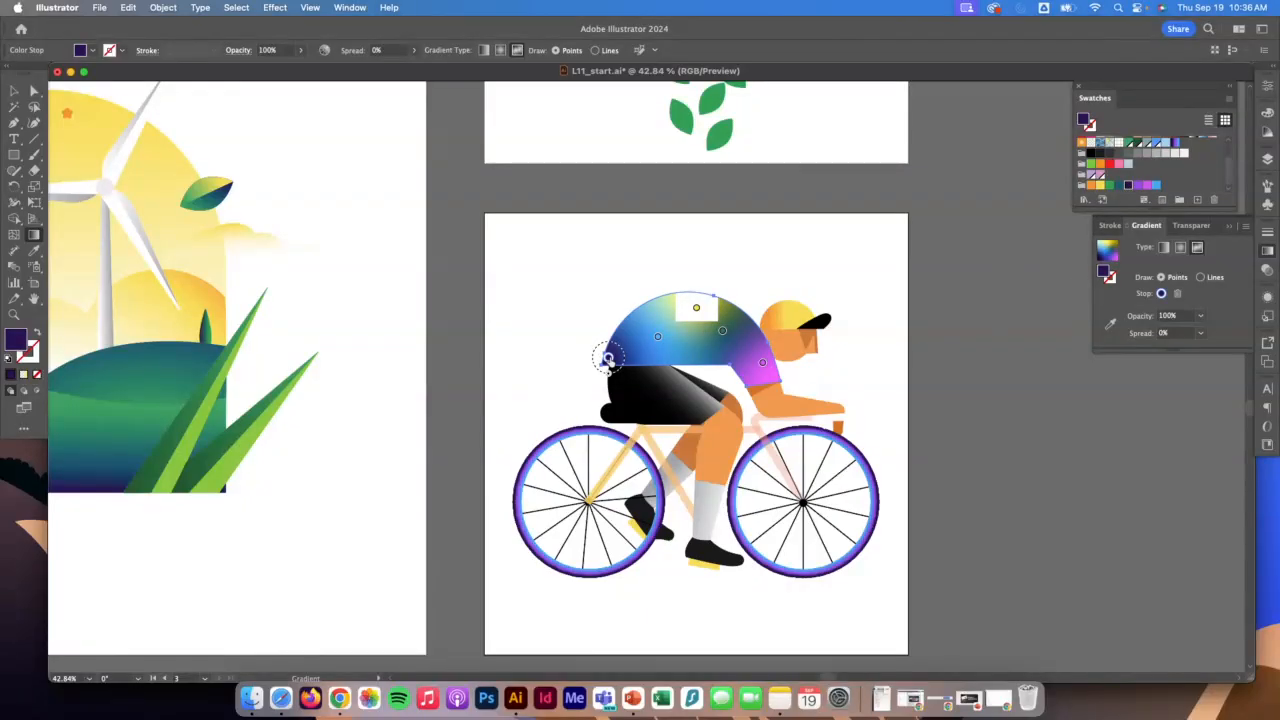
{"action": "left_click_drag", "start_coordinate": [607, 357], "coordinate": [671, 347]}
Step: Add an orange color point to the jersey's upper back, just behind the white number patch
{"action": "left_click", "coordinate": [646, 313]}
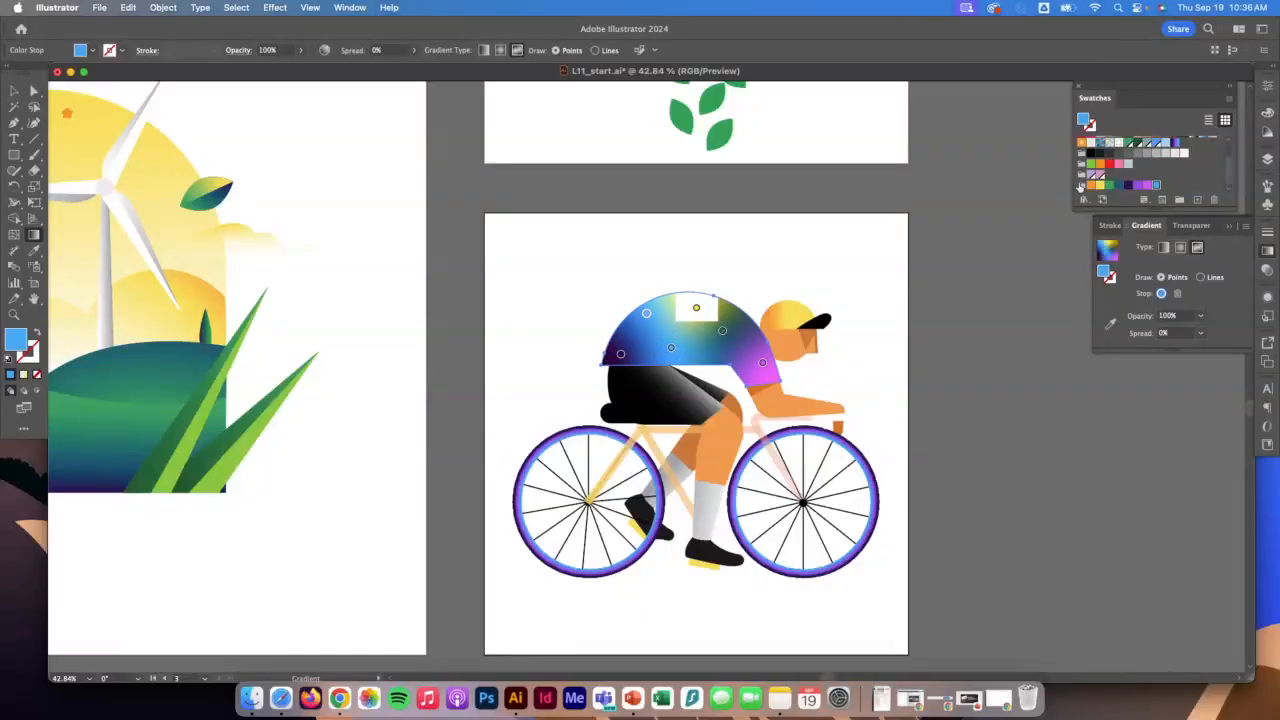
{"action": "left_click", "coordinate": [1091, 185]}
{"action": "left_click_drag", "start_coordinate": [647, 314], "coordinate": [653, 313]}
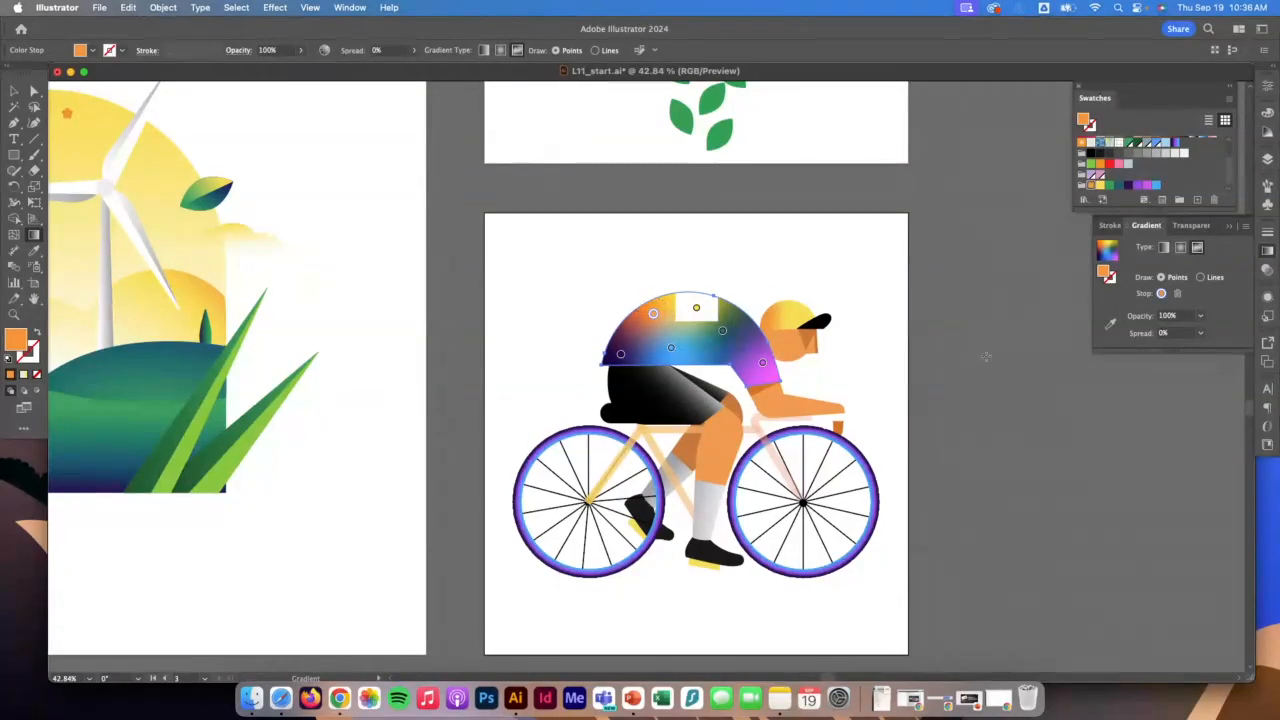
Step: Shift the jersey's light blue color point slightly toward the lower edge and the dark green point toward the shoulder
{"action": "left_click_drag", "start_coordinate": [671, 348], "coordinate": [679, 374]}
{"action": "left_click", "coordinate": [722, 331]}
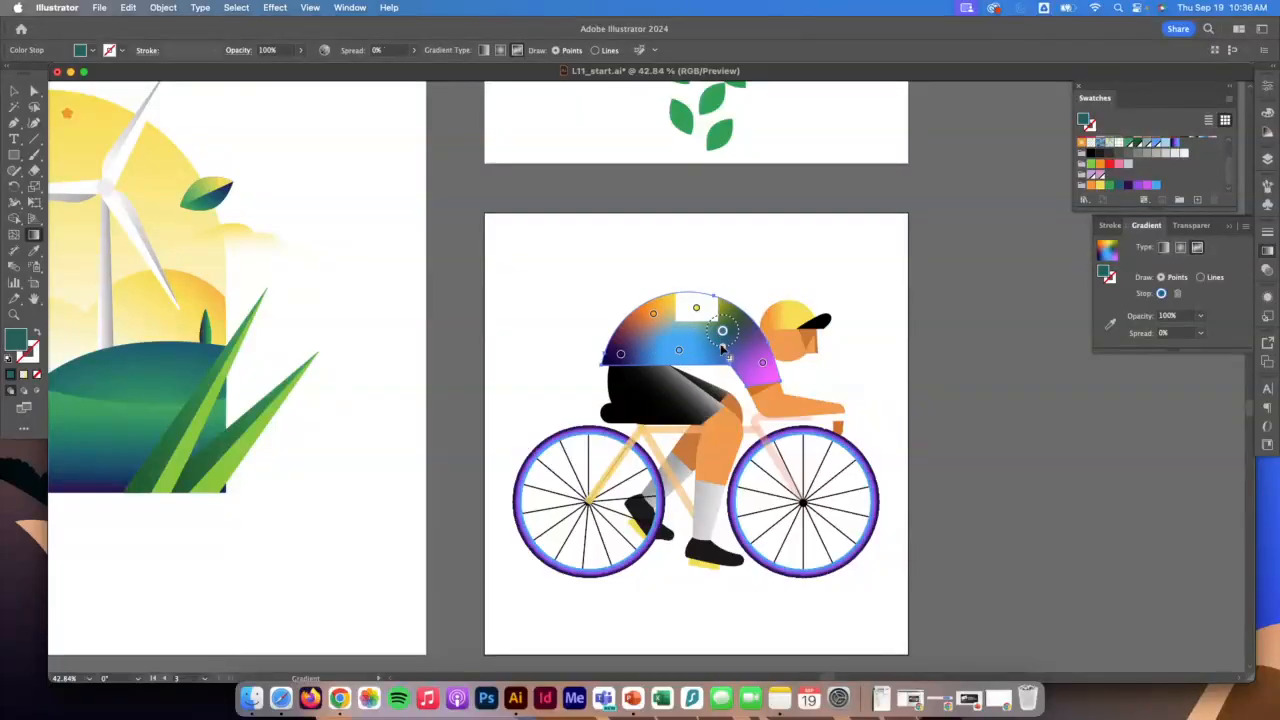
{"action": "left_click_drag", "start_coordinate": [722, 348], "coordinate": [672, 328]}
Step: Set the spread of the jersey's yellow color point to 72% and deselect the jersey
{"action": "left_click", "coordinate": [696, 307]}
{"action": "mouse_move", "coordinate": [695, 308]}
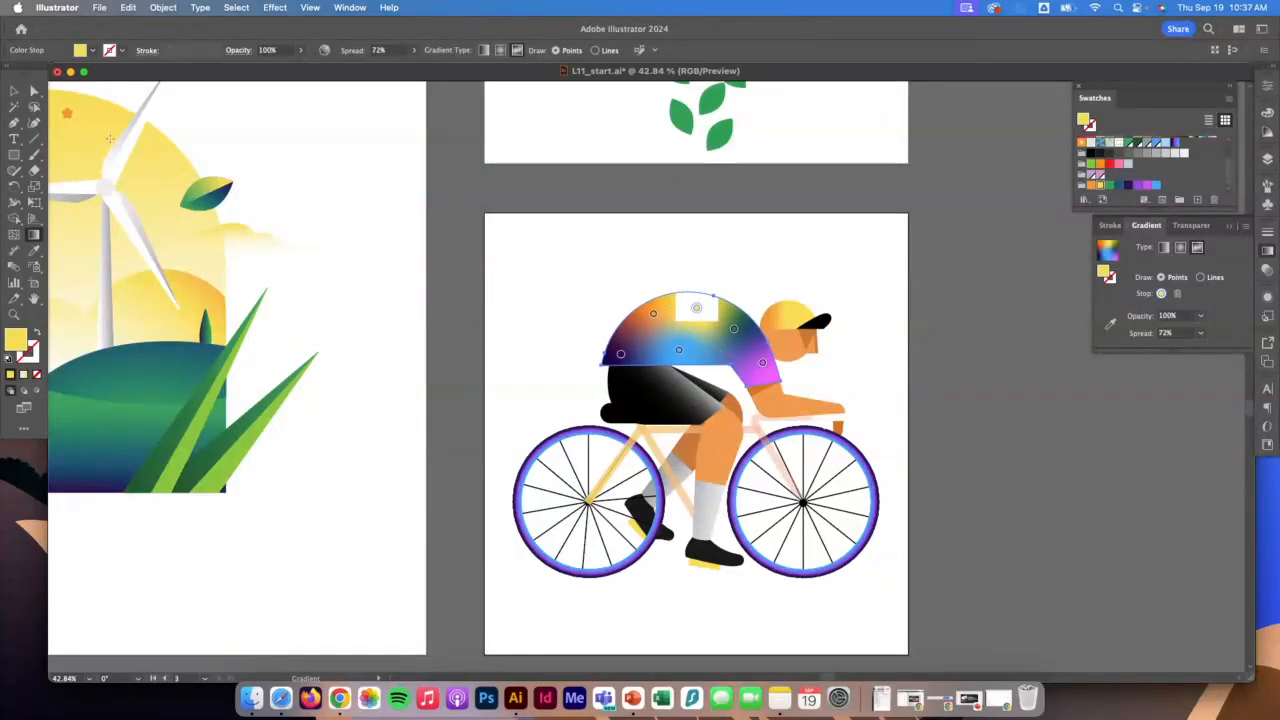
{"action": "left_click", "coordinate": [14, 90]}
{"action": "left_click", "coordinate": [508, 287]}
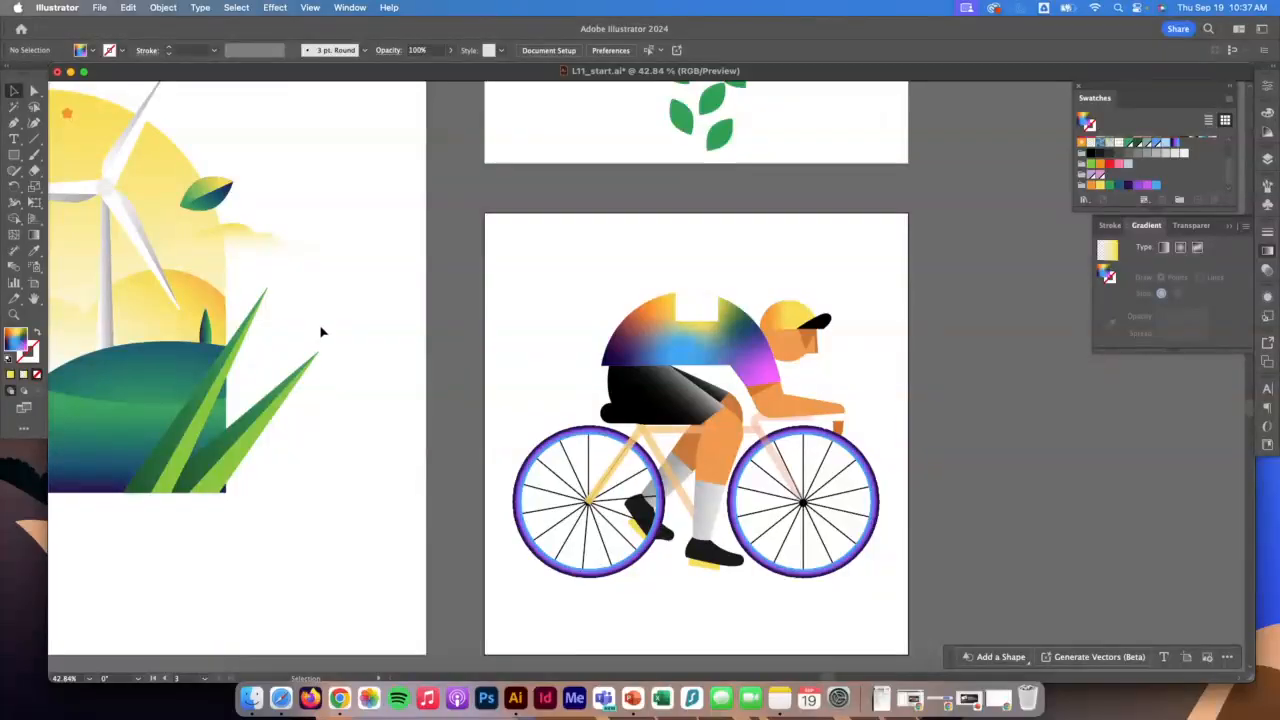
Step: Make a blend between the tall tree beside the house and the small tree on the far hill
{"action": "scroll", "coordinate": [322, 332], "scroll_direction": "up", "scroll_amount": 3}
{"action": "scroll", "coordinate": [325, 330], "scroll_direction": "left", "scroll_amount": 5}
{"action": "scroll", "coordinate": [325, 330], "scroll_direction": "up", "scroll_amount": 2}
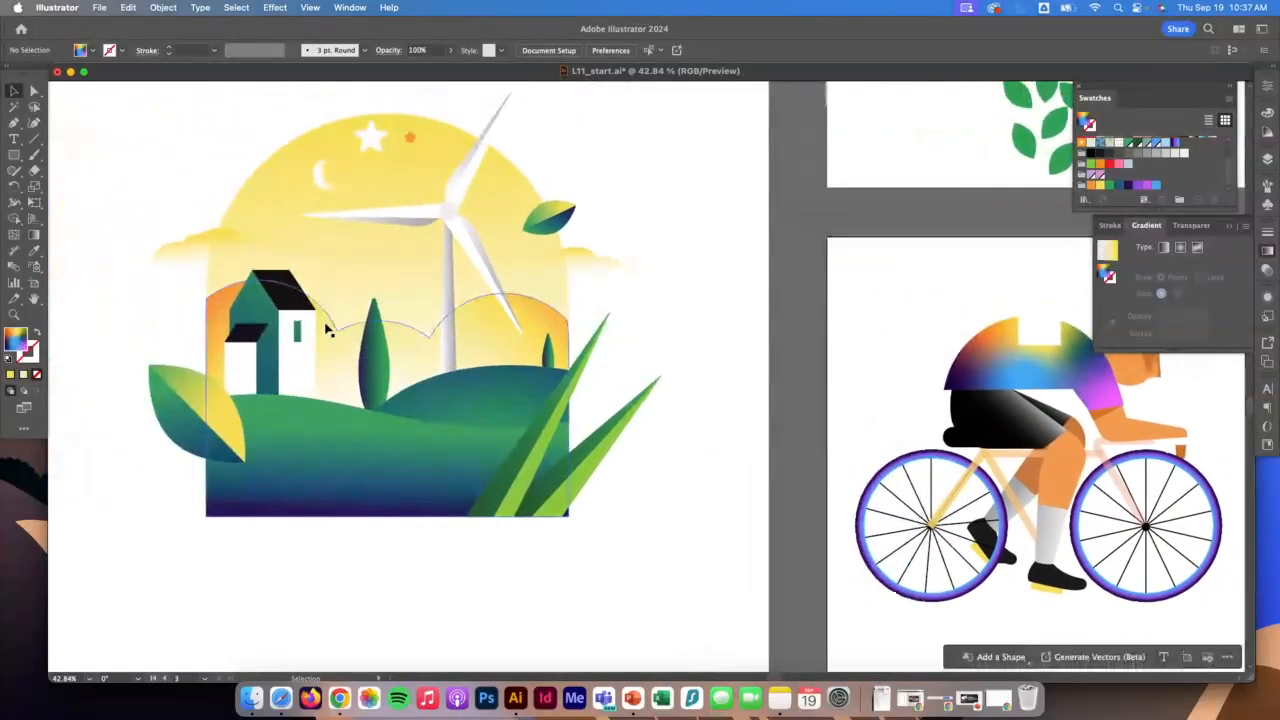
{"action": "scroll", "coordinate": [328, 329], "scroll_direction": "left", "scroll_amount": 3}
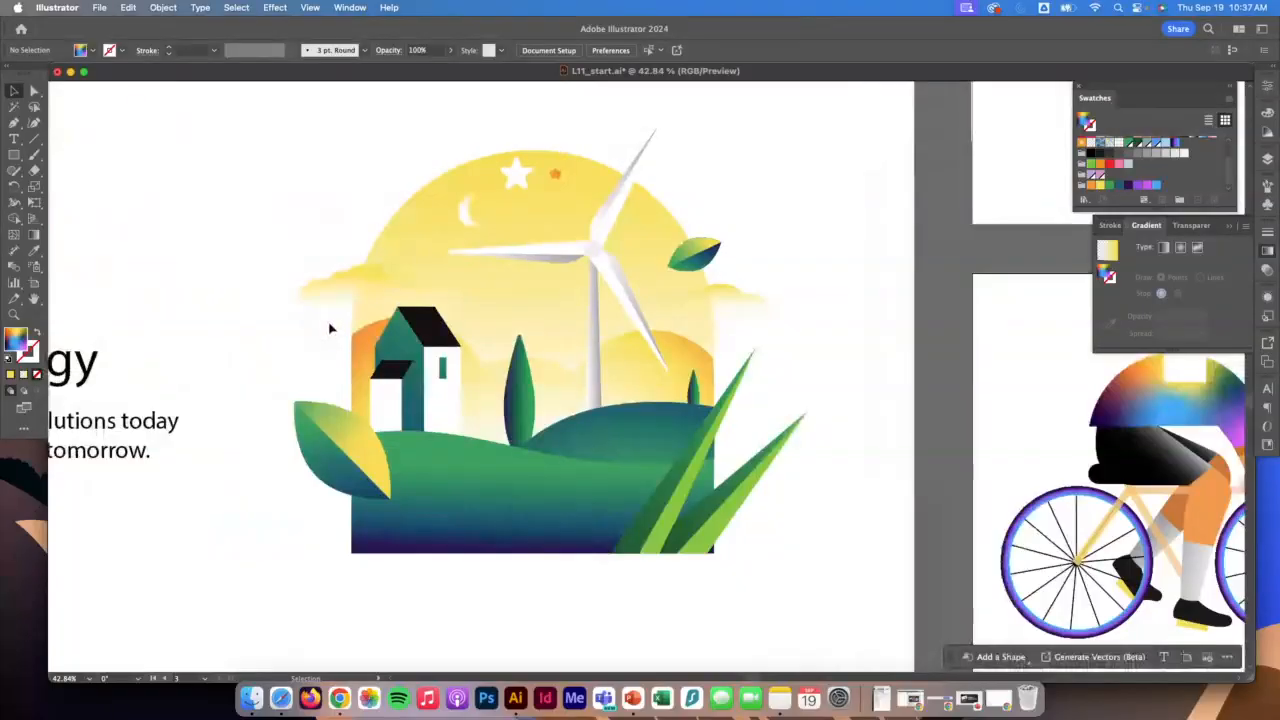
{"action": "left_click", "coordinate": [517, 390]}
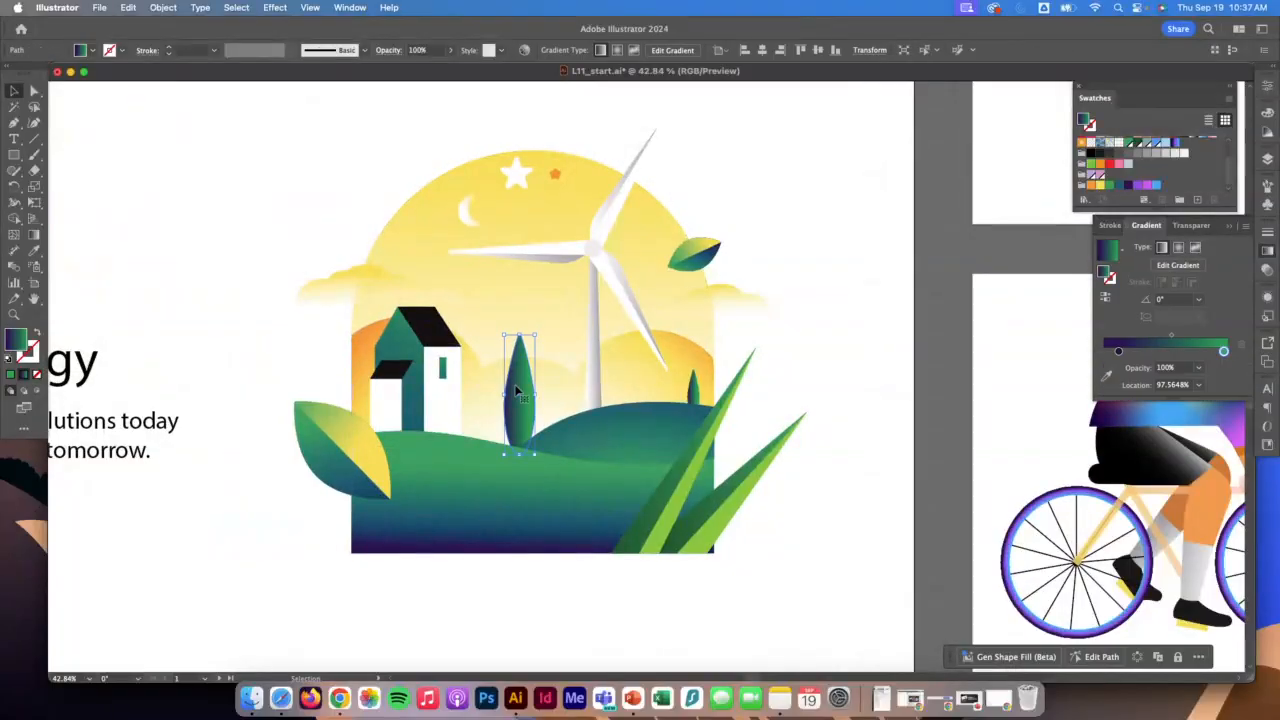
{"action": "left_click", "coordinate": [693, 392]}
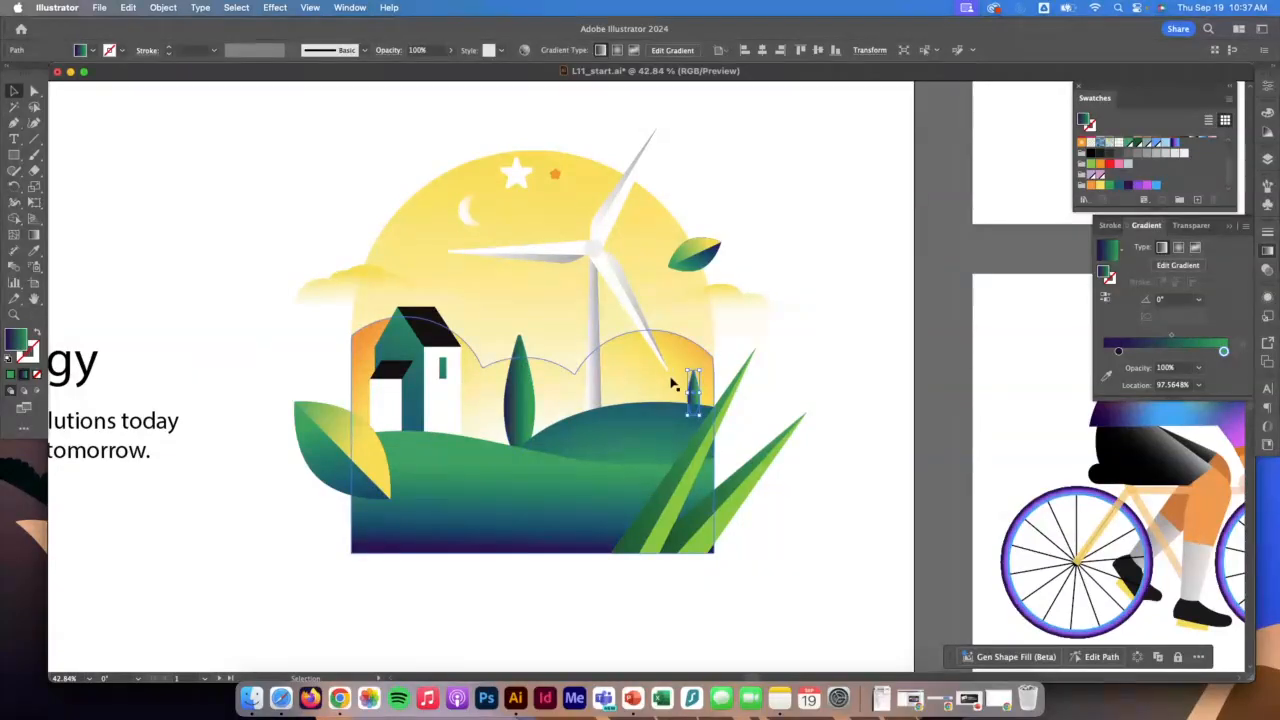
{"action": "left_click", "coordinate": [524, 376], "text": "shift"}
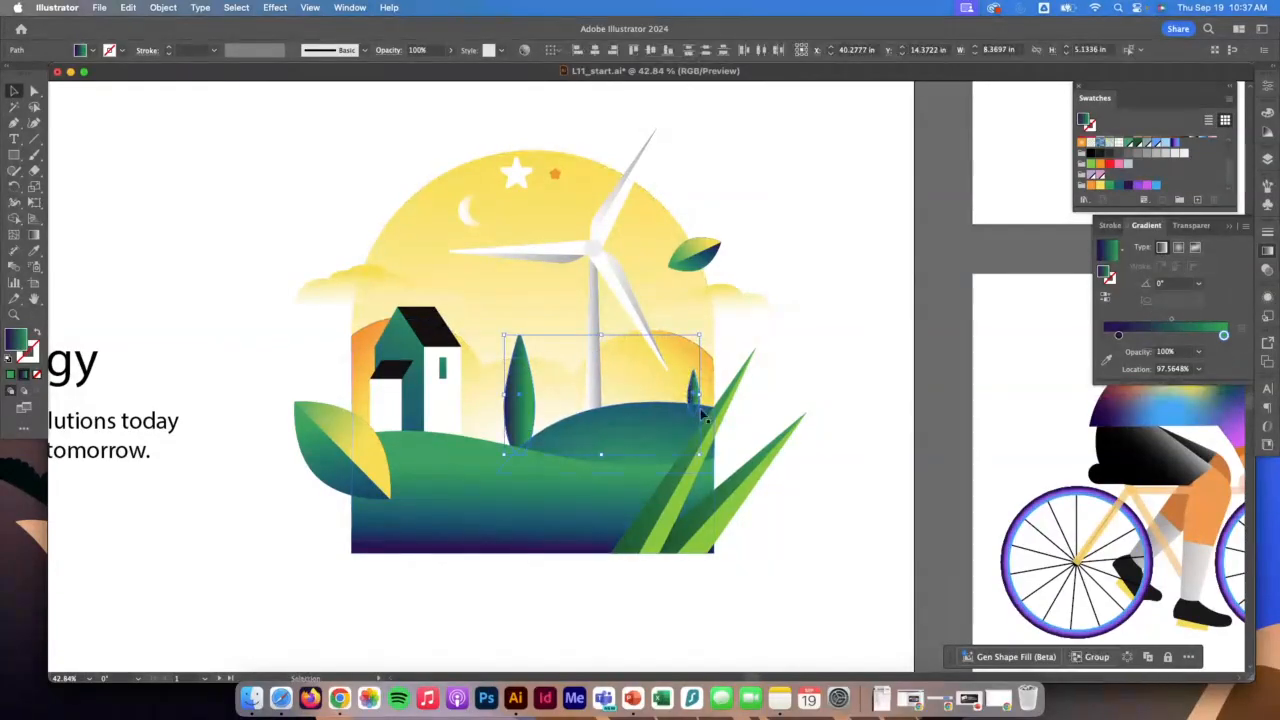
{"action": "left_click", "coordinate": [162, 7]}
{"action": "mouse_move", "coordinate": [234, 460]}
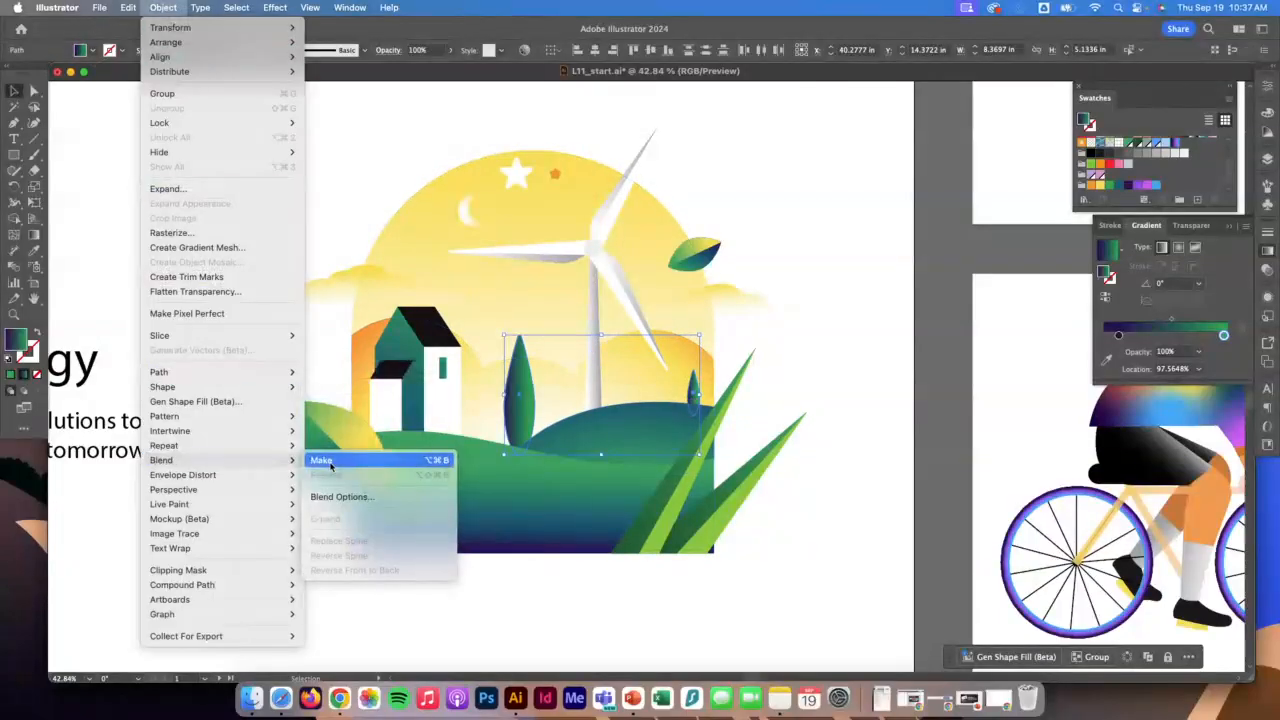
{"action": "left_click", "coordinate": [322, 460]}
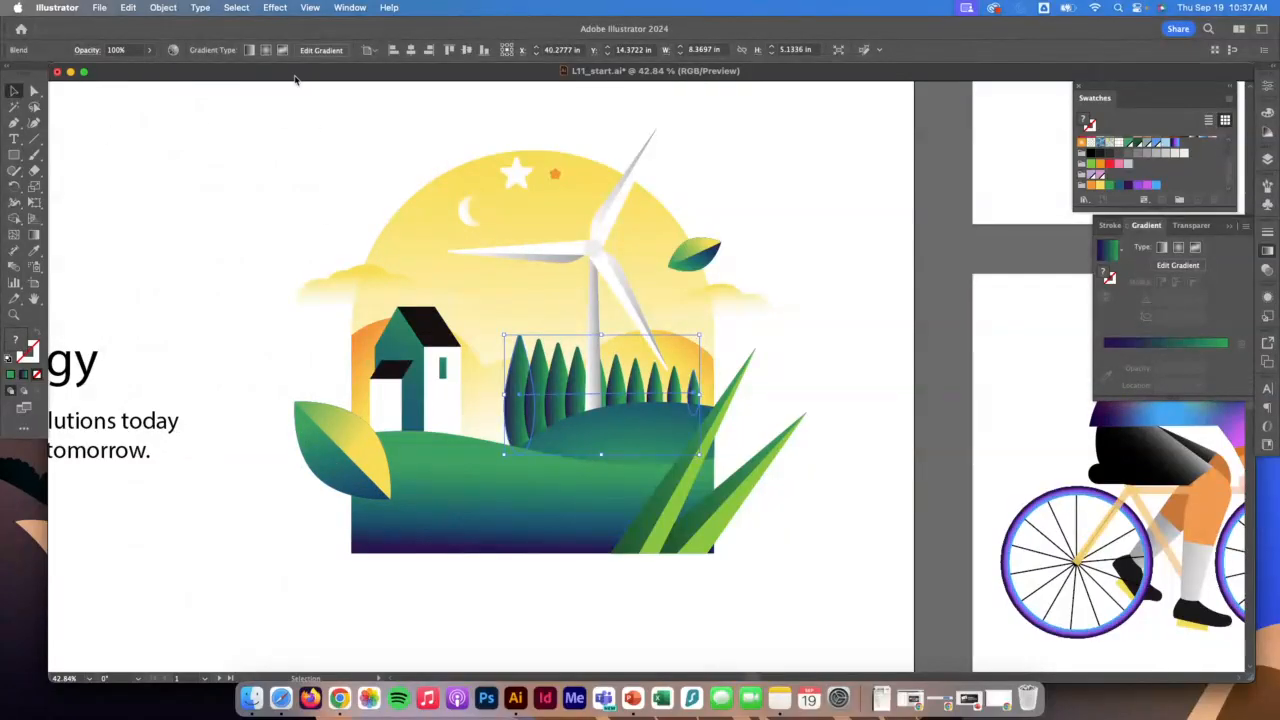
Step: Set the tree blend's spacing to Specified Steps with 6 steps, previewing the result
{"action": "left_click", "coordinate": [163, 7]}
{"action": "mouse_move", "coordinate": [234, 463]}
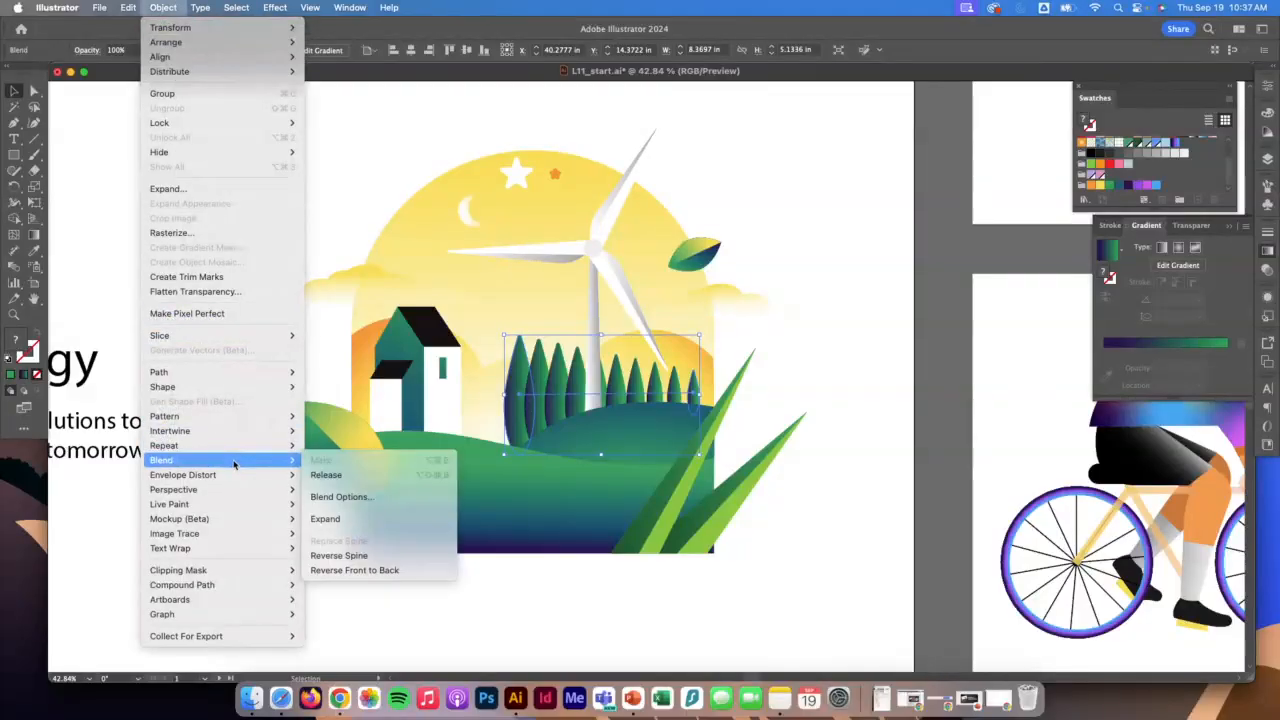
{"action": "left_click", "coordinate": [372, 498]}
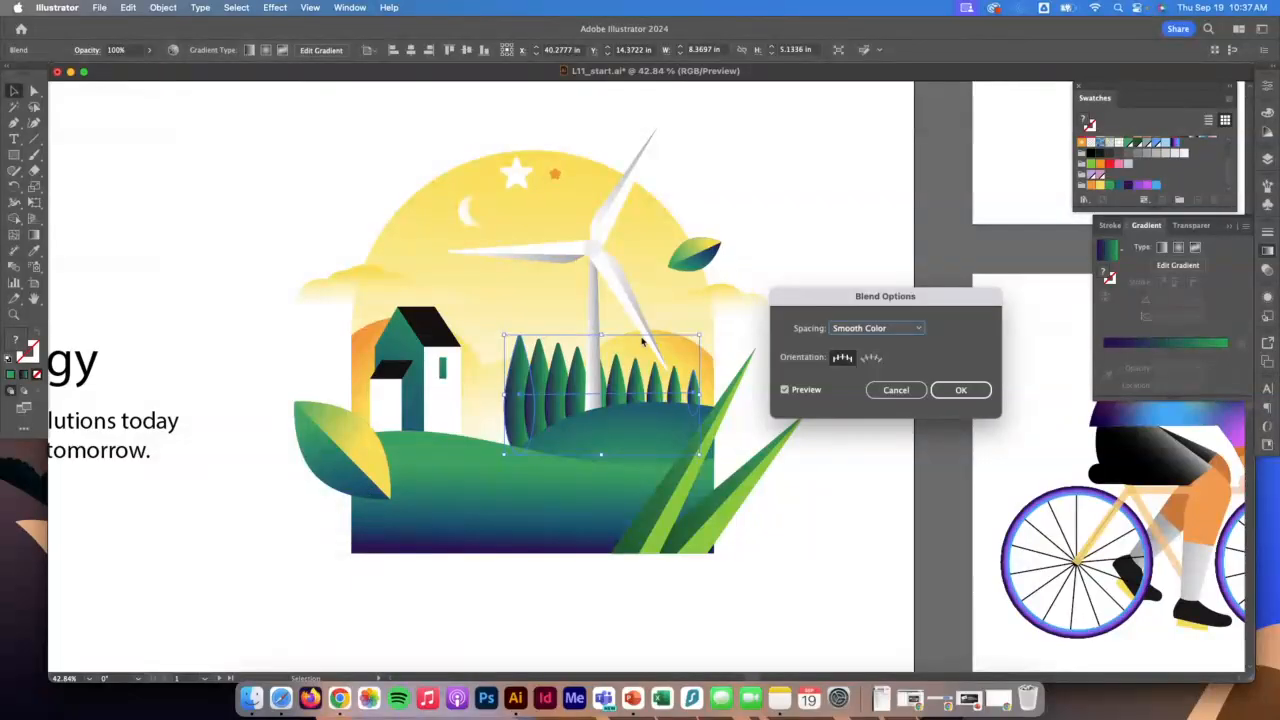
{"action": "left_click_drag", "start_coordinate": [838, 298], "coordinate": [824, 203]}
{"action": "left_click", "coordinate": [851, 231]}
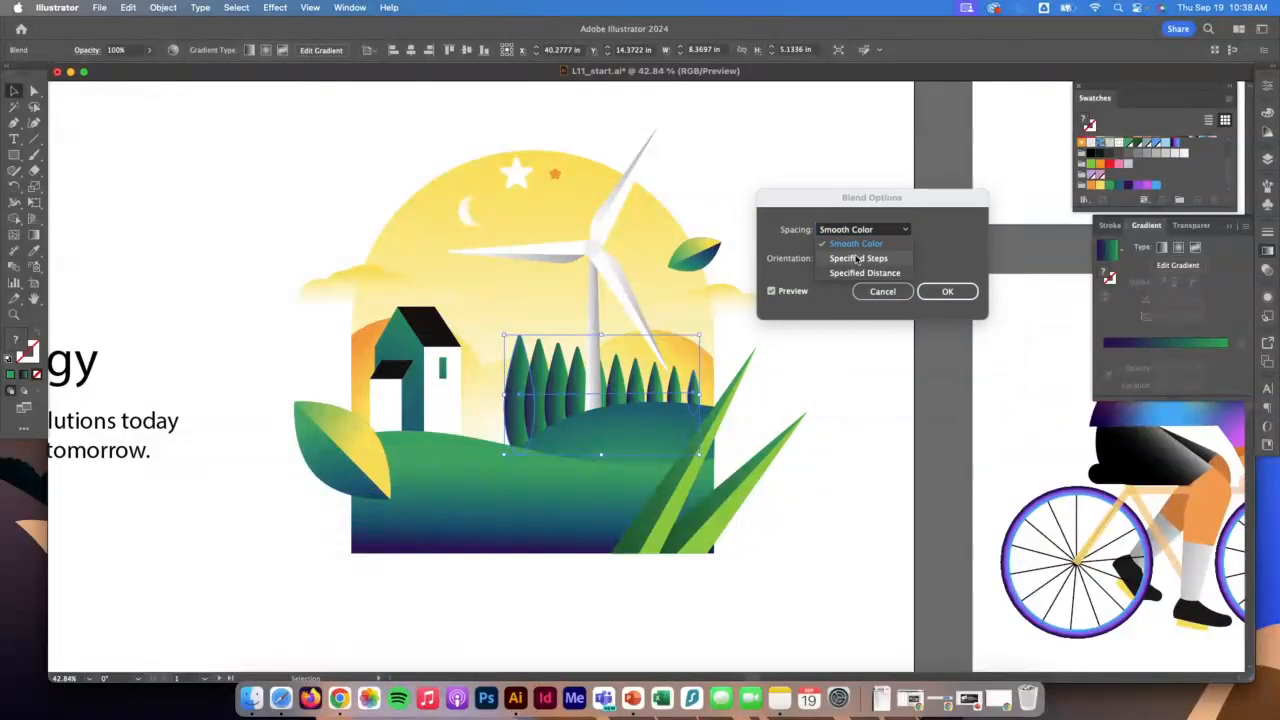
{"action": "left_click", "coordinate": [857, 258]}
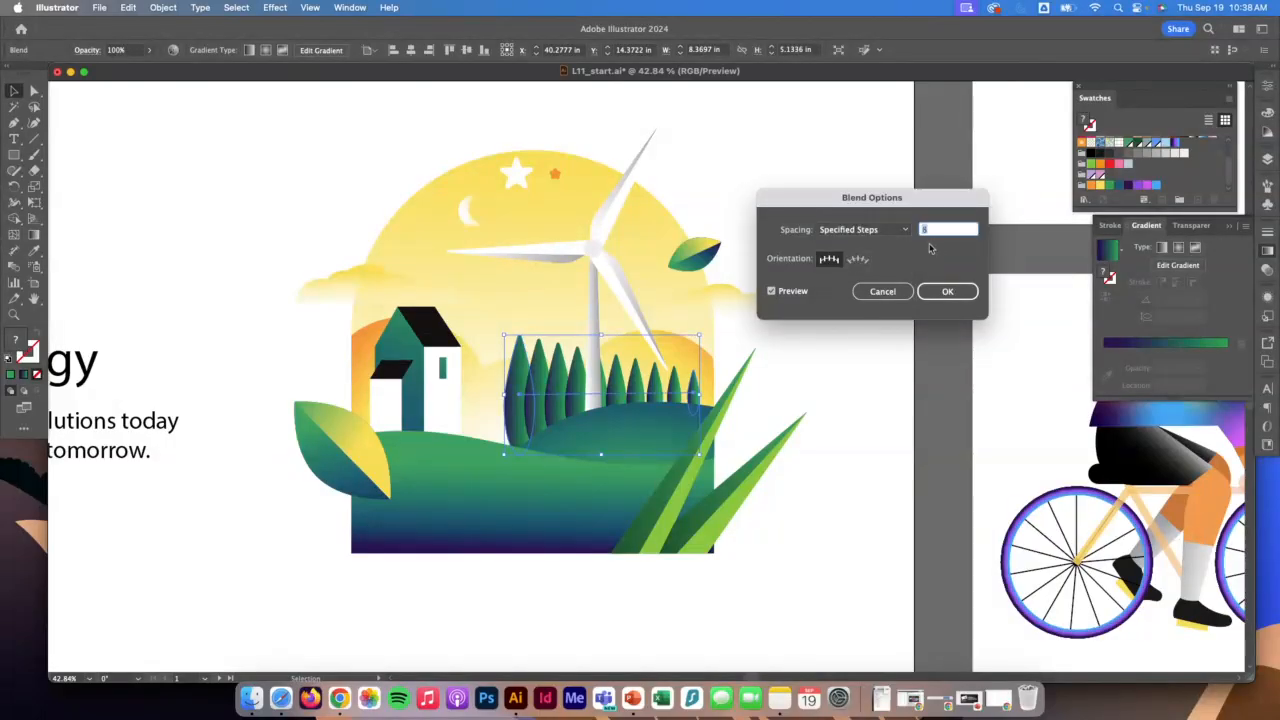
{"action": "key", "text": "Tab"}
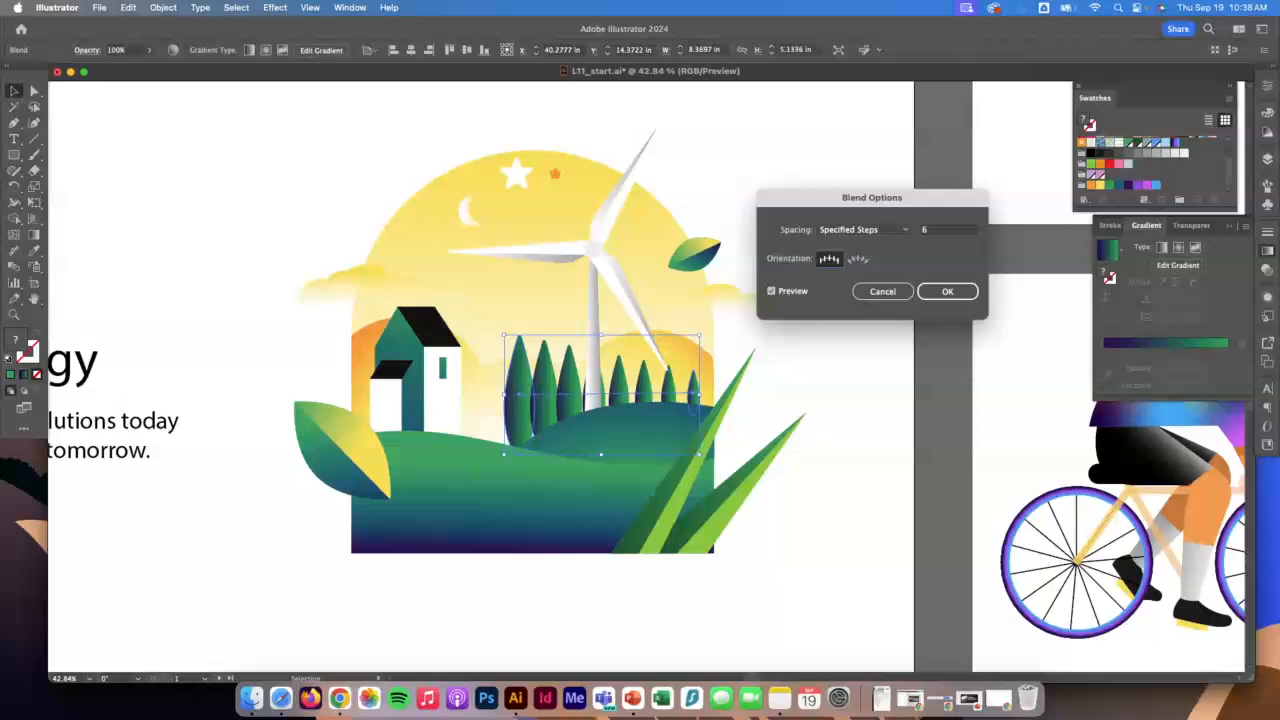
Step: Set the tree blend to 4 specified steps, apply the options, and deselect the blend
{"action": "left_click", "coordinate": [951, 233]}
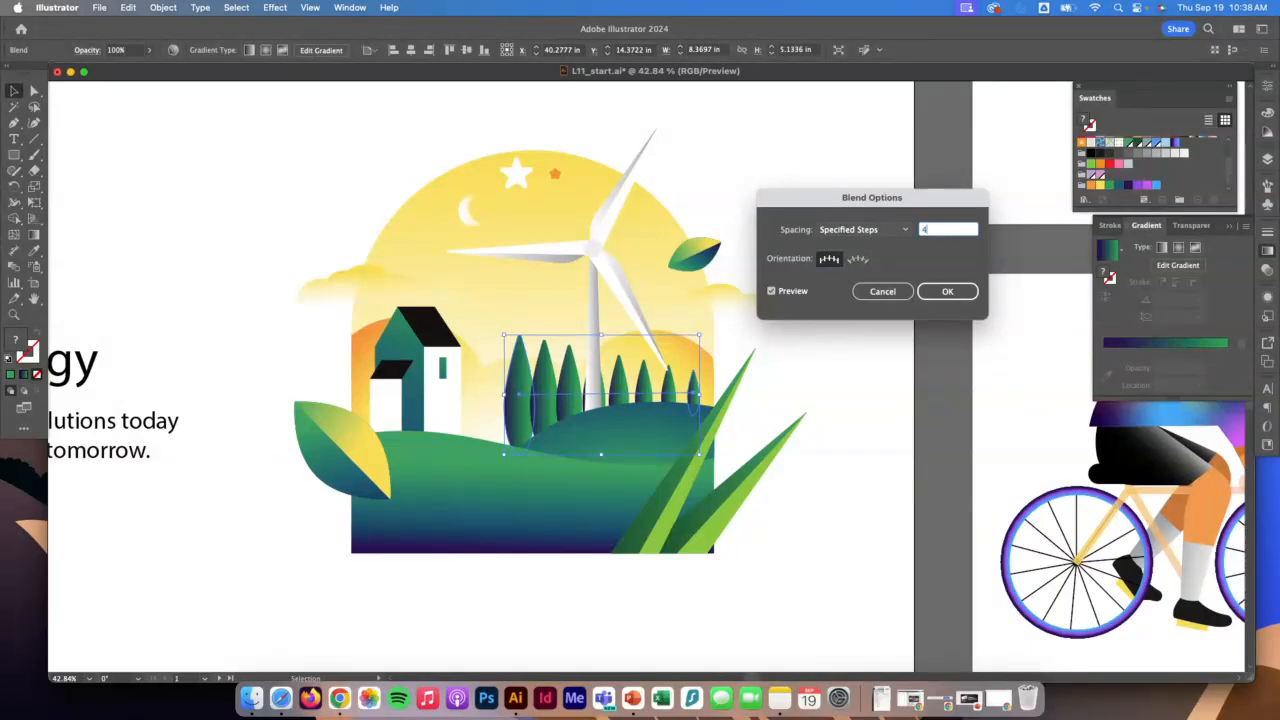
{"action": "type", "text": "4"}
{"action": "key", "text": "Tab"}
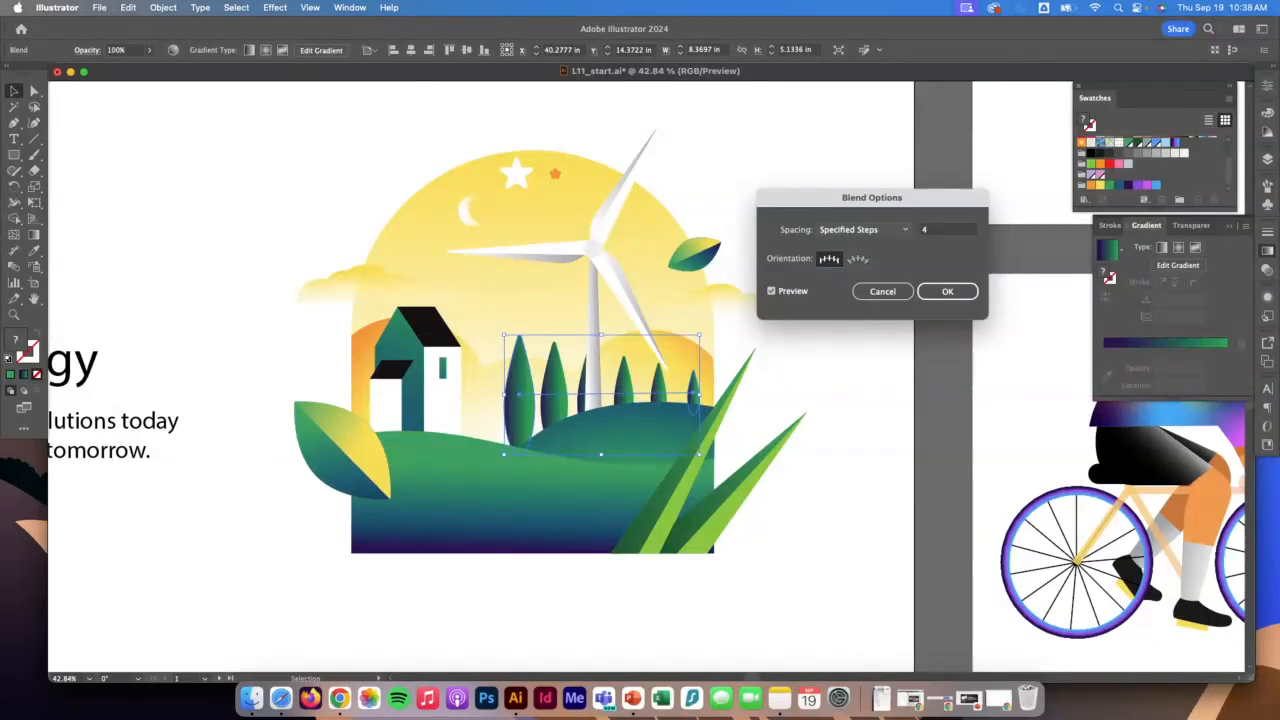
{"action": "left_click", "coordinate": [947, 291]}
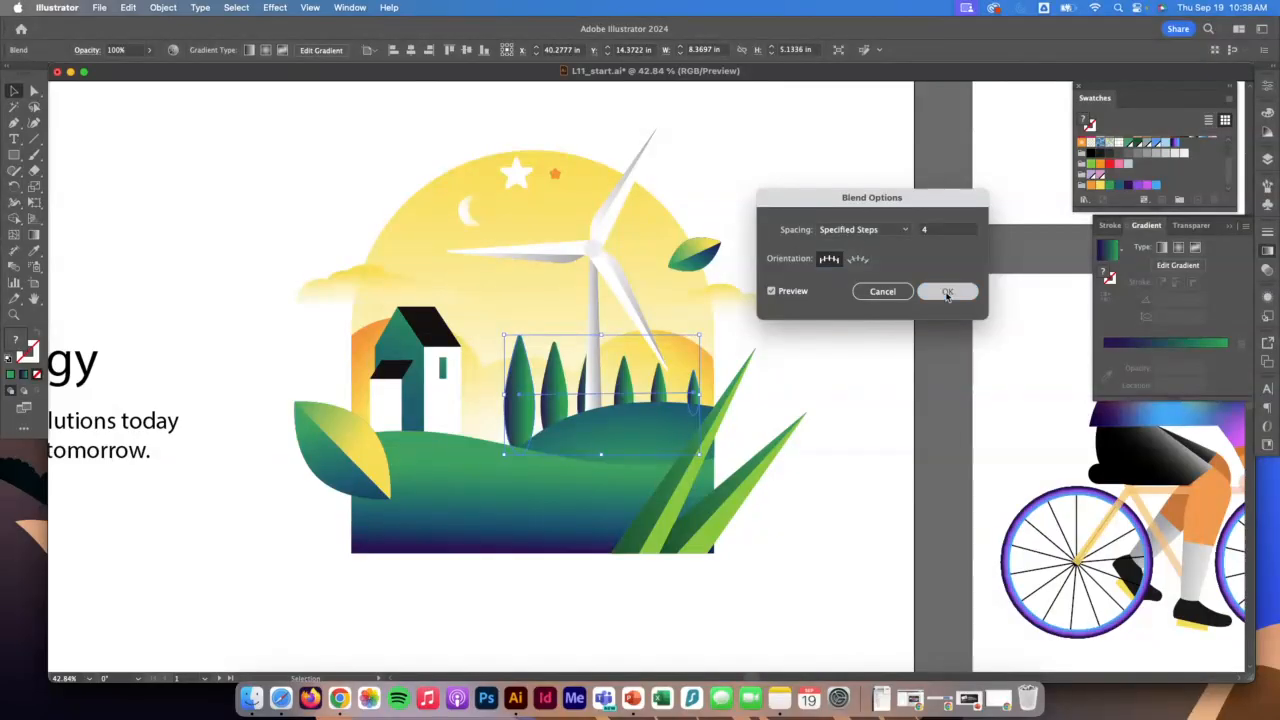
{"action": "left_click", "coordinate": [808, 363]}
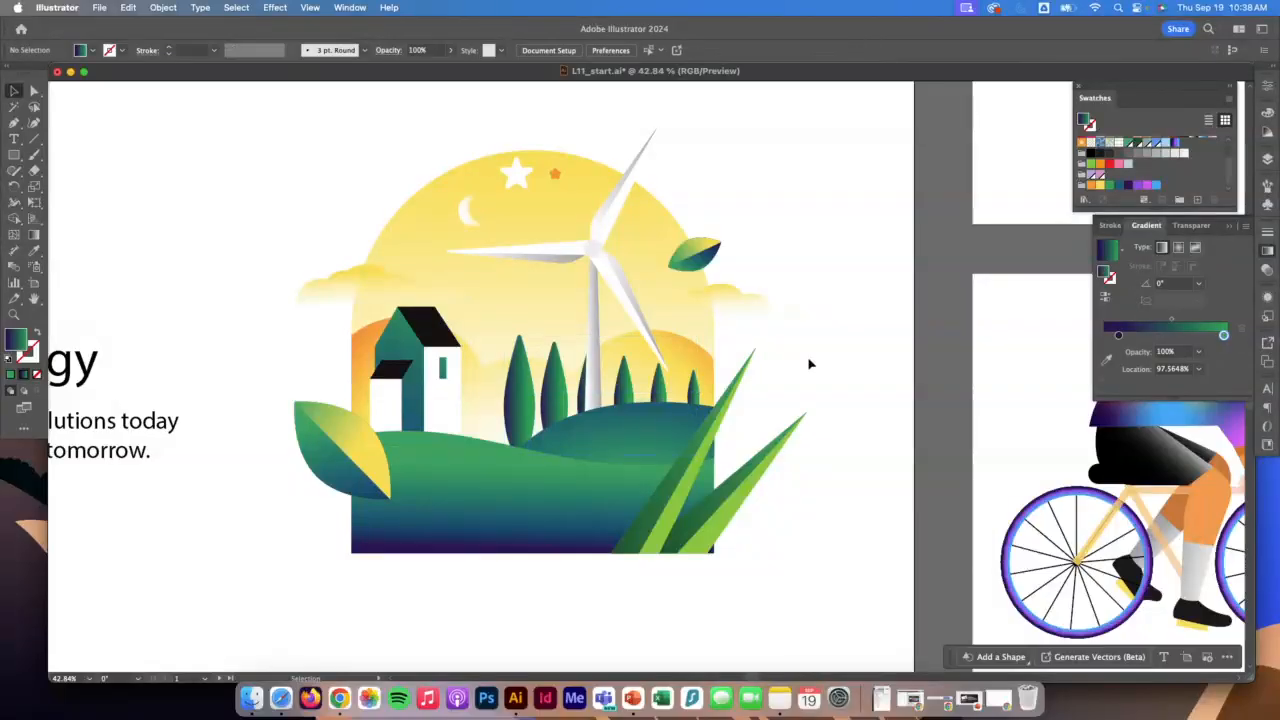
Step: Isolate the tree blend and move both its smallest and its tallest tree slightly upward on the hills
{"action": "left_click", "coordinate": [663, 391]}
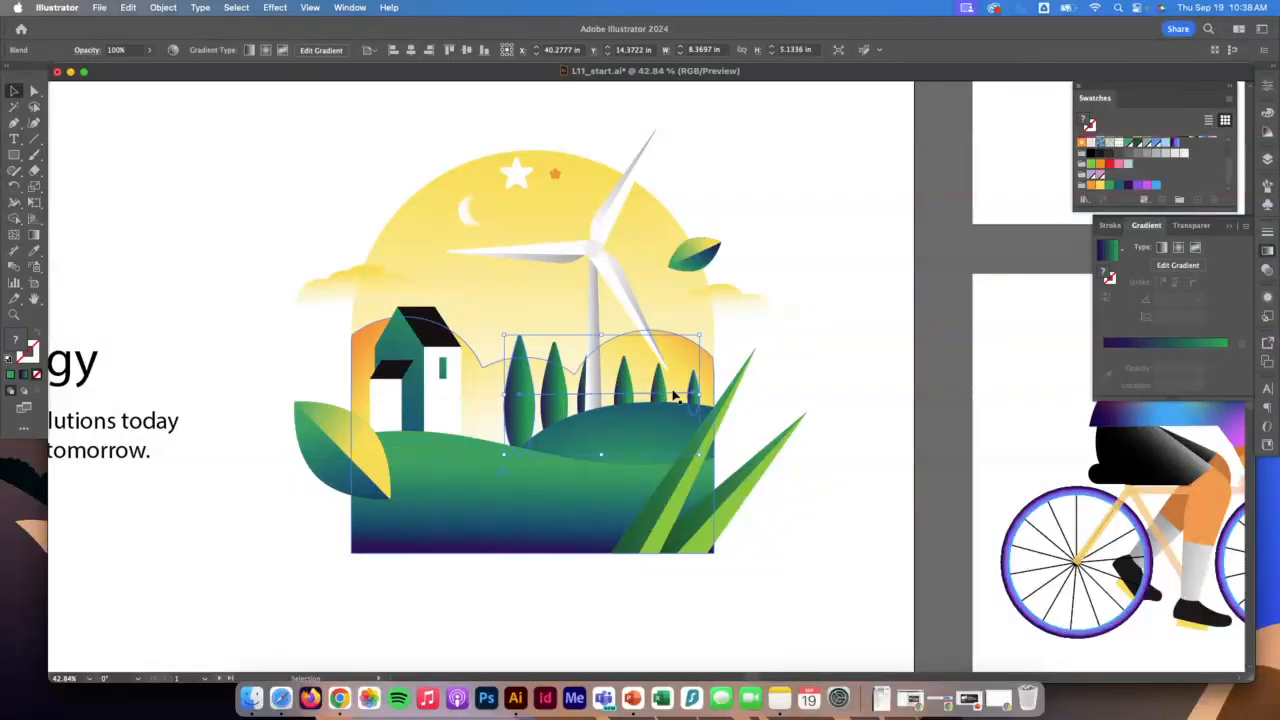
{"action": "double_click", "coordinate": [667, 398]}
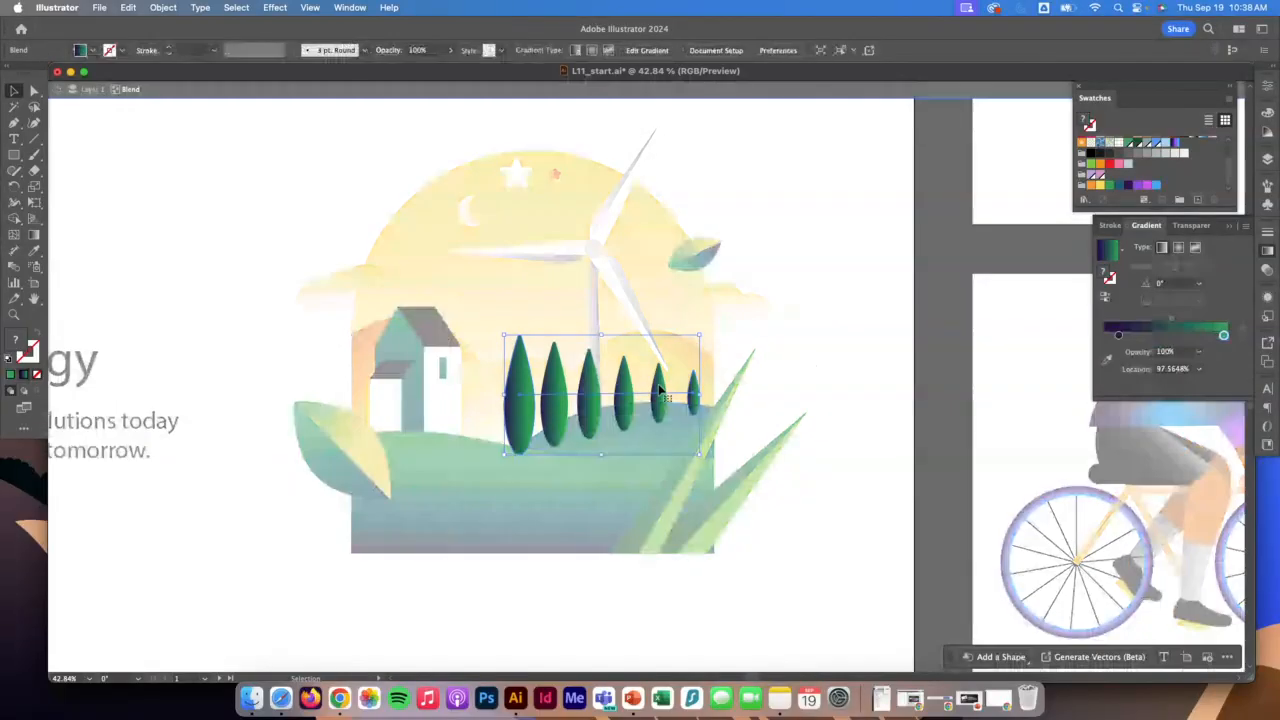
{"action": "left_click", "coordinate": [693, 395]}
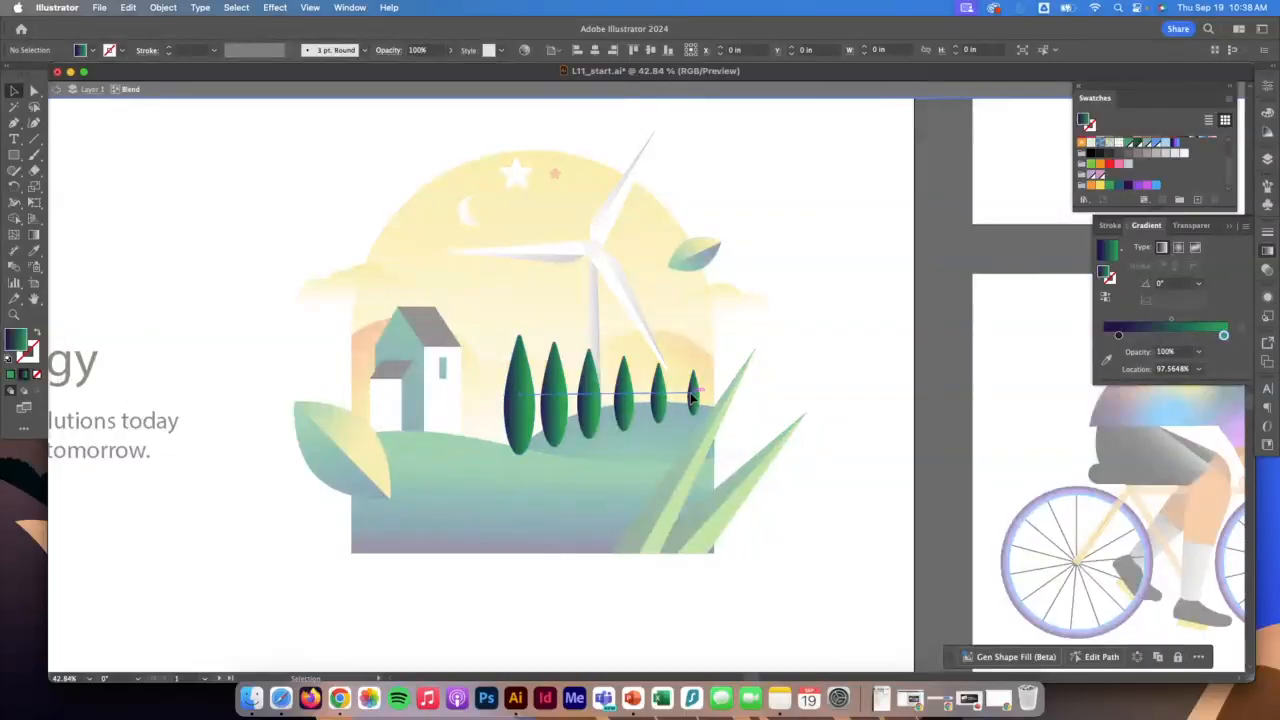
{"action": "left_click_drag", "start_coordinate": [694, 383], "coordinate": [696, 376]}
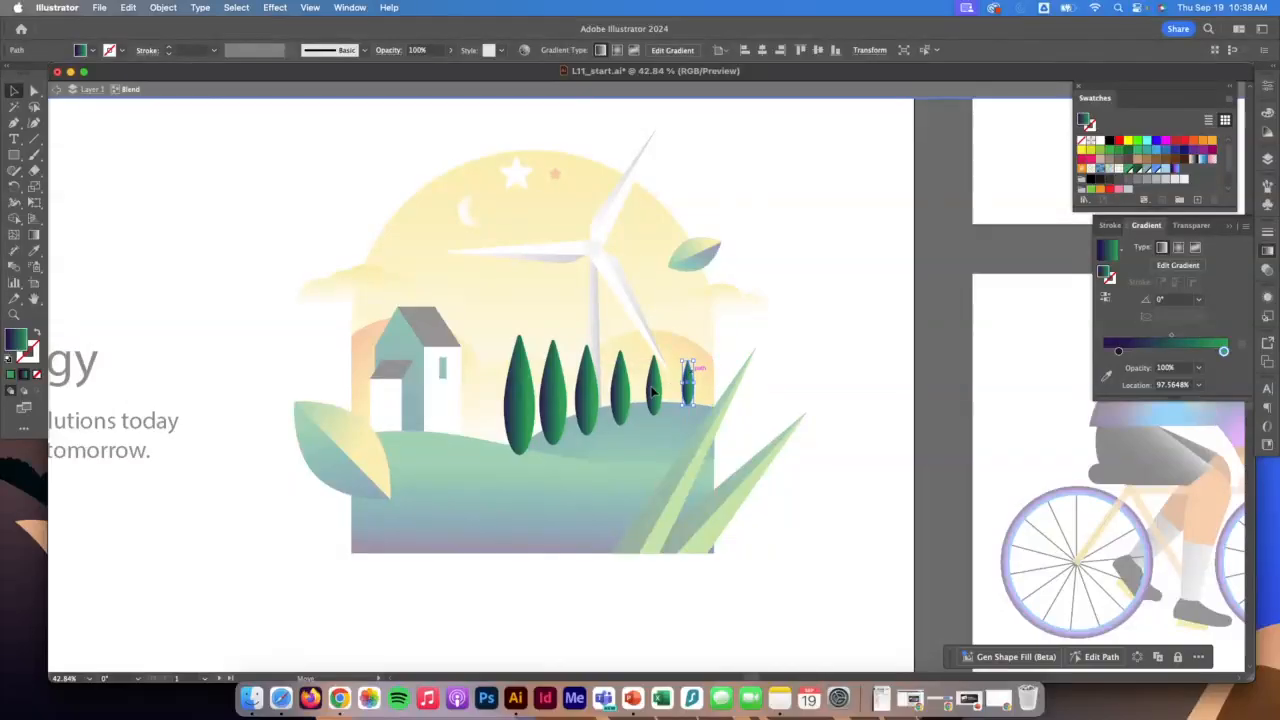
{"action": "left_click_drag", "start_coordinate": [519, 404], "coordinate": [522, 410]}
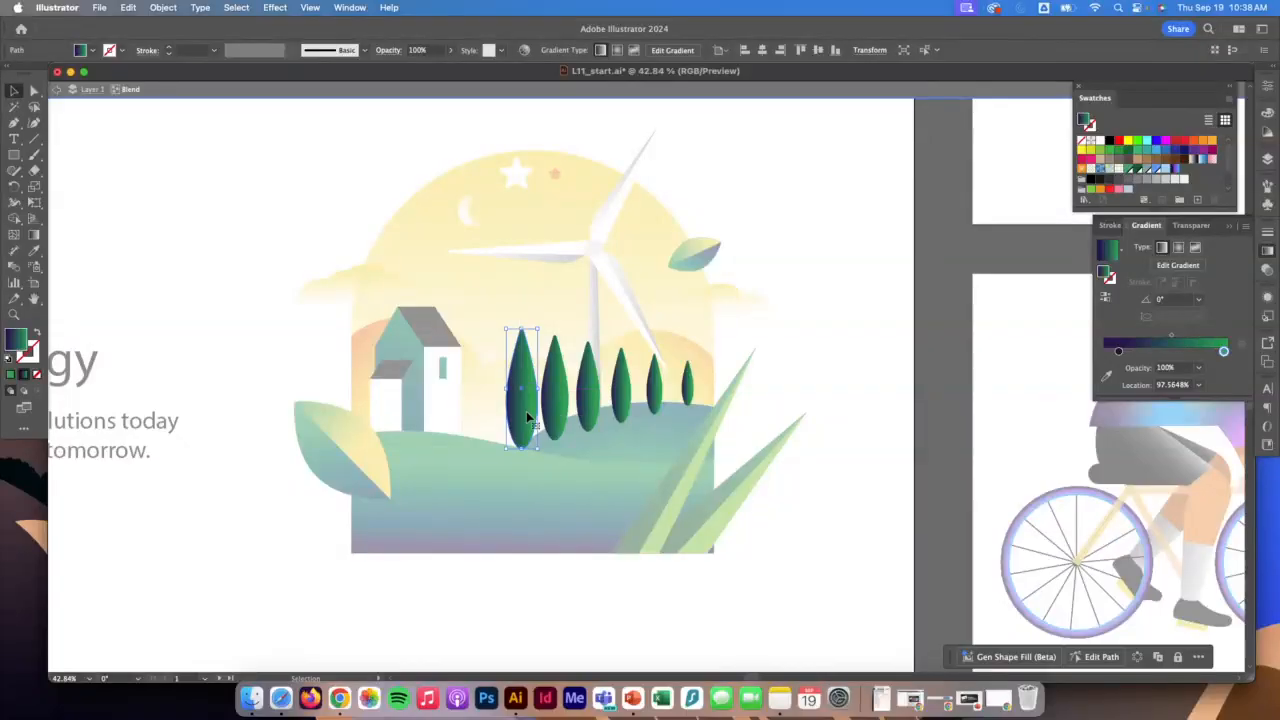
Step: Bend the tree blend's spine upward into an arc following the hill, and leave the blend's isolation
{"action": "left_click", "coordinate": [575, 388]}
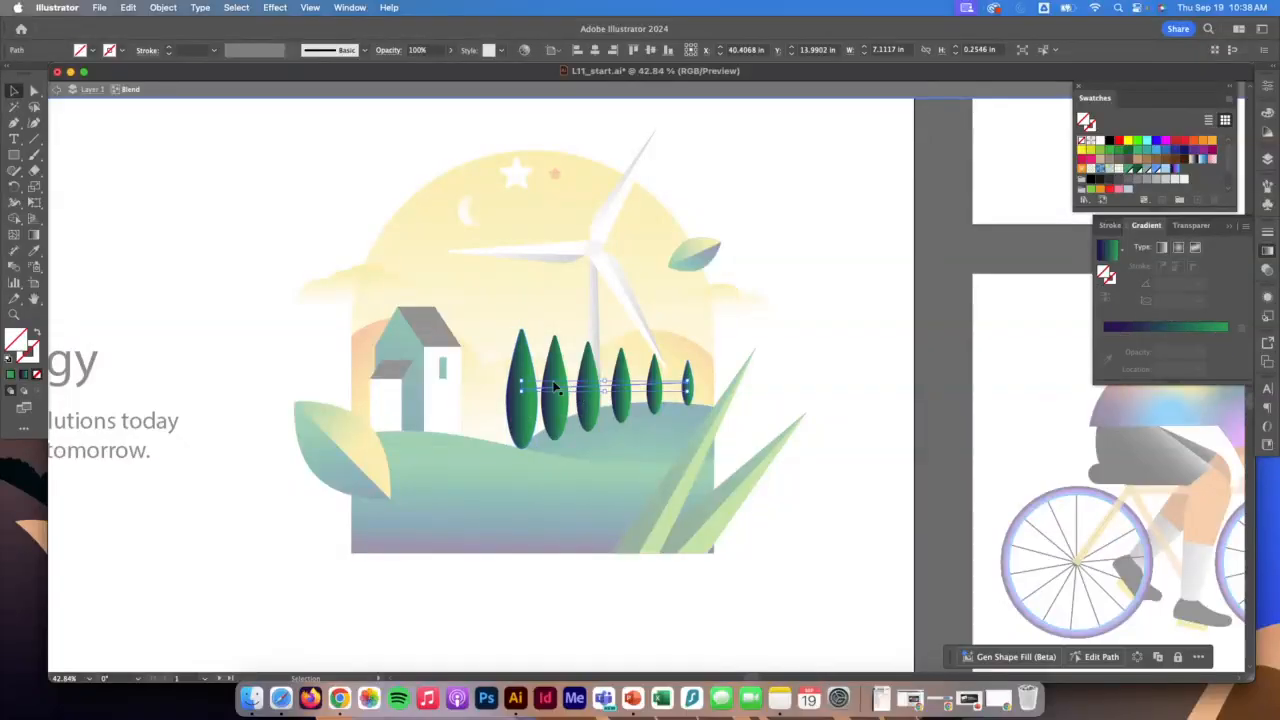
{"action": "left_click", "coordinate": [14, 122]}
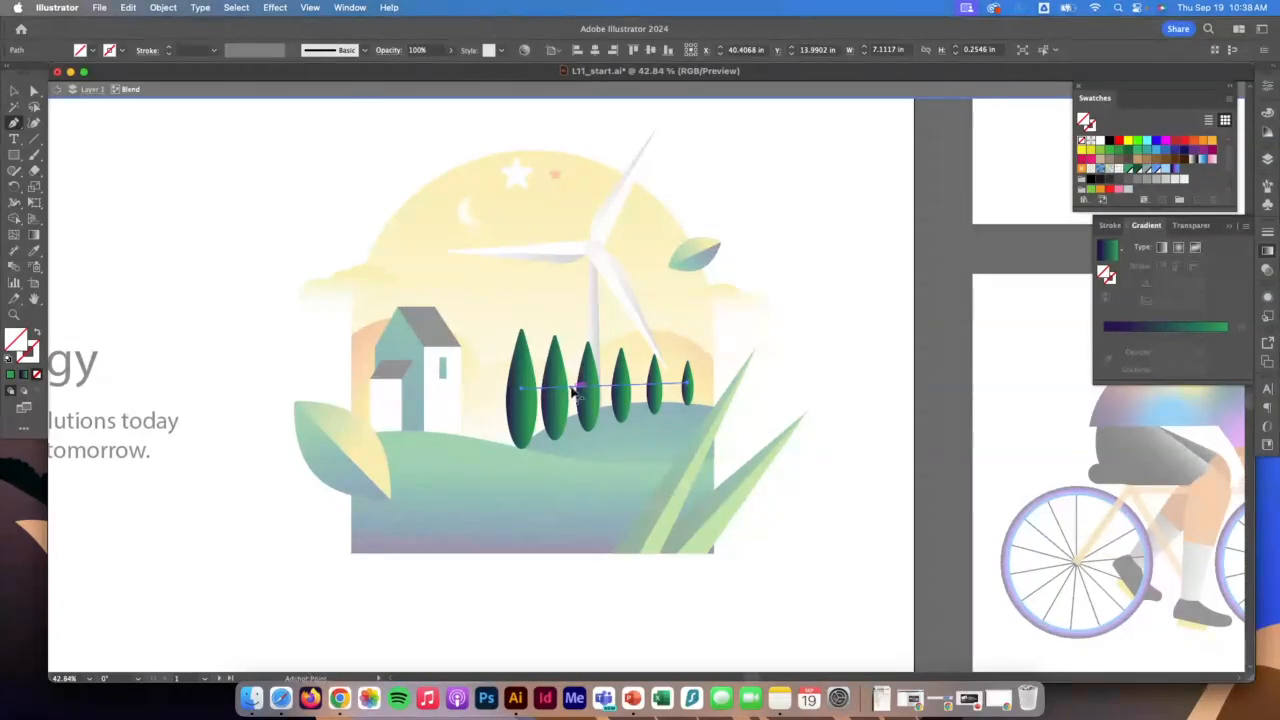
{"action": "left_click_drag", "start_coordinate": [605, 390], "coordinate": [605, 372]}
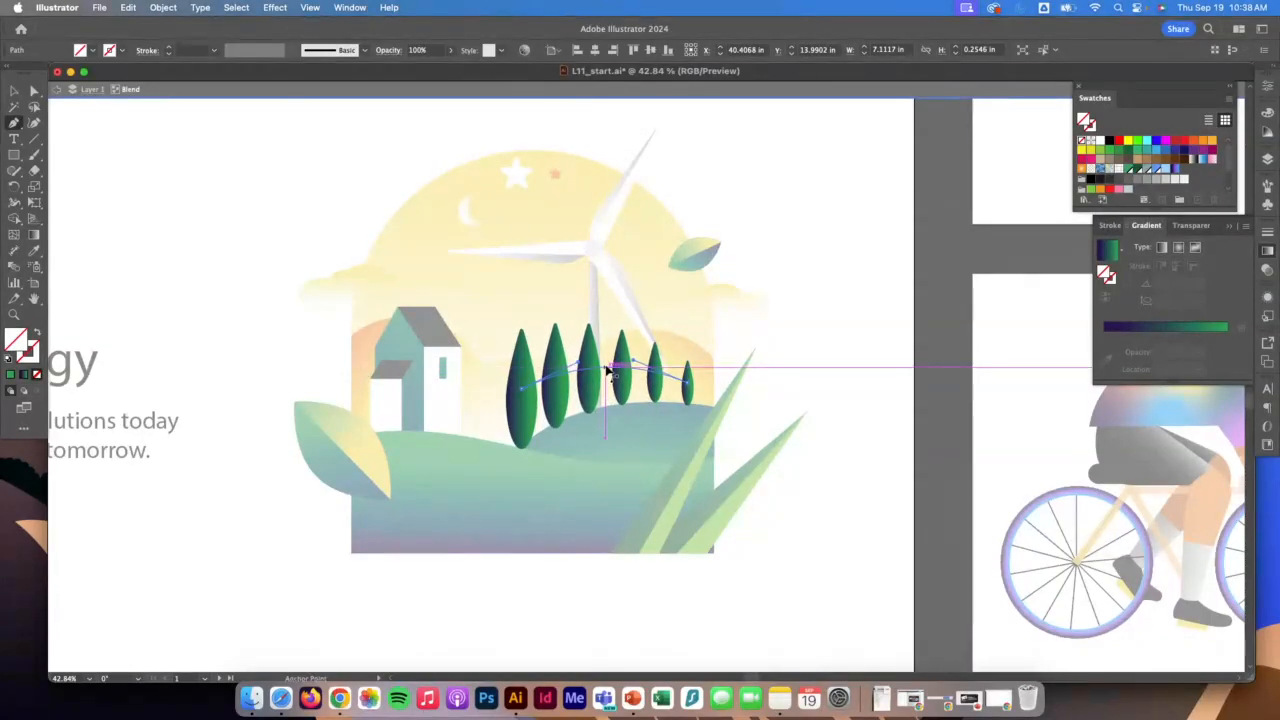
{"action": "left_click_drag", "start_coordinate": [606, 372], "coordinate": [606, 372]}
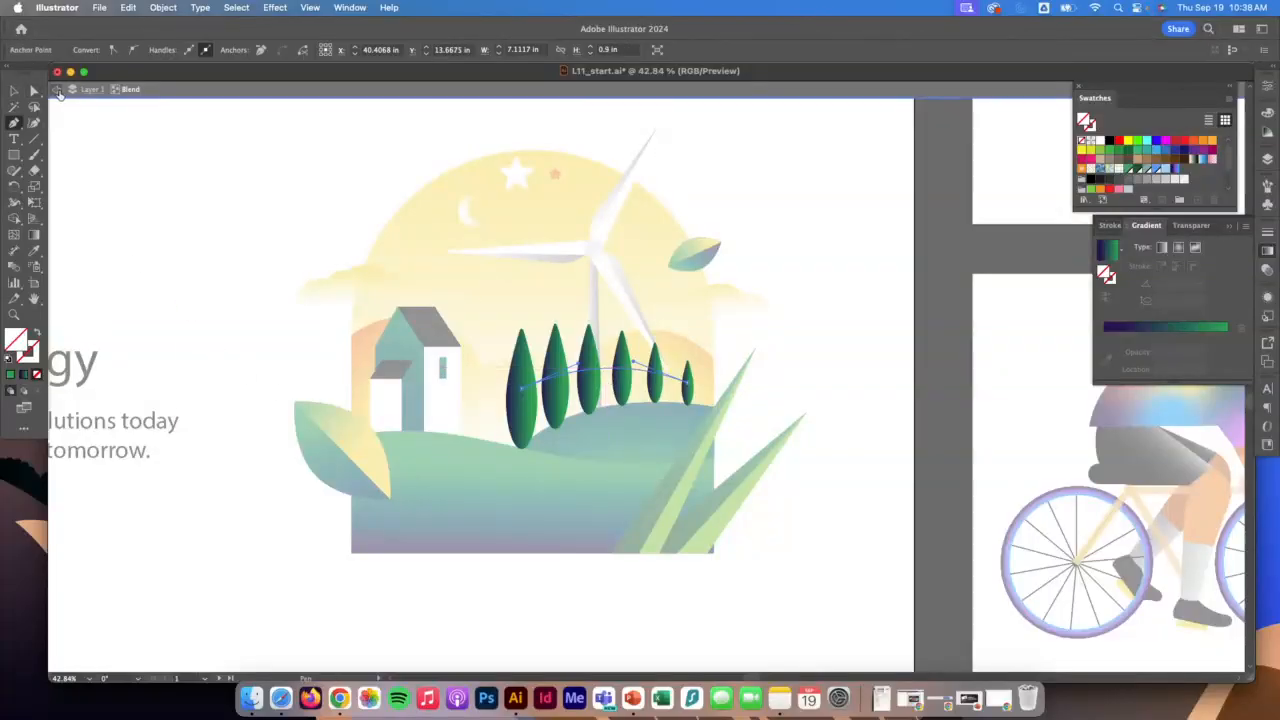
{"action": "left_click", "coordinate": [57, 89]}
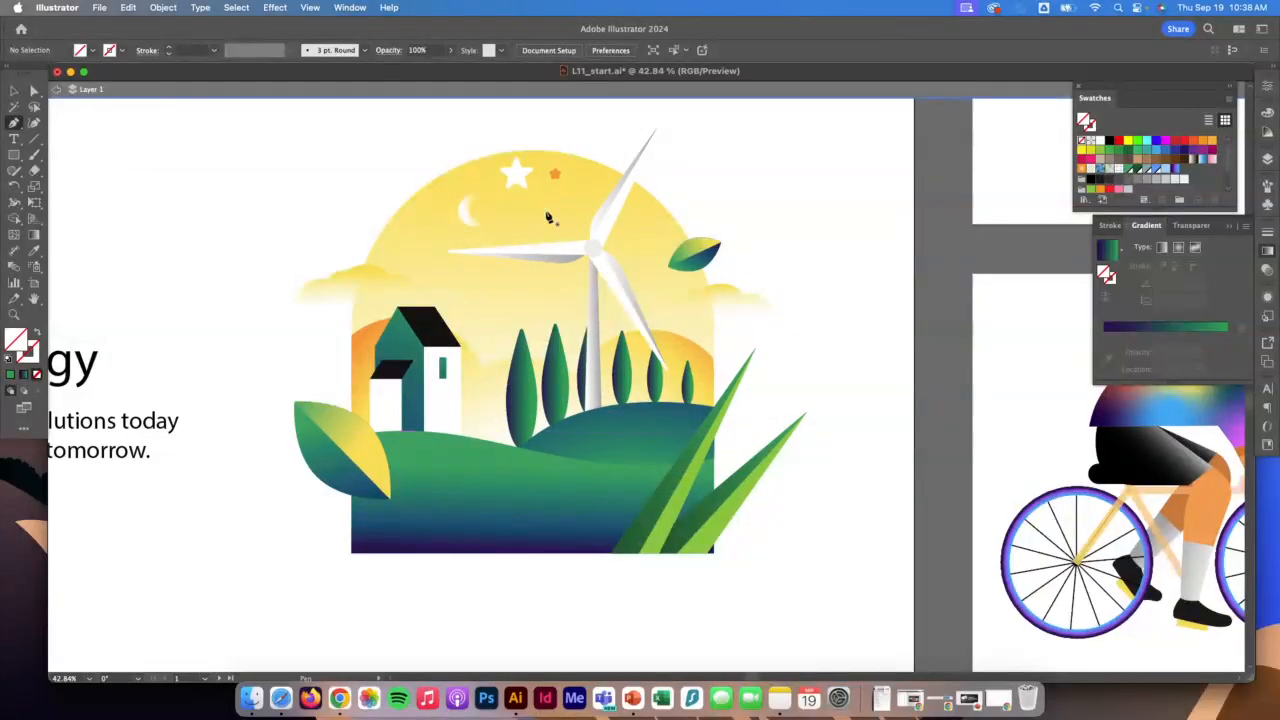
Step: Make a blend between the white star and the small orange shape beside it in the sky
{"action": "left_click", "coordinate": [15, 91]}
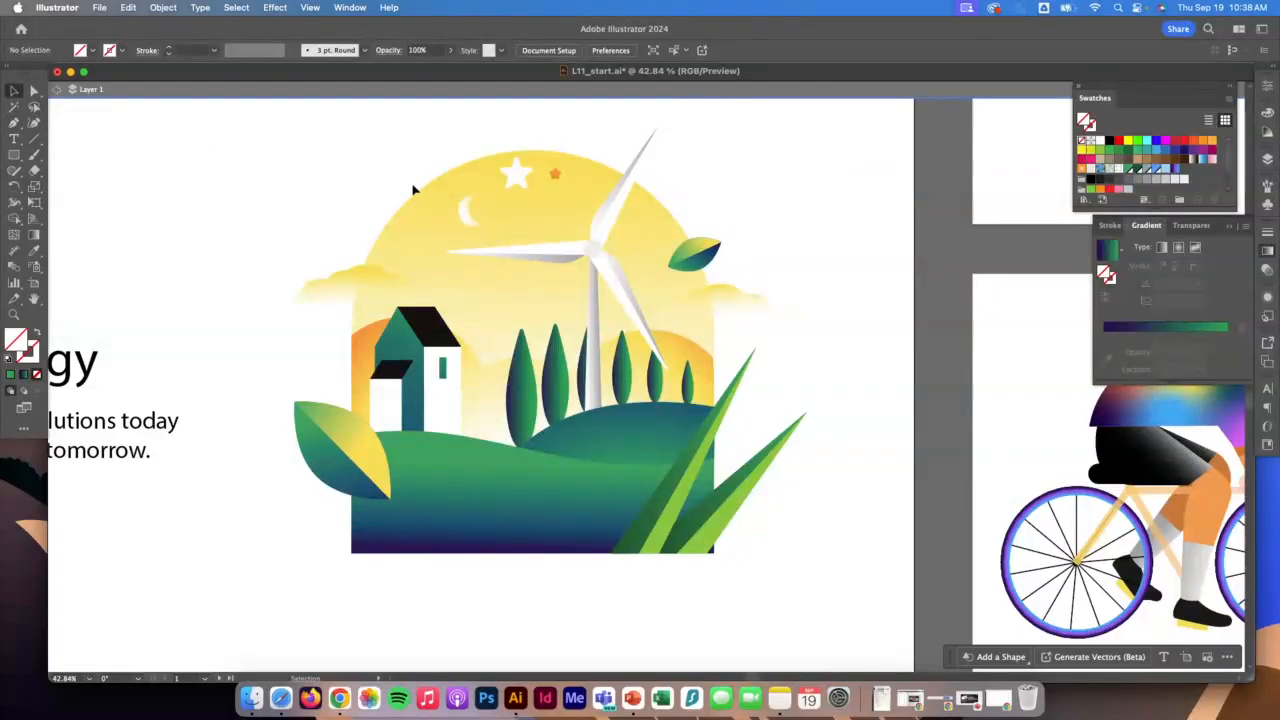
{"action": "left_click", "coordinate": [515, 175]}
{"action": "left_click_drag", "start_coordinate": [557, 180], "coordinate": [557, 180]}
{"action": "left_click", "coordinate": [160, 7]}
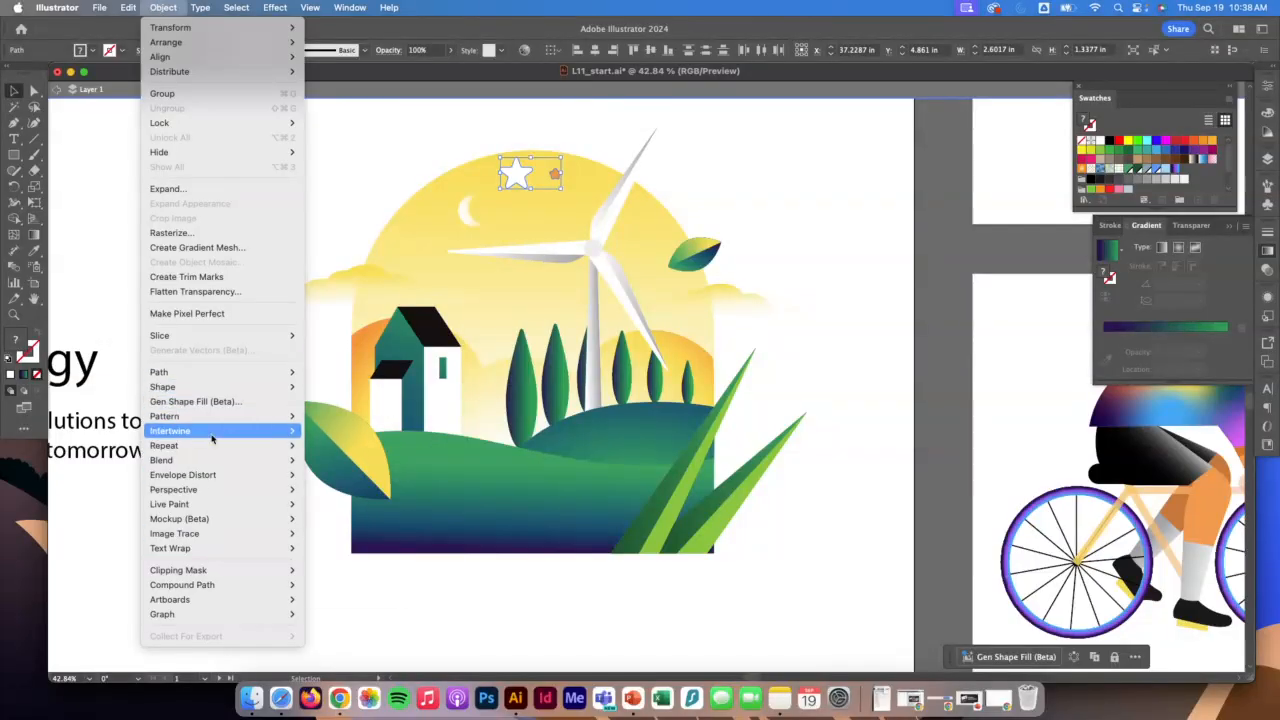
{"action": "mouse_move", "coordinate": [250, 460]}
{"action": "left_click", "coordinate": [350, 462]}
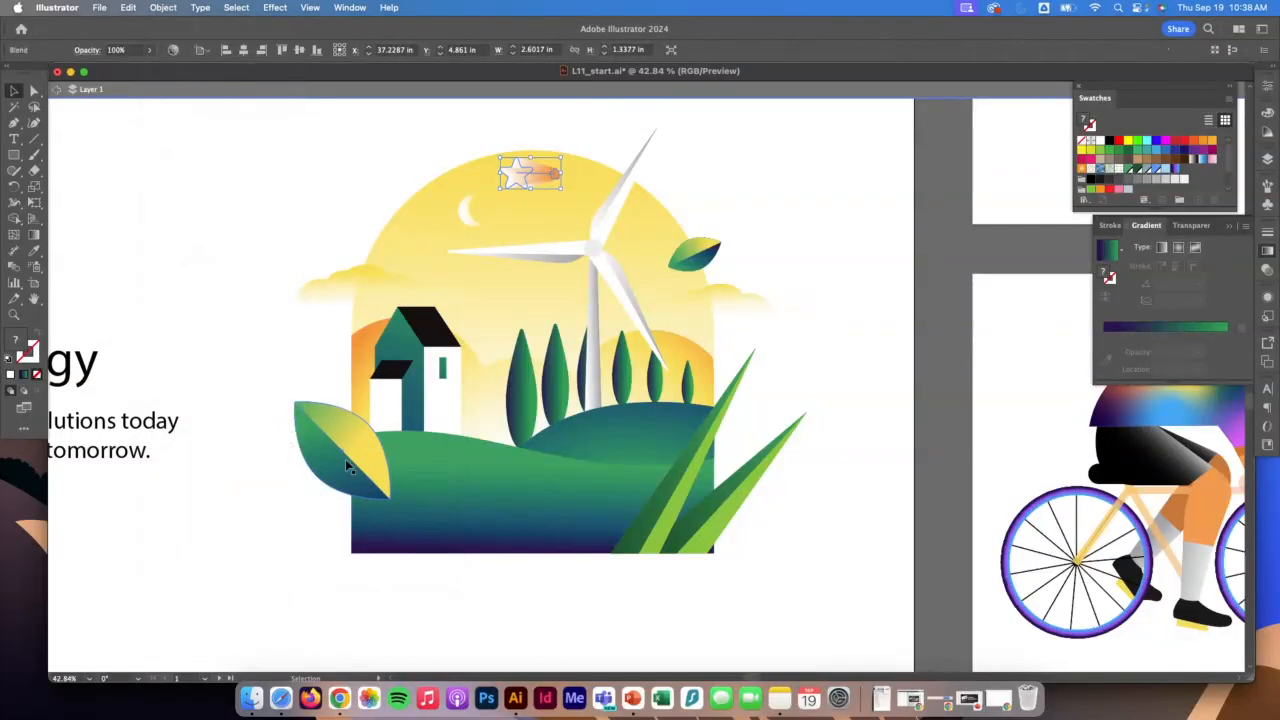
{"action": "left_click", "coordinate": [34, 298]}
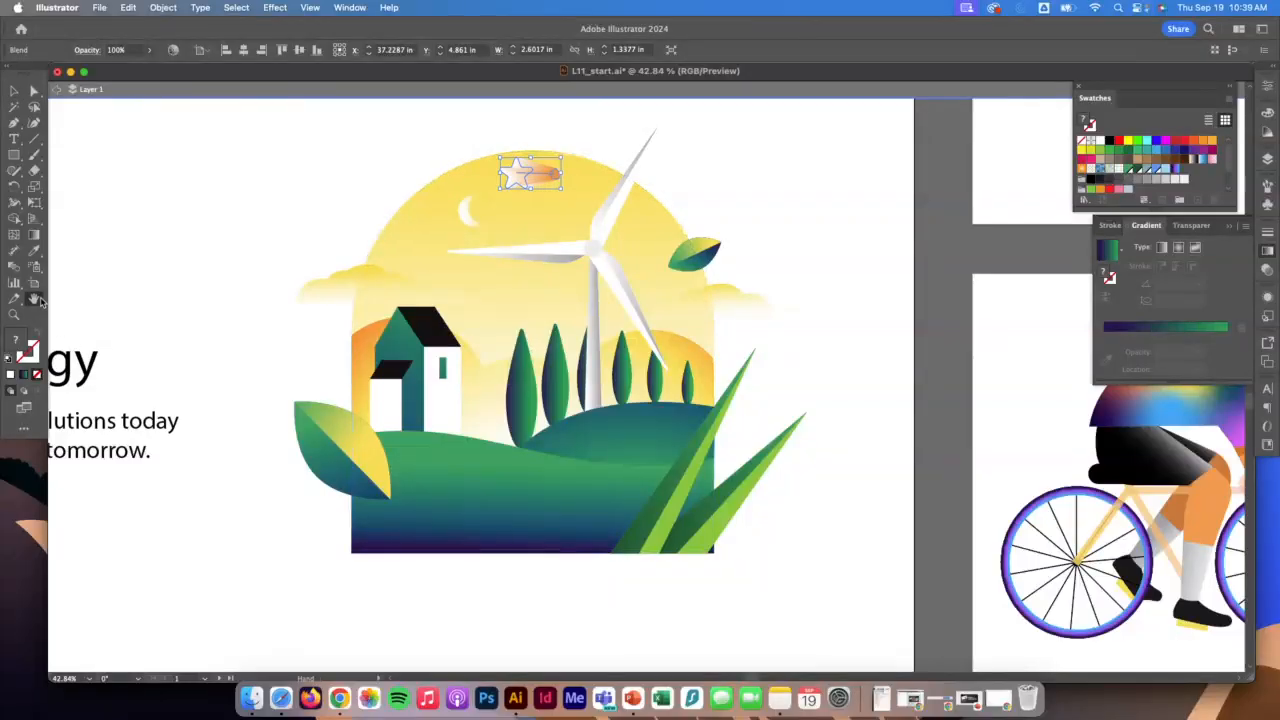
{"action": "left_click", "coordinate": [14, 314]}
{"action": "left_click_drag", "start_coordinate": [498, 151], "coordinate": [732, 246]}
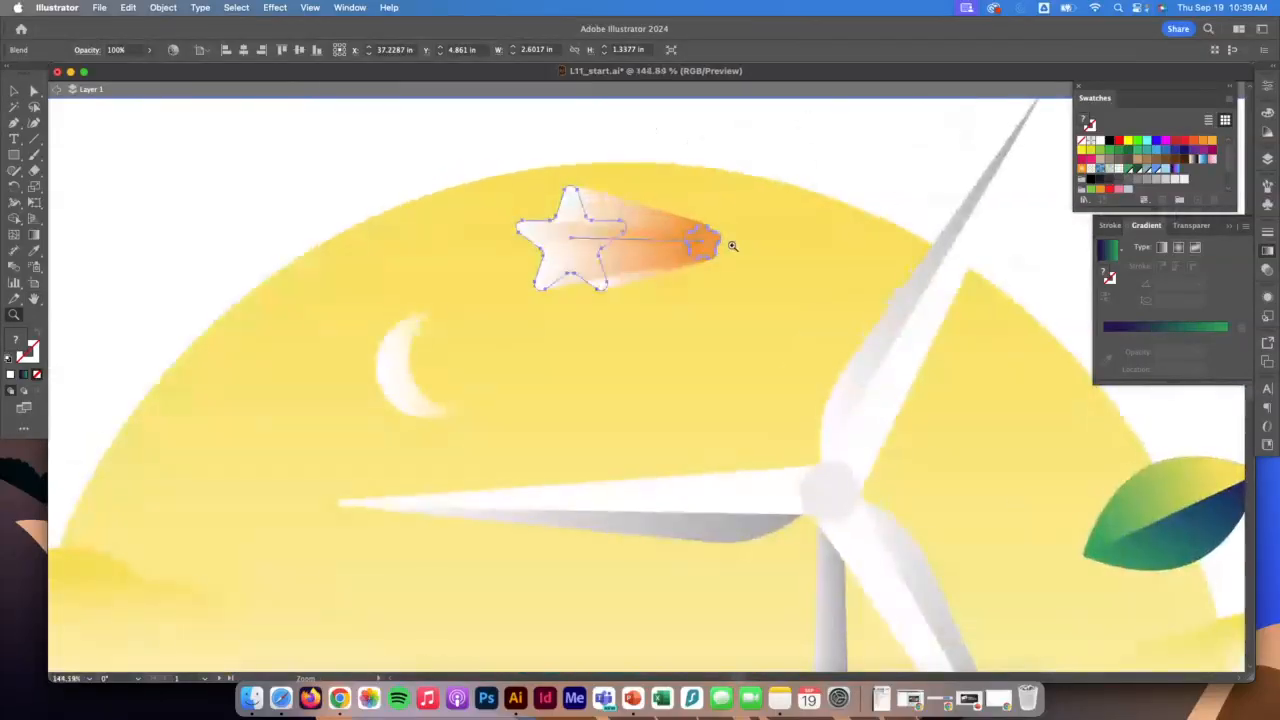
{"action": "left_click", "coordinate": [14, 91]}
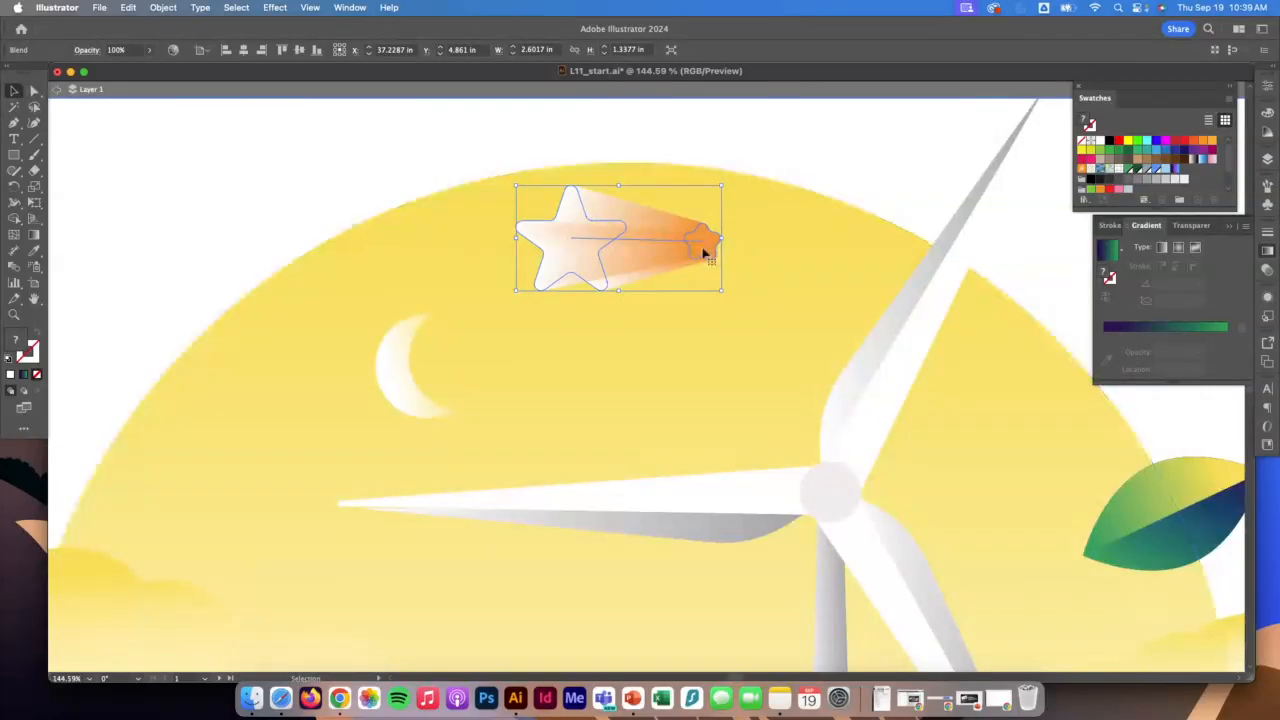
Step: Check the star blend's options and accept Smooth Color spacing
{"action": "left_click", "coordinate": [163, 7]}
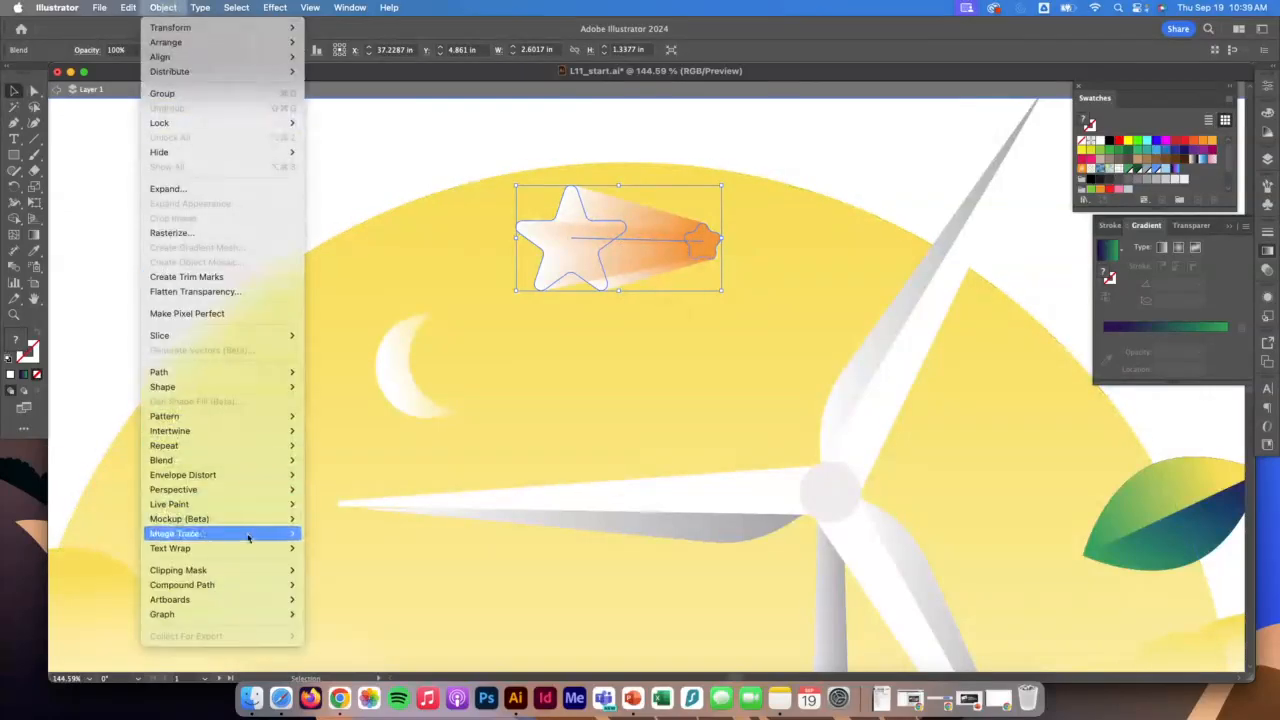
{"action": "mouse_move", "coordinate": [262, 460]}
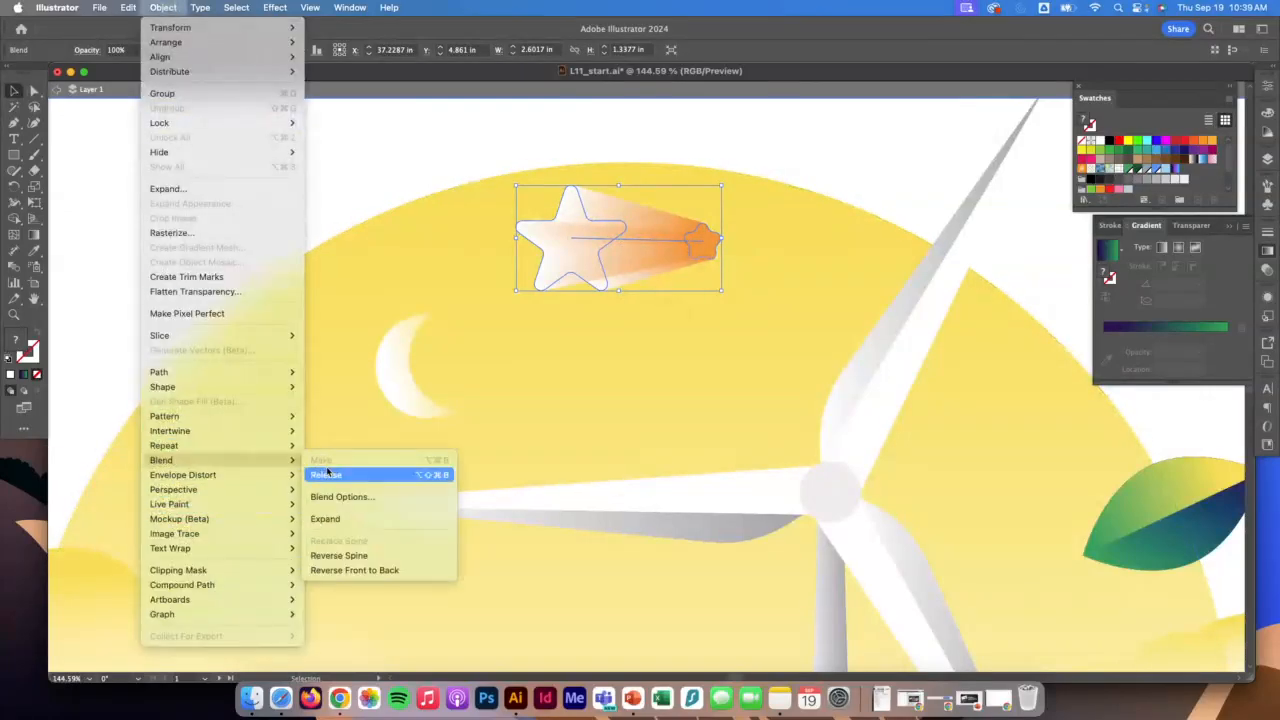
{"action": "left_click", "coordinate": [368, 498]}
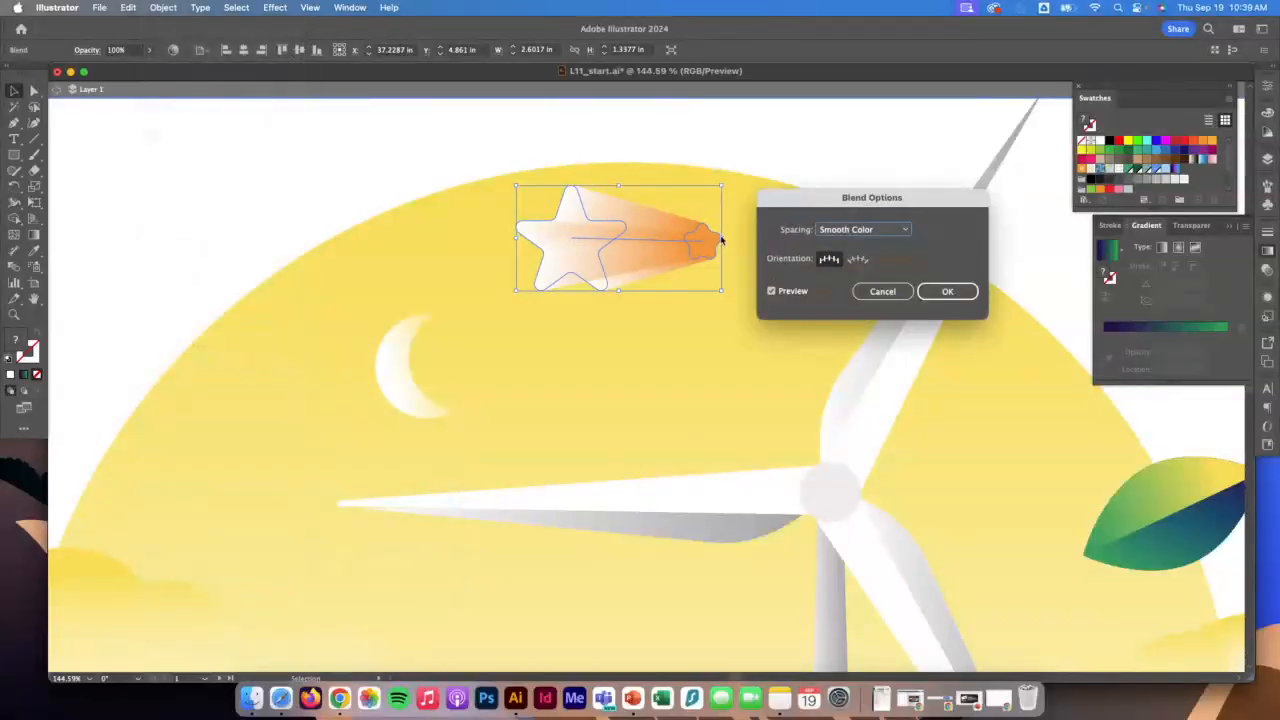
{"action": "left_click", "coordinate": [946, 291]}
Step: Isolate the star blend, move its small orange shape onto the white star's centre, recolour that shape yellow, and leave isolation
{"action": "double_click", "coordinate": [713, 254]}
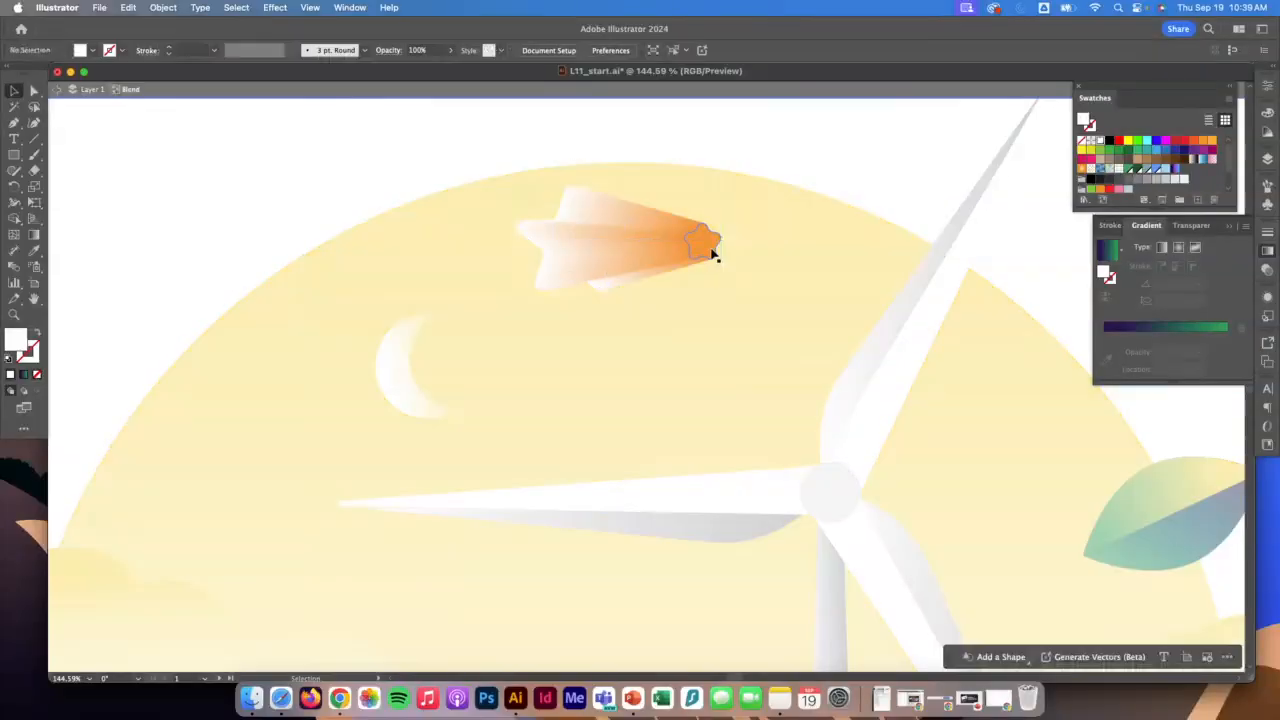
{"action": "left_click_drag", "start_coordinate": [713, 245], "coordinate": [584, 246]}
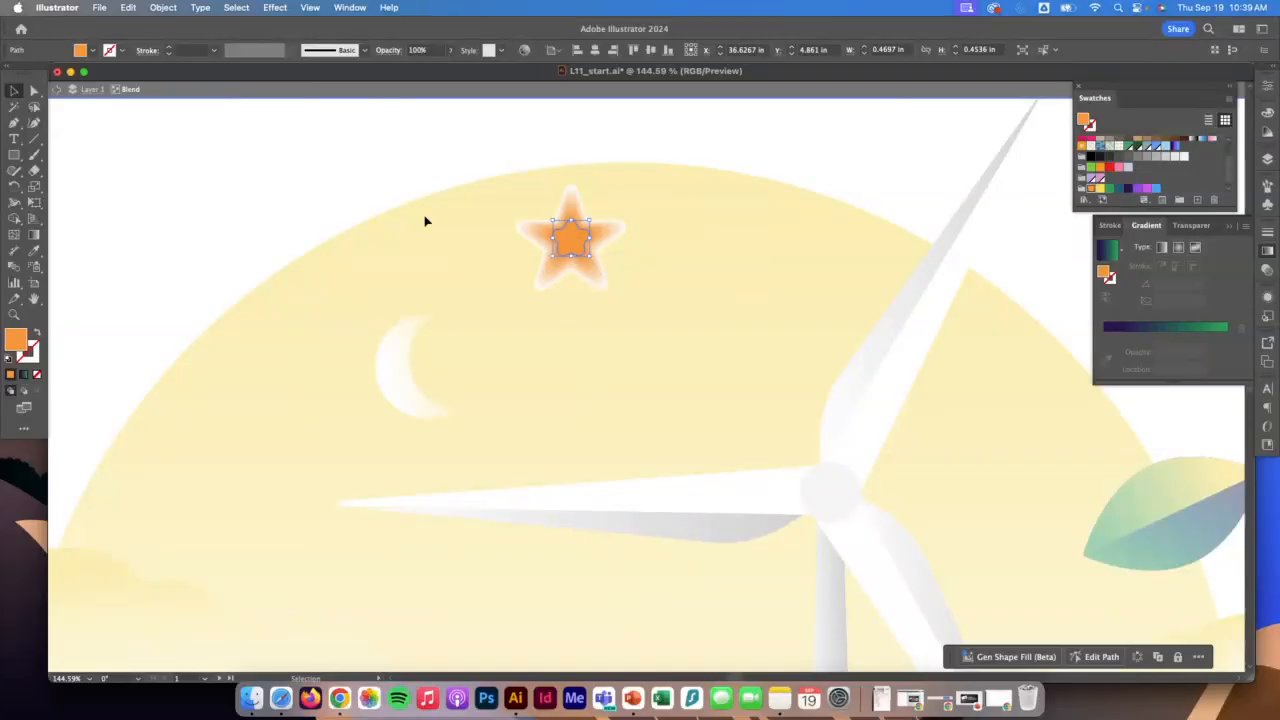
{"action": "left_click", "coordinate": [91, 51]}
{"action": "left_click", "coordinate": [28, 169]}
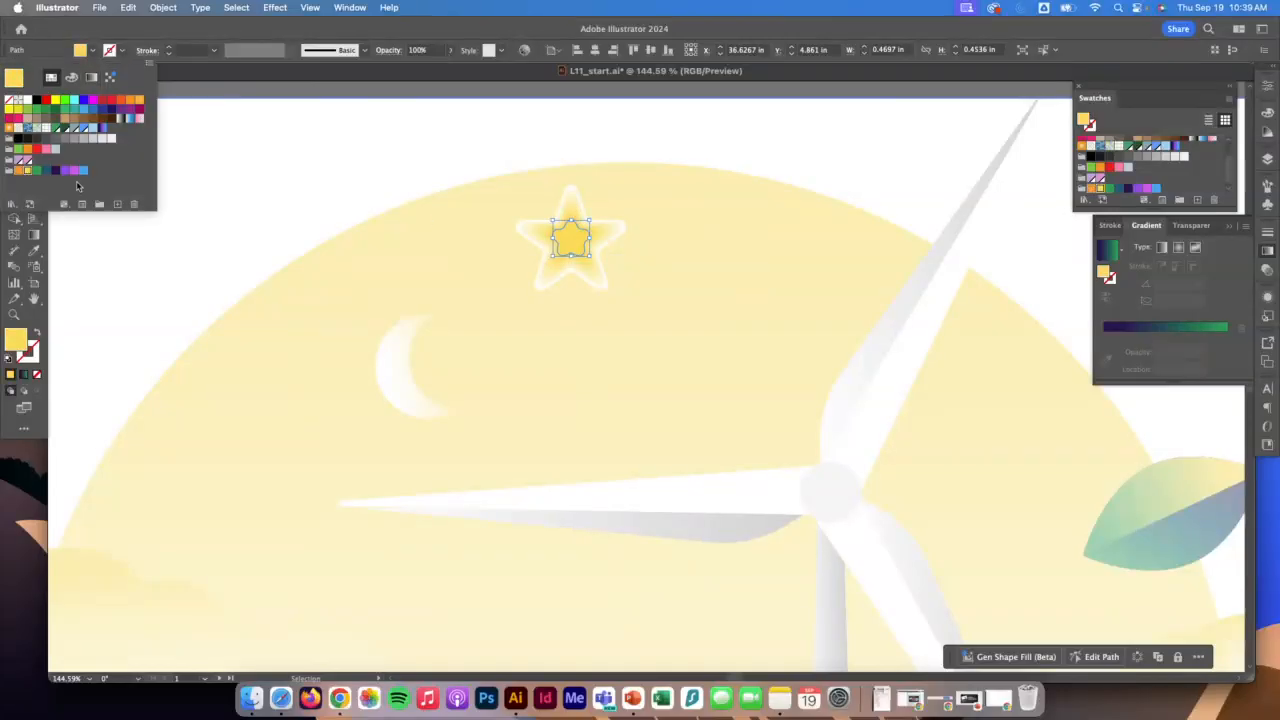
{"action": "key", "text": "Escape"}
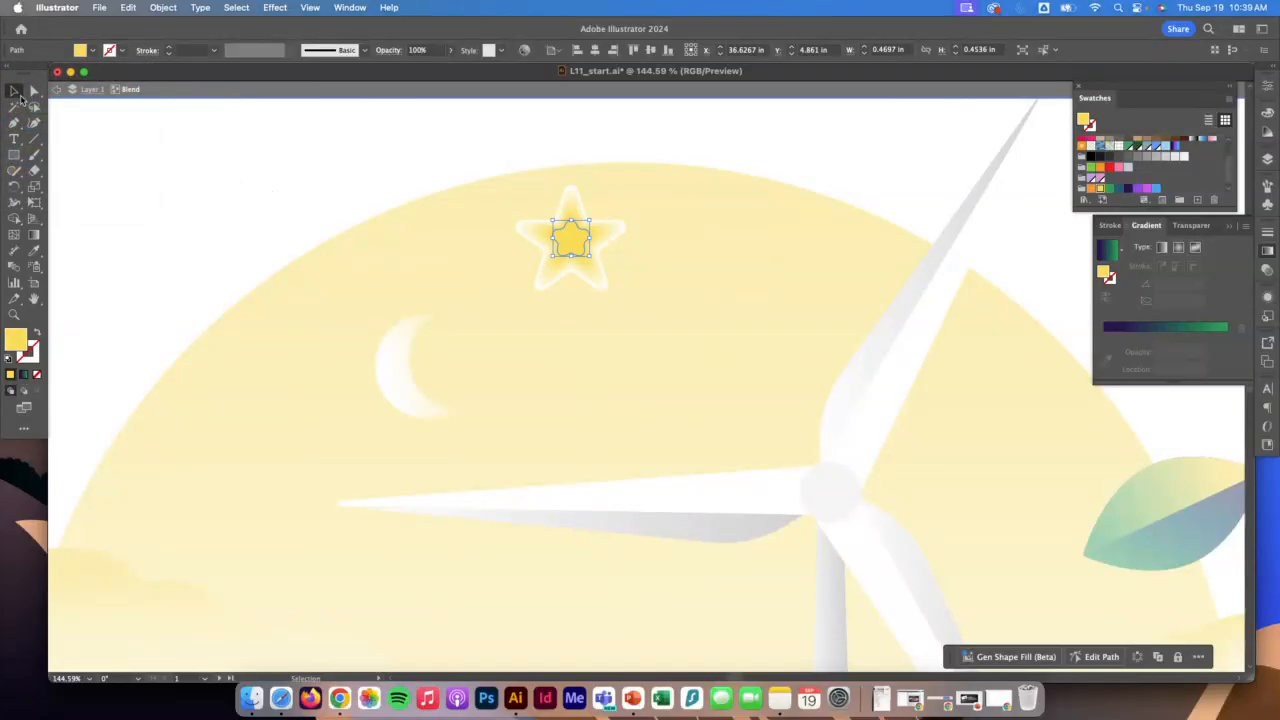
{"action": "left_click", "coordinate": [56, 90]}
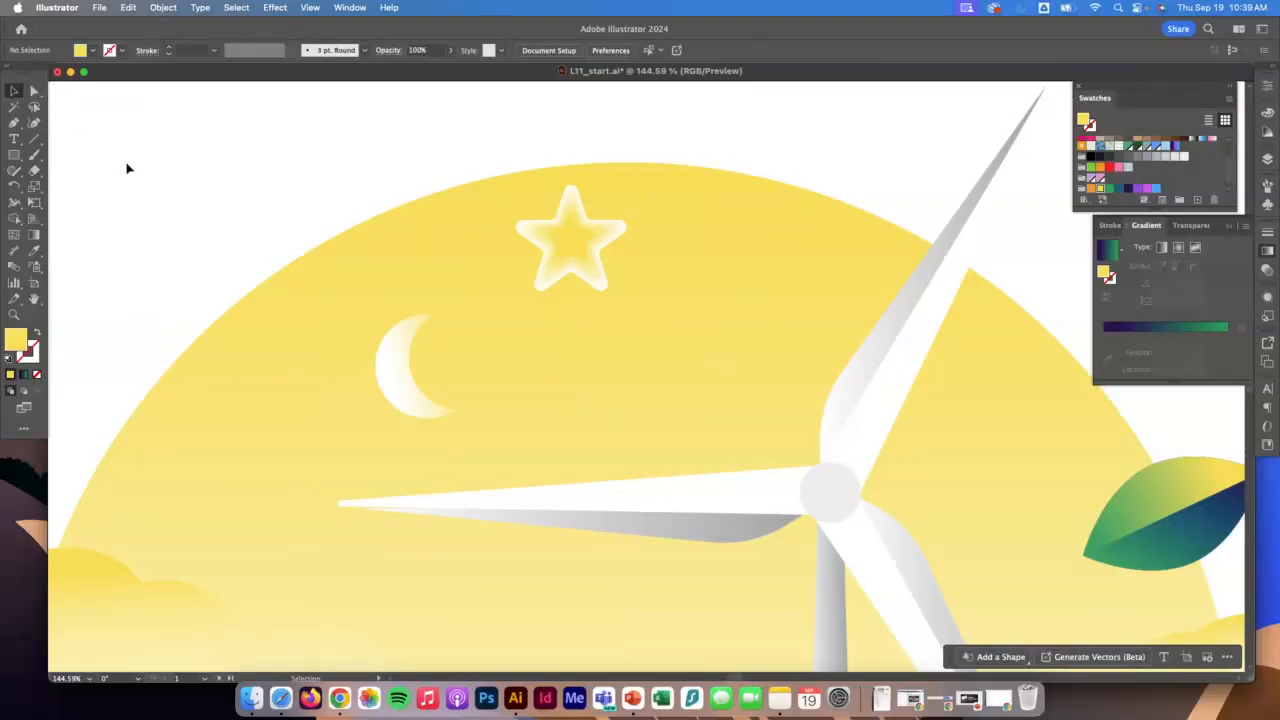
Step: Move the star blend to the sky area between the wind turbine and the small floating leaf, and deselect it
{"action": "double_click", "coordinate": [33, 300]}
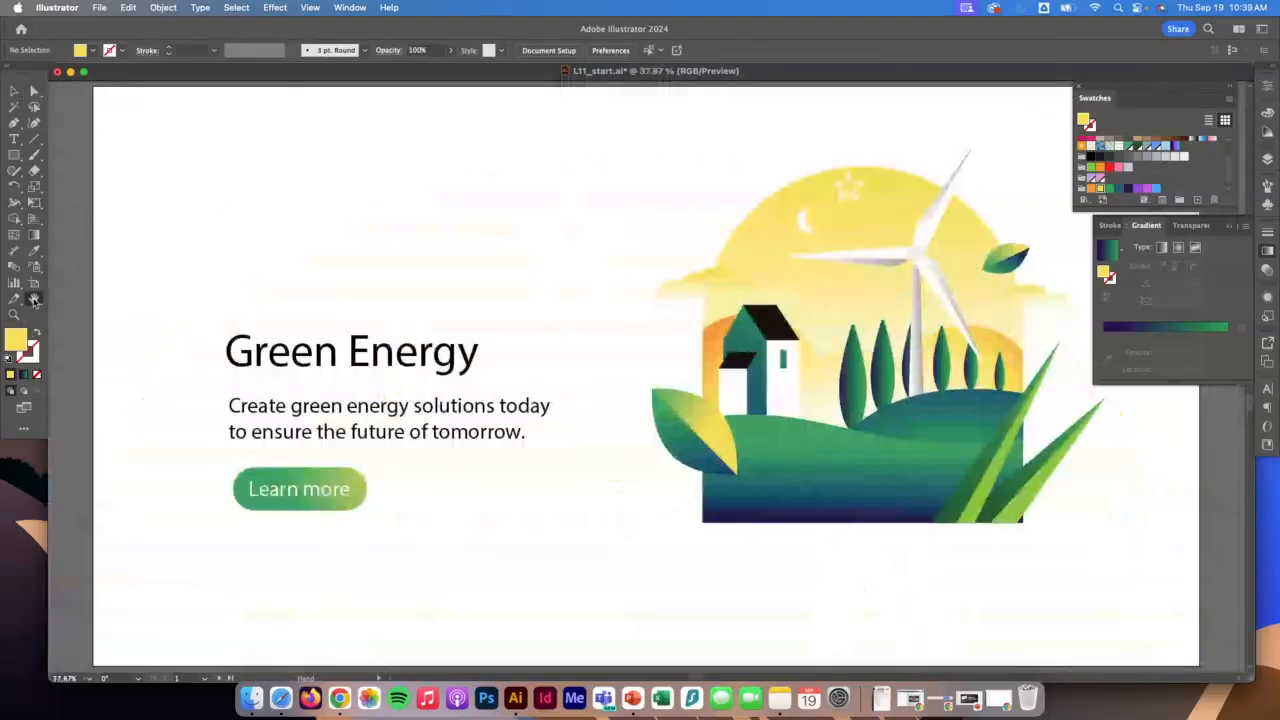
{"action": "scroll", "coordinate": [197, 297], "scroll_direction": "right", "scroll_amount": 5}
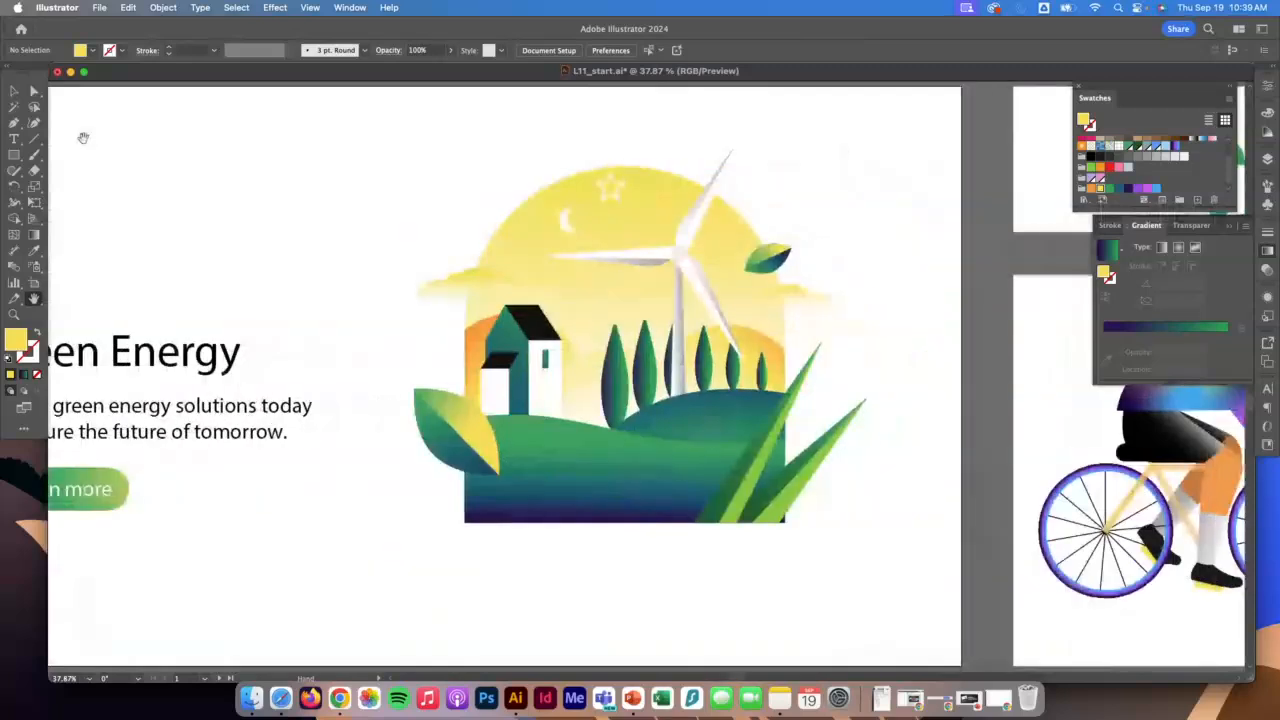
{"action": "key", "text": "v"}
{"action": "left_click_drag", "start_coordinate": [608, 190], "coordinate": [729, 258]}
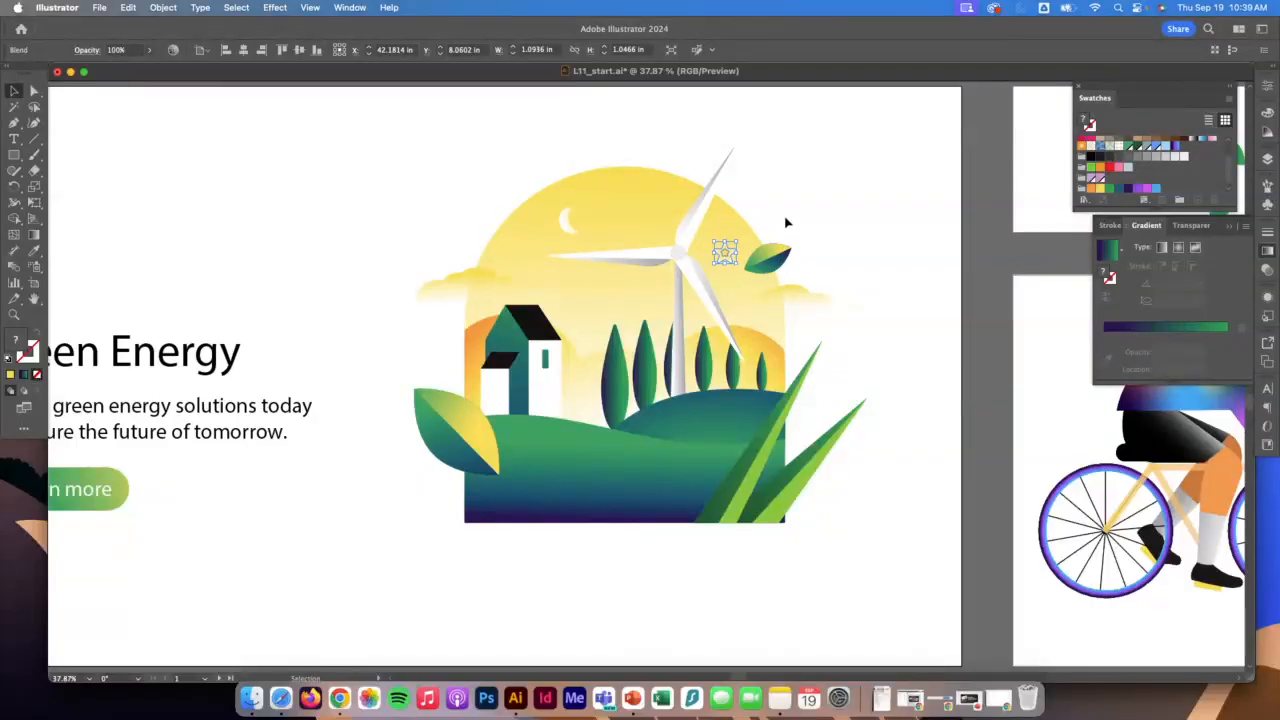
{"action": "left_click", "coordinate": [786, 222]}
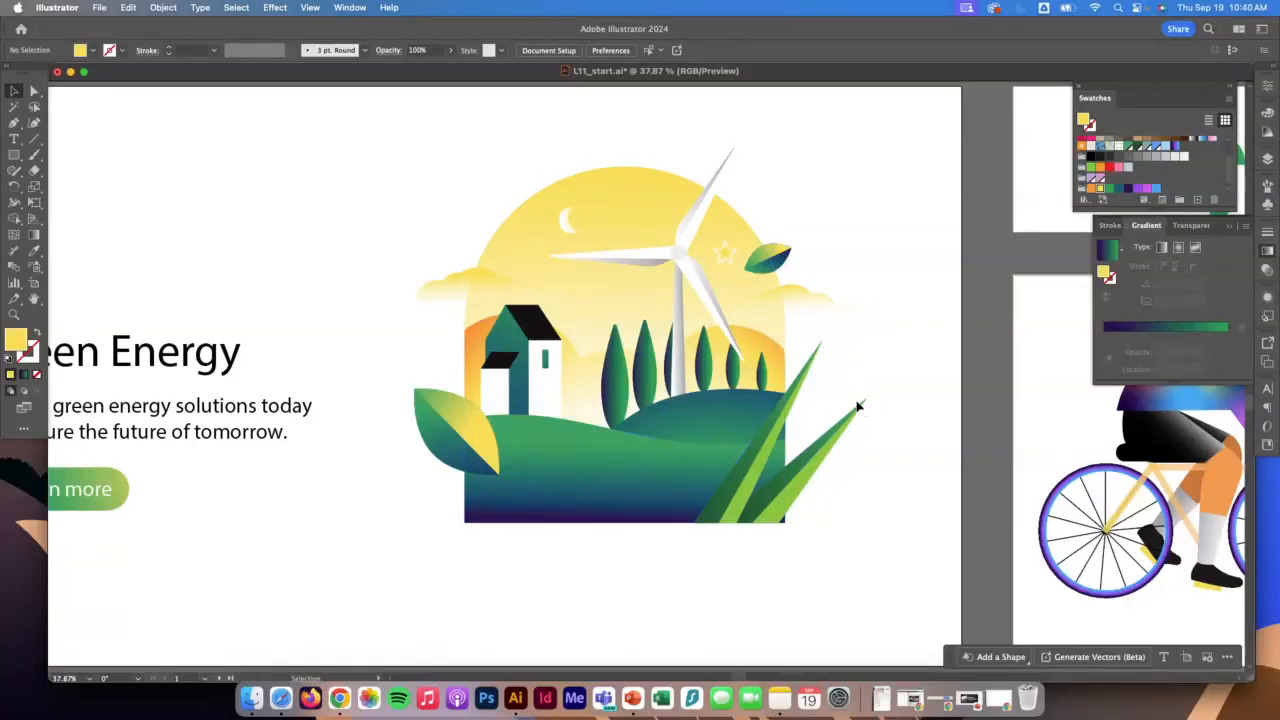
Step: Select the cyclist's multicoloured jersey, show its appearance attributes, and add a second fill to it
{"action": "scroll", "coordinate": [820, 366], "scroll_direction": "right", "scroll_amount": 10}
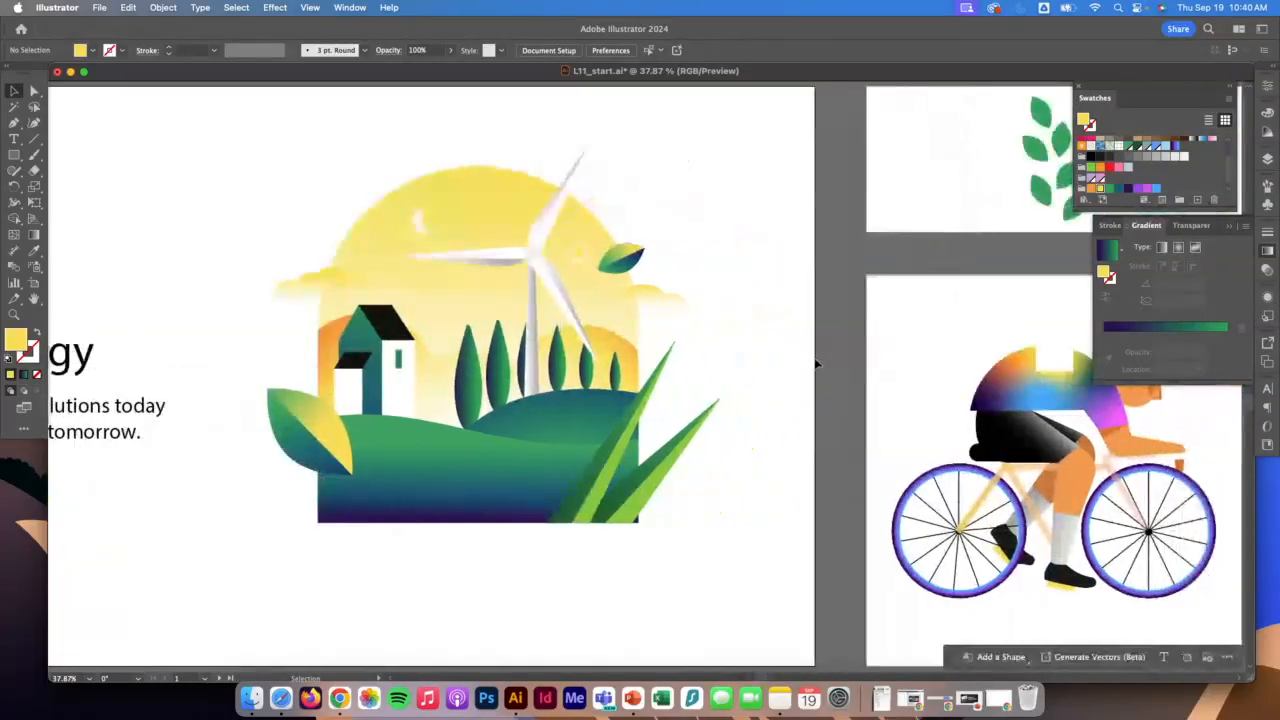
{"action": "scroll", "coordinate": [816, 363], "scroll_direction": "right", "scroll_amount": 6}
{"action": "scroll", "coordinate": [816, 363], "scroll_direction": "down", "scroll_amount": 2}
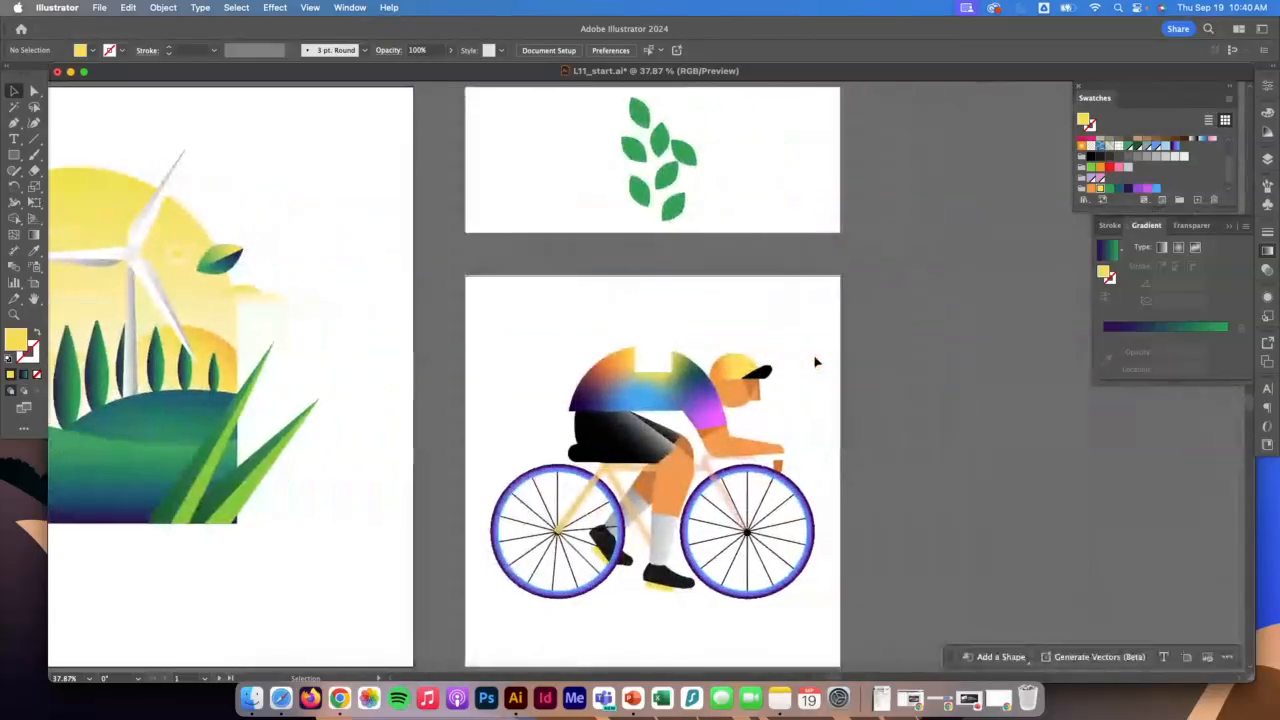
{"action": "scroll", "coordinate": [816, 363], "scroll_direction": "down", "scroll_amount": 2}
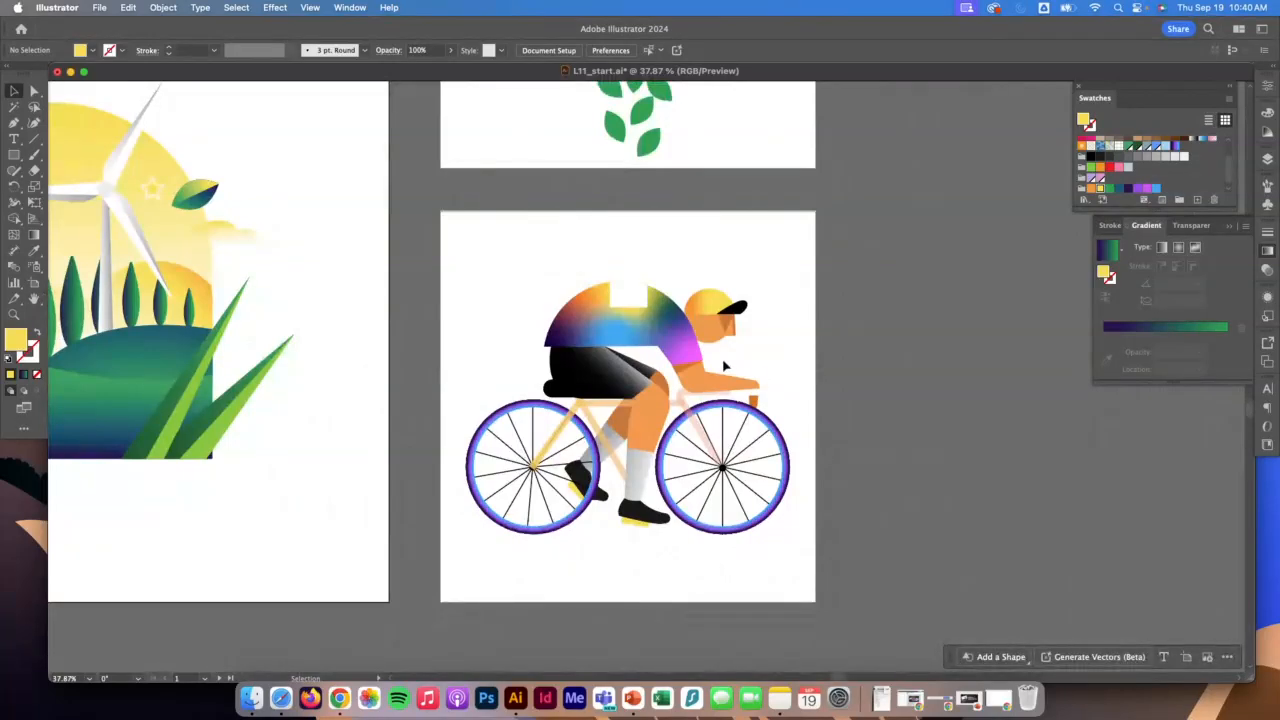
{"action": "left_click", "coordinate": [612, 332]}
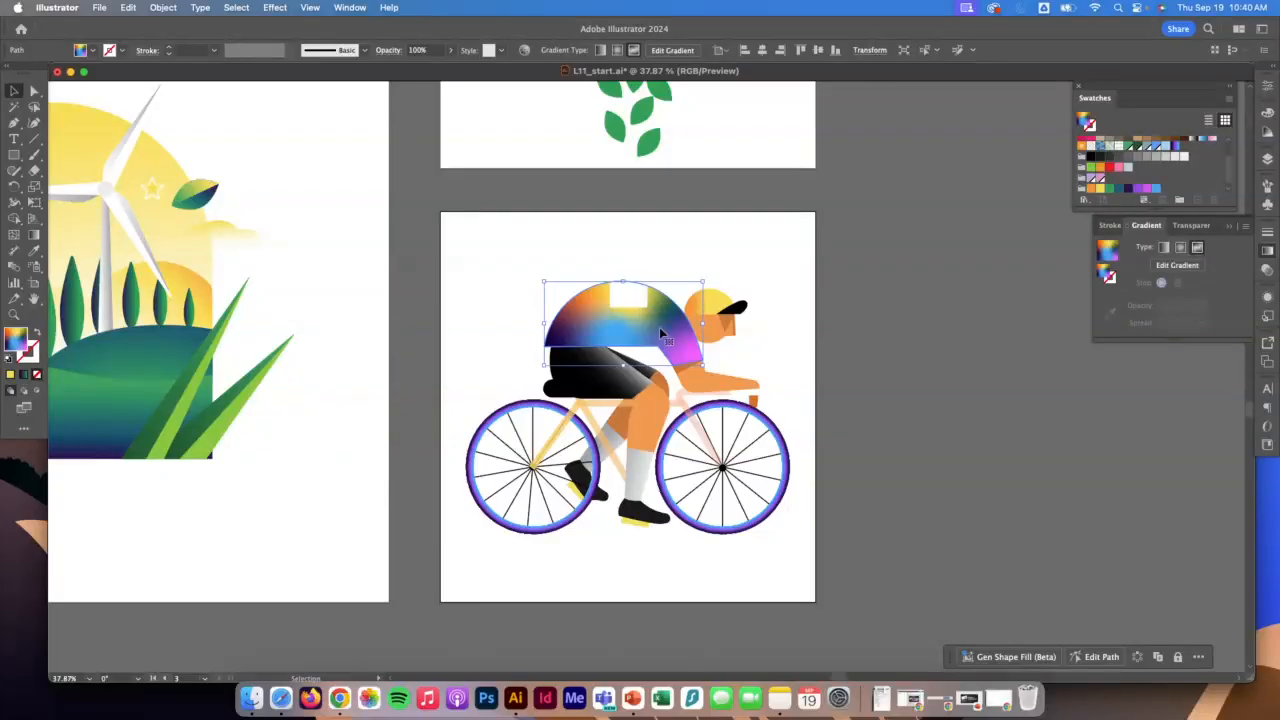
{"action": "left_click", "coordinate": [351, 7]}
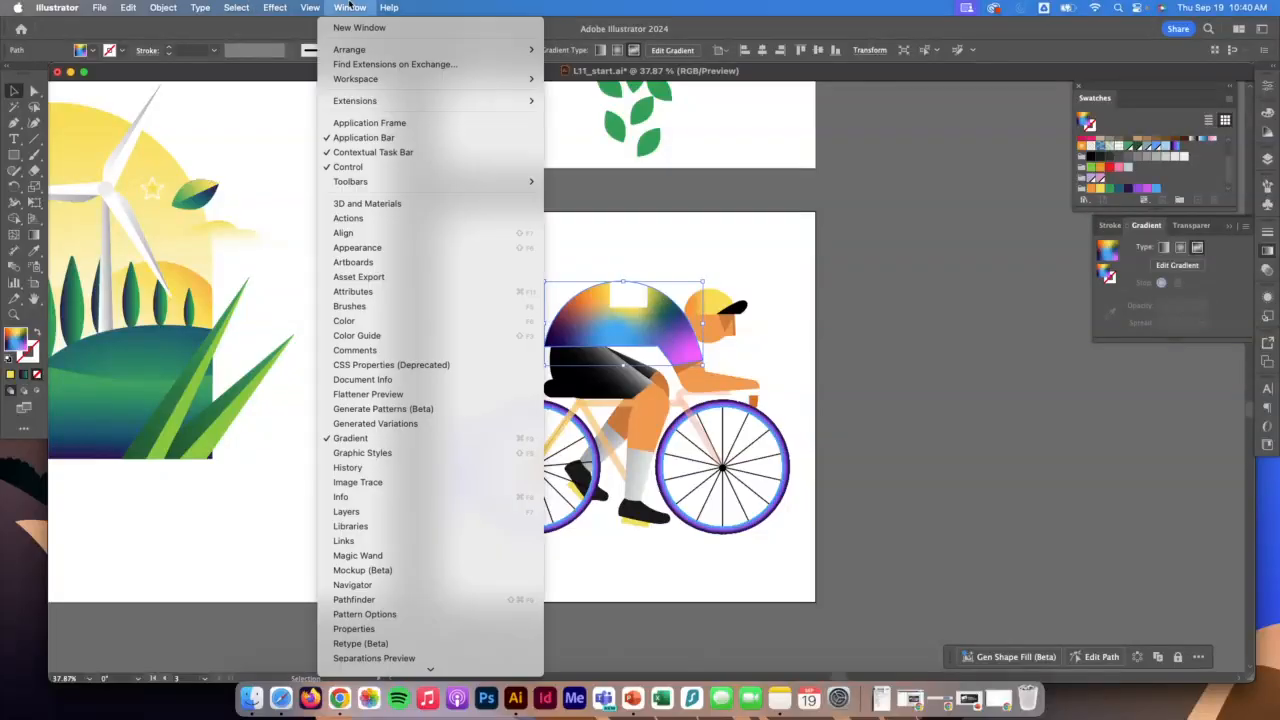
{"action": "left_click", "coordinate": [397, 249]}
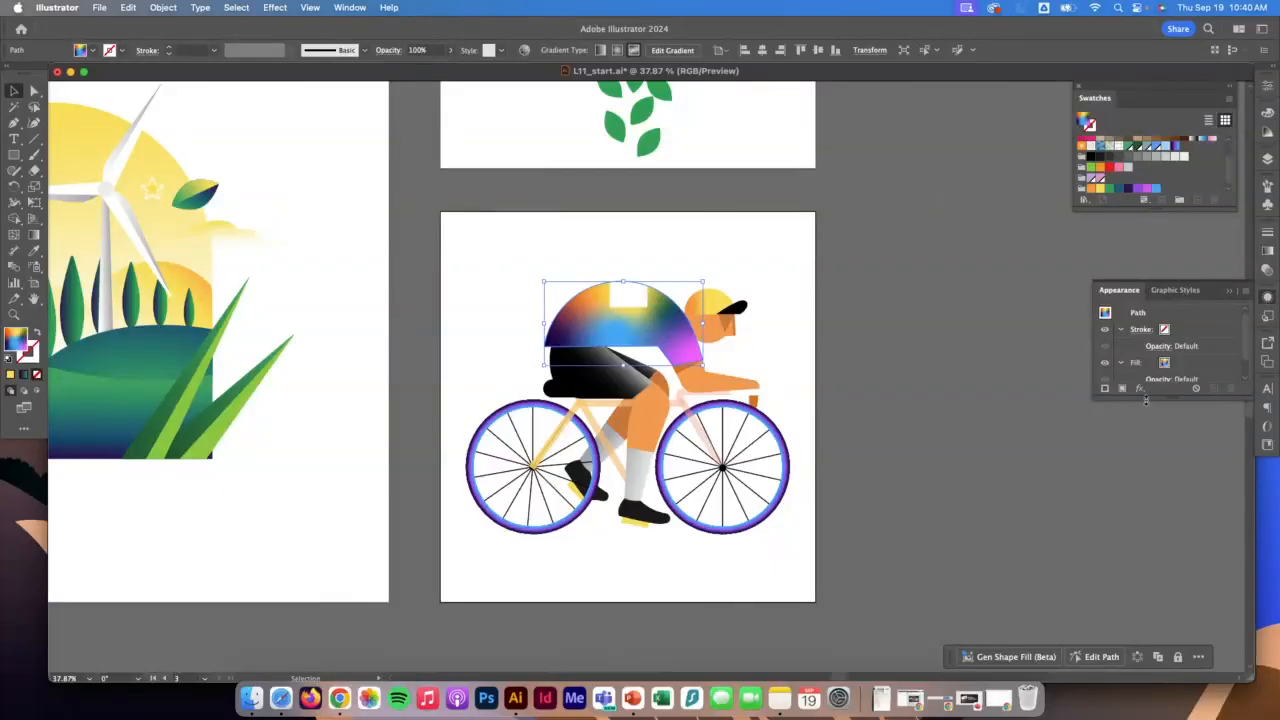
{"action": "left_click_drag", "start_coordinate": [1143, 436], "coordinate": [1143, 460]}
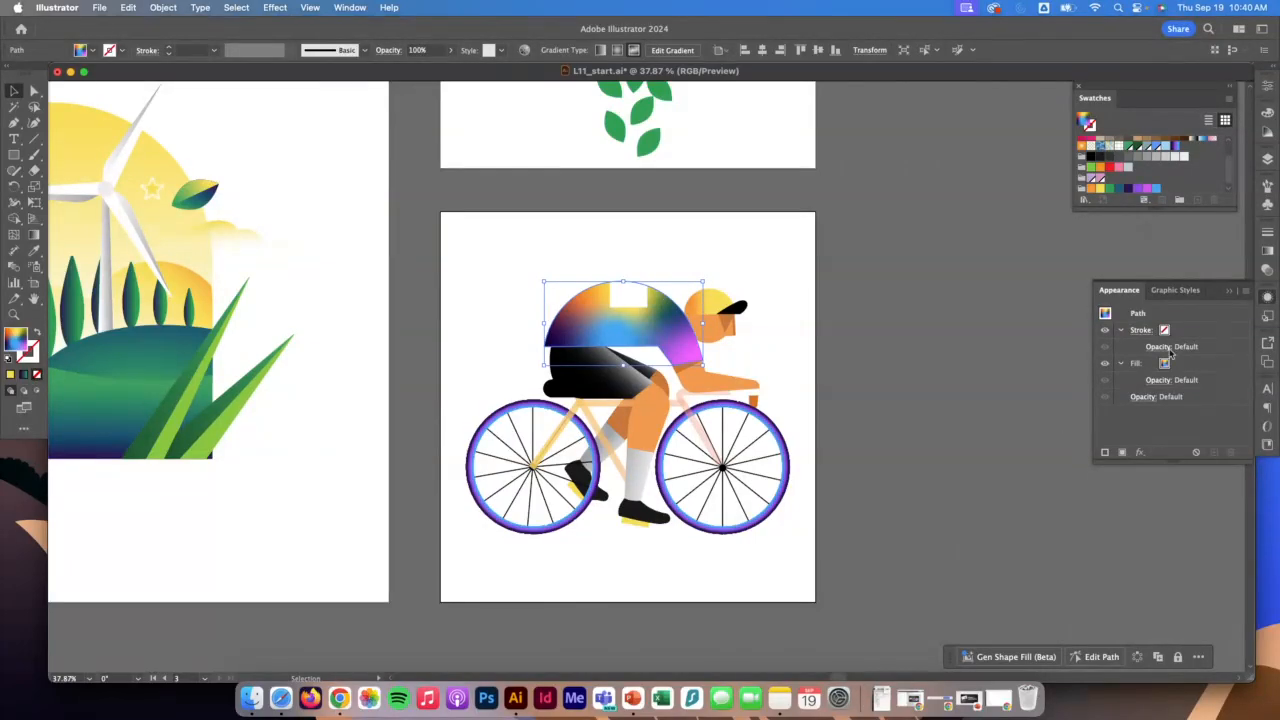
{"action": "left_click", "coordinate": [1124, 455]}
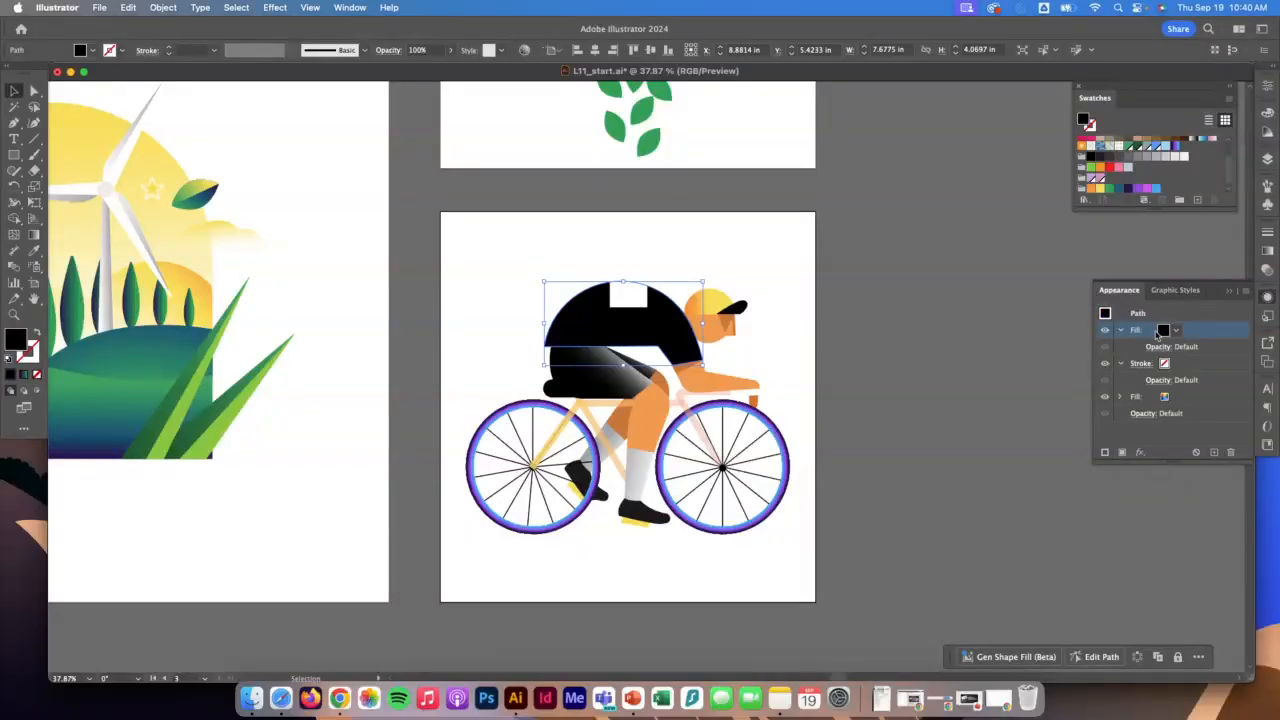
Step: Load the Basic Graphics_Dots pattern library and apply a black dot pattern from it to the jersey's new fill
{"action": "left_click", "coordinate": [1177, 332]}
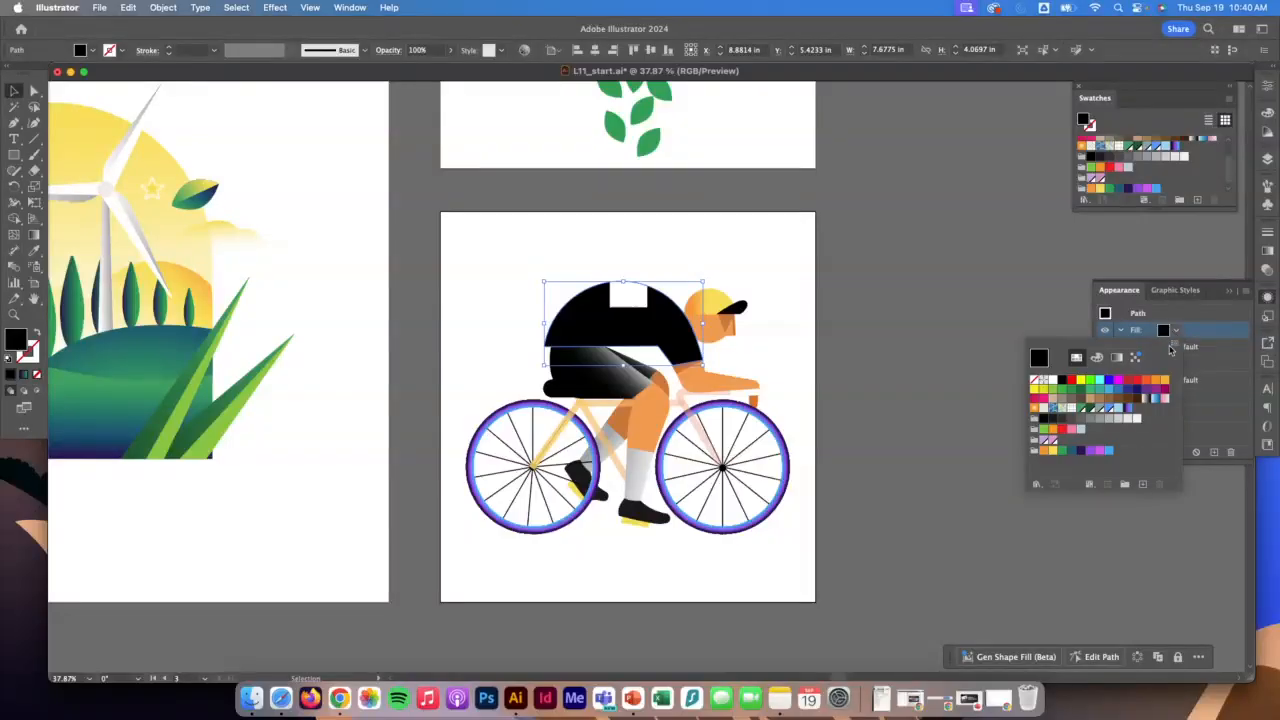
{"action": "left_click", "coordinate": [1038, 486]}
{"action": "mouse_move", "coordinate": [1073, 514]}
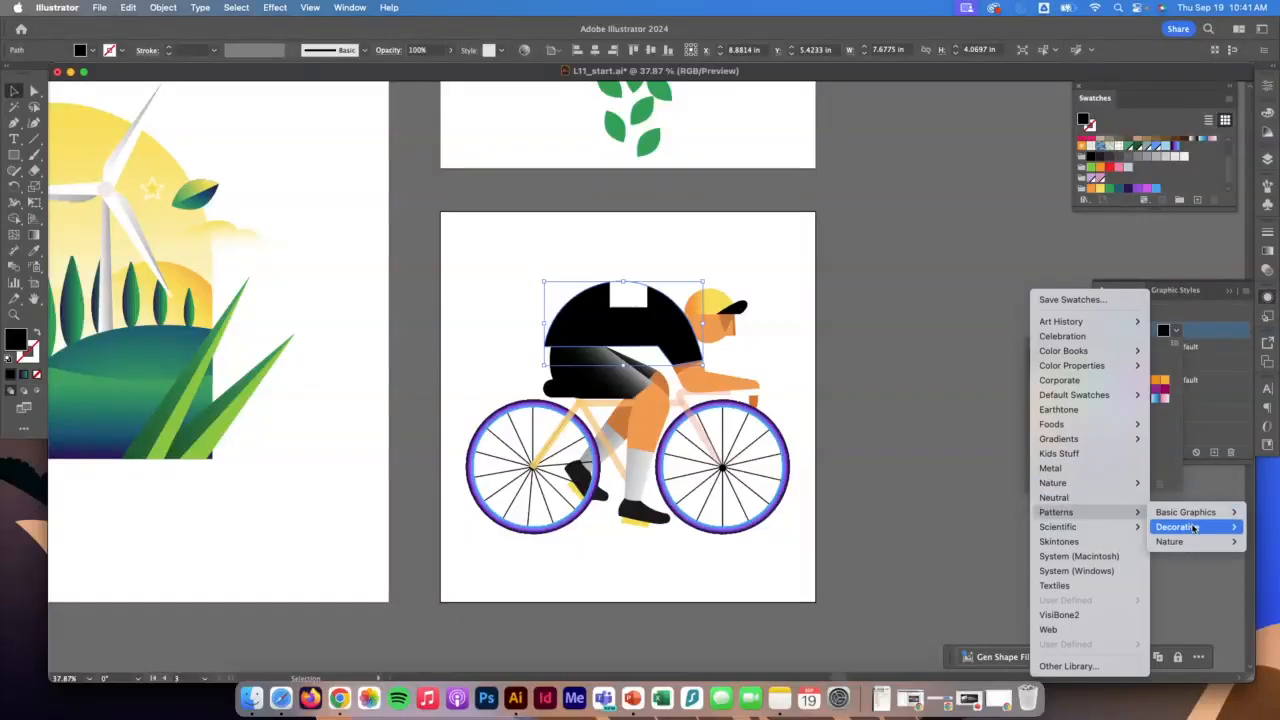
{"action": "mouse_move", "coordinate": [1192, 529]}
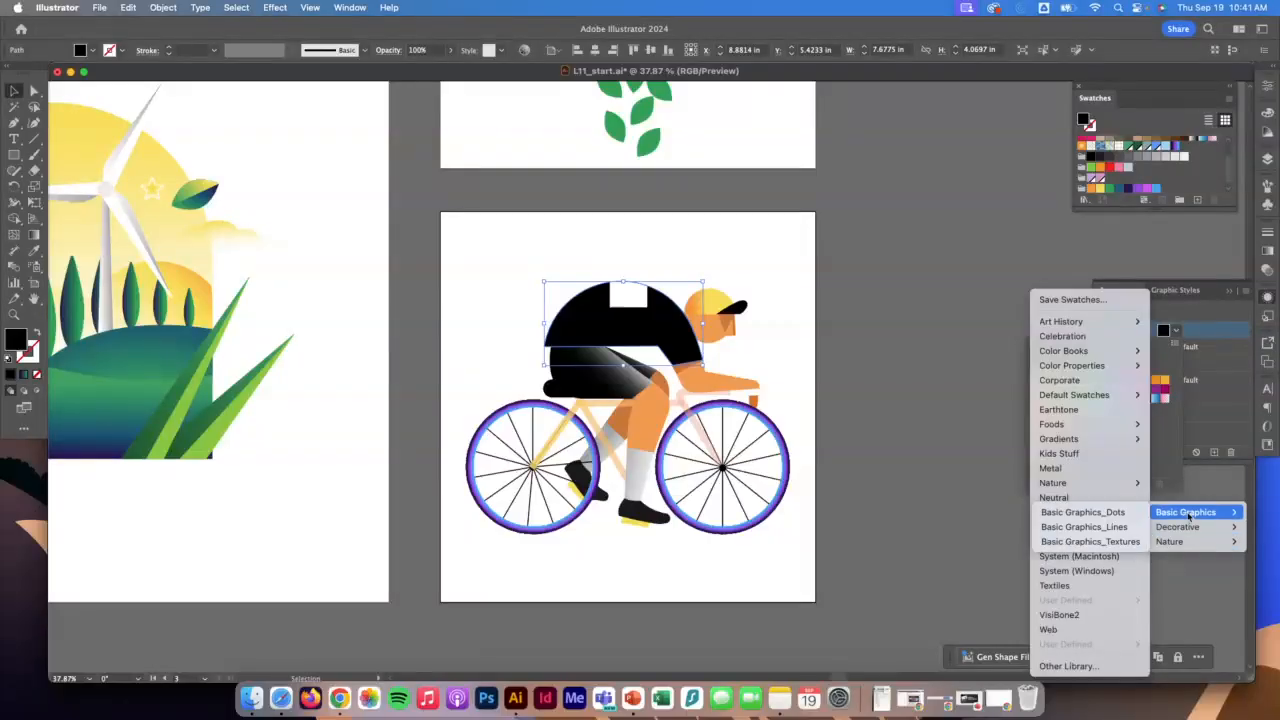
{"action": "left_click", "coordinate": [1109, 514]}
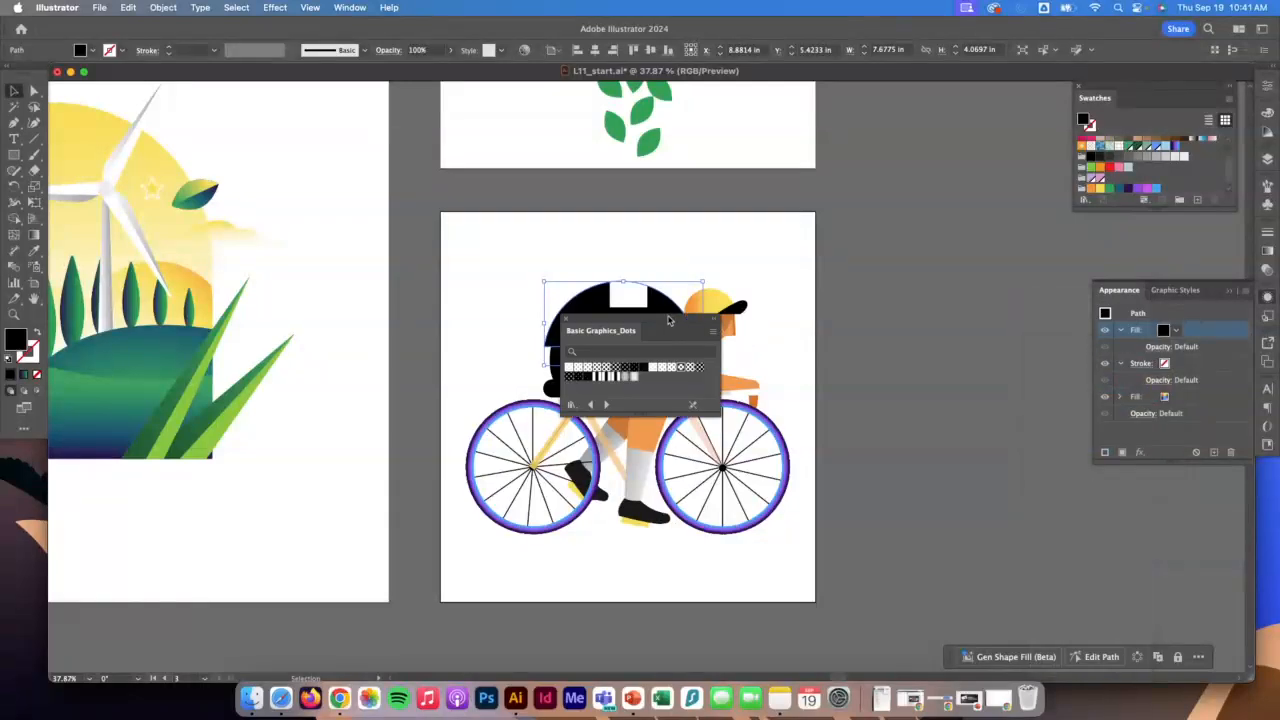
{"action": "left_click_drag", "start_coordinate": [596, 322], "coordinate": [886, 291]}
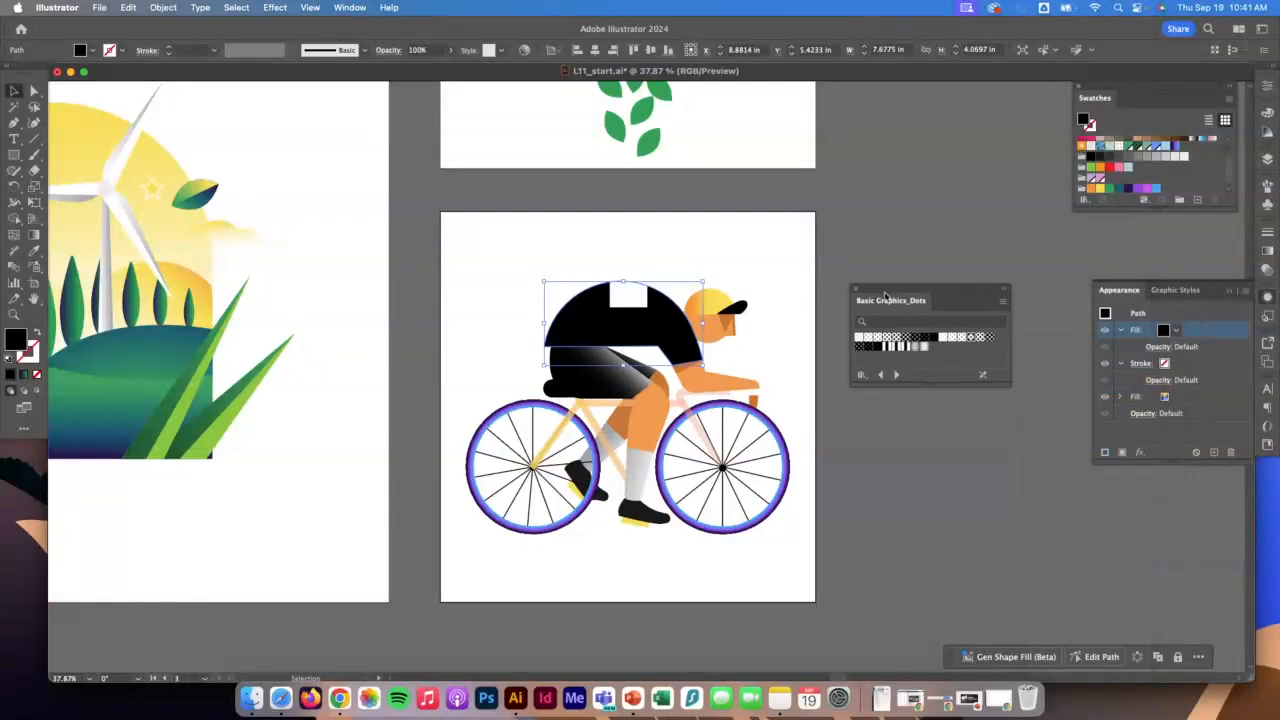
{"action": "left_click", "coordinate": [970, 342]}
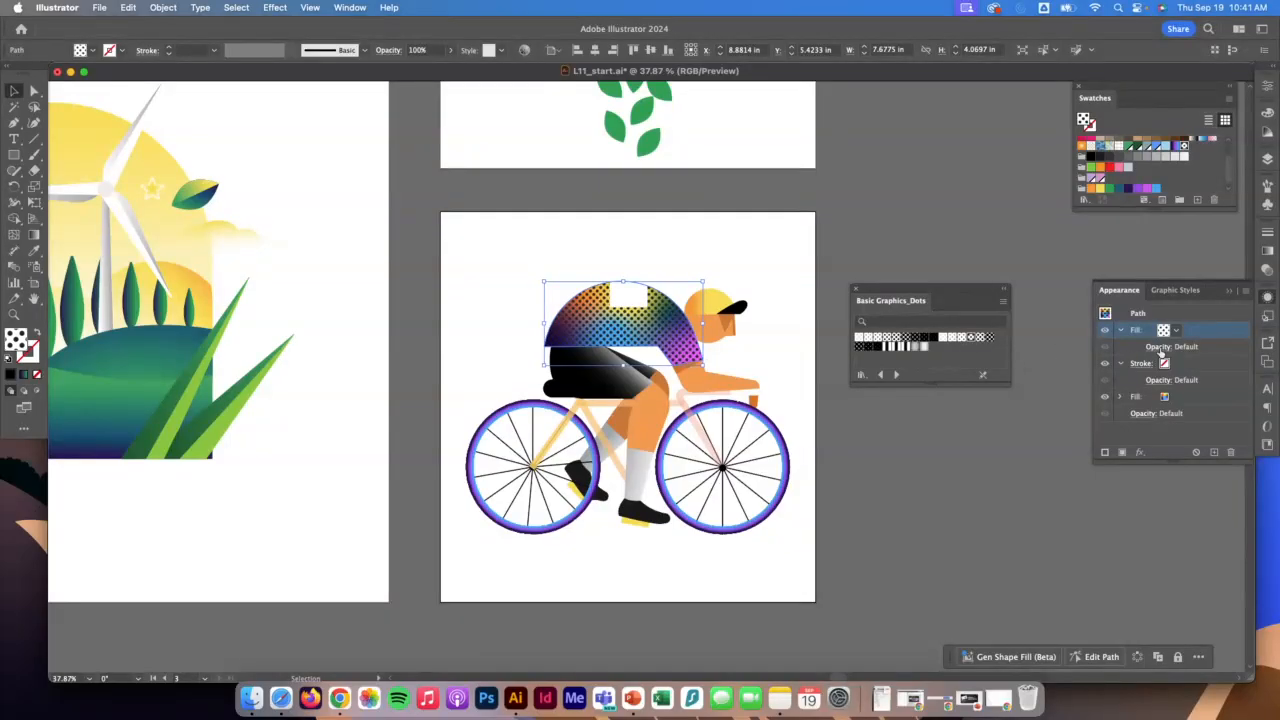
Step: Hide and reshow the jersey's dot fill to compare the look, and close the Basic Graphics_Dots library
{"action": "left_click", "coordinate": [1105, 331]}
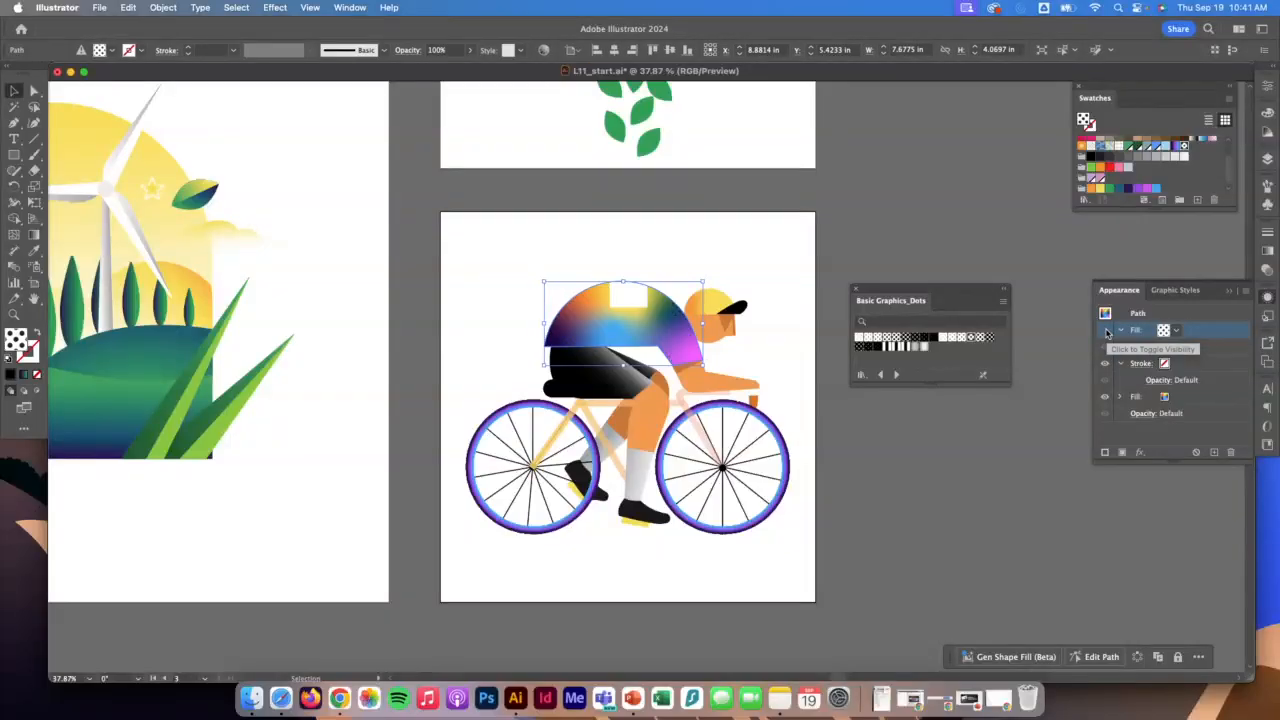
{"action": "left_click", "coordinate": [1105, 331]}
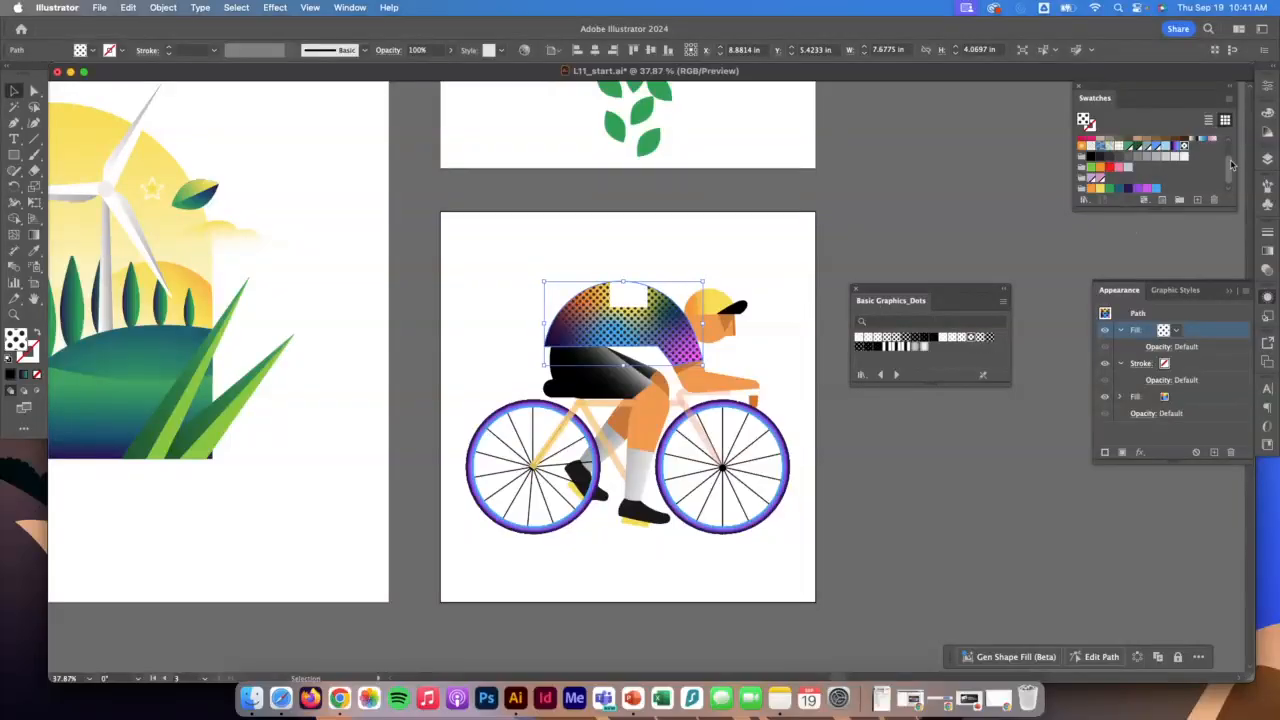
{"action": "scroll", "coordinate": [1201, 175], "scroll_direction": "up", "scroll_amount": 2}
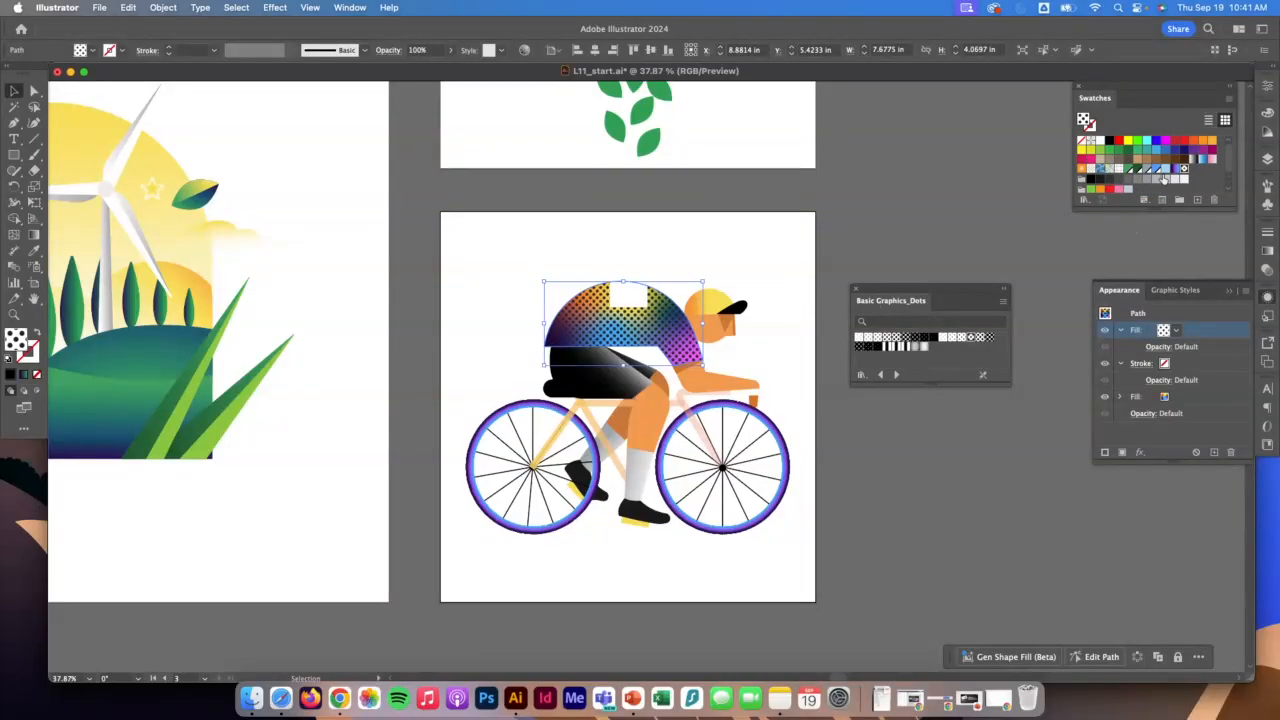
{"action": "left_click", "coordinate": [856, 291]}
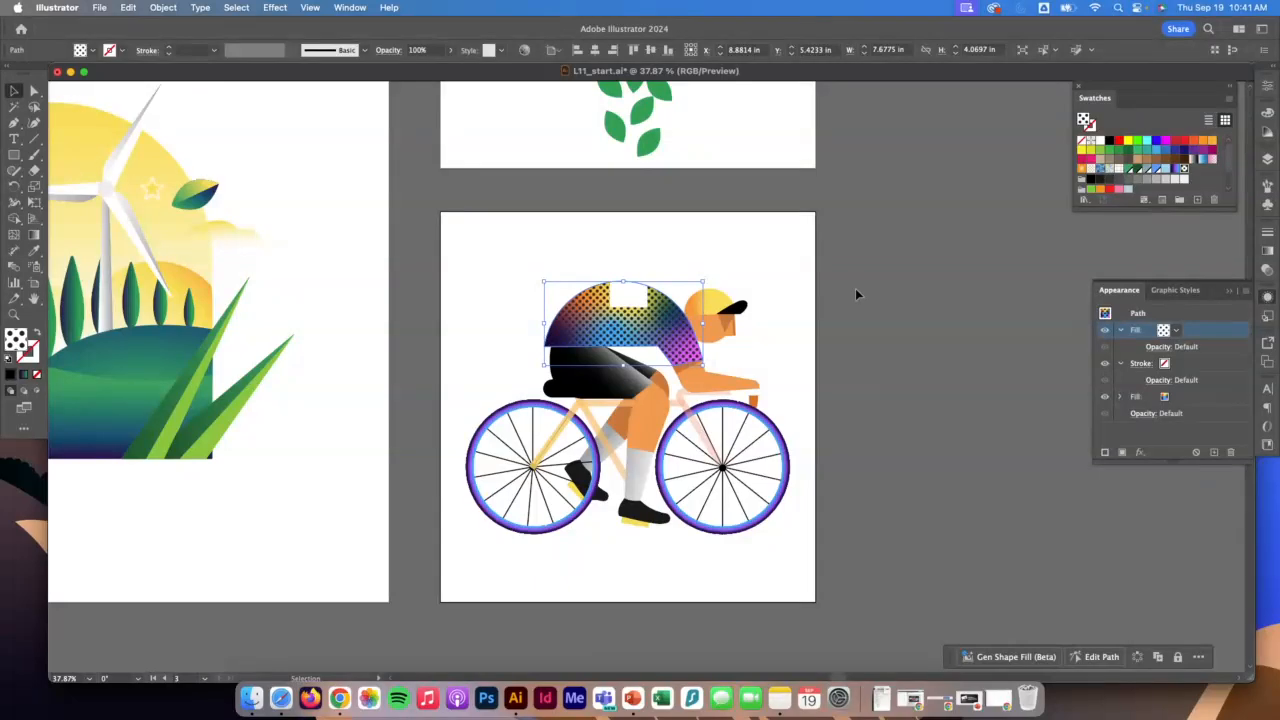
Step: Select all the green leaves on the small artboard above the cyclist and make a new pattern from them
{"action": "scroll", "coordinate": [856, 294], "scroll_direction": "up", "scroll_amount": 5}
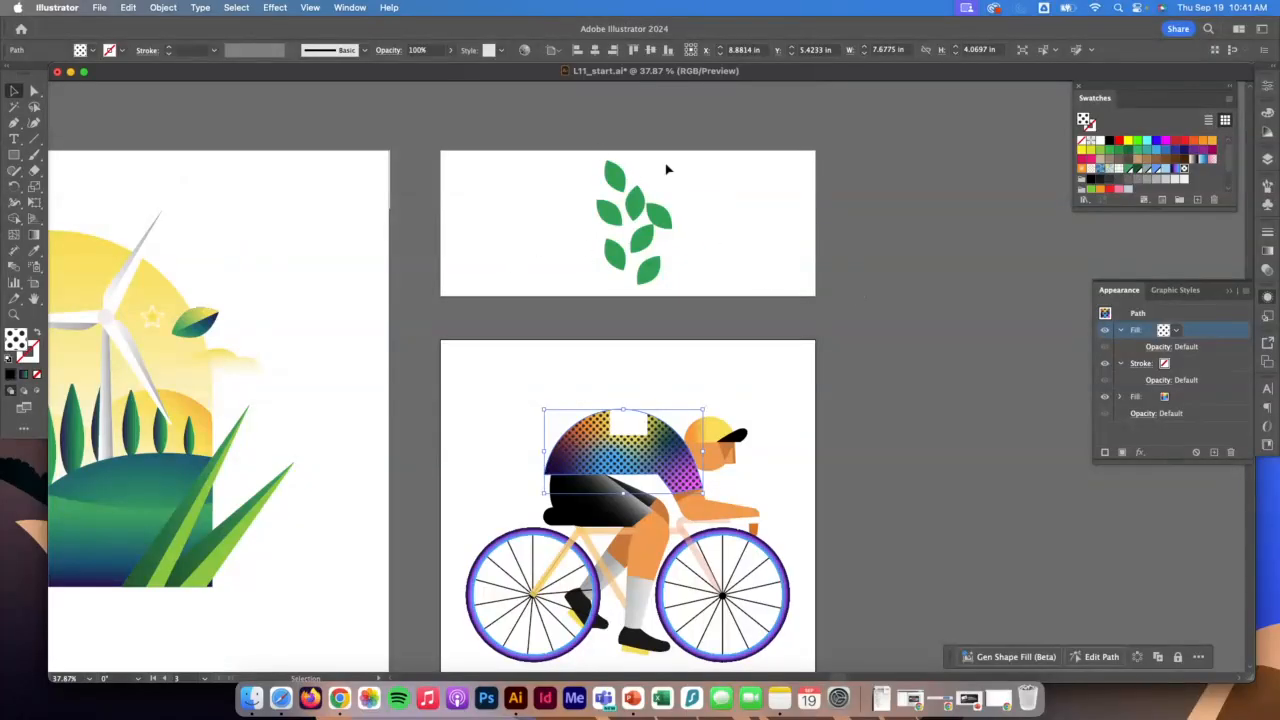
{"action": "left_click_drag", "start_coordinate": [570, 154], "coordinate": [711, 292]}
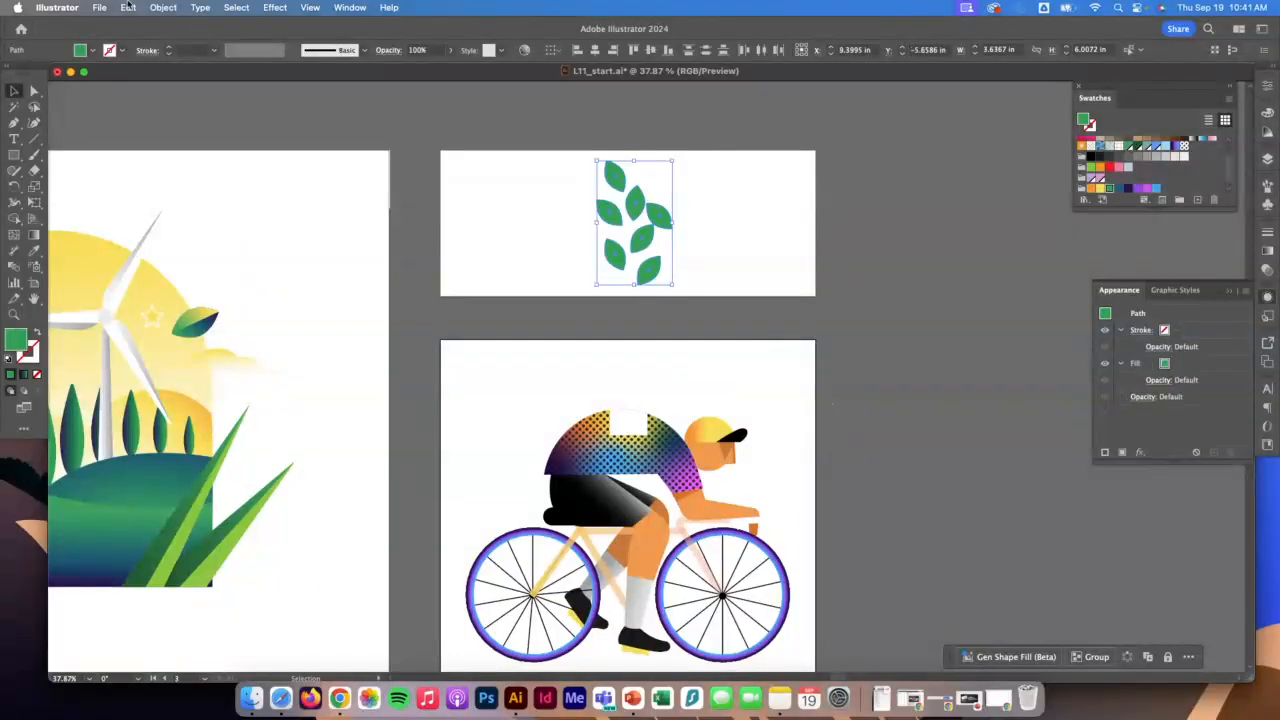
{"action": "left_click", "coordinate": [160, 7]}
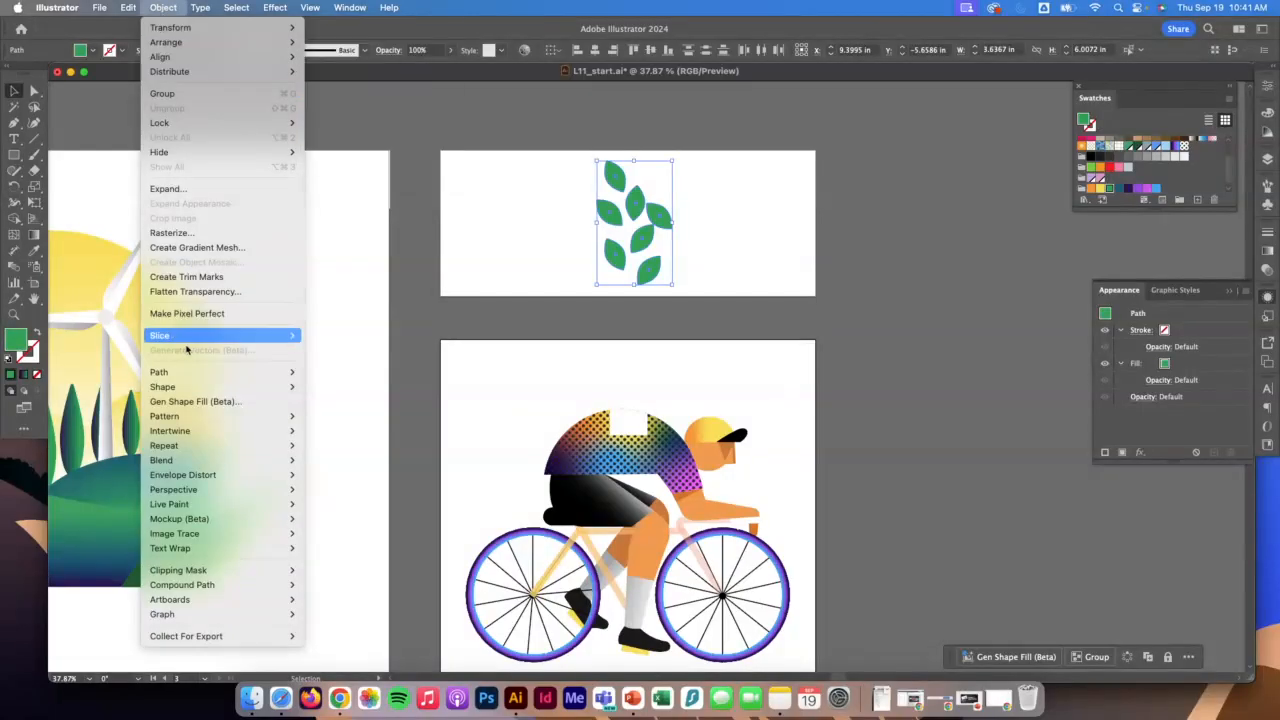
{"action": "mouse_move", "coordinate": [200, 418]}
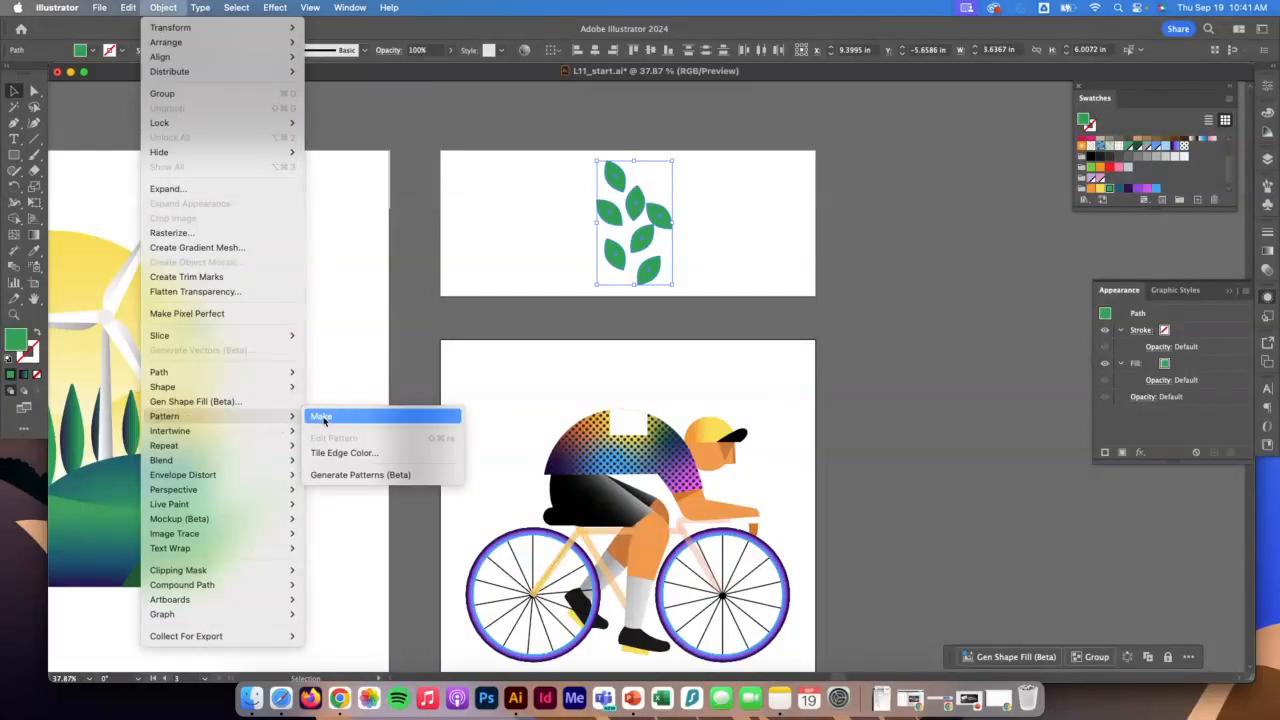
{"action": "left_click", "coordinate": [323, 418]}
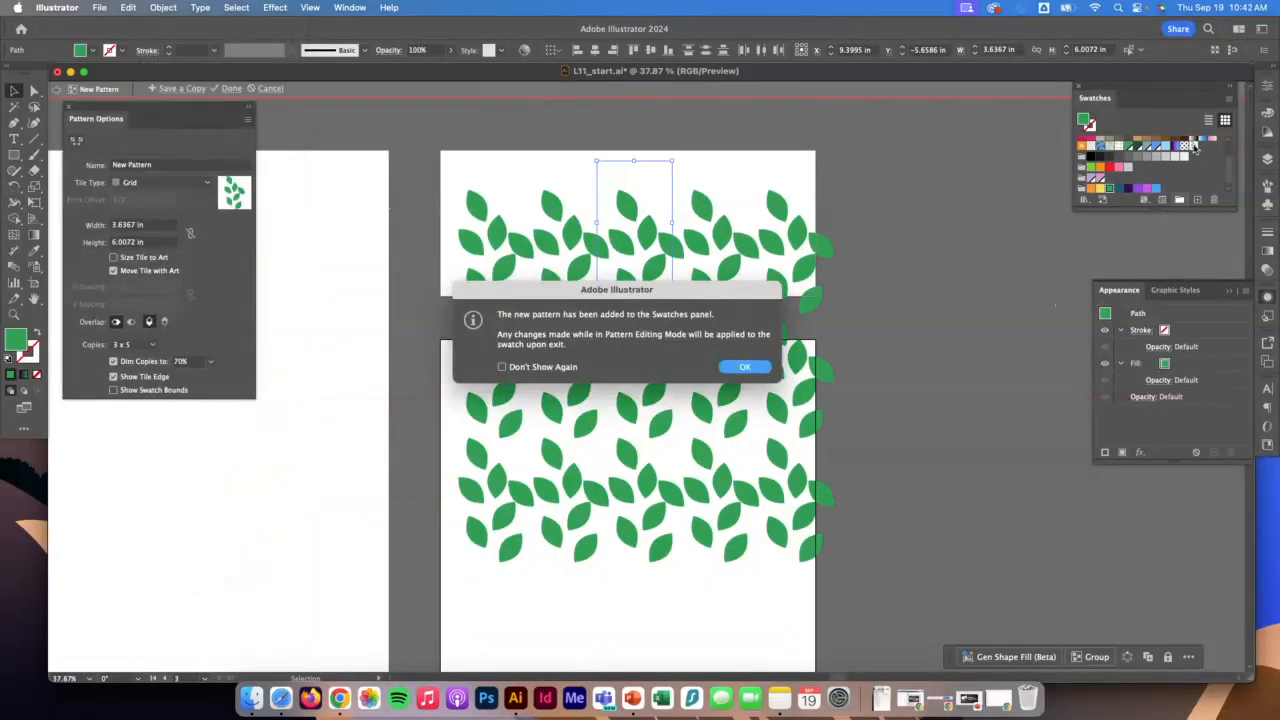
Step: Dismiss the new pattern notice, move the pattern options clear of the artwork's edge, and name the pattern Leaf
{"action": "left_click", "coordinate": [746, 367]}
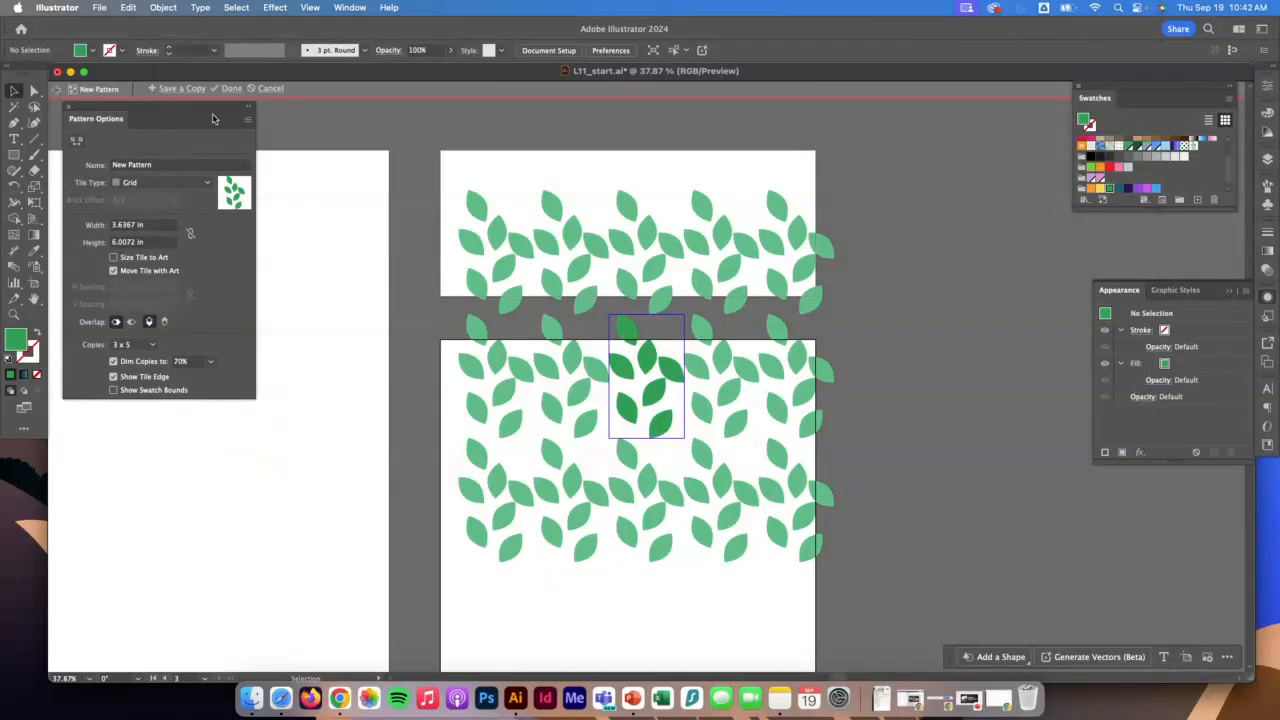
{"action": "left_click_drag", "start_coordinate": [158, 112], "coordinate": [327, 186]}
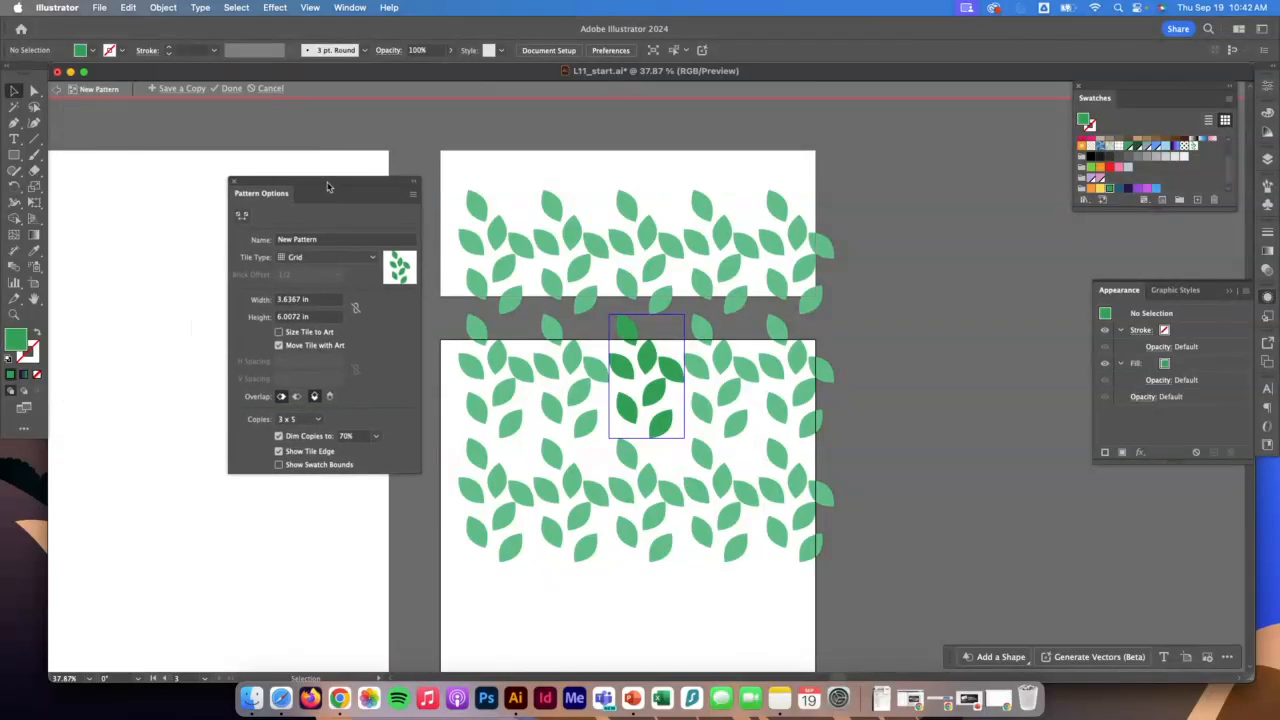
{"action": "left_click", "coordinate": [332, 240]}
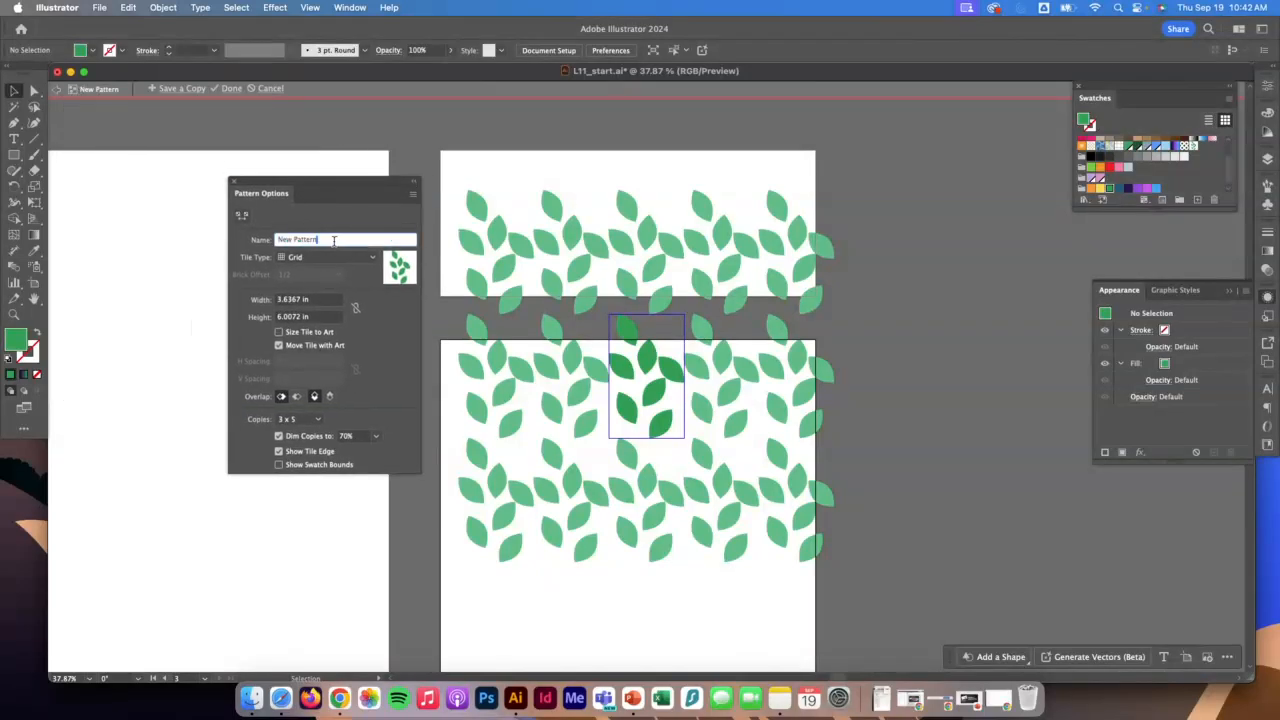
{"action": "triple_click", "coordinate": [335, 245]}
{"action": "type", "text": "Leaf"}
Step: Try the Hex by Column and Brick by Row tile types on the Leaf pattern, and return it to Grid
{"action": "left_click", "coordinate": [374, 257]}
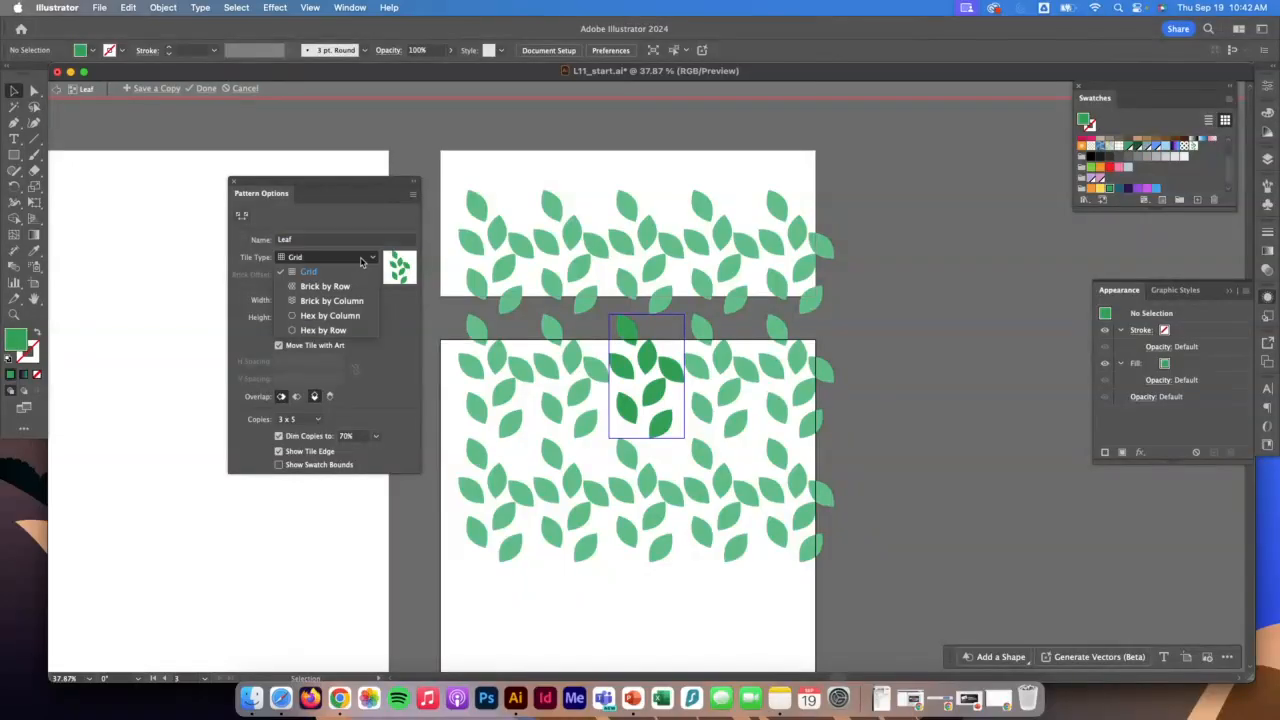
{"action": "left_click", "coordinate": [330, 315]}
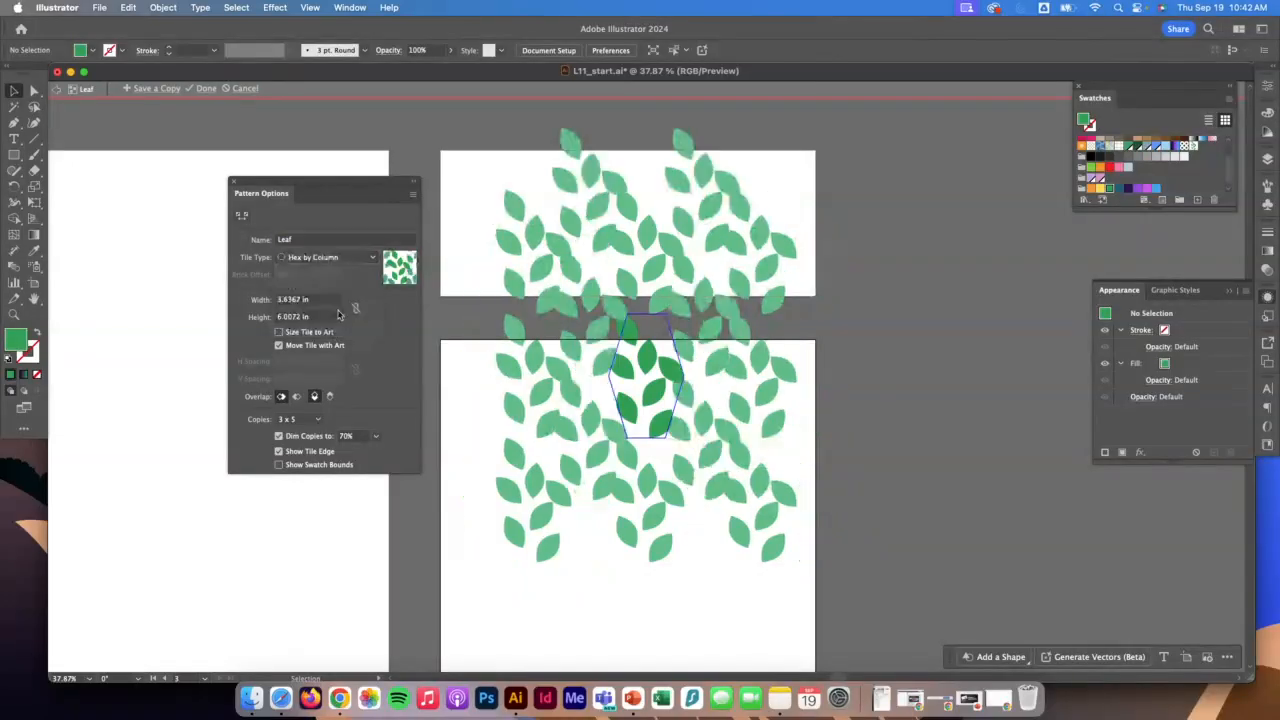
{"action": "left_click", "coordinate": [367, 259]}
{"action": "left_click", "coordinate": [325, 286]}
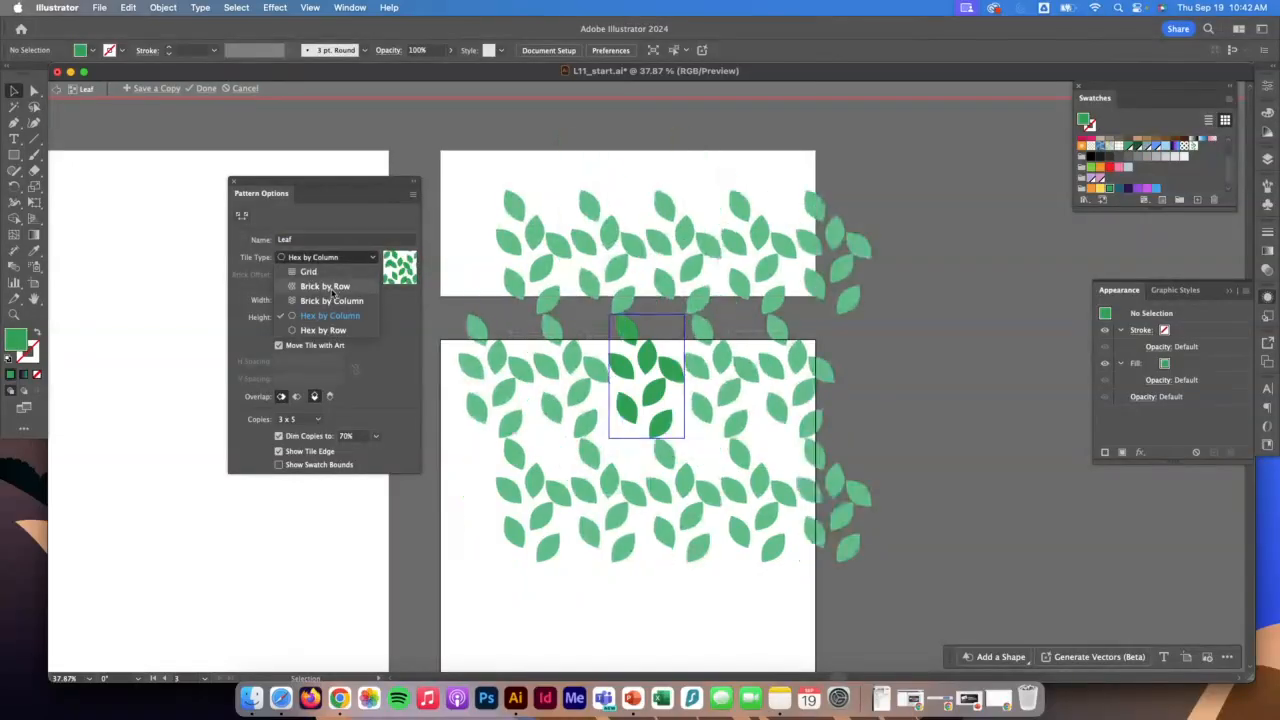
{"action": "left_click", "coordinate": [370, 263]}
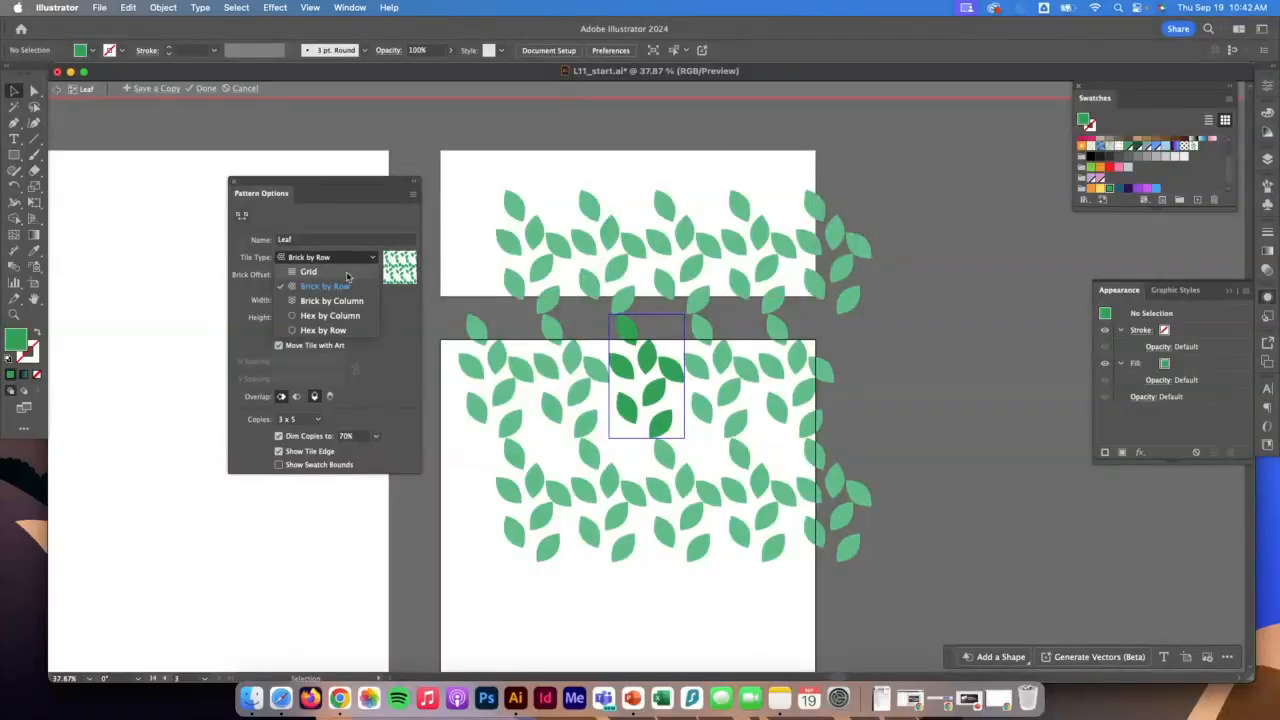
{"action": "left_click", "coordinate": [298, 271]}
Step: Delete the outermost right leaf, the top leaf and the bottom leaf from the central pattern tile
{"action": "left_click", "coordinate": [667, 367]}
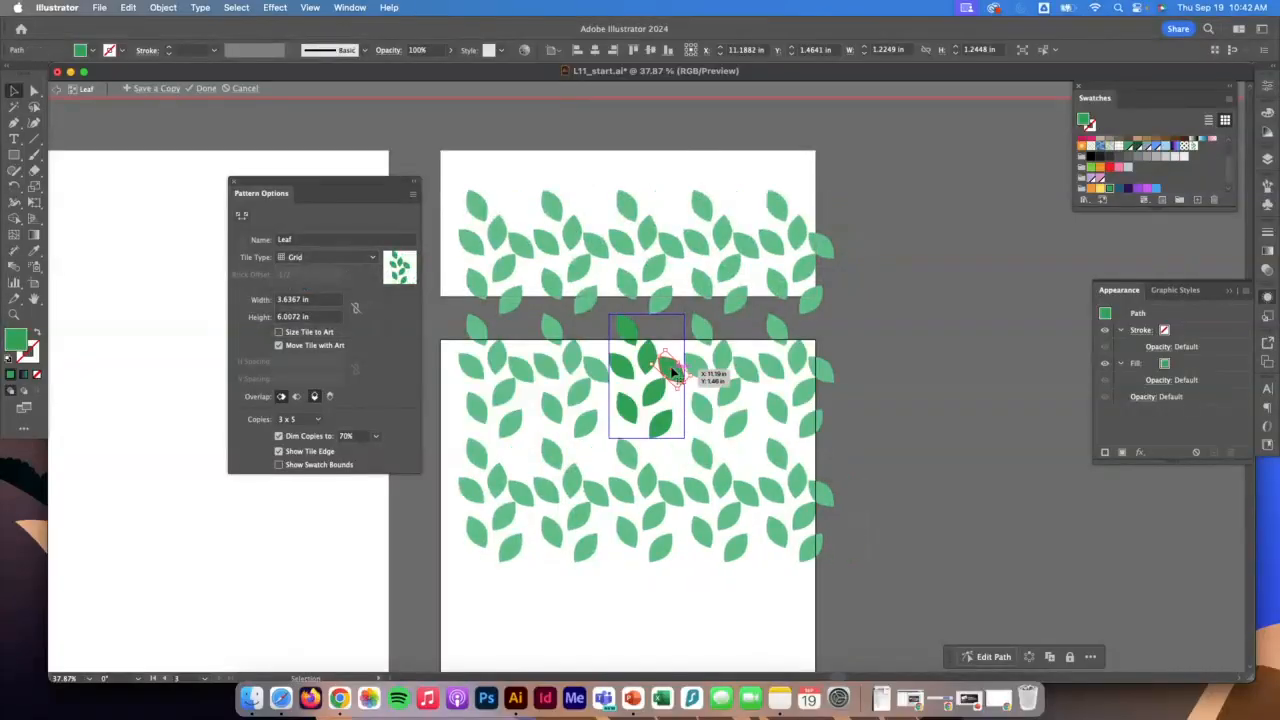
{"action": "key", "text": "Delete"}
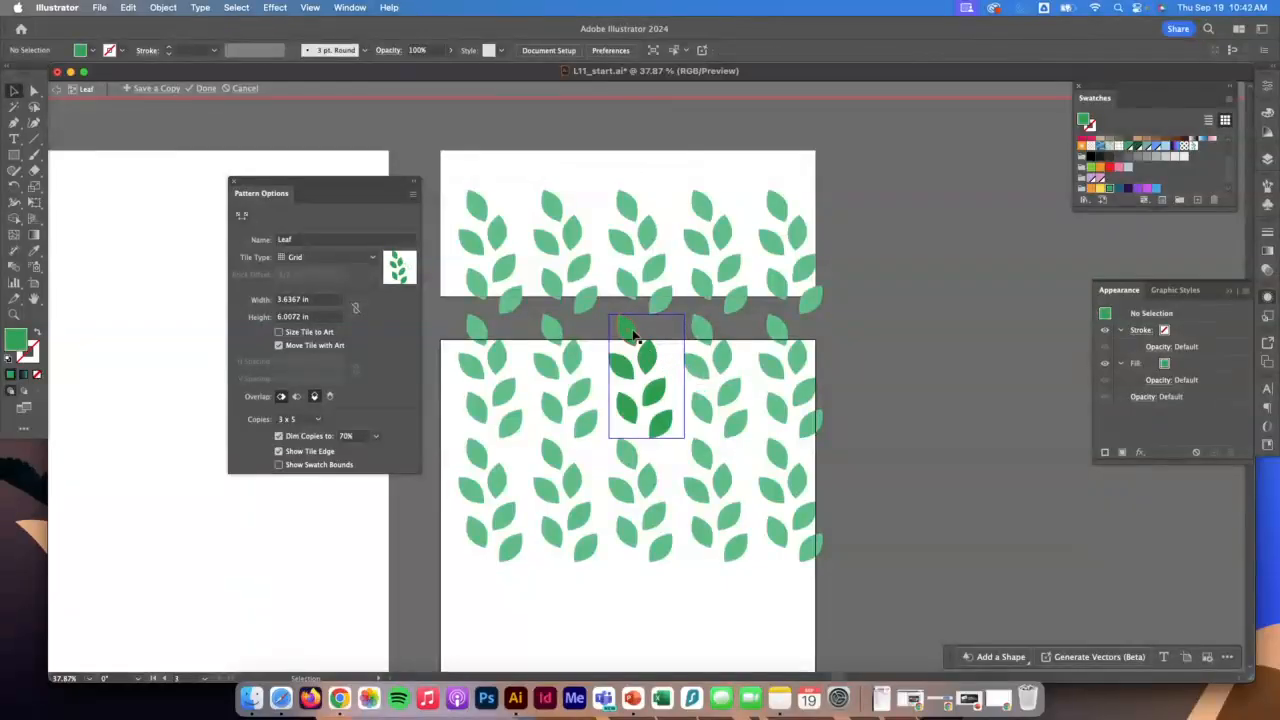
{"action": "left_click", "coordinate": [632, 334]}
{"action": "key", "text": "Delete"}
{"action": "left_click", "coordinate": [664, 425]}
{"action": "key", "text": "Delete"}
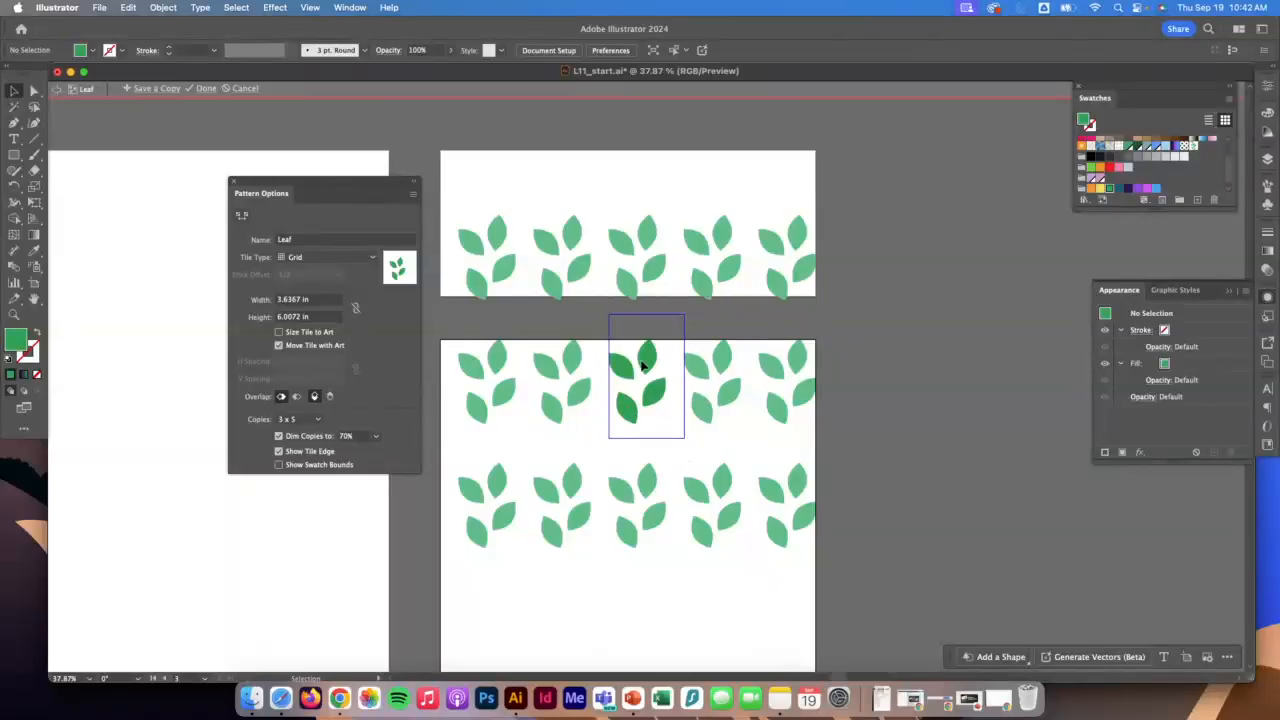
Step: Size the pattern tile to its art and set the vertical spacing to -0.5 in
{"action": "left_click", "coordinate": [310, 334]}
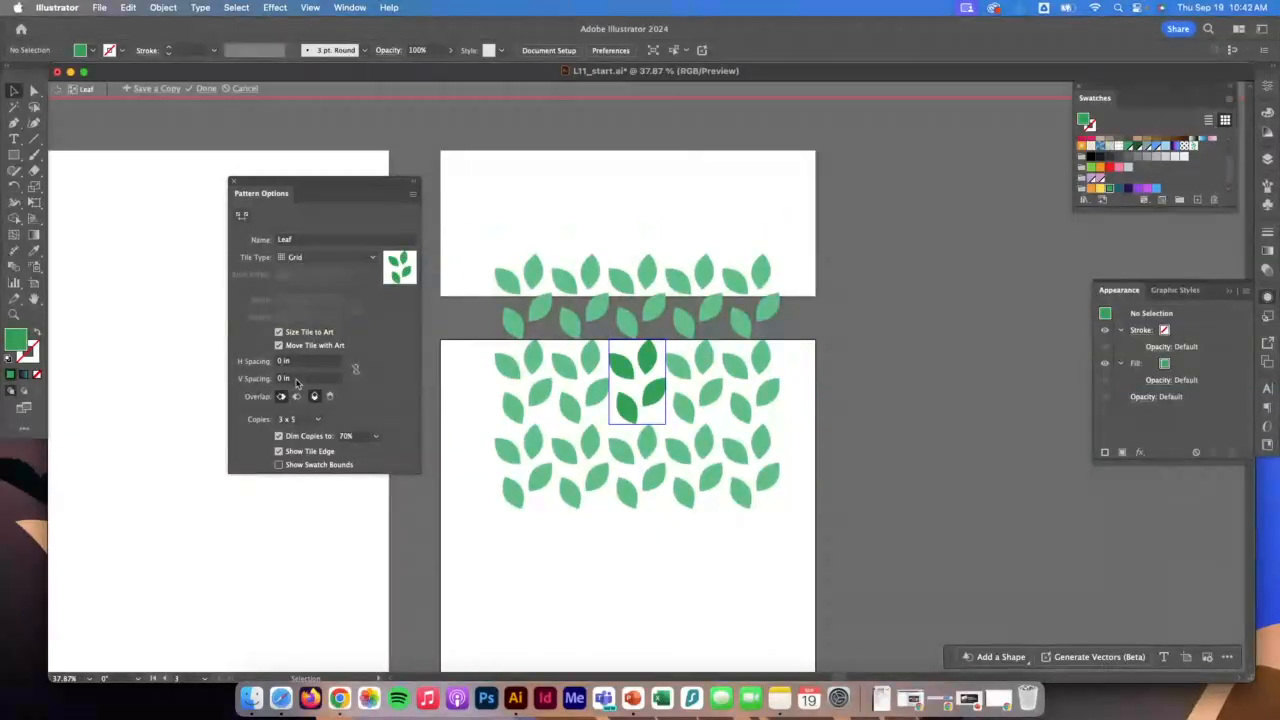
{"action": "left_click", "coordinate": [264, 379]}
{"action": "type", "text": "-0"}
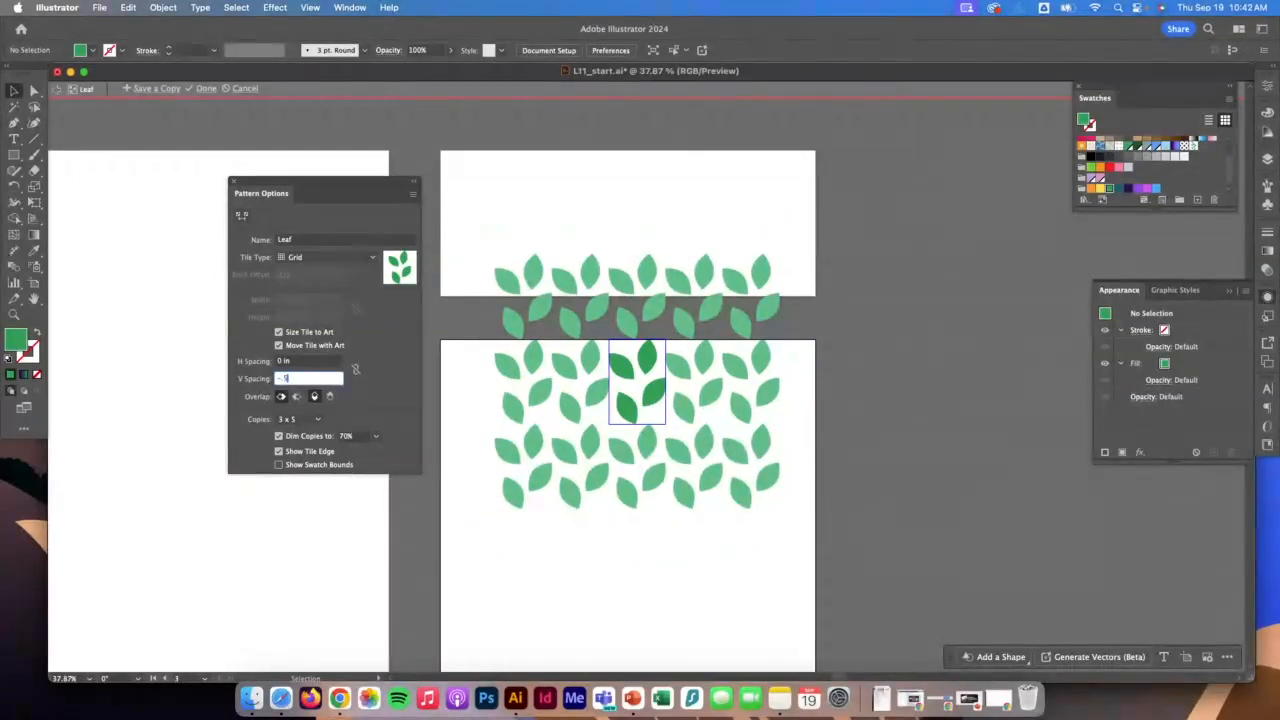
{"action": "type", "text": ".5"}
{"action": "key", "text": "Tab"}
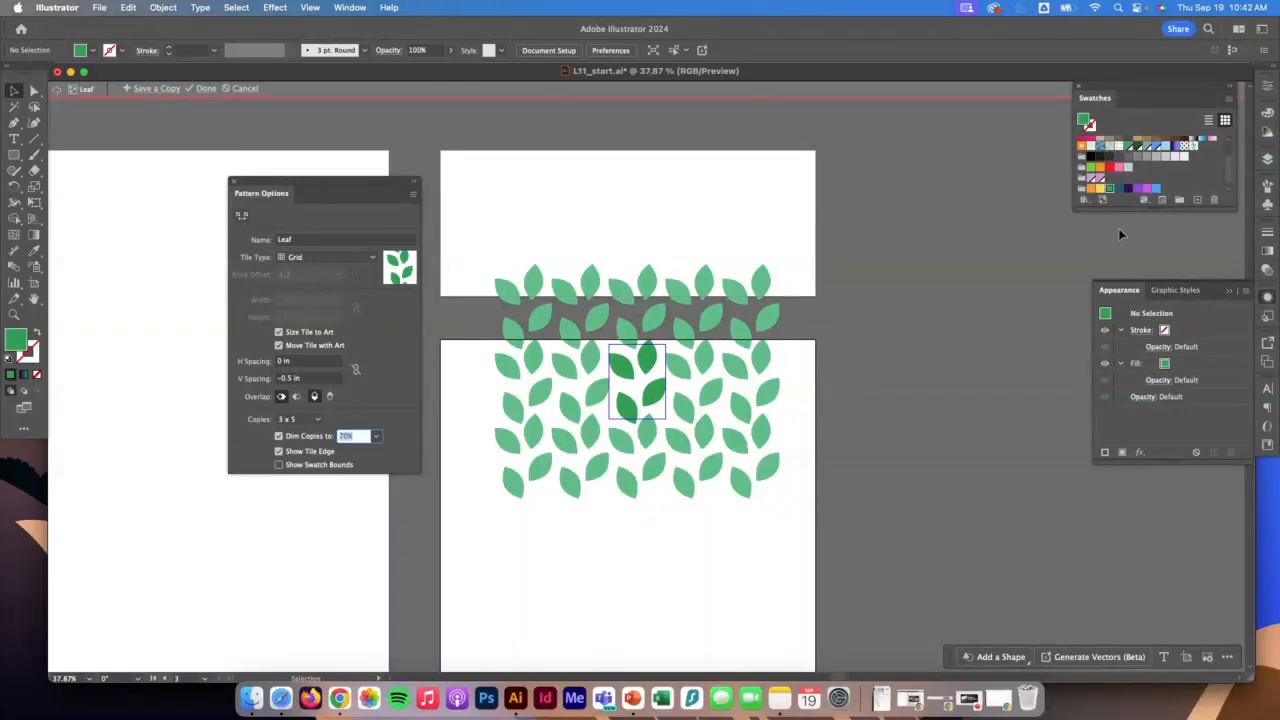
Step: Finish editing the Leaf pattern without saving a separate copy, and return to the illustrations
{"action": "left_click", "coordinate": [152, 90]}
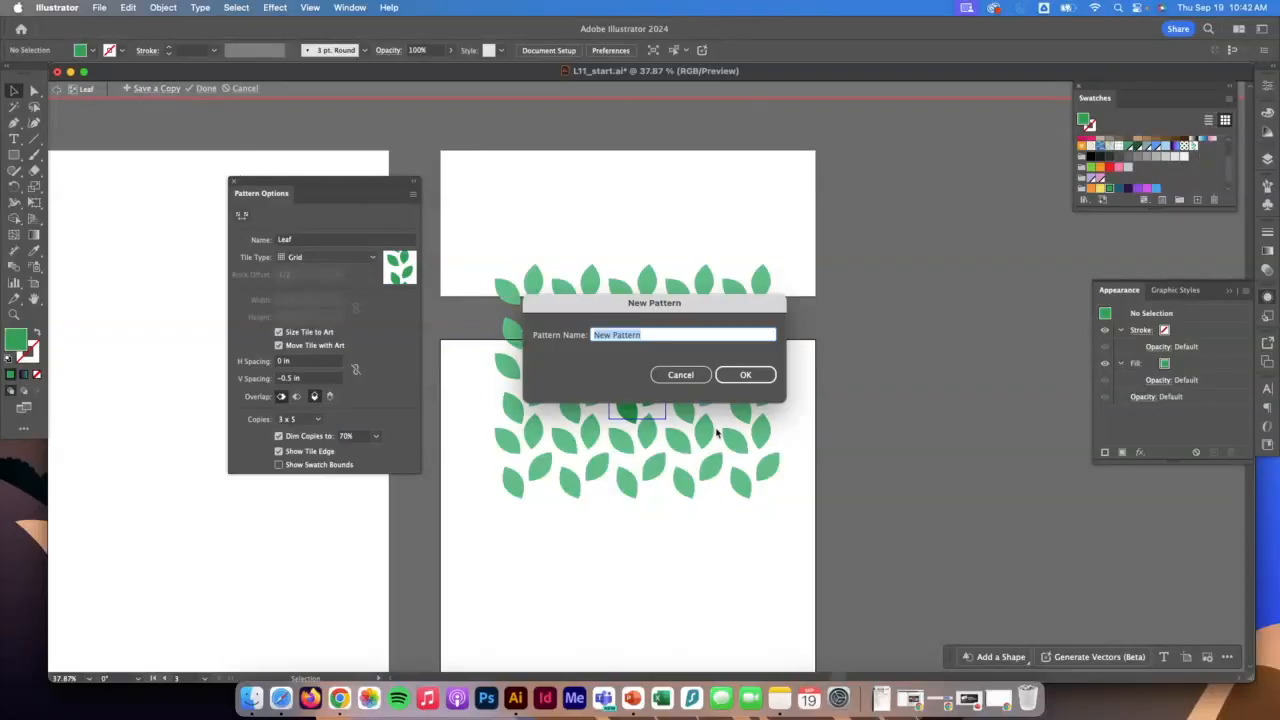
{"action": "left_click", "coordinate": [680, 374]}
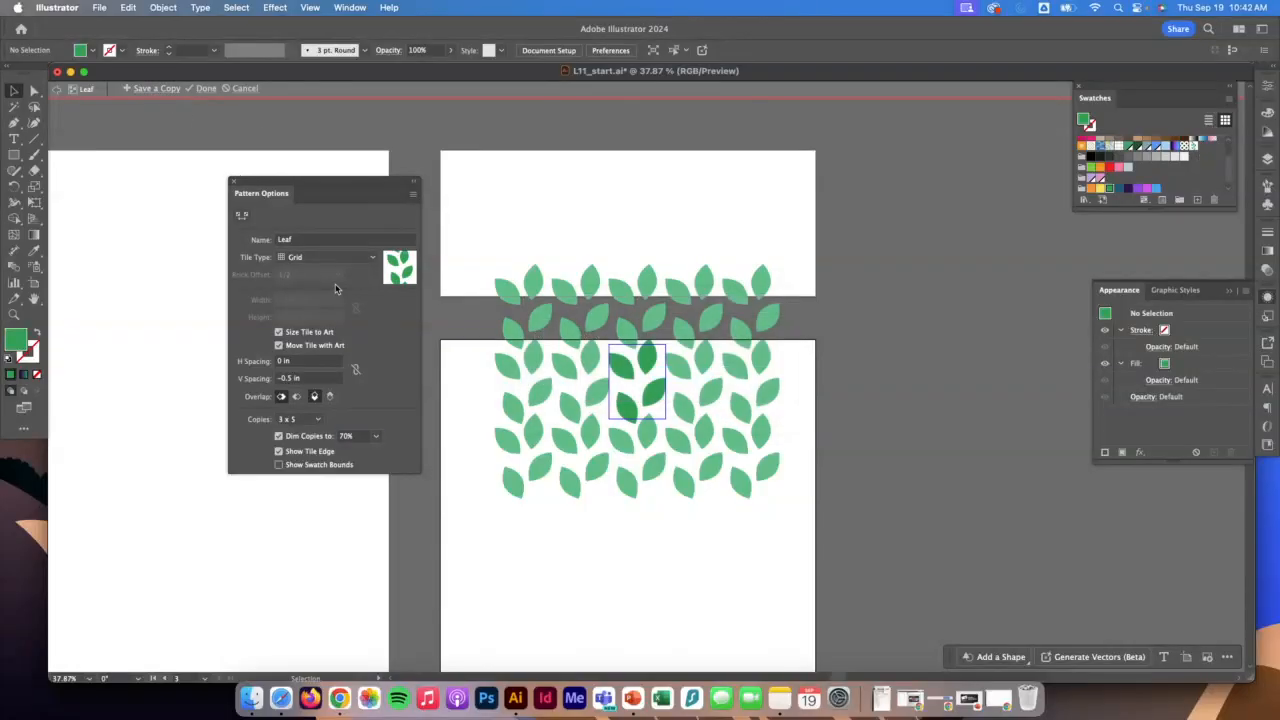
{"action": "left_click", "coordinate": [204, 88]}
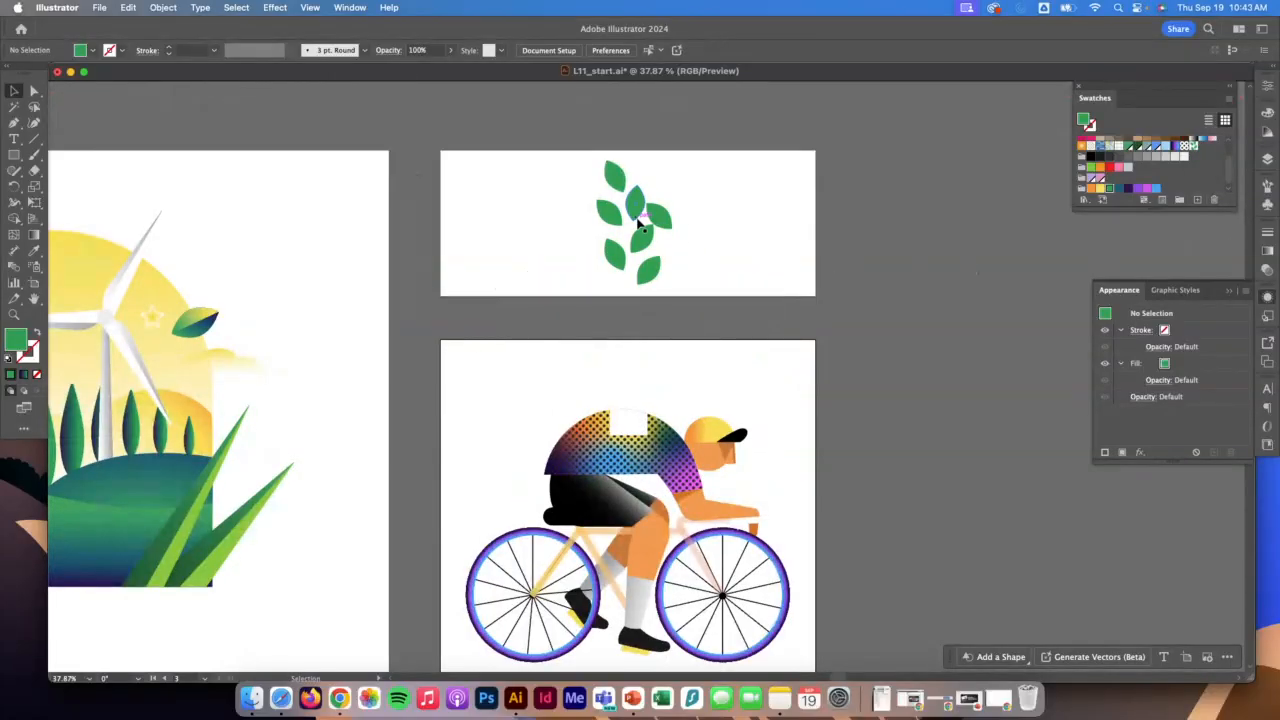
Step: Select the cyclist's jersey and replace its dot pattern fill with the Leaf pattern
{"action": "scroll", "coordinate": [704, 306], "scroll_direction": "down", "scroll_amount": 2}
{"action": "scroll", "coordinate": [704, 306], "scroll_direction": "down", "scroll_amount": 1}
{"action": "left_click", "coordinate": [663, 390]}
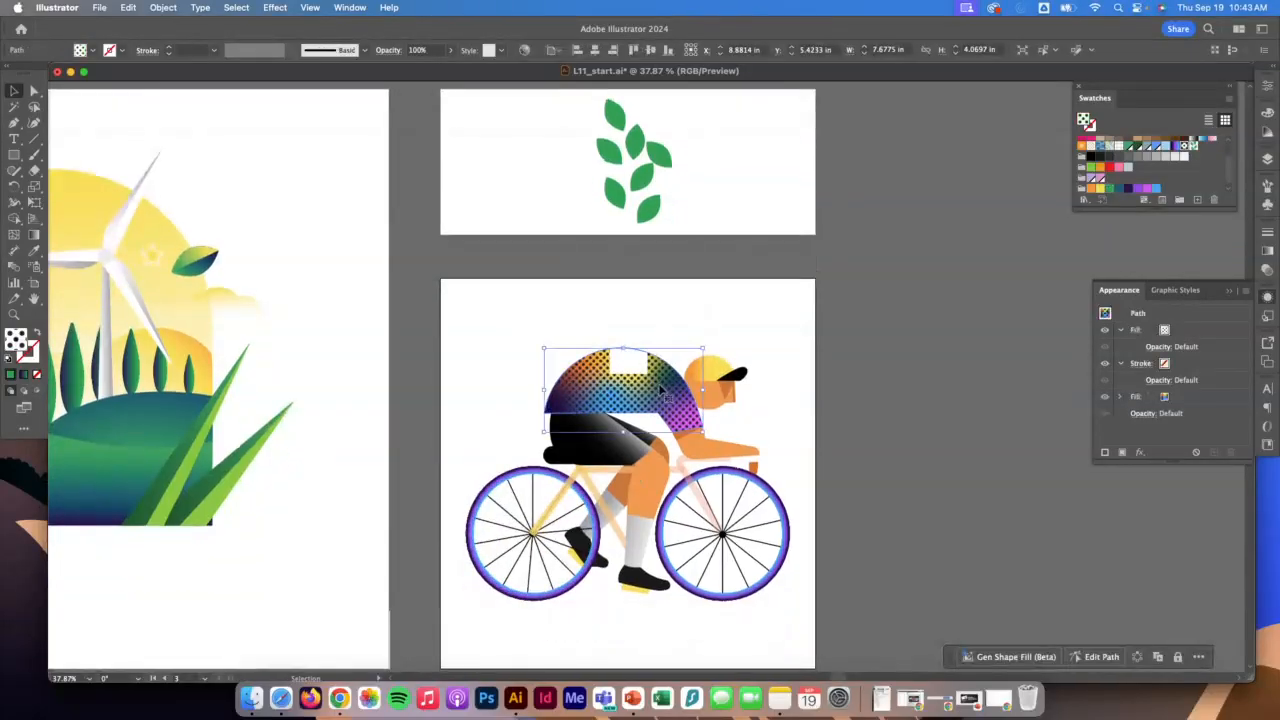
{"action": "left_click", "coordinate": [1185, 333]}
{"action": "left_click", "coordinate": [1176, 331]}
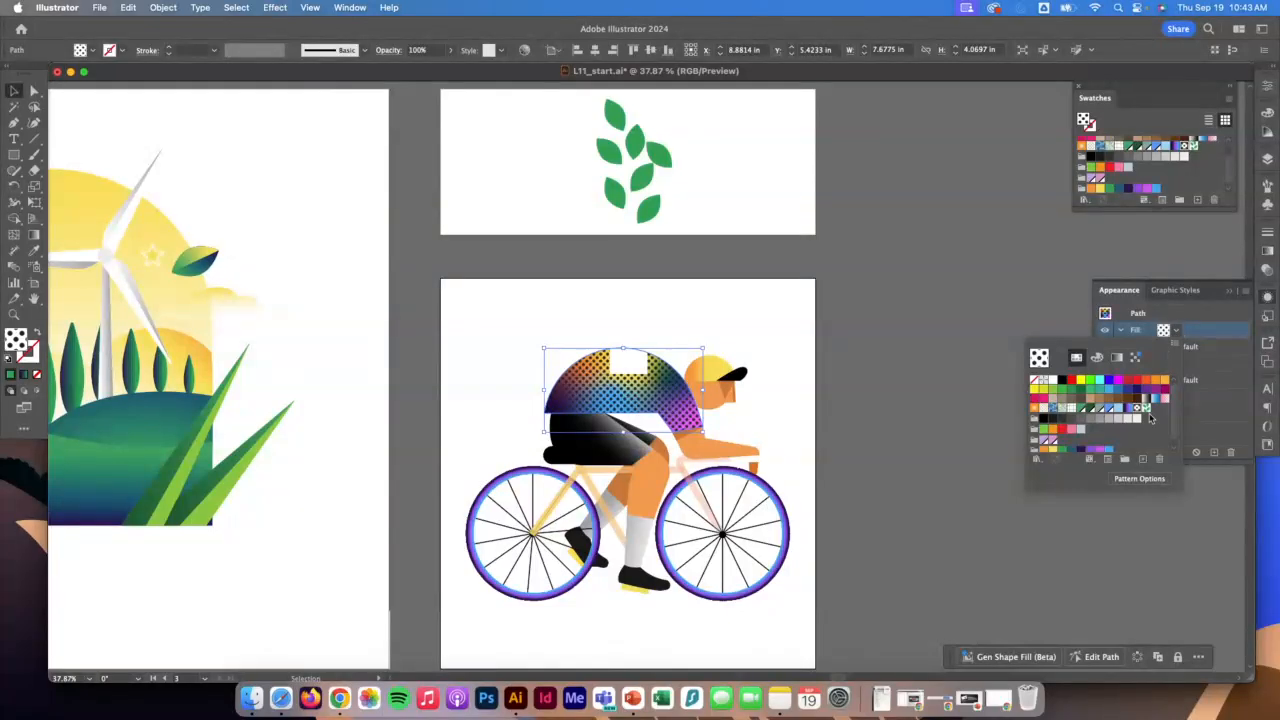
{"action": "left_click", "coordinate": [1146, 411]}
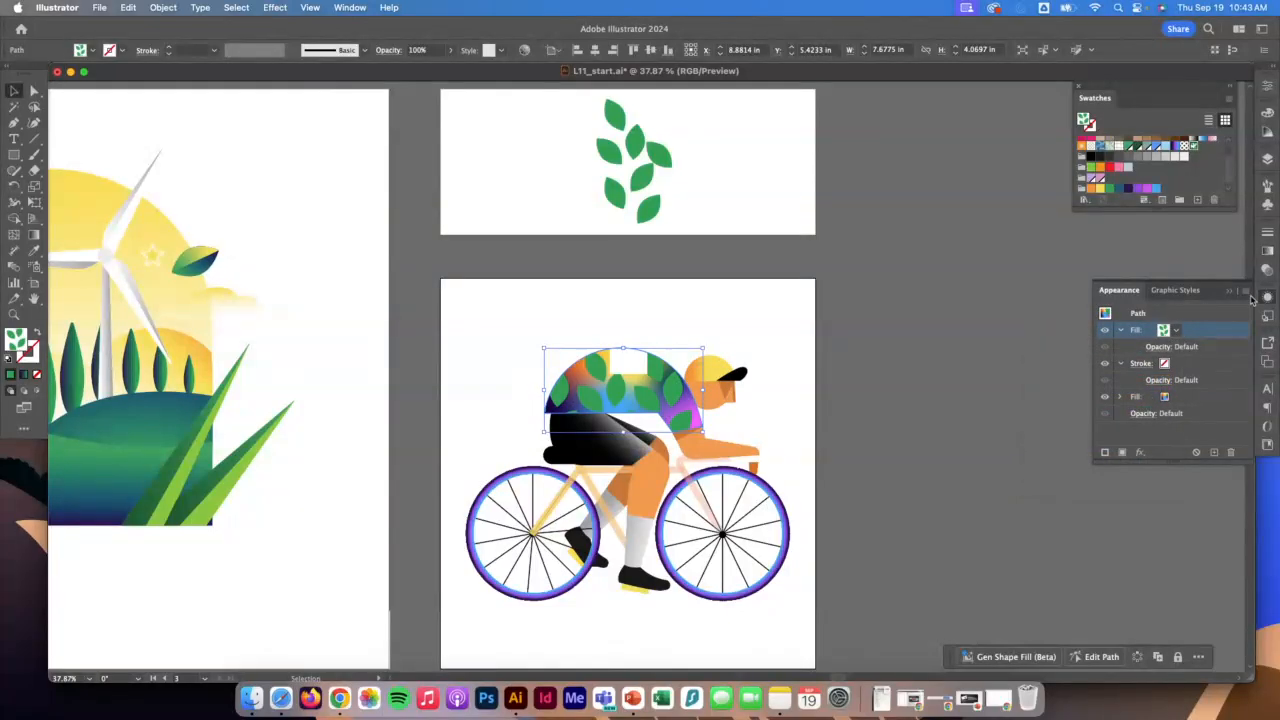
Step: Reopen the Leaf pattern for editing, select all the leaves in the tile, and fill them with the pinkish-purple swatch
{"action": "double_click", "coordinate": [1194, 147]}
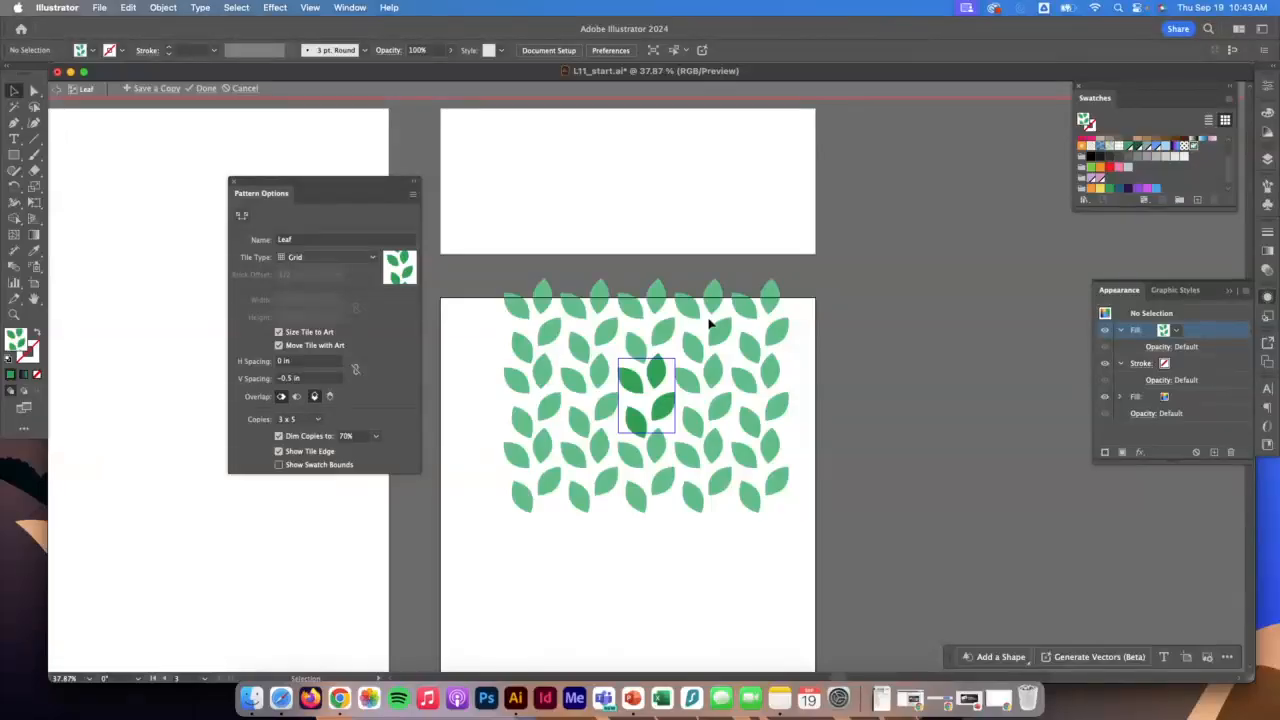
{"action": "left_click", "coordinate": [655, 370]}
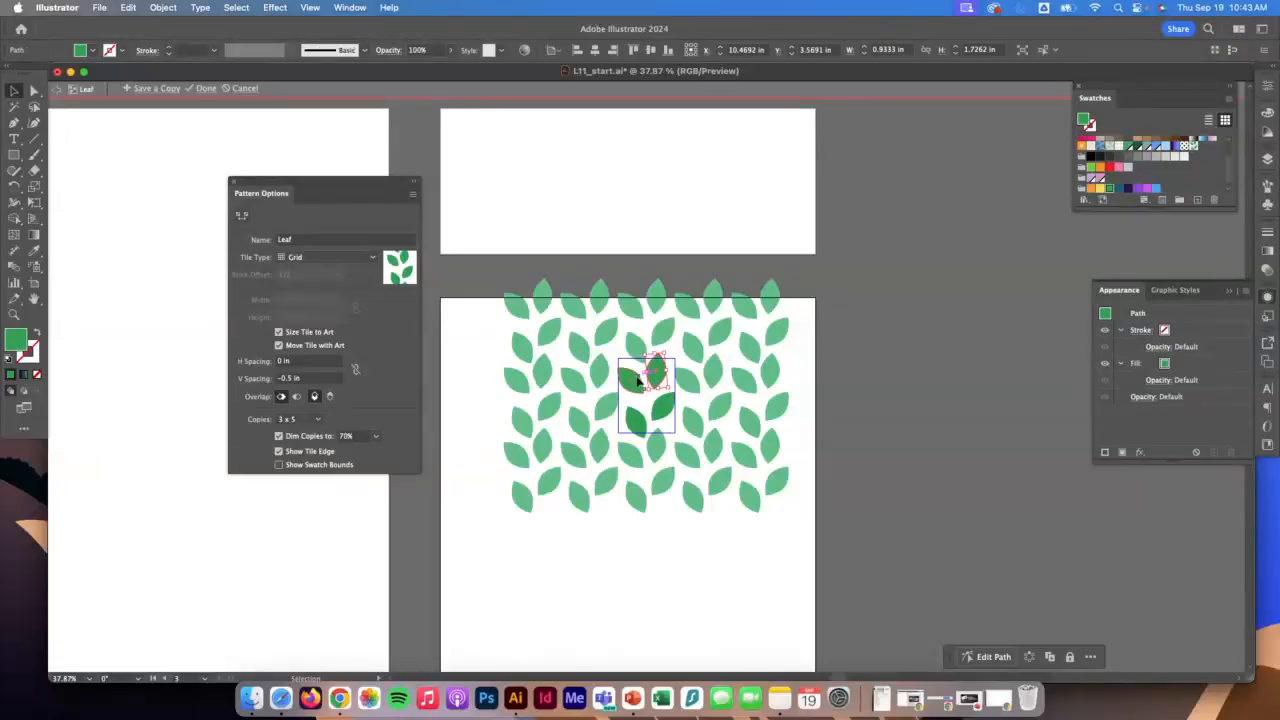
{"action": "key", "text": "super+a"}
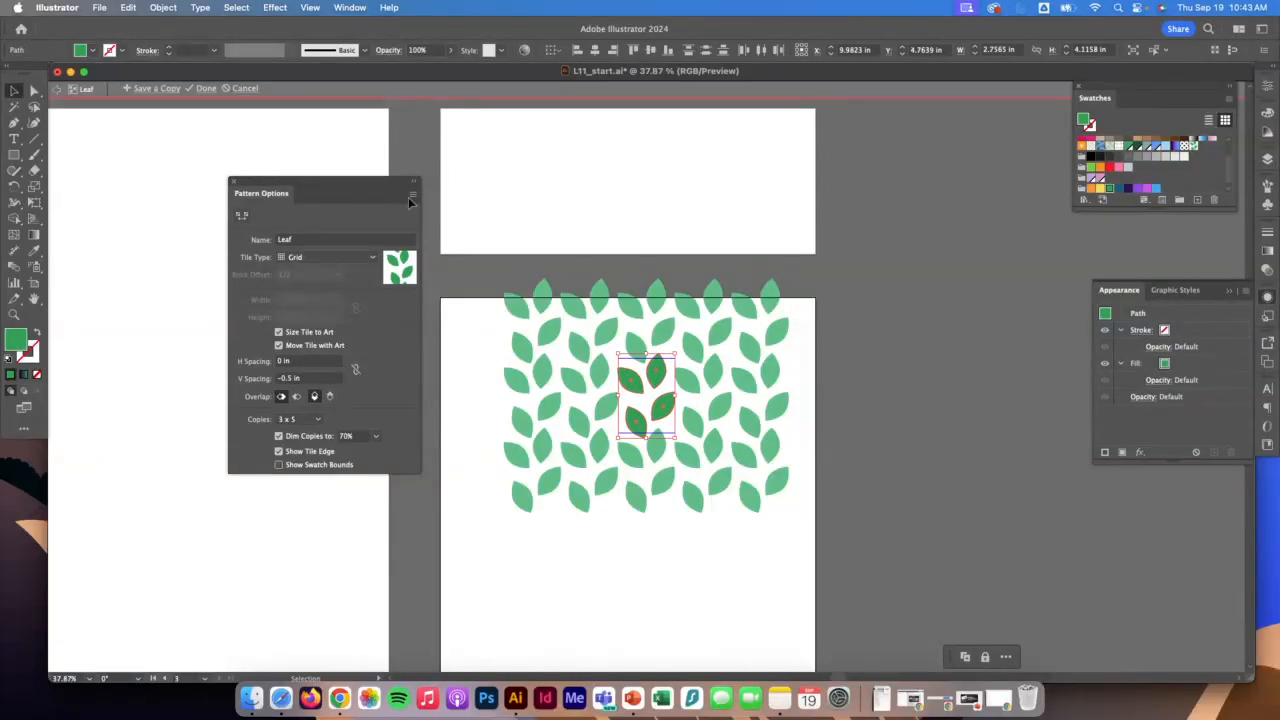
{"action": "left_click", "coordinate": [93, 51]}
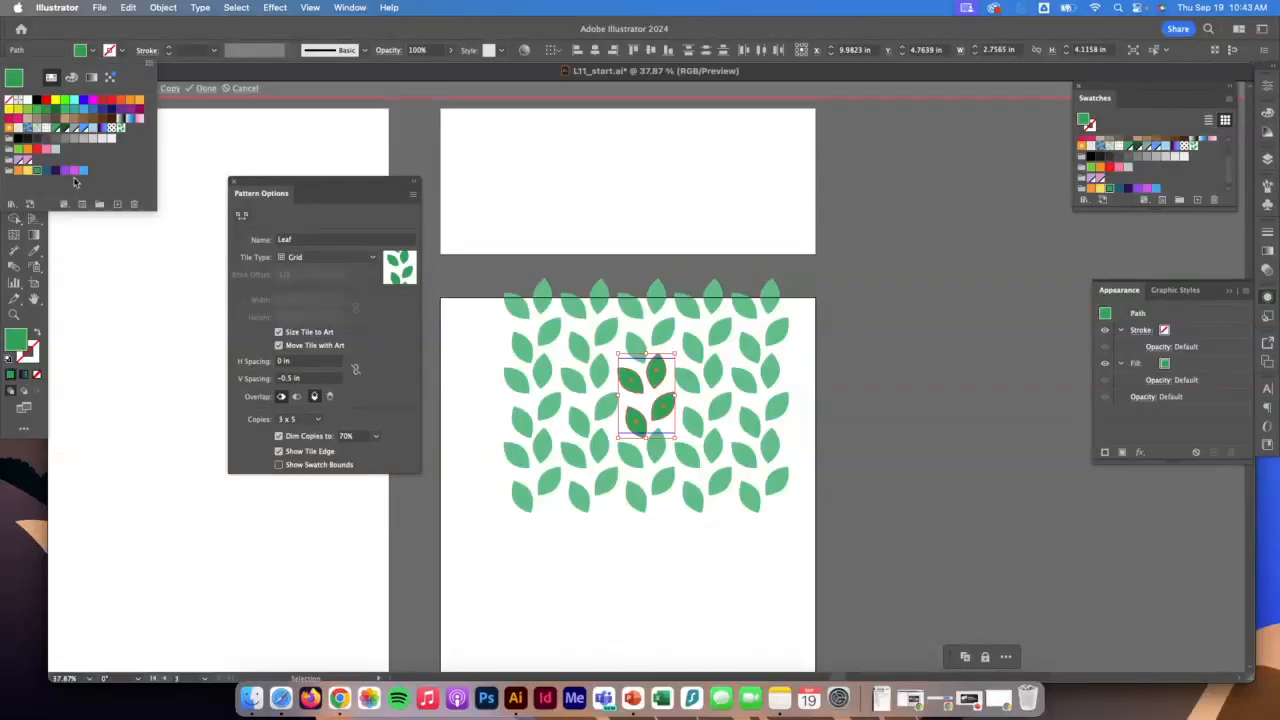
{"action": "left_click", "coordinate": [74, 172]}
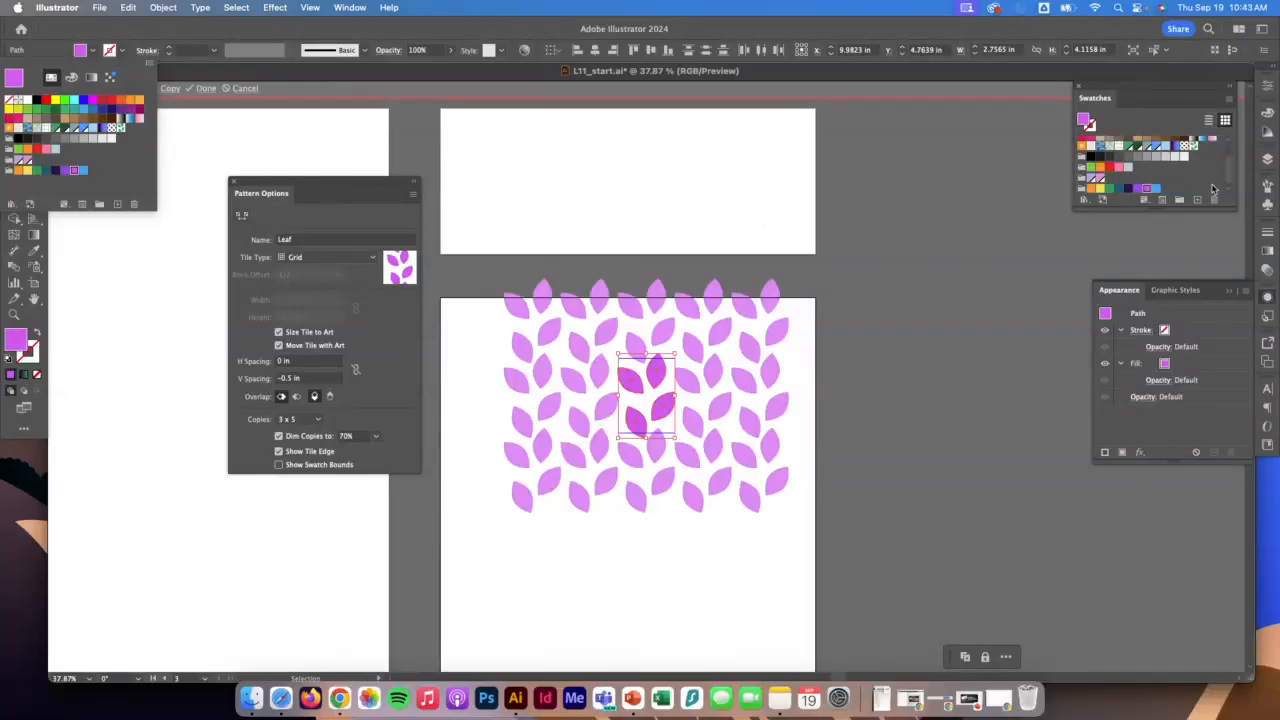
{"action": "left_click", "coordinate": [1157, 349]}
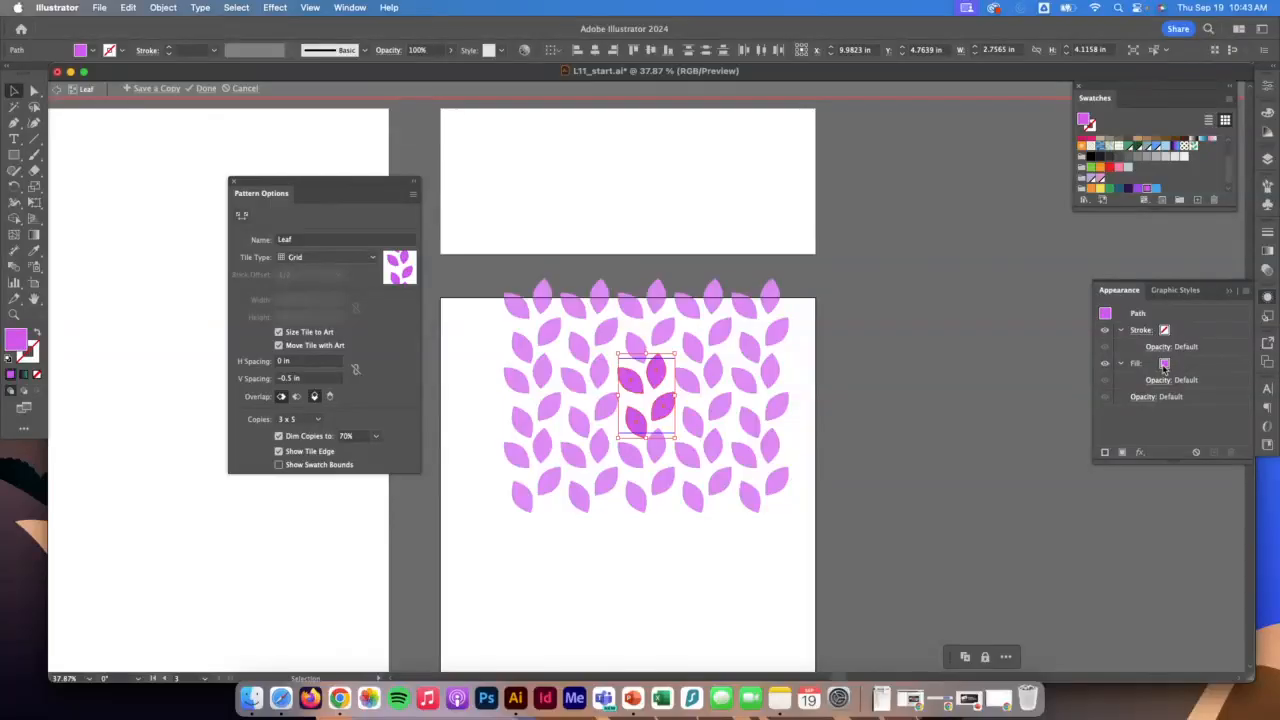
Step: Set the leaves' fill opacity to 50%, finish editing the pattern, and accept expanding its active content
{"action": "left_click", "coordinate": [1160, 379]}
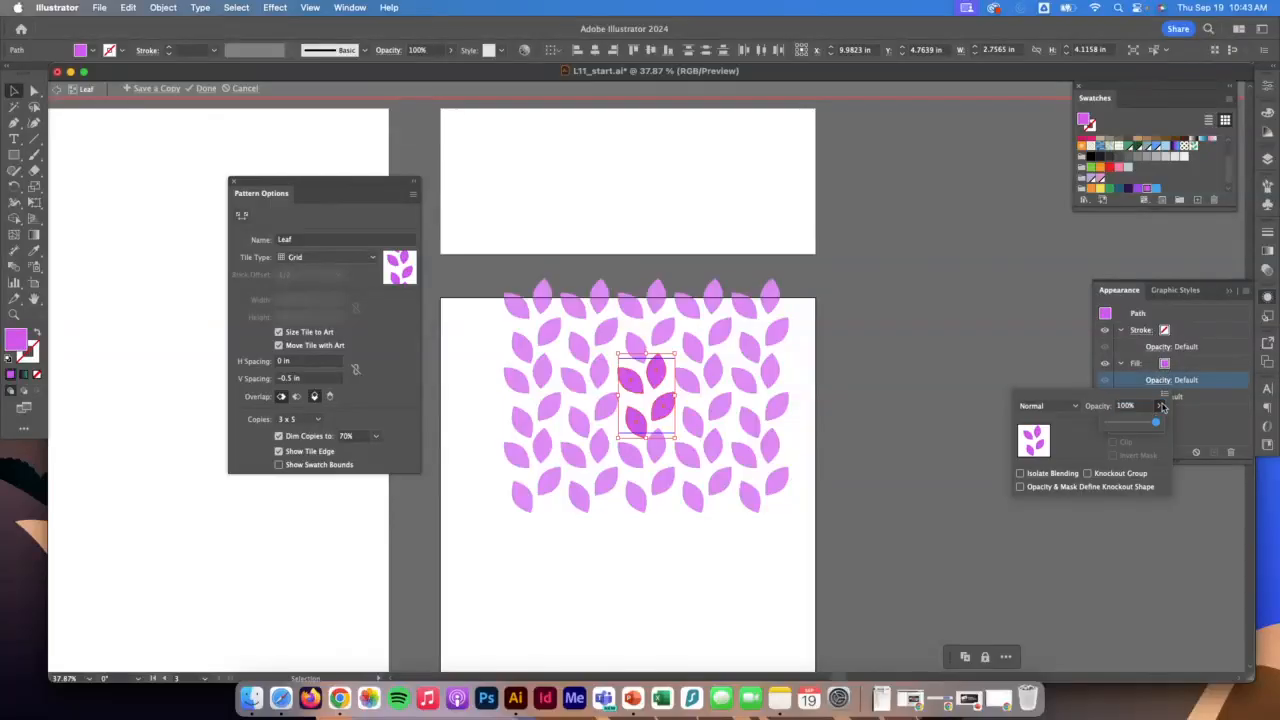
{"action": "left_click_drag", "start_coordinate": [1156, 427], "coordinate": [1131, 424]}
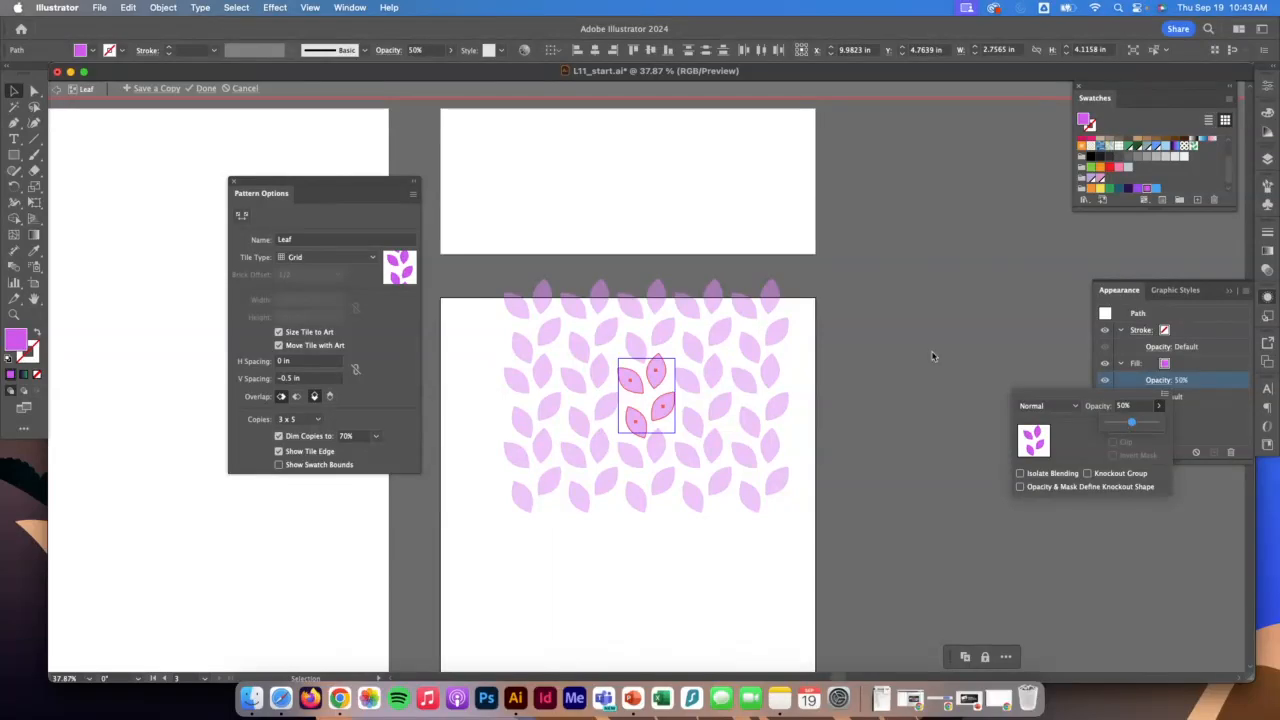
{"action": "left_click", "coordinate": [283, 160]}
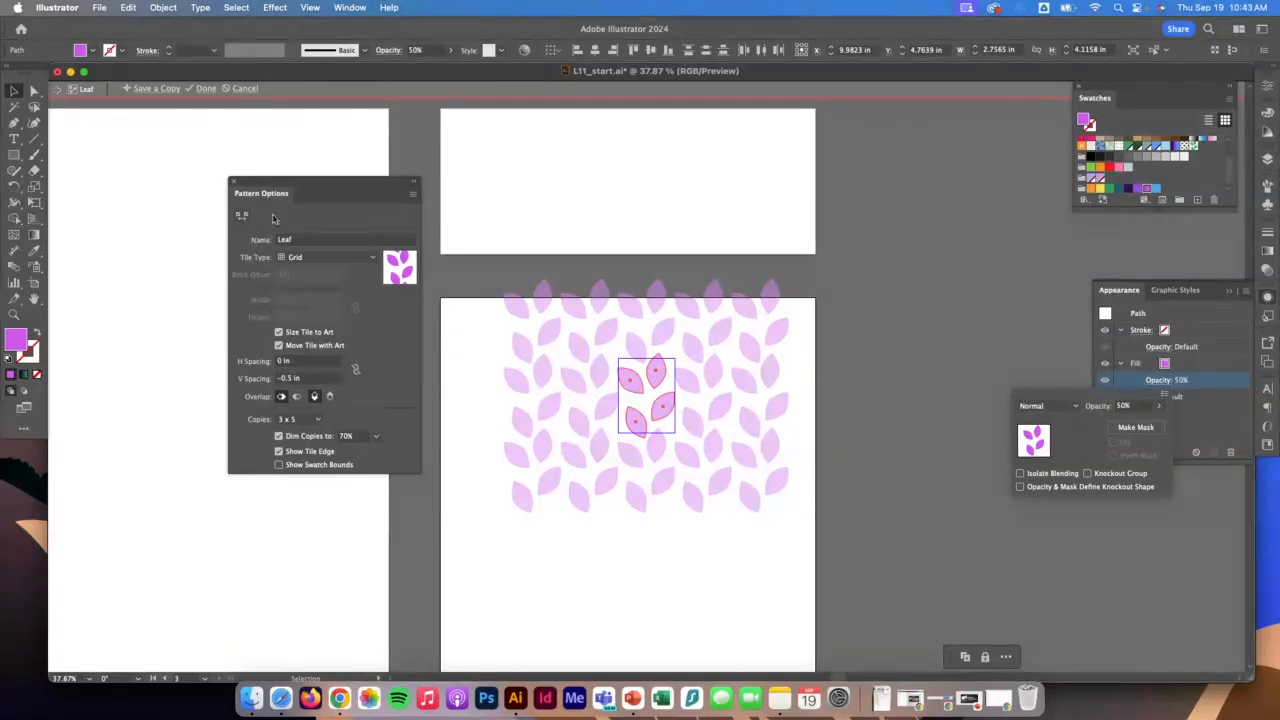
{"action": "left_click", "coordinate": [206, 89]}
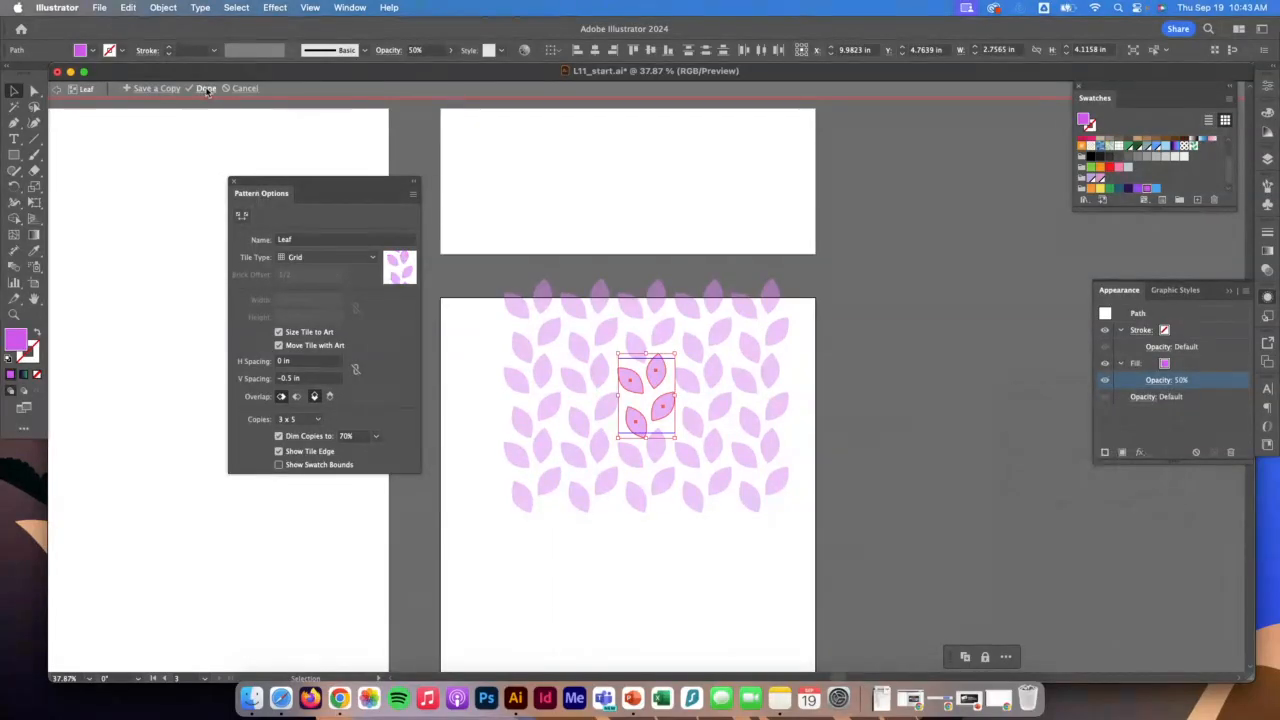
{"action": "left_click", "coordinate": [206, 89]}
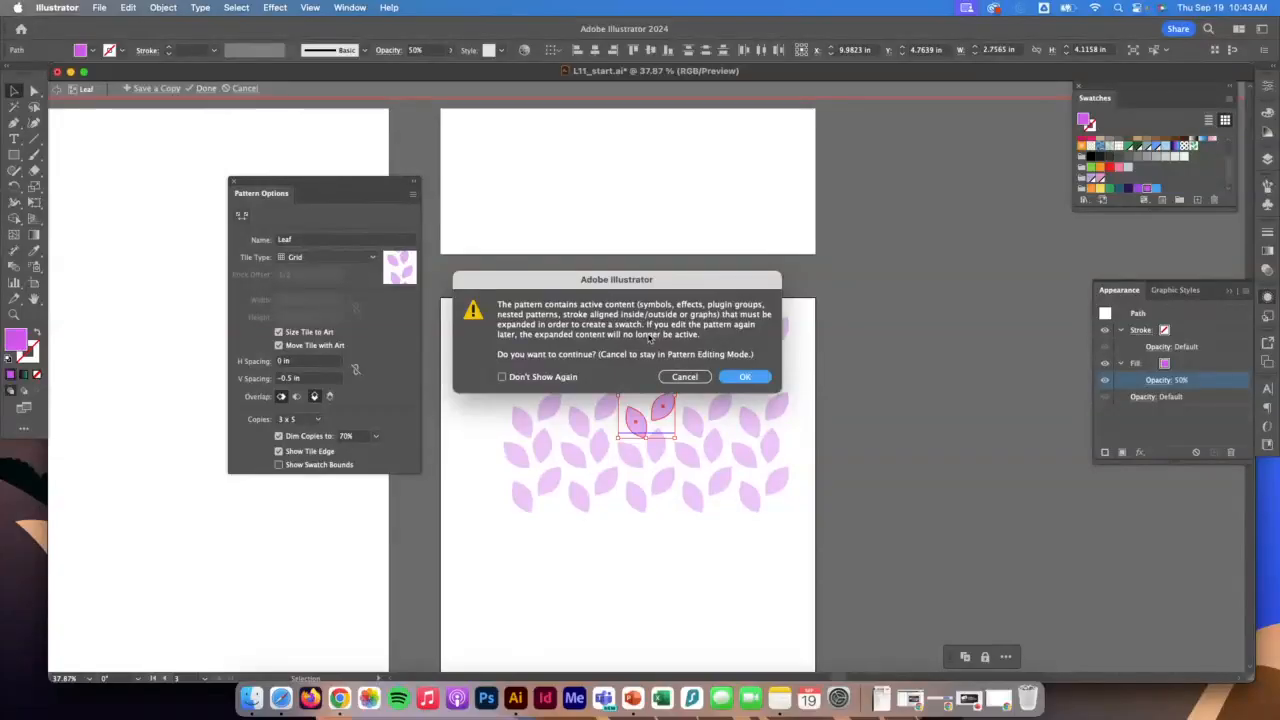
{"action": "left_click", "coordinate": [755, 380]}
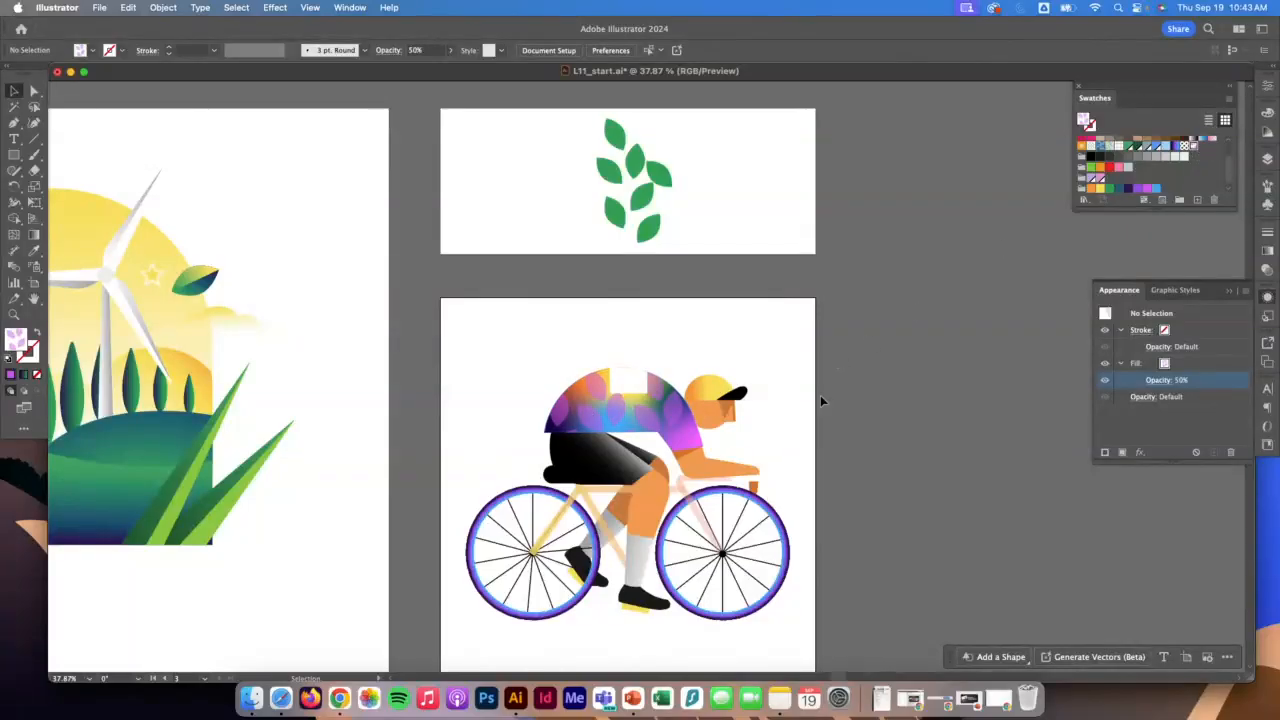
Step: Group all the cyclist artwork and move it onto the Green Energy artboard, in front of the hills and grass
{"action": "scroll", "coordinate": [846, 394], "scroll_direction": "down", "scroll_amount": 5}
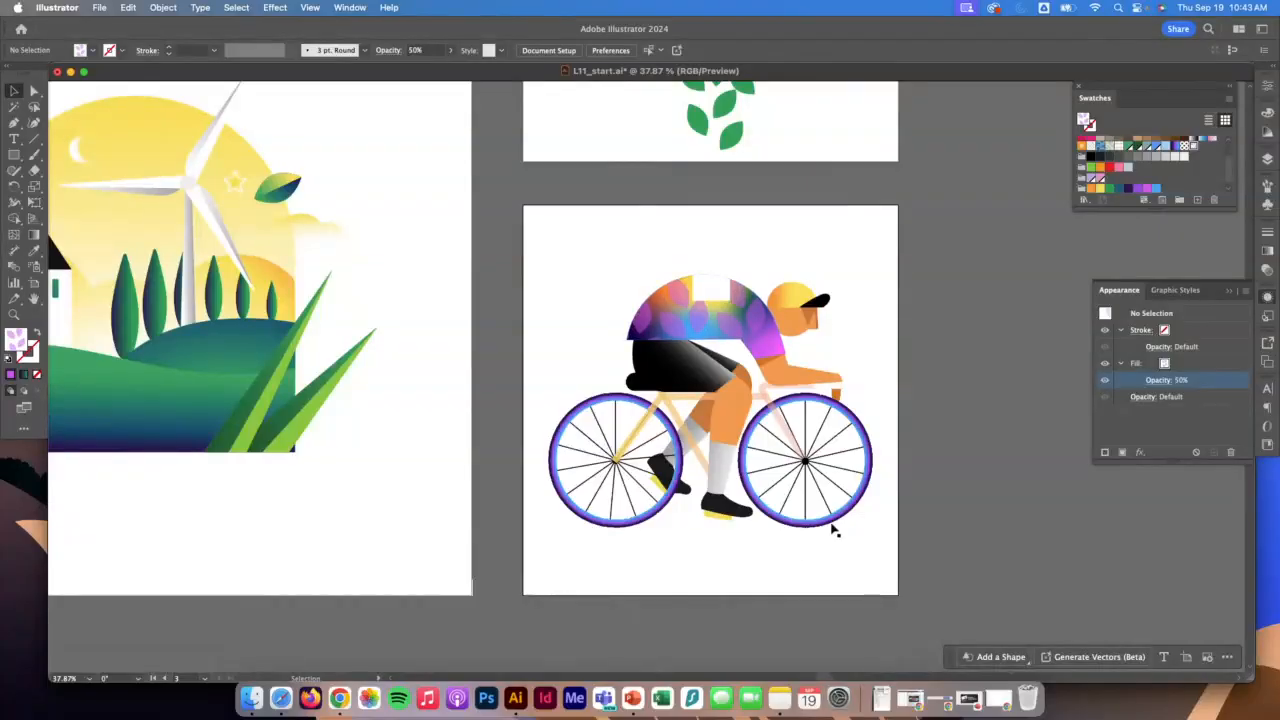
{"action": "left_click_drag", "start_coordinate": [850, 571], "coordinate": [517, 237]}
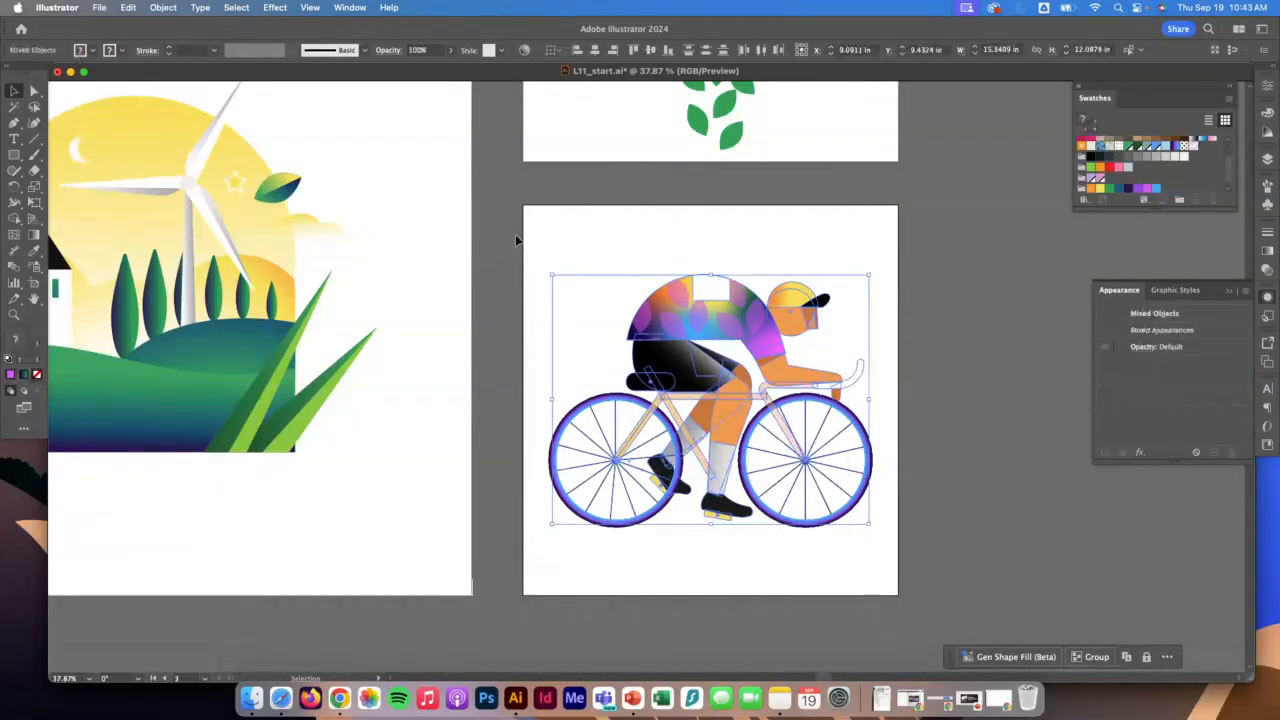
{"action": "key", "text": "super+g"}
{"action": "scroll", "coordinate": [750, 175], "scroll_direction": "left", "scroll_amount": 4}
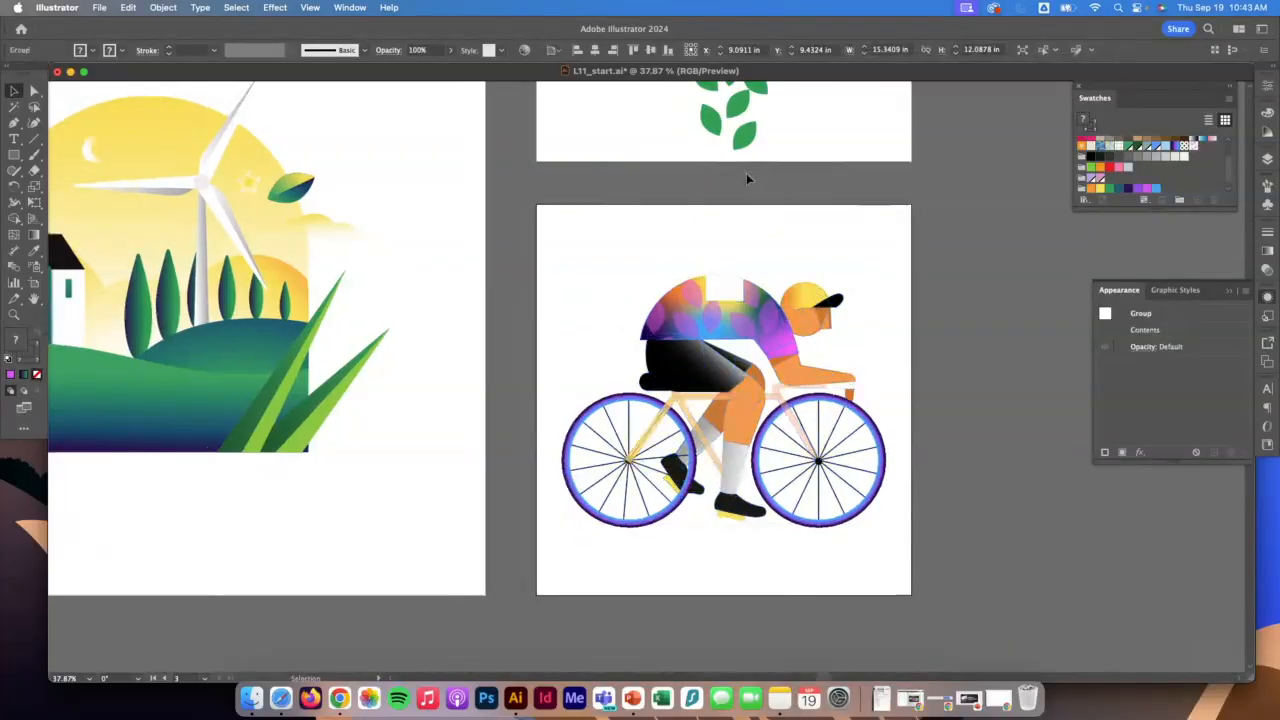
{"action": "scroll", "coordinate": [746, 177], "scroll_direction": "left", "scroll_amount": 3}
{"action": "left_click_drag", "start_coordinate": [888, 318], "coordinate": [300, 370]}
{"action": "scroll", "coordinate": [300, 370], "scroll_direction": "left", "scroll_amount": 5}
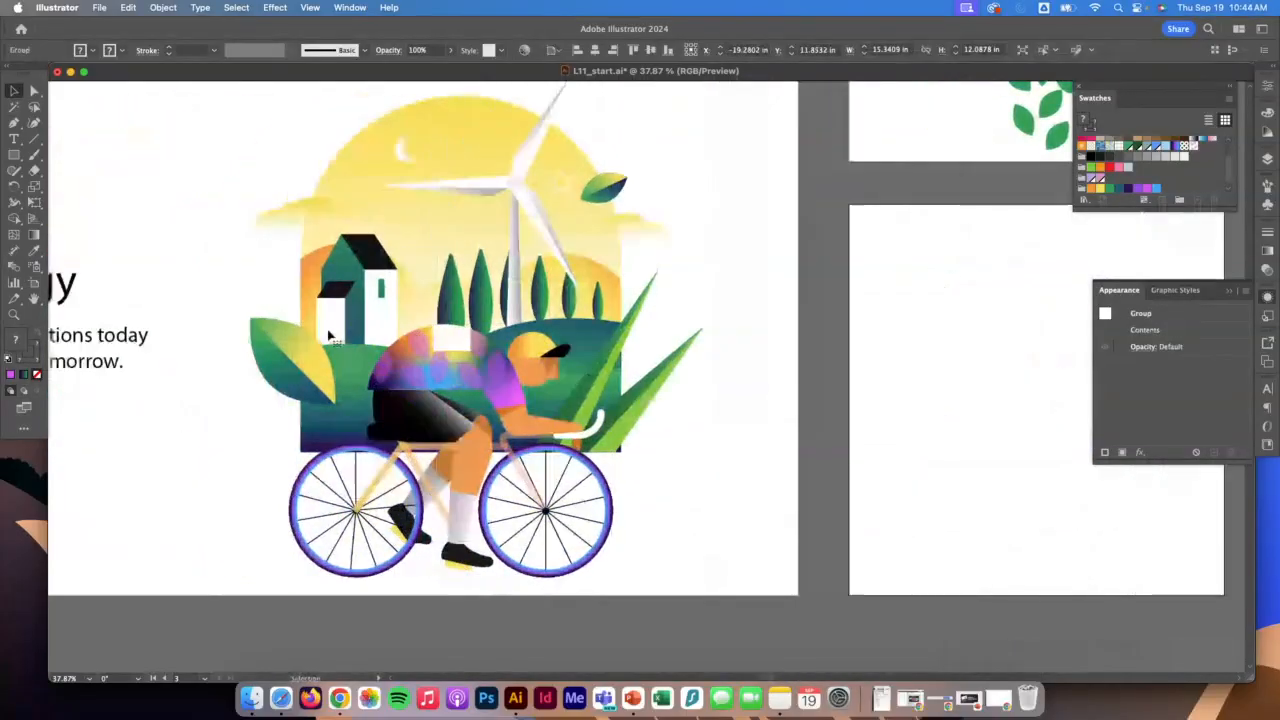
Step: Delete the empty Bike artboard and the Pattern artboard, keeping only the Presentation Slide artboard
{"action": "double_click", "coordinate": [35, 300]}
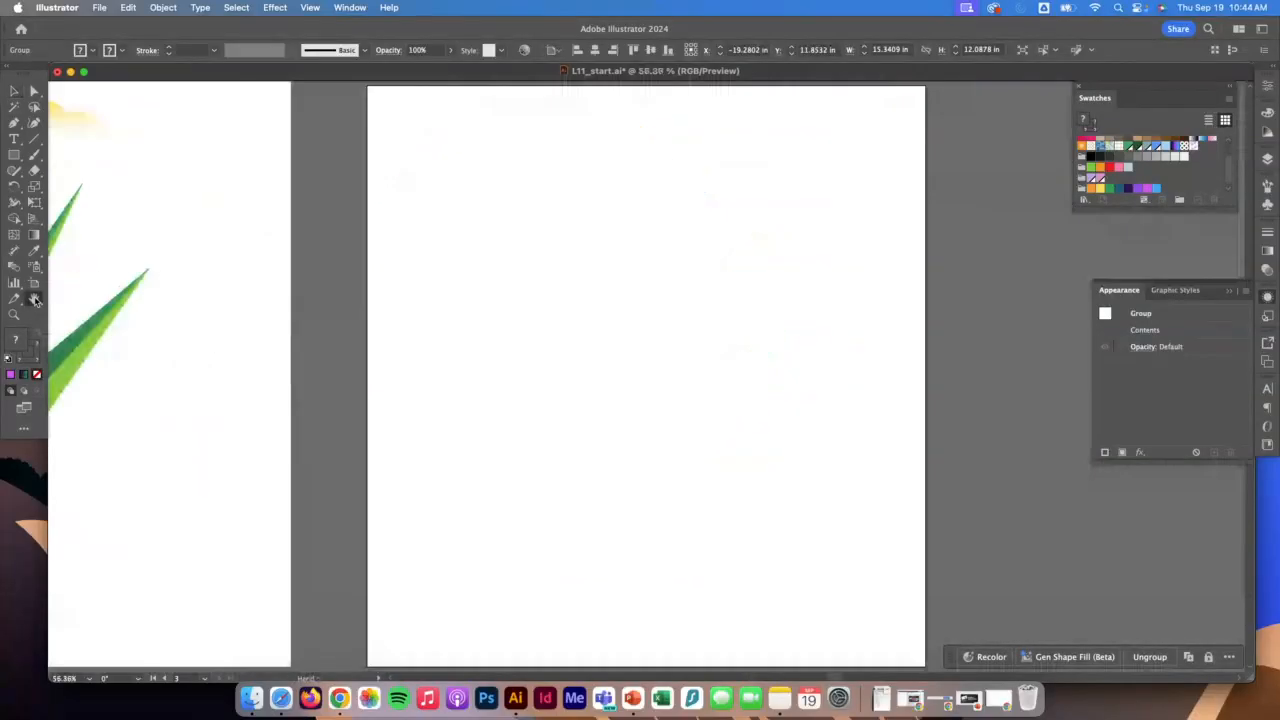
{"action": "left_click", "coordinate": [14, 314]}
{"action": "left_click_drag", "start_coordinate": [437, 329], "coordinate": [100, 251]}
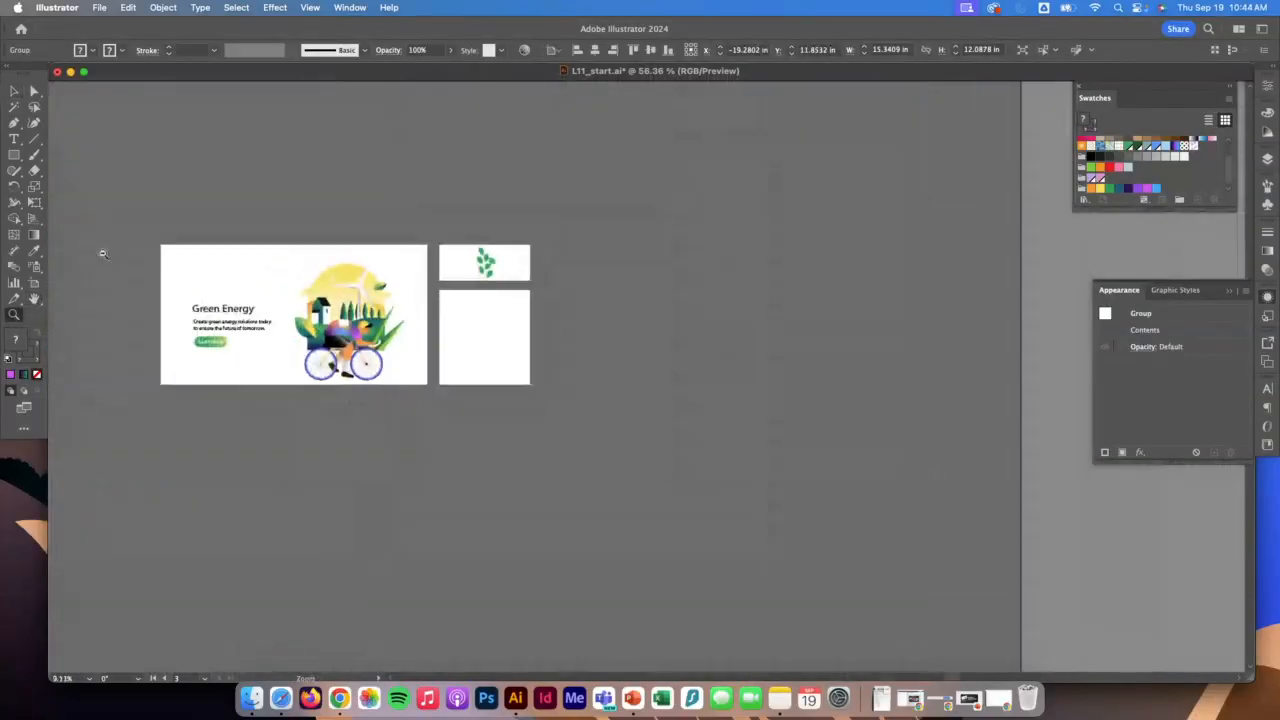
{"action": "scroll", "coordinate": [257, 260], "scroll_direction": "left", "scroll_amount": 4}
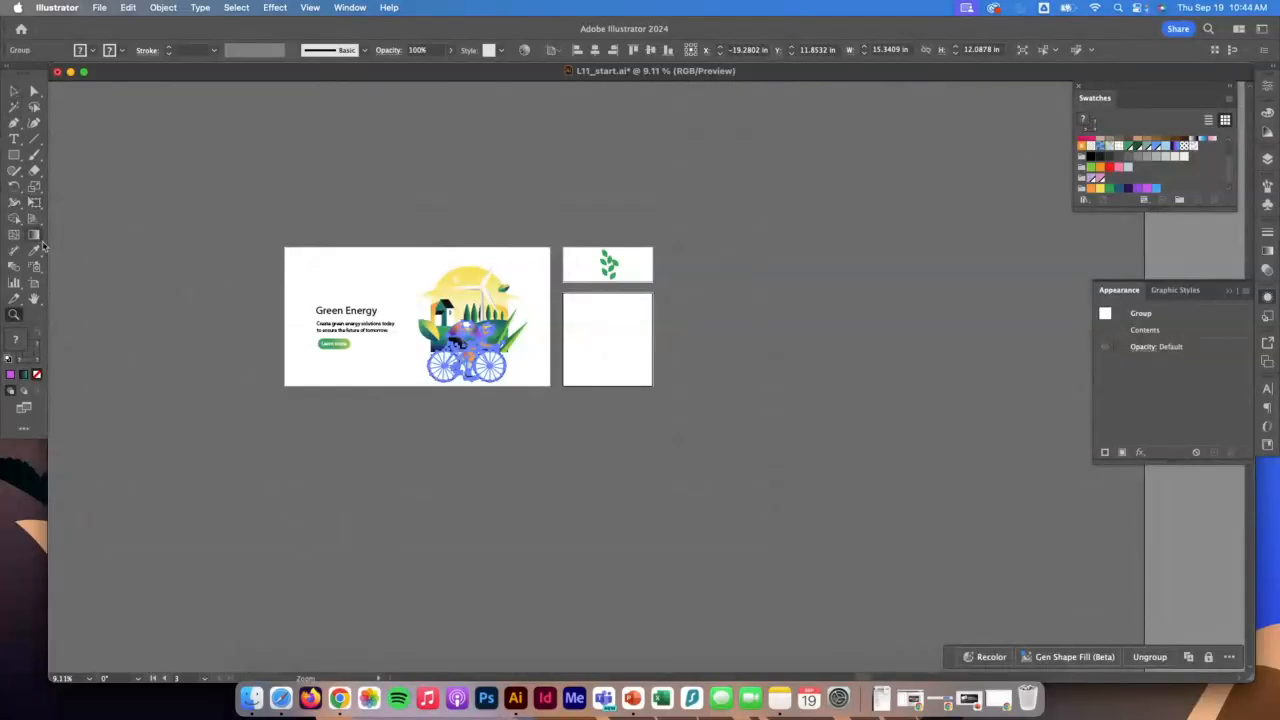
{"action": "left_click", "coordinate": [34, 283]}
{"action": "left_click", "coordinate": [608, 348]}
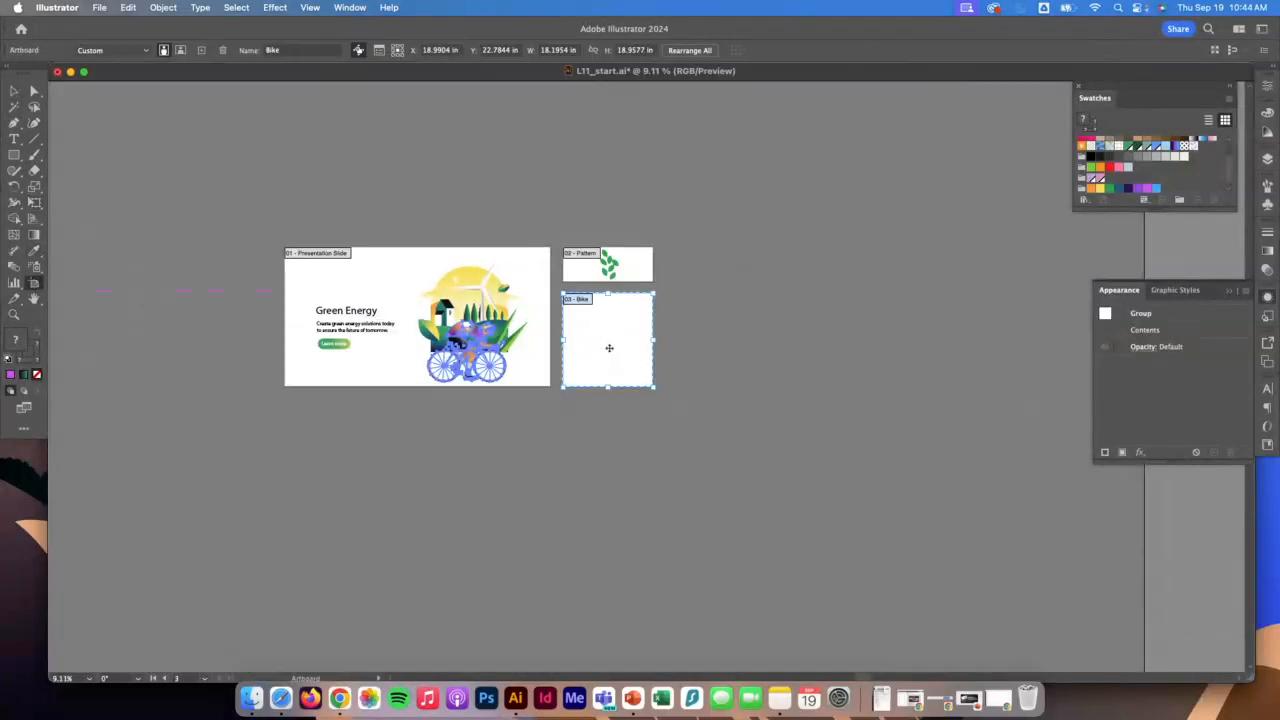
{"action": "key", "text": "Delete"}
{"action": "key", "text": "Delete"}
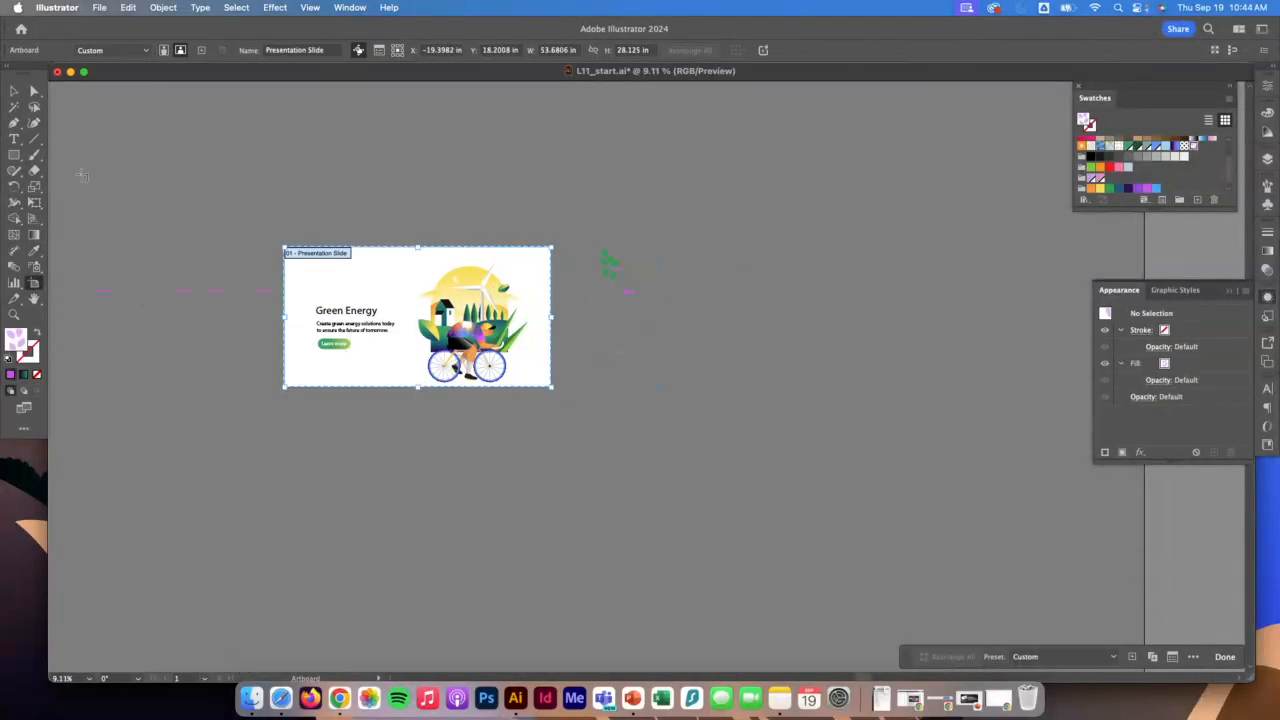
Step: Select and delete the green leaf shapes left over beside the Presentation Slide artboard, and fit the artboard in view
{"action": "left_click", "coordinate": [14, 91]}
{"action": "left_click_drag", "start_coordinate": [588, 238], "coordinate": [653, 343]}
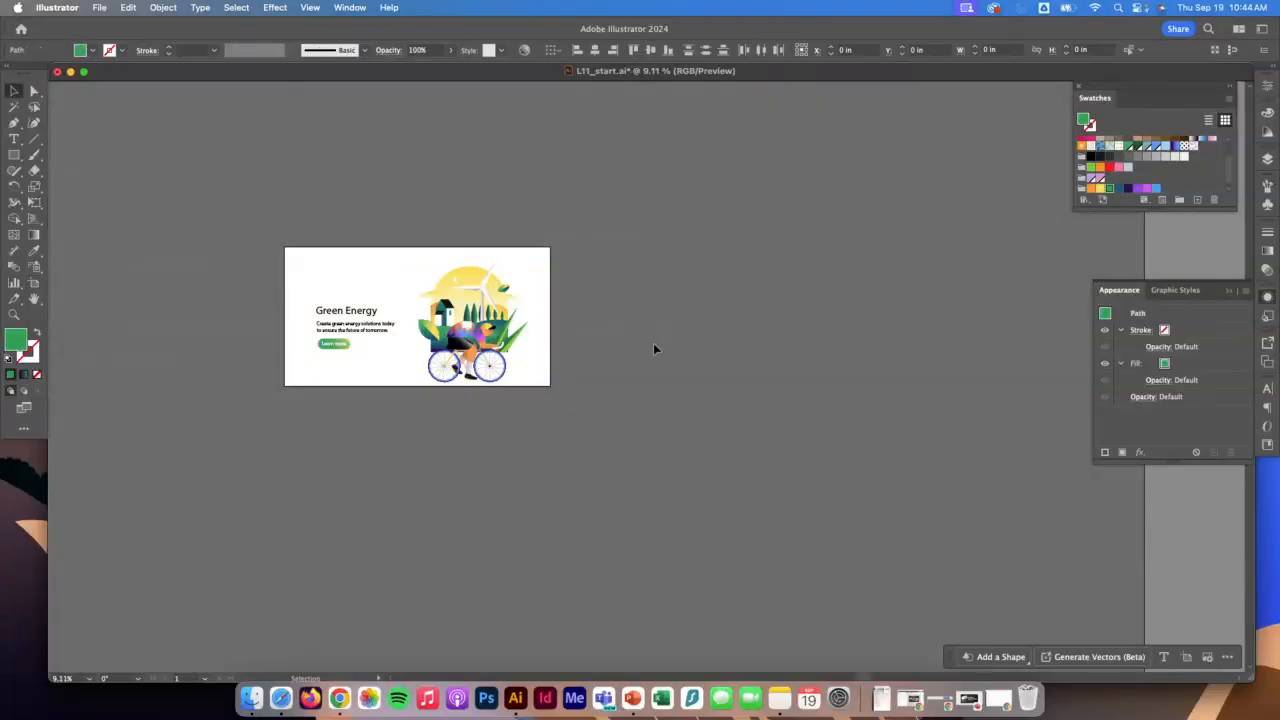
{"action": "double_click", "coordinate": [33, 298]}
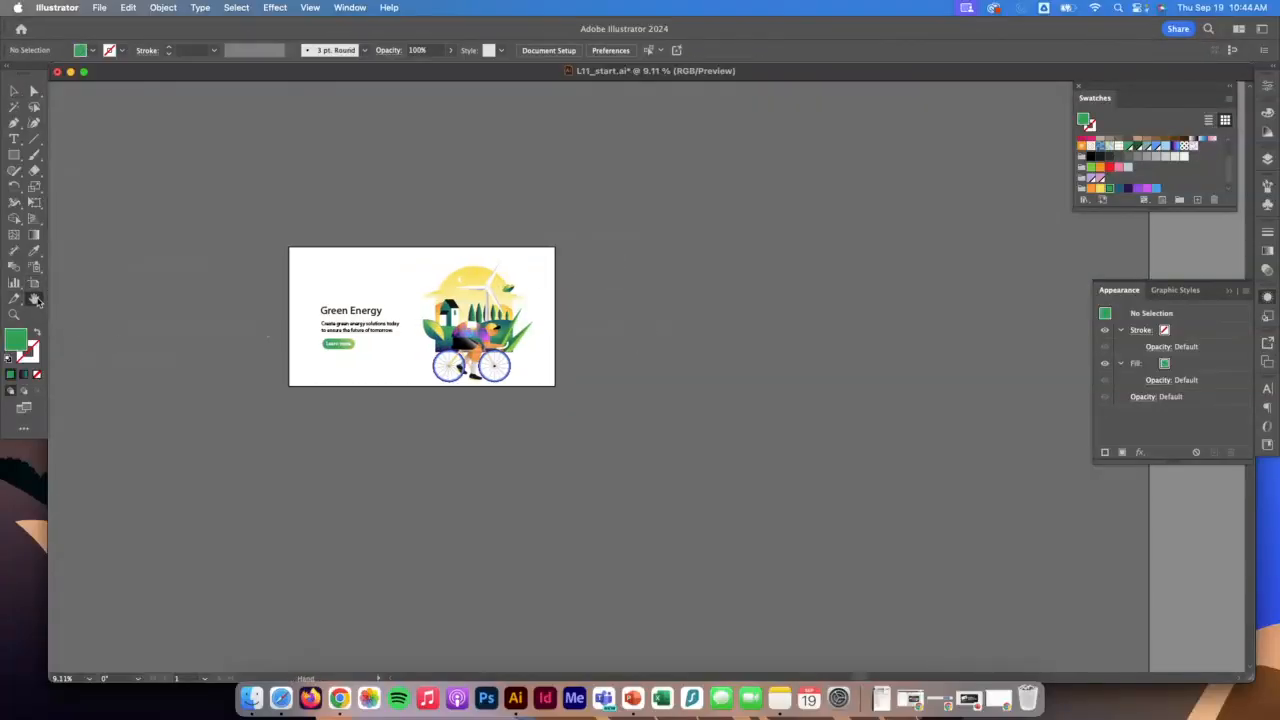
Step: Save the document as an Adobe PDF in the GRDS 122 Lesson 11 Files folder, named with the surname plus "-l11", using the Illustrator Default preset
{"action": "left_click", "coordinate": [99, 7]}
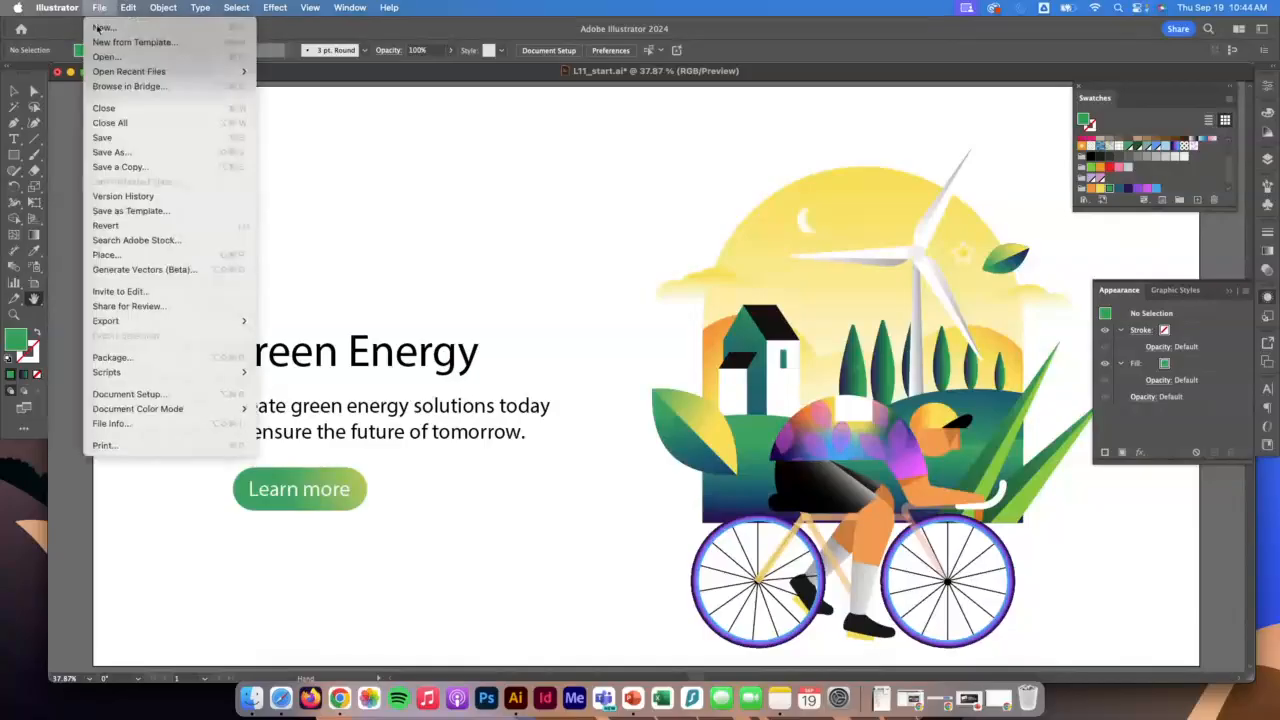
{"action": "left_click", "coordinate": [155, 152]}
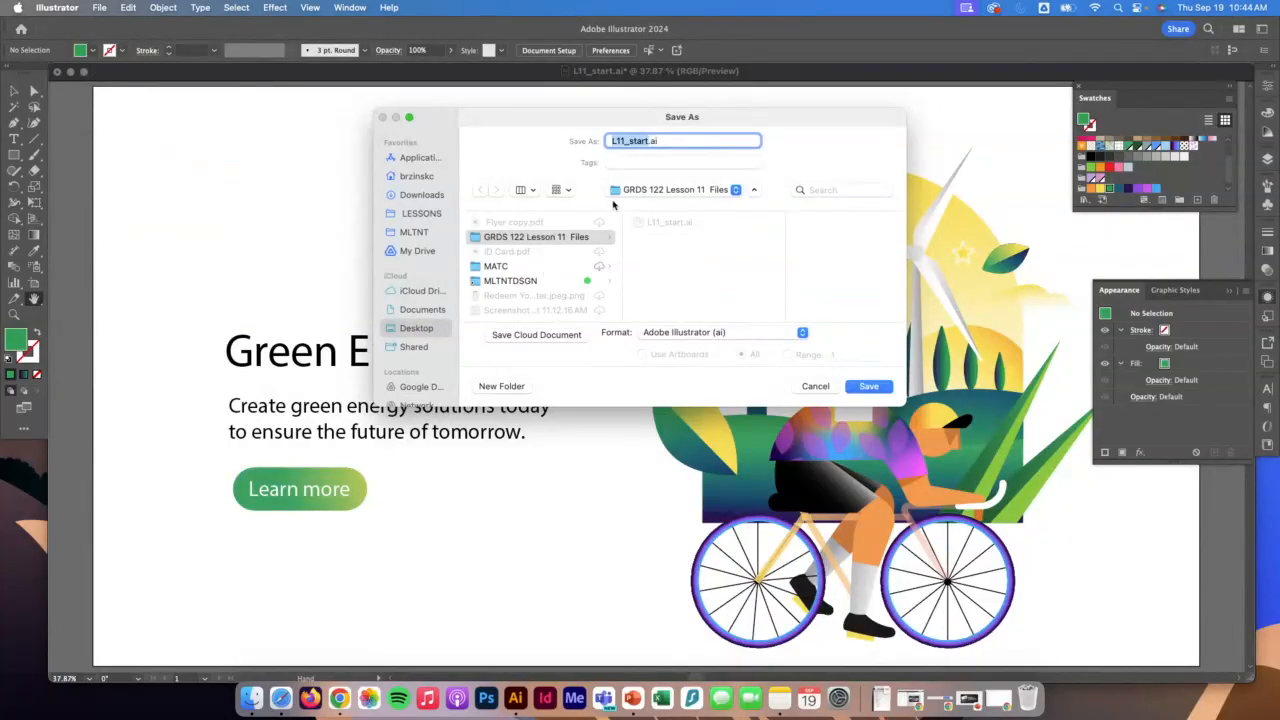
{"action": "left_click", "coordinate": [731, 333]}
{"action": "left_click", "coordinate": [729, 372]}
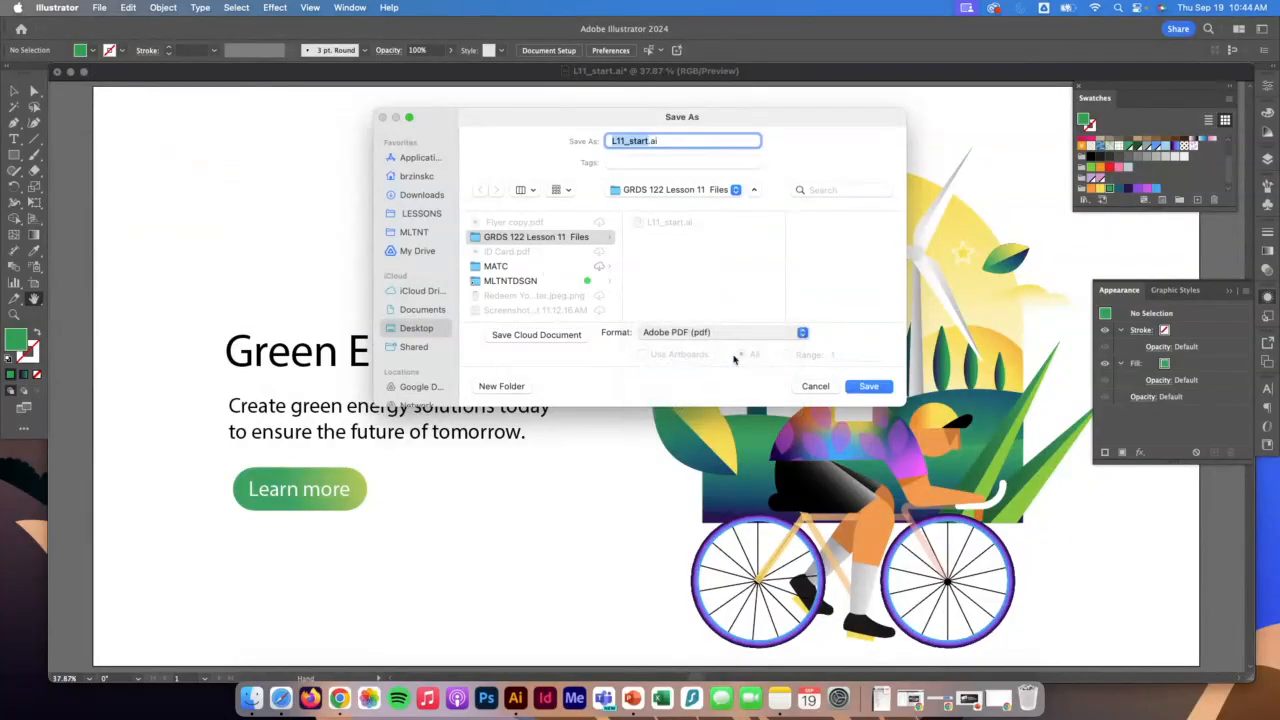
{"action": "type", "text": "brzinskic-"}
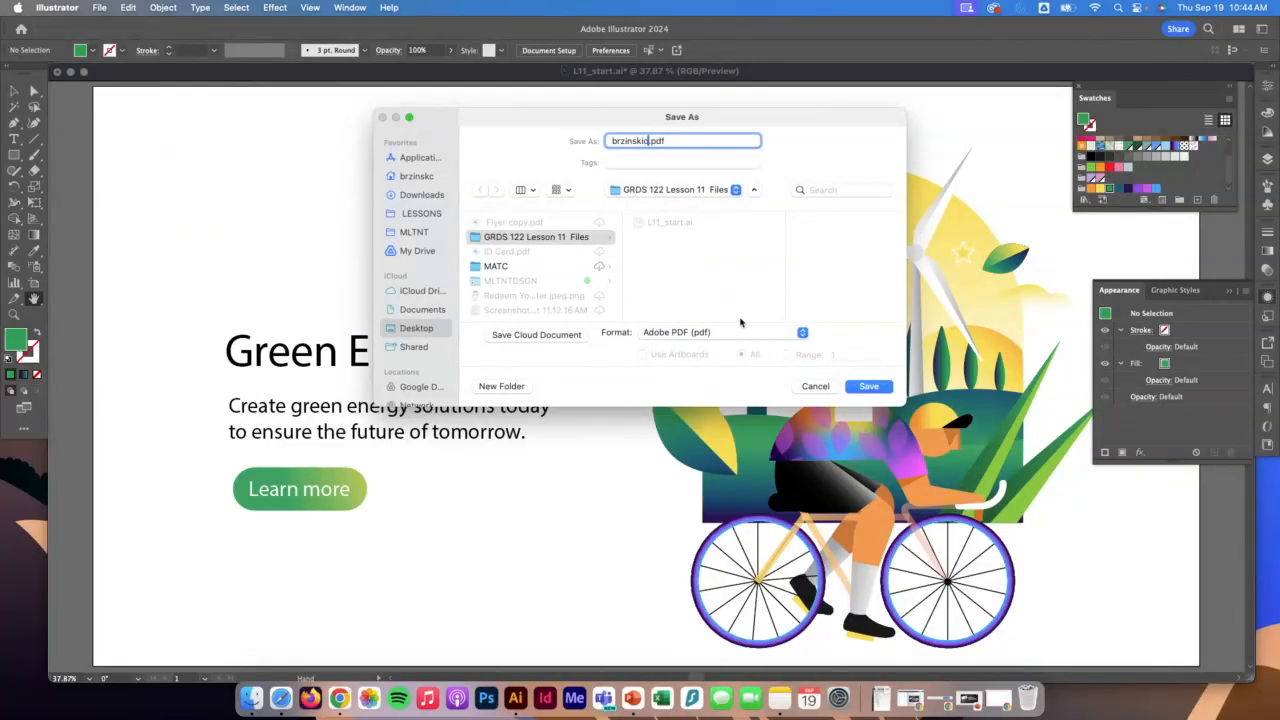
{"action": "type", "text": "L11"}
{"action": "left_click", "coordinate": [646, 140]}
{"action": "key", "text": "BackSpace"}
{"action": "left_click", "coordinate": [869, 388]}
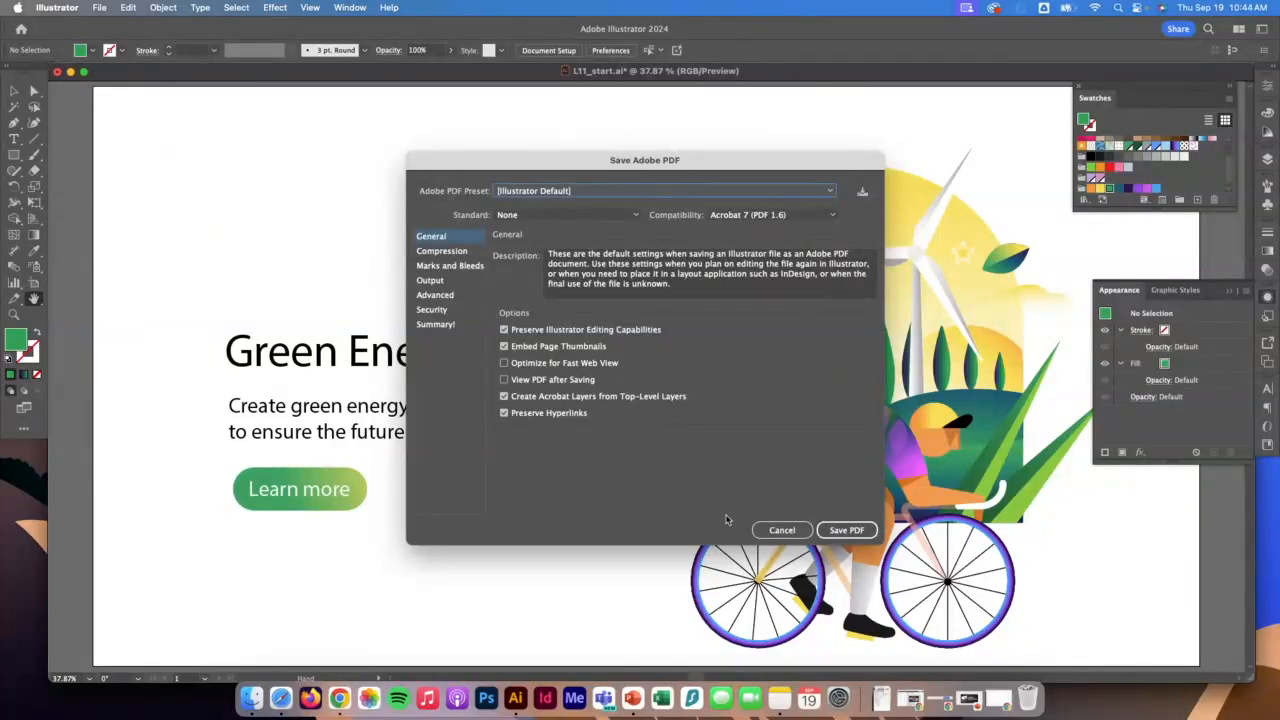
{"action": "left_click", "coordinate": [847, 532]}
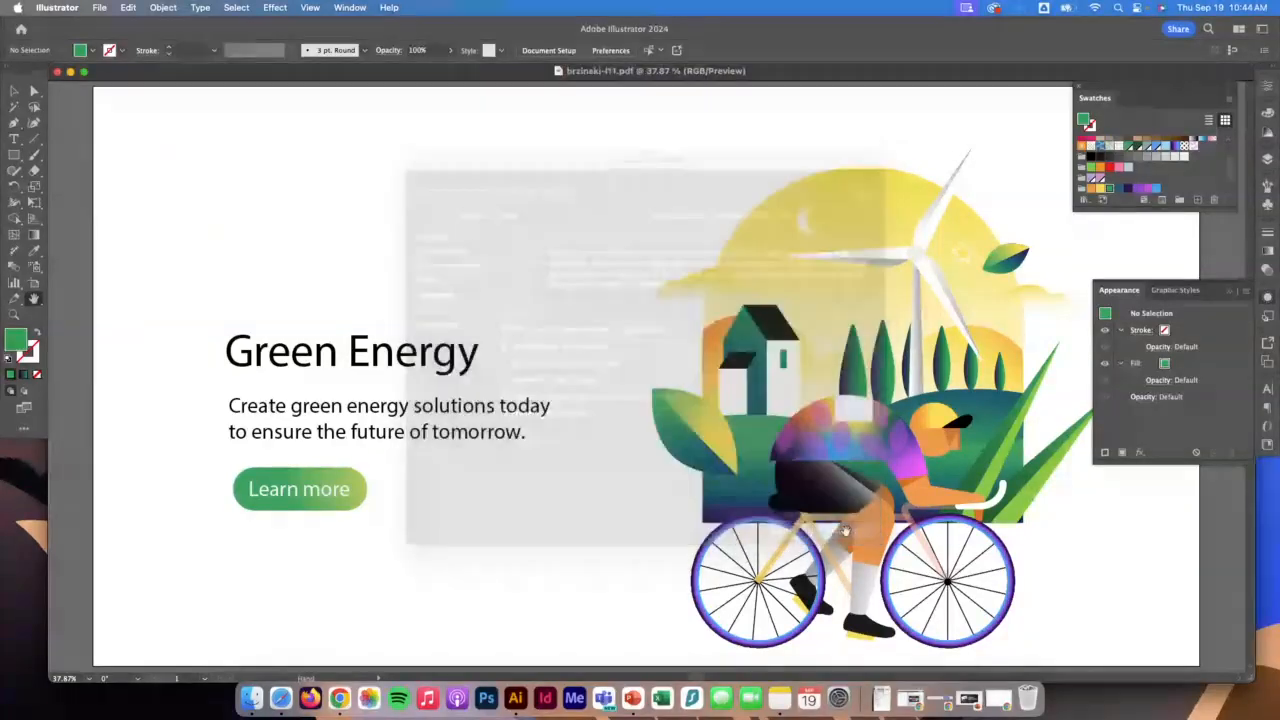